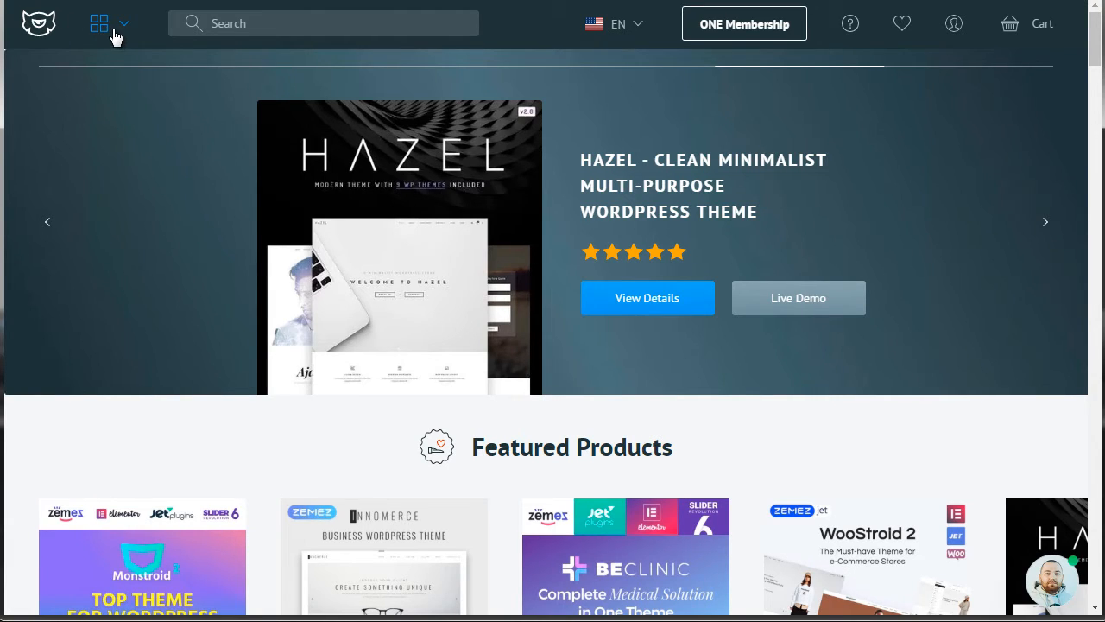
# Open the WooCommerce Themes category under the WordPress store and browse its trending themes
pyautogui.click(116, 35)
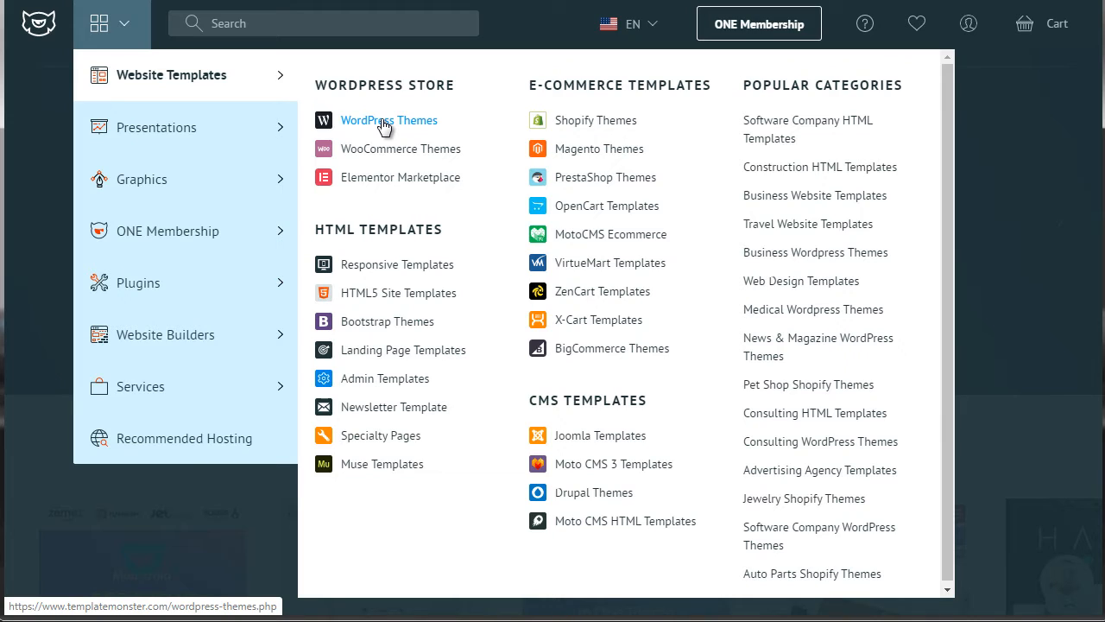
pyautogui.click(385, 152)
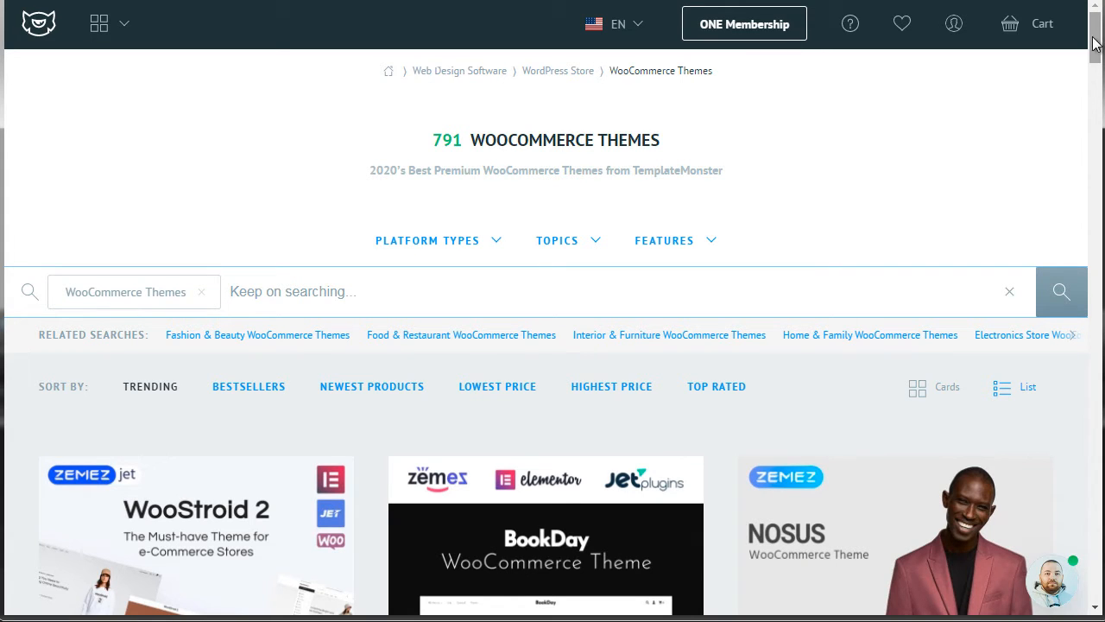
pyautogui.moveTo(1095, 45); pyautogui.dragTo(1097, 70)
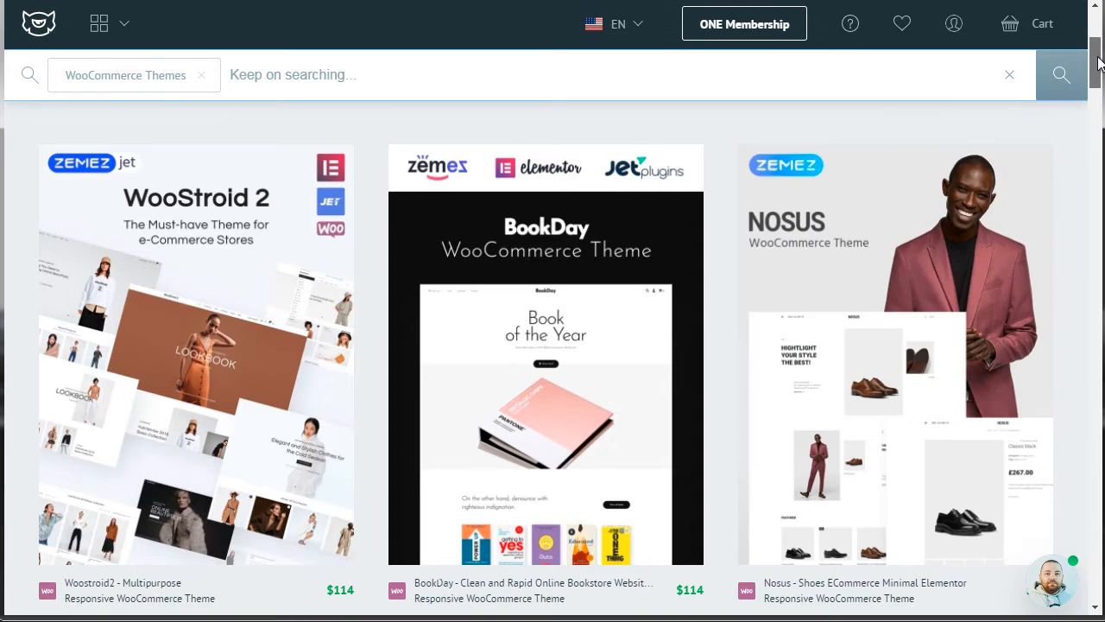
pyautogui.moveTo(1099, 58); pyautogui.dragTo(1098, 109)
pyautogui.moveTo(495, 392)
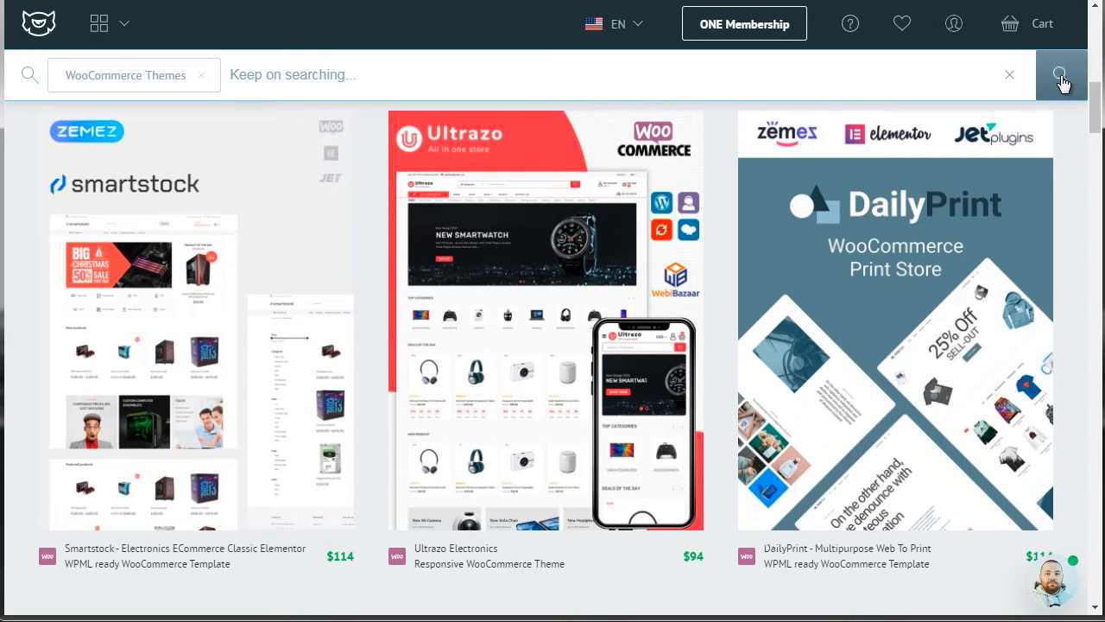
# Search within the WooCommerce themes for "books"
pyautogui.click(319, 73)
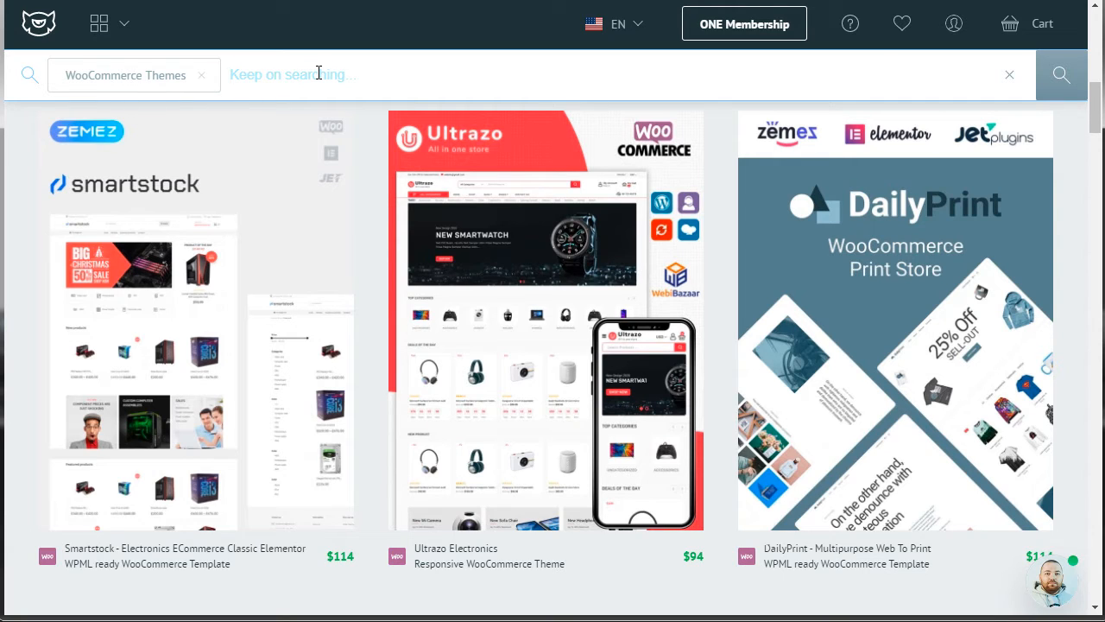
pyautogui.write('books')
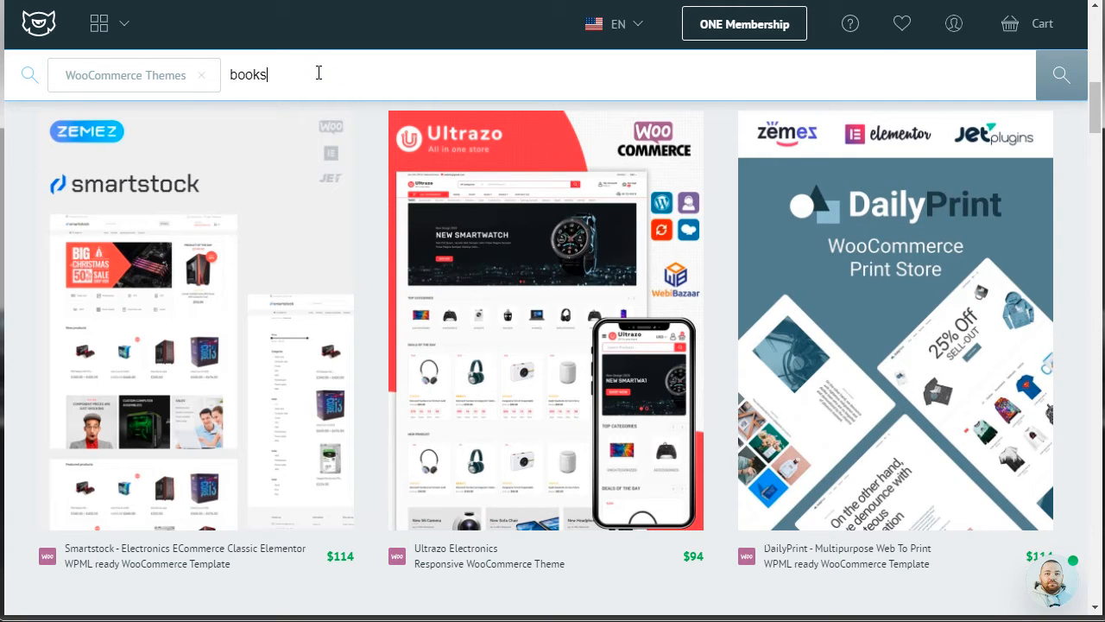
pyautogui.press('Return')
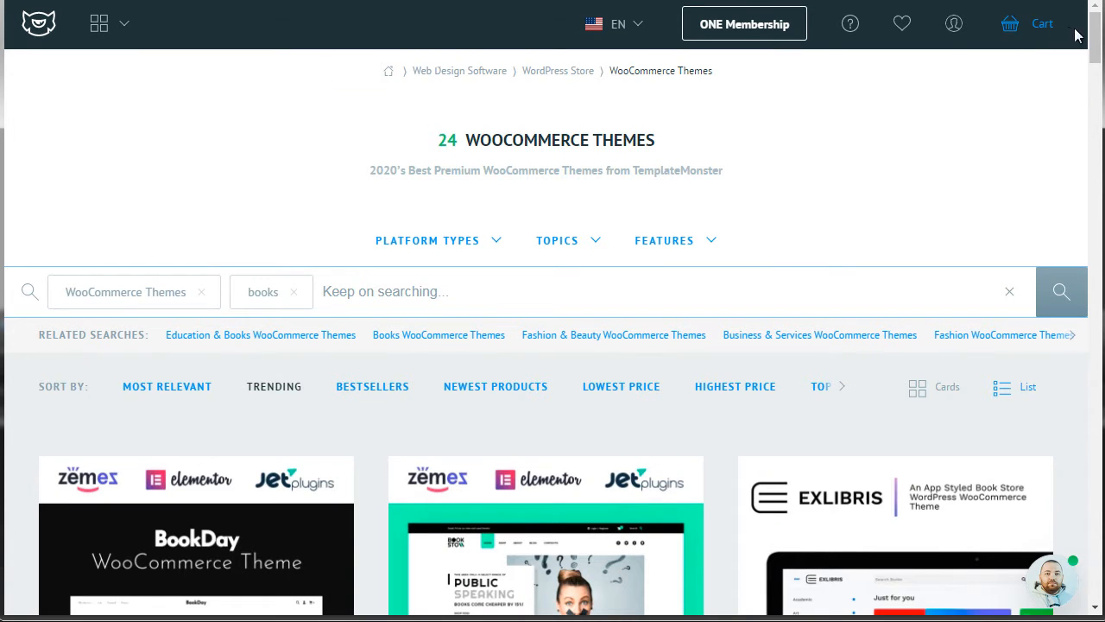
# Browse the book-related themes and open the details page of the Booksell - Books & Stationery Store theme
pyautogui.moveTo(1093, 46); pyautogui.dragTo(1095, 73)
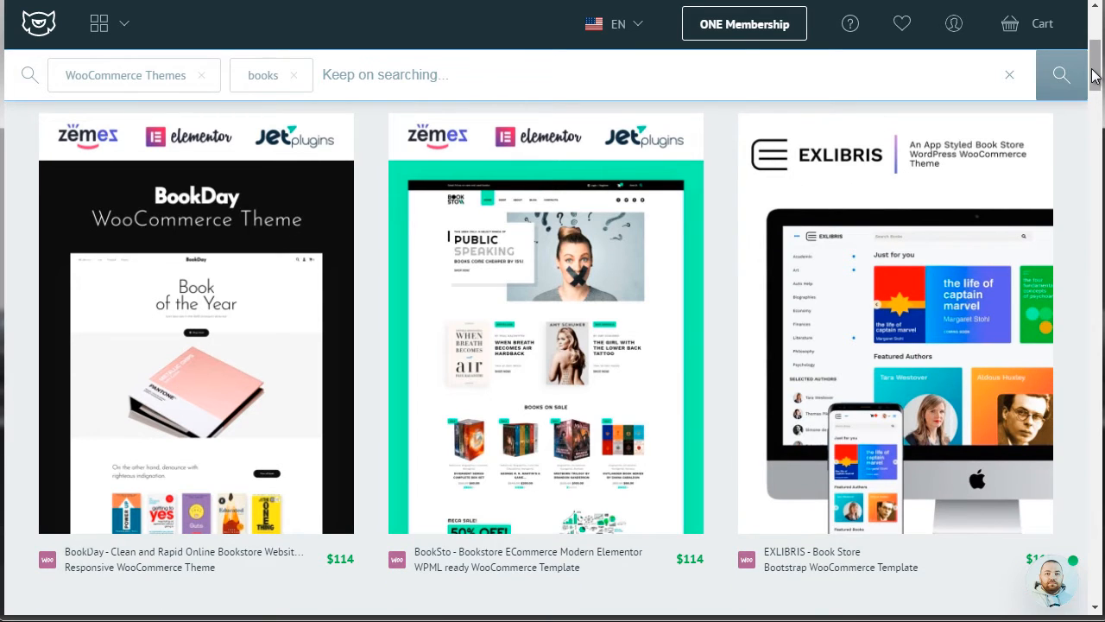
pyautogui.moveTo(1095, 82); pyautogui.dragTo(1098, 160)
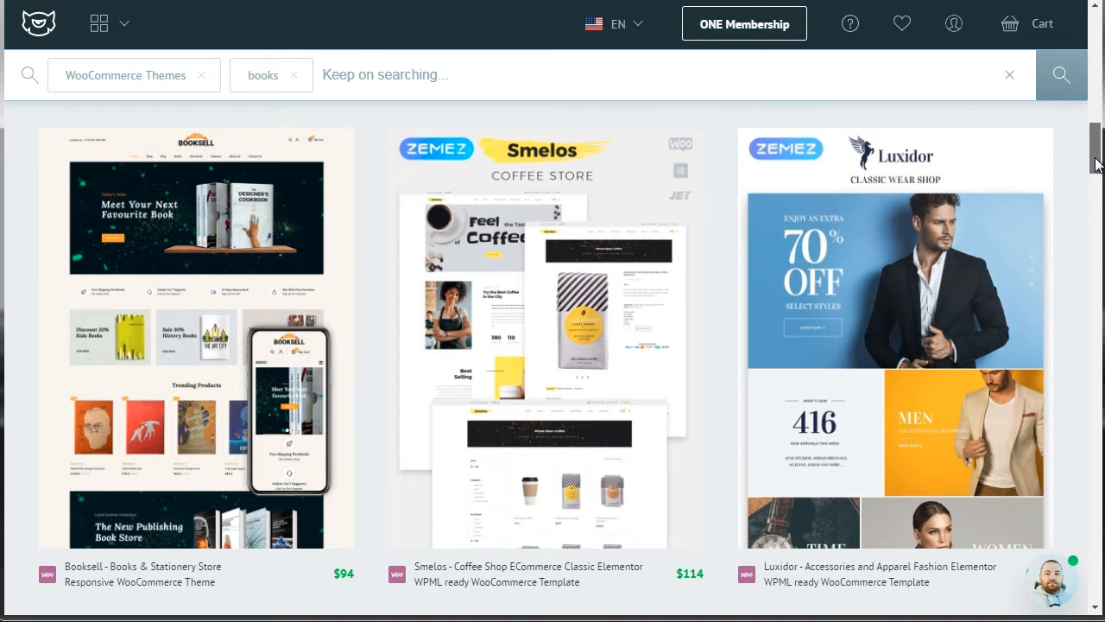
pyautogui.moveTo(1096, 164); pyautogui.dragTo(1095, 194)
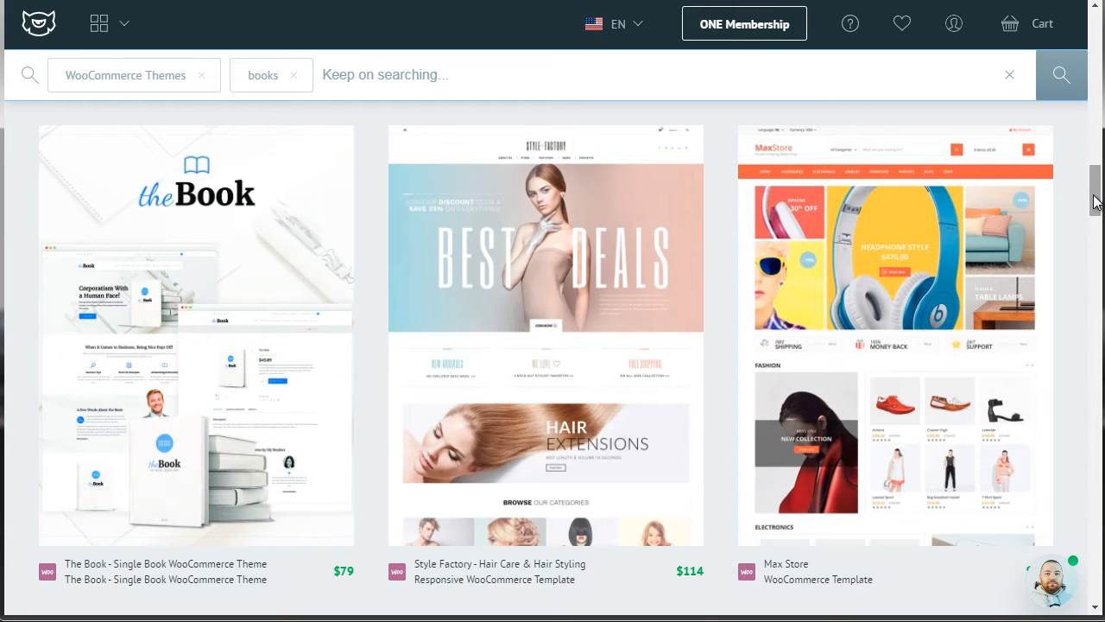
pyautogui.moveTo(1093, 201); pyautogui.dragTo(1095, 137)
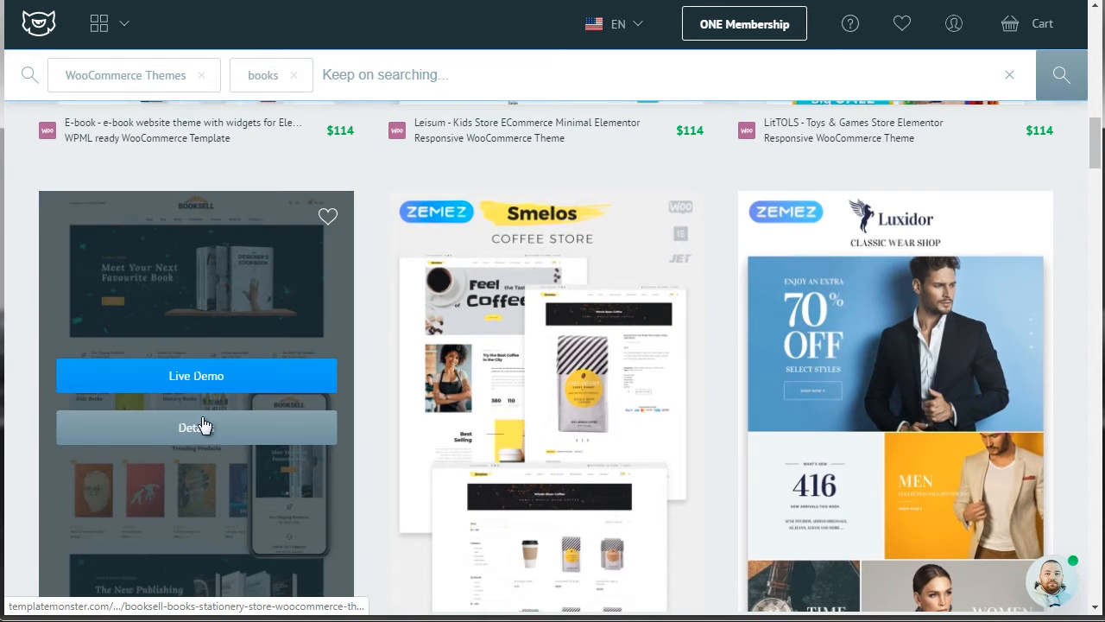
pyautogui.click(205, 428)
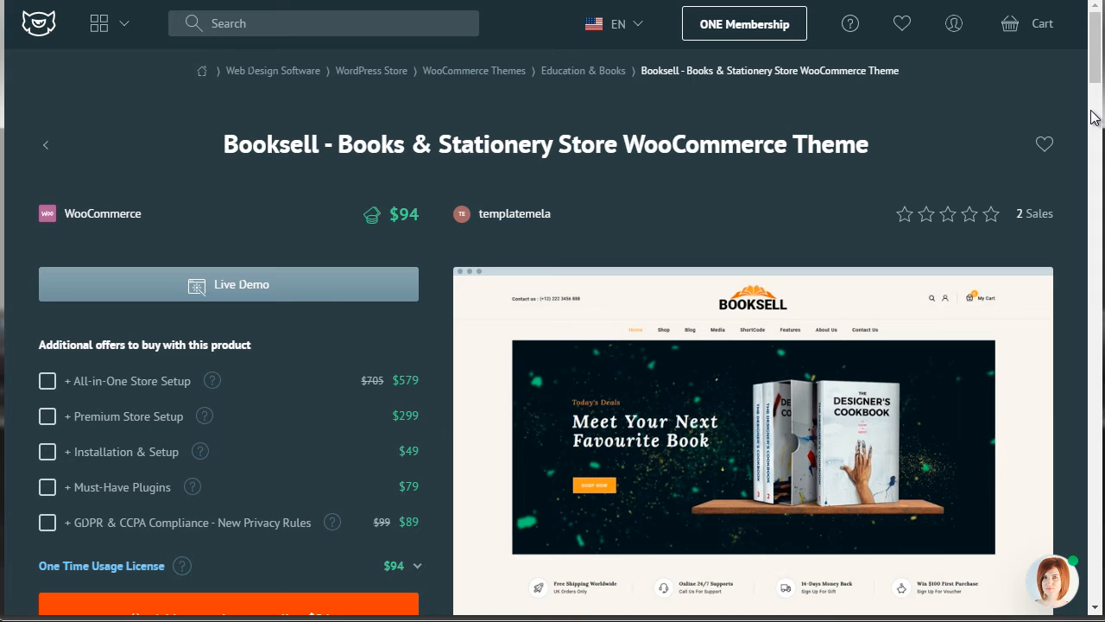
# Examine the Booksell theme's price and extra offers, description, compatibility, reviews, and questions and answers
pyautogui.scroll(-1, 1095, 82)
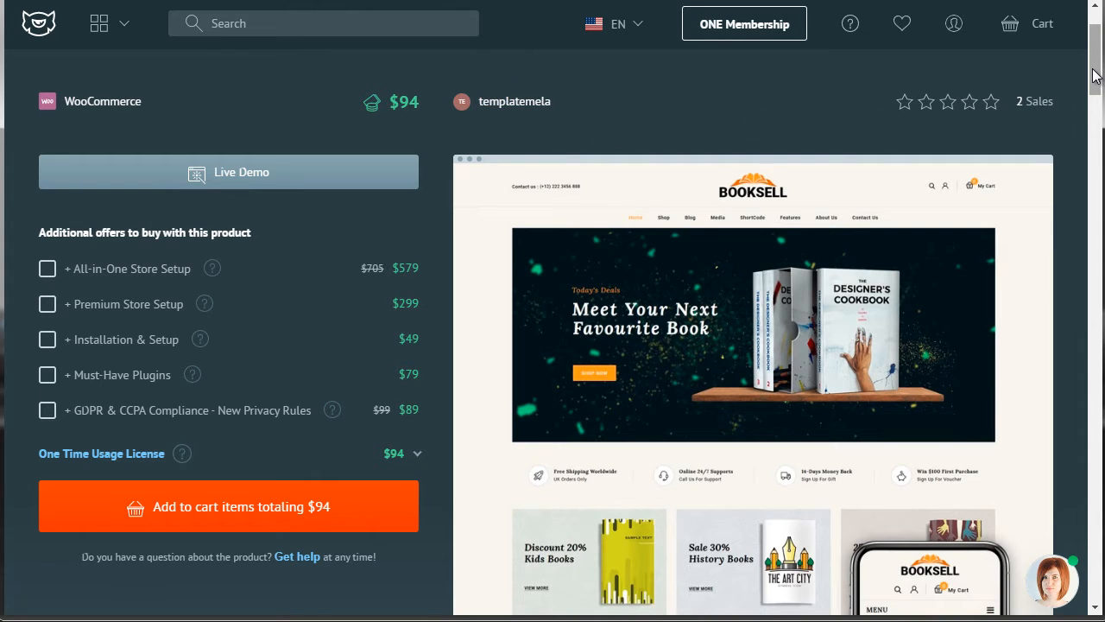
pyautogui.moveTo(1095, 76); pyautogui.dragTo(1098, 190)
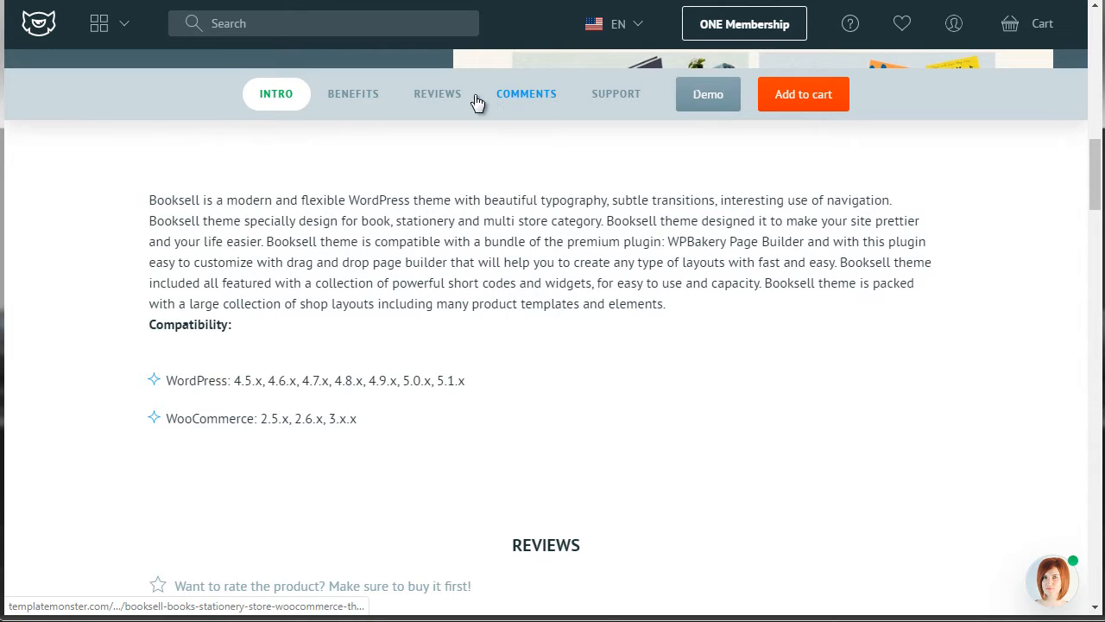
pyautogui.click(438, 94)
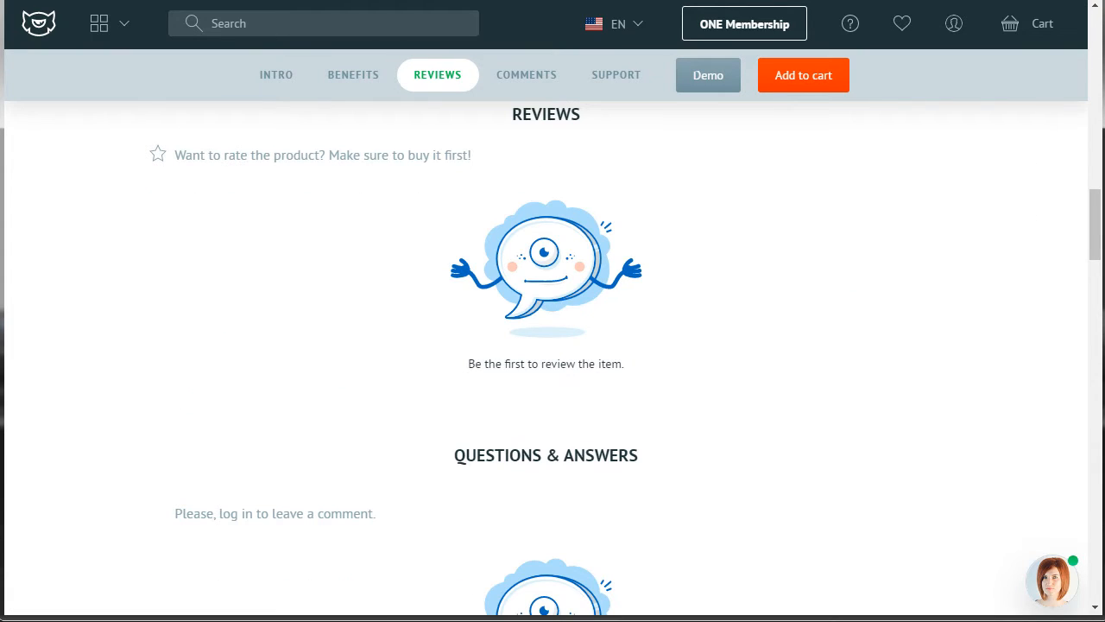
pyautogui.moveTo(1101, 212); pyautogui.dragTo(1098, 171)
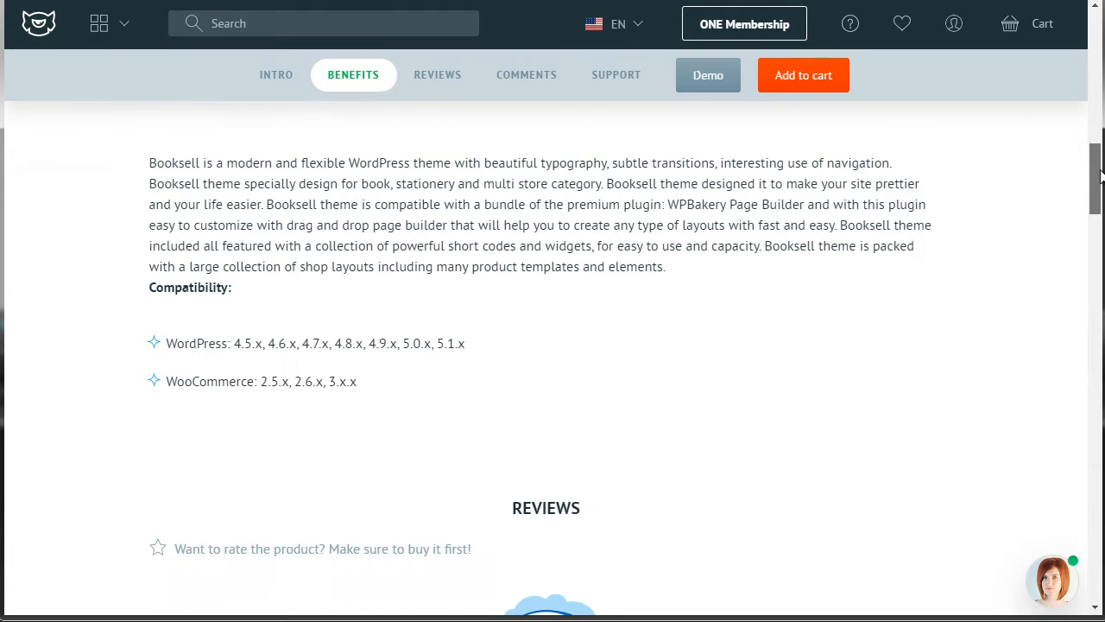
pyautogui.click(504, 80)
pyautogui.moveTo(1095, 270); pyautogui.dragTo(1095, 266)
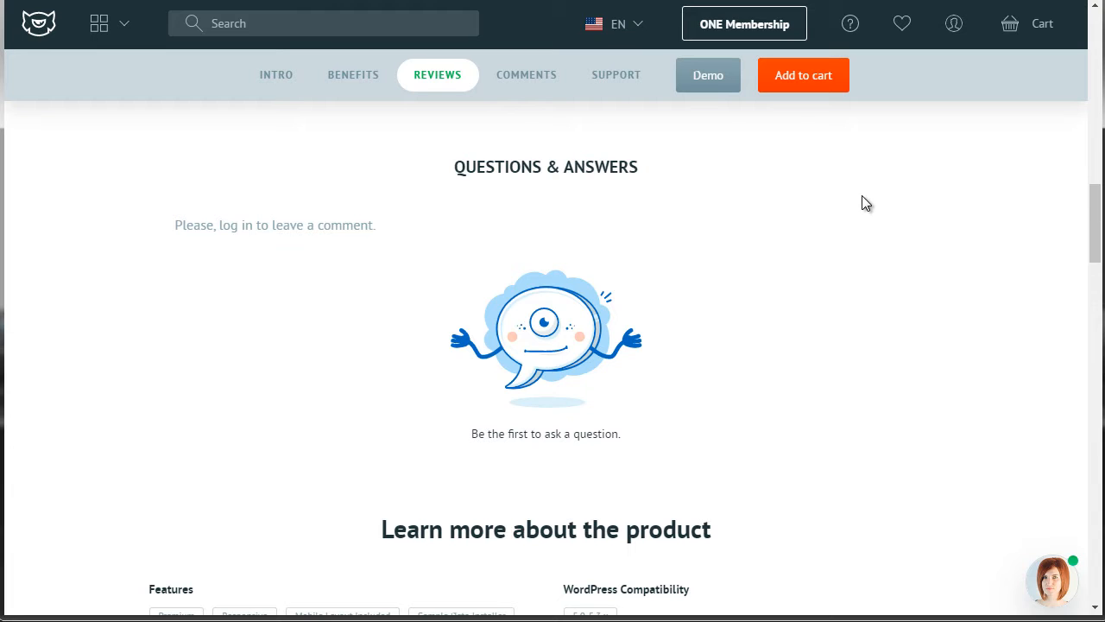
pyautogui.moveTo(1094, 233); pyautogui.dragTo(1091, 199)
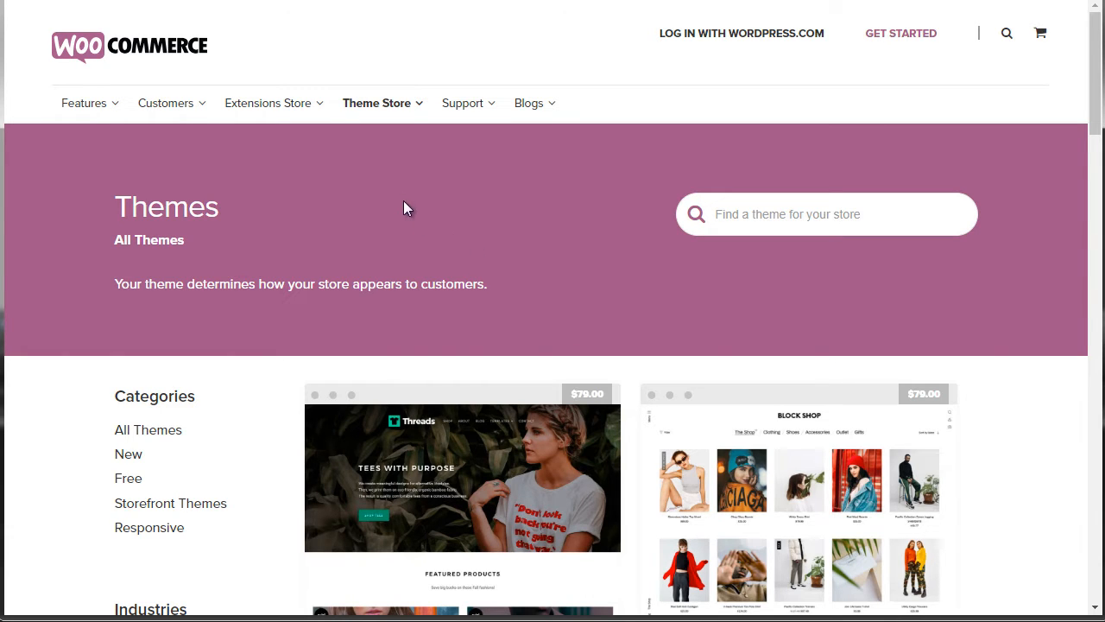
# Look over the All Themes listing and the theme store's subcategories on the WooCommerce website
pyautogui.moveTo(377, 116)
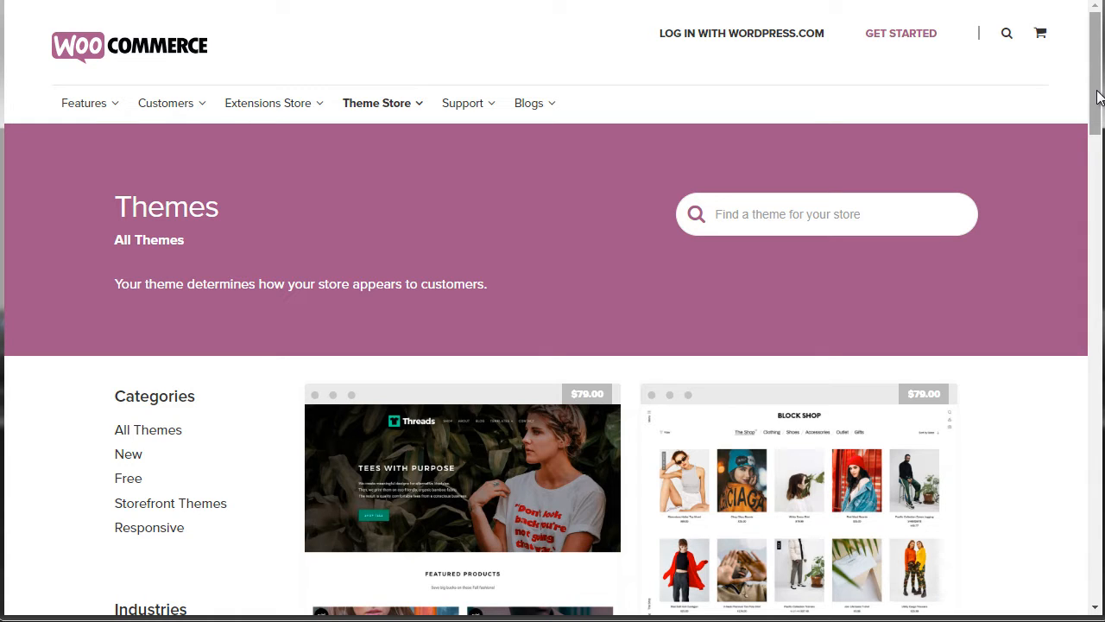
pyautogui.moveTo(1098, 96); pyautogui.dragTo(1096, 151)
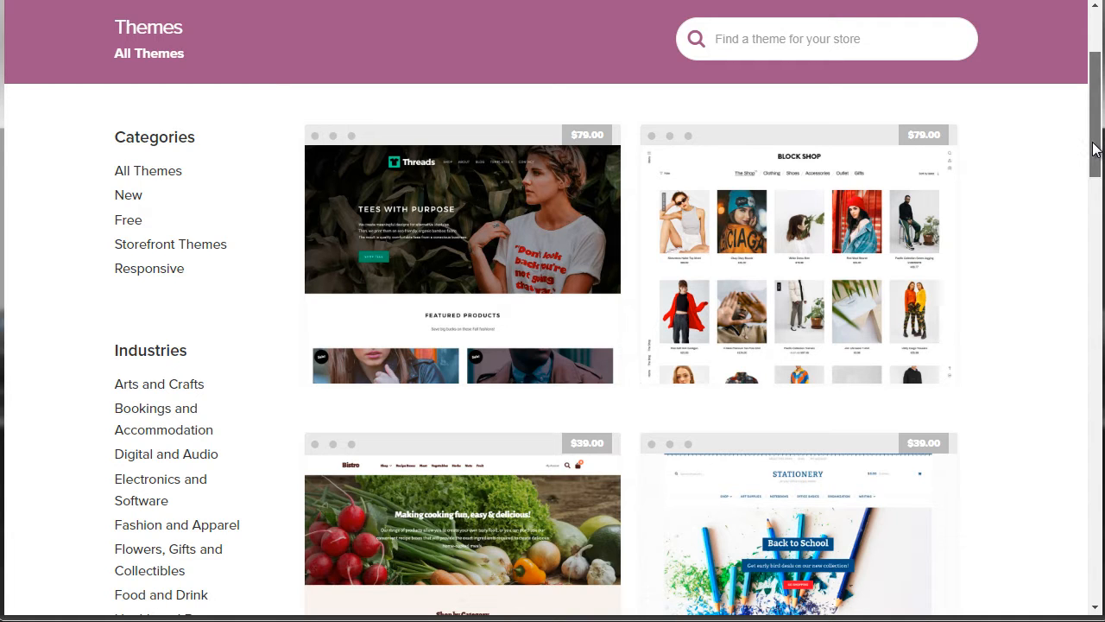
pyautogui.moveTo(1095, 149); pyautogui.dragTo(1095, 88)
pyautogui.moveTo(380, 107)
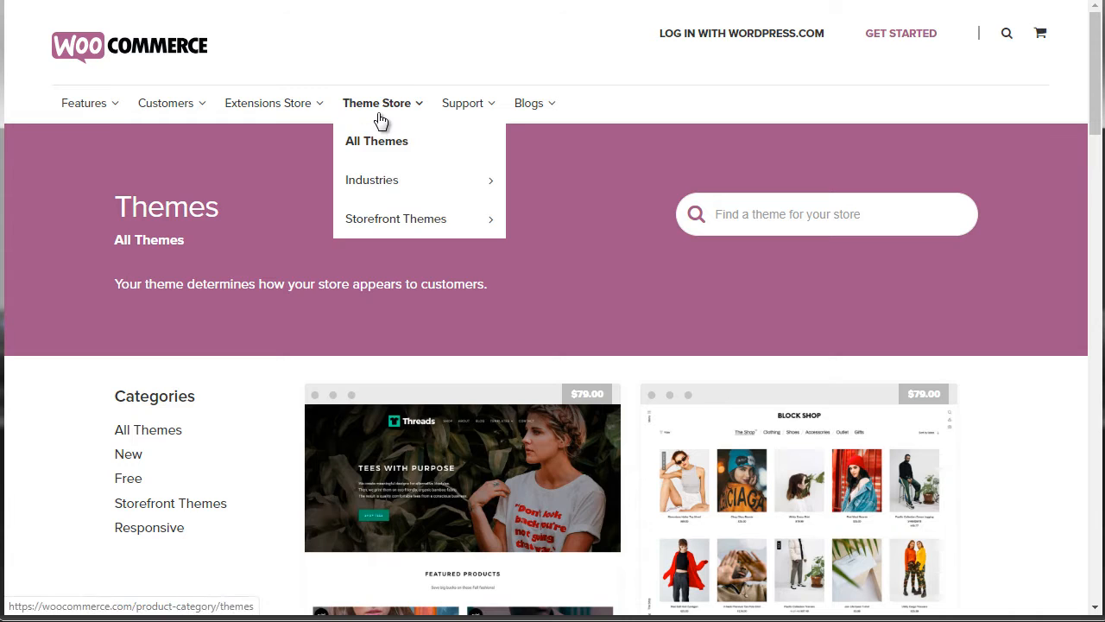
pyautogui.moveTo(404, 179)
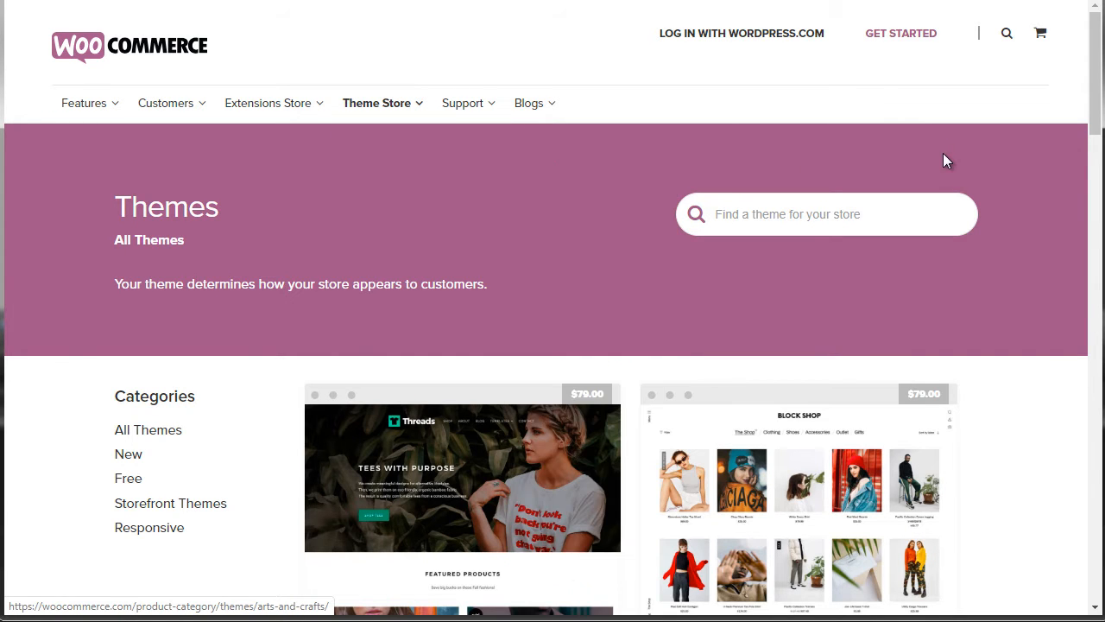
# Open the Electronics and Software industry category and look over the theme offered there
pyautogui.moveTo(1093, 99); pyautogui.dragTo(1093, 182)
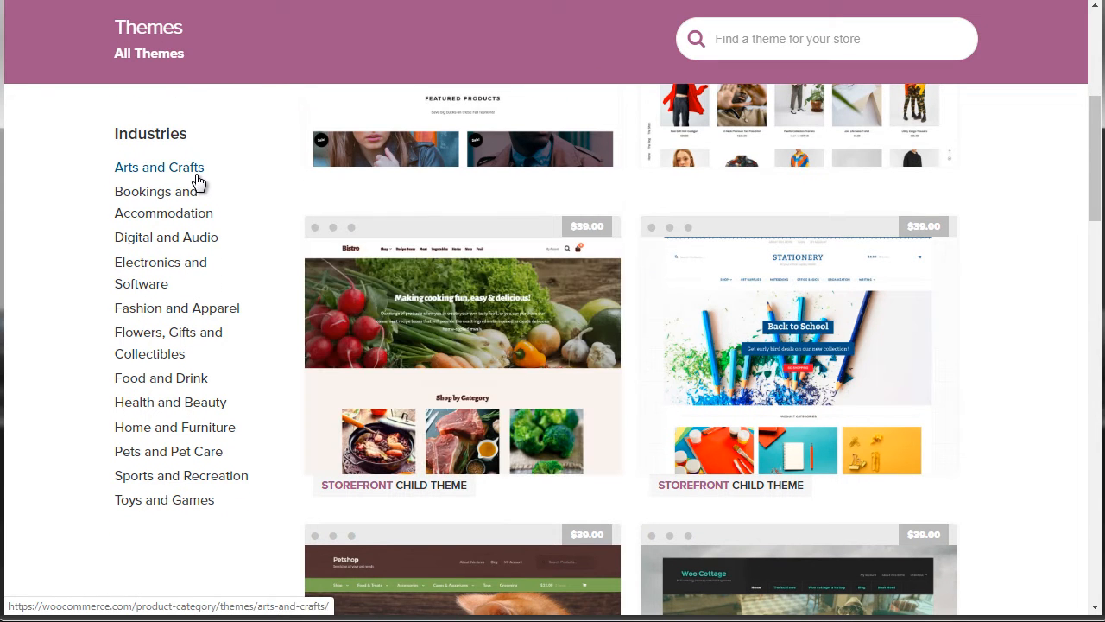
pyautogui.click(144, 288)
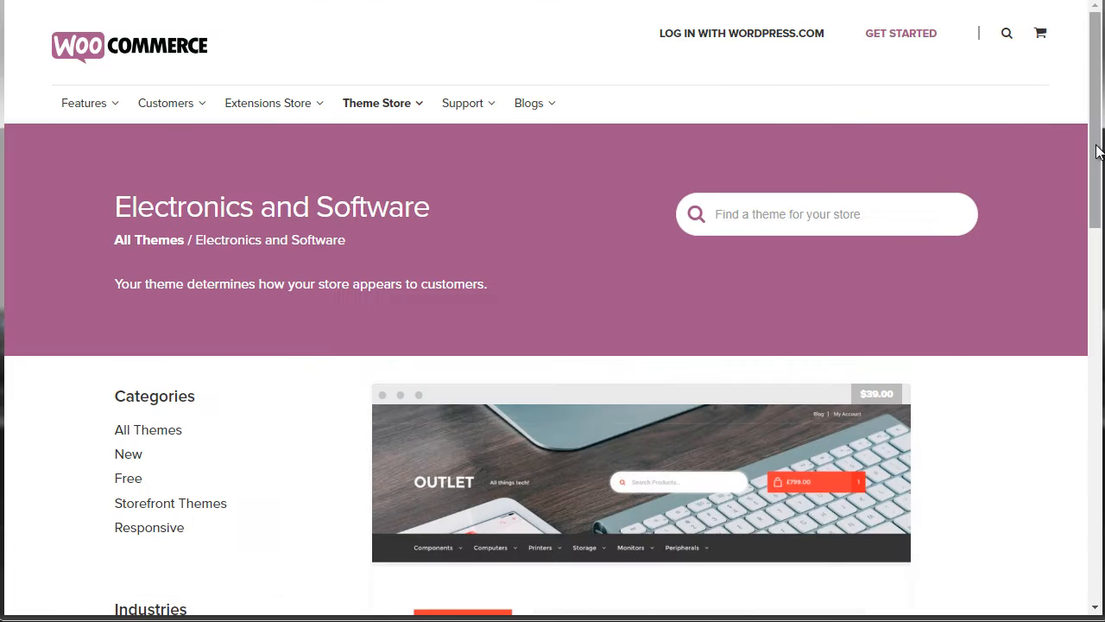
pyautogui.moveTo(1099, 153); pyautogui.dragTo(1101, 235)
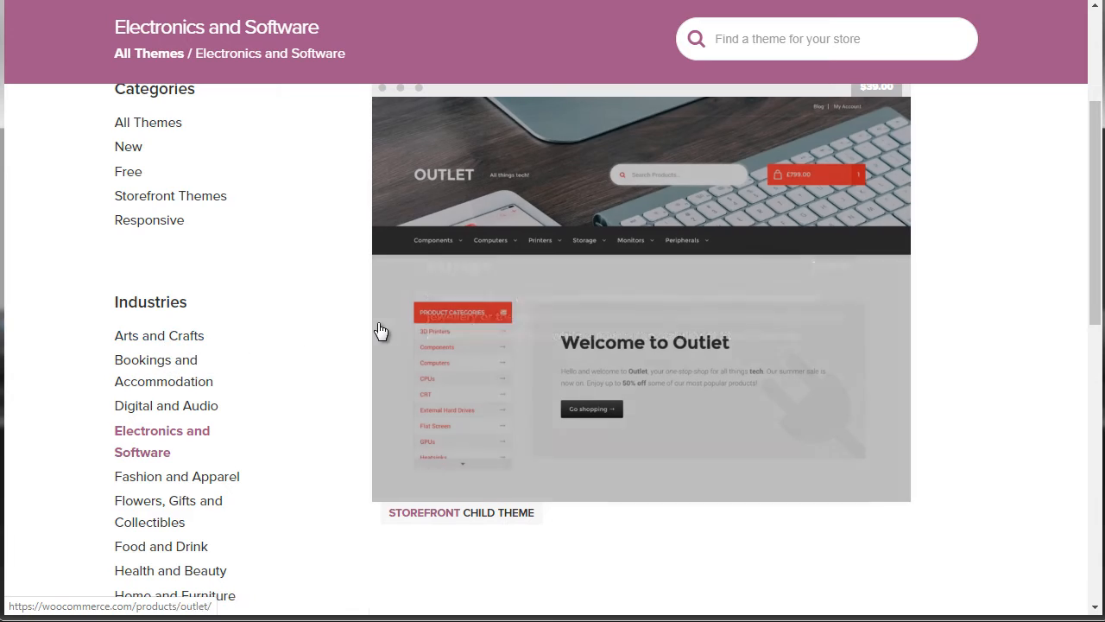
# Switch to the Arts and Crafts industry category, open the Stationery theme, and view its product page
pyautogui.click(820, 341)
pyautogui.moveTo(1098, 233)
pyautogui.mouseDown()
pyautogui.moveTo(1097, 311)
pyautogui.moveTo(1078, 217)
pyautogui.moveTo(1078, 228)
pyautogui.mouseUp()
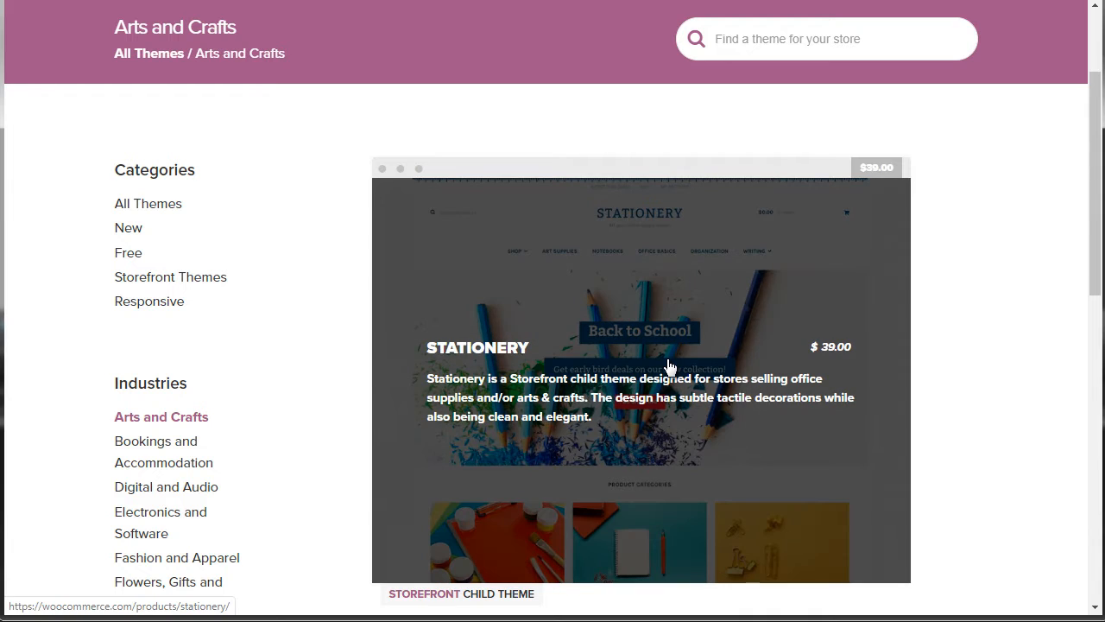
pyautogui.click(667, 364)
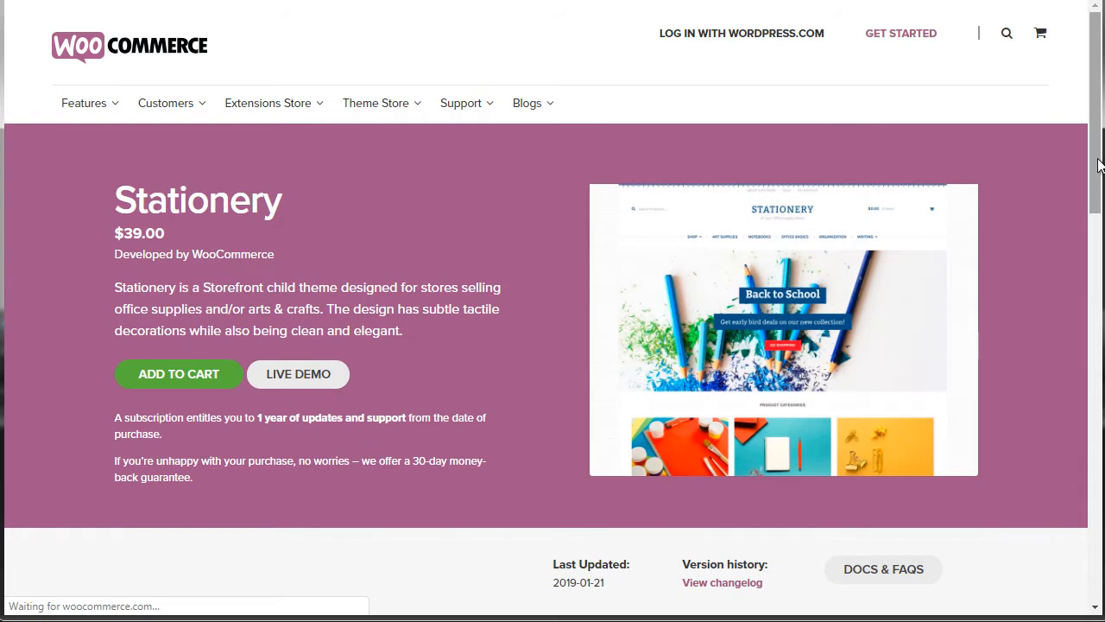
pyautogui.moveTo(1097, 166); pyautogui.dragTo(1066, 212)
pyautogui.scroll(1, 1067, 212)
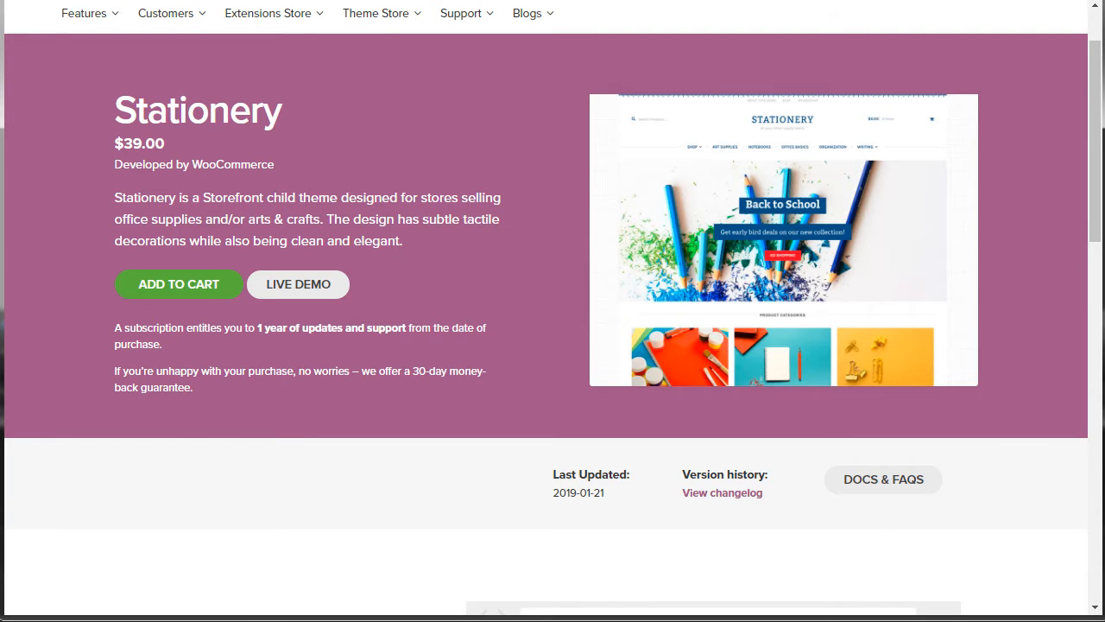
# Switch to ThemeForest's WordPress eCommerce Themes page and examine its weekly bestsellers, themes under $49, and category navigation
pyautogui.click(276, 1)
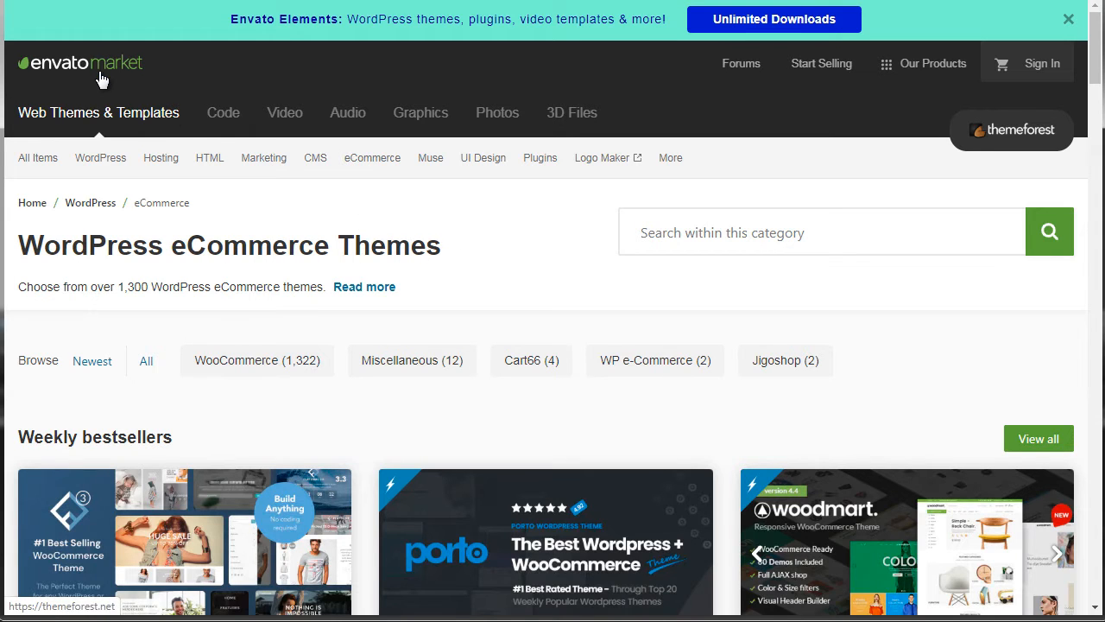
pyautogui.moveTo(374, 162)
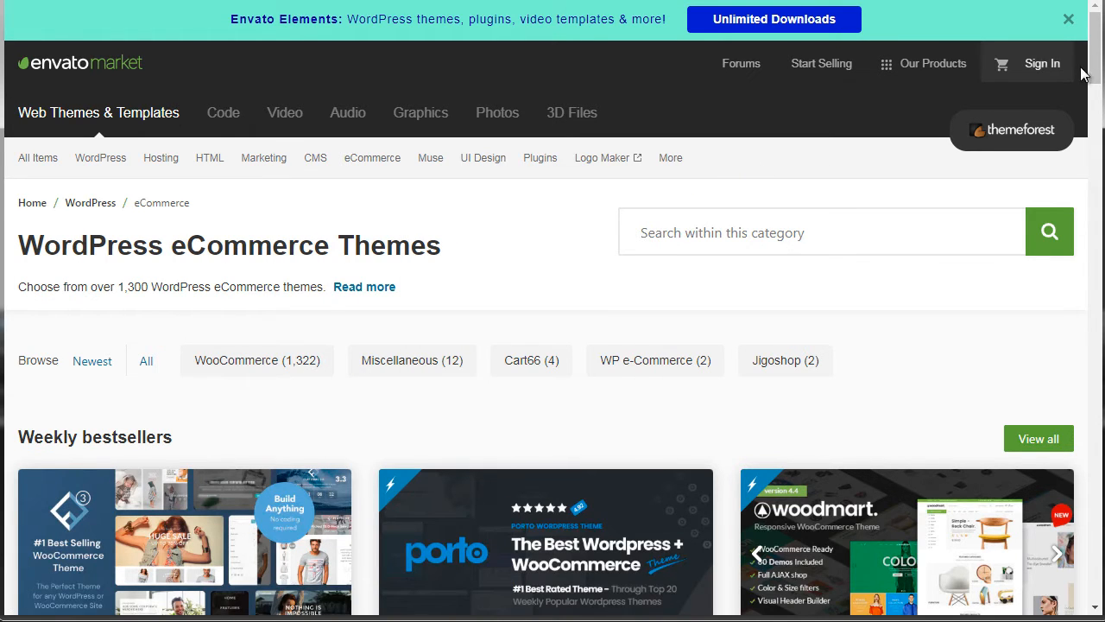
pyautogui.moveTo(1093, 73); pyautogui.dragTo(1101, 115)
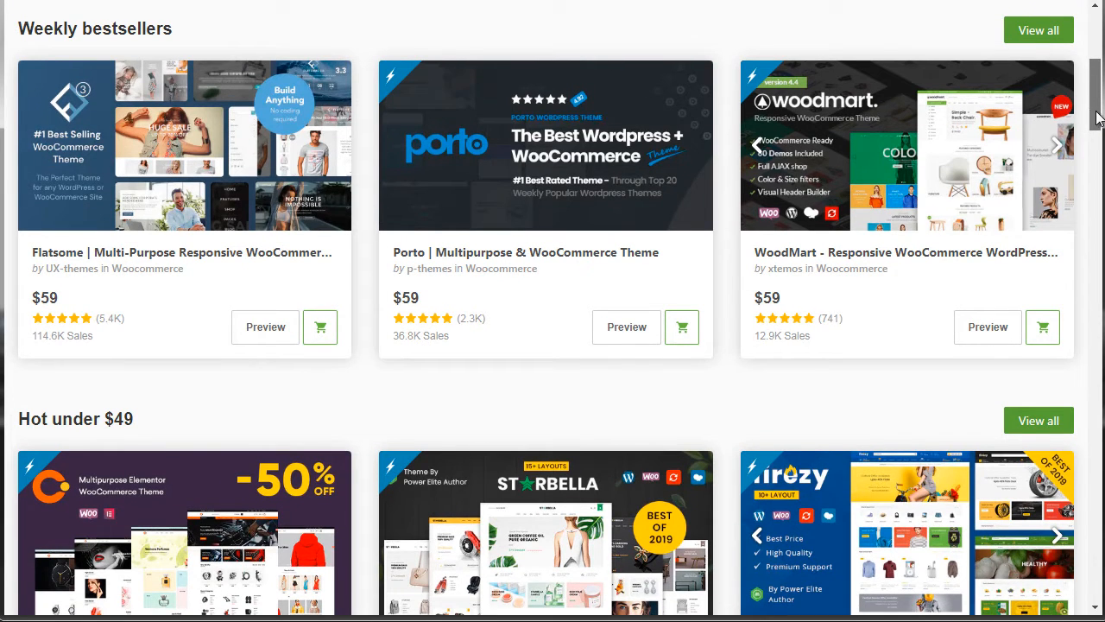
pyautogui.moveTo(1099, 118); pyautogui.dragTo(1099, 118)
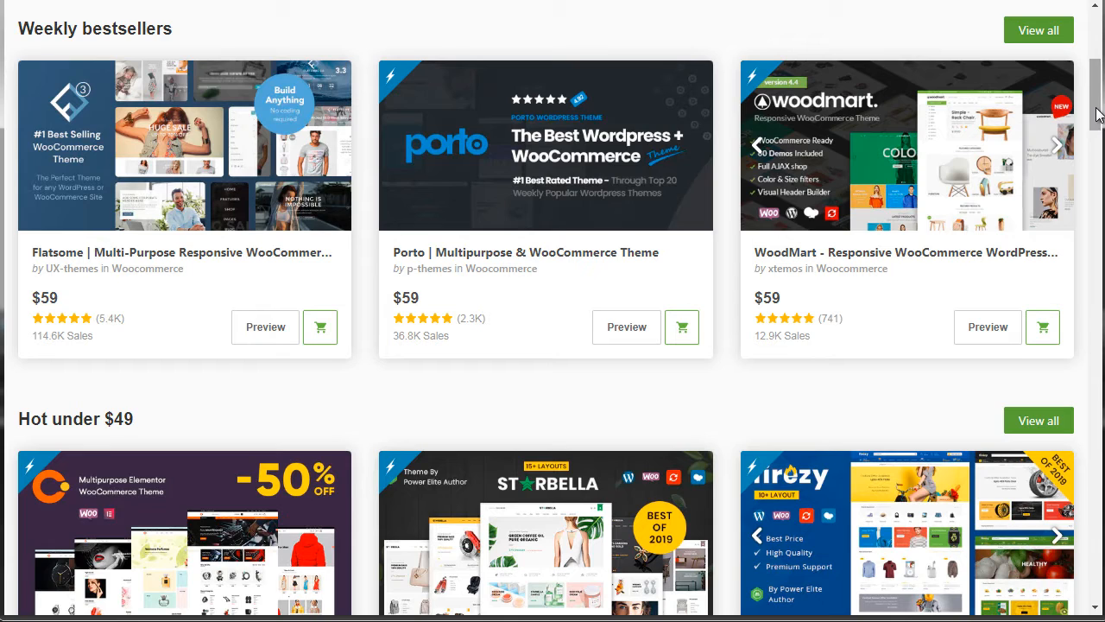
pyautogui.moveTo(1099, 115); pyautogui.dragTo(1103, 45)
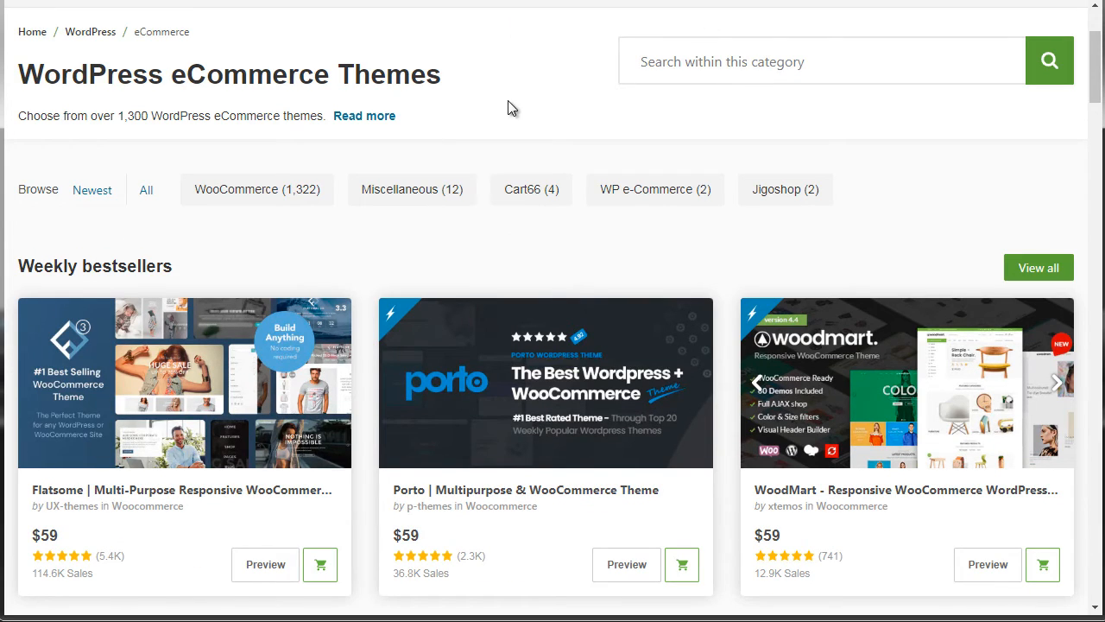
pyautogui.moveTo(1097, 40); pyautogui.dragTo(1095, 12)
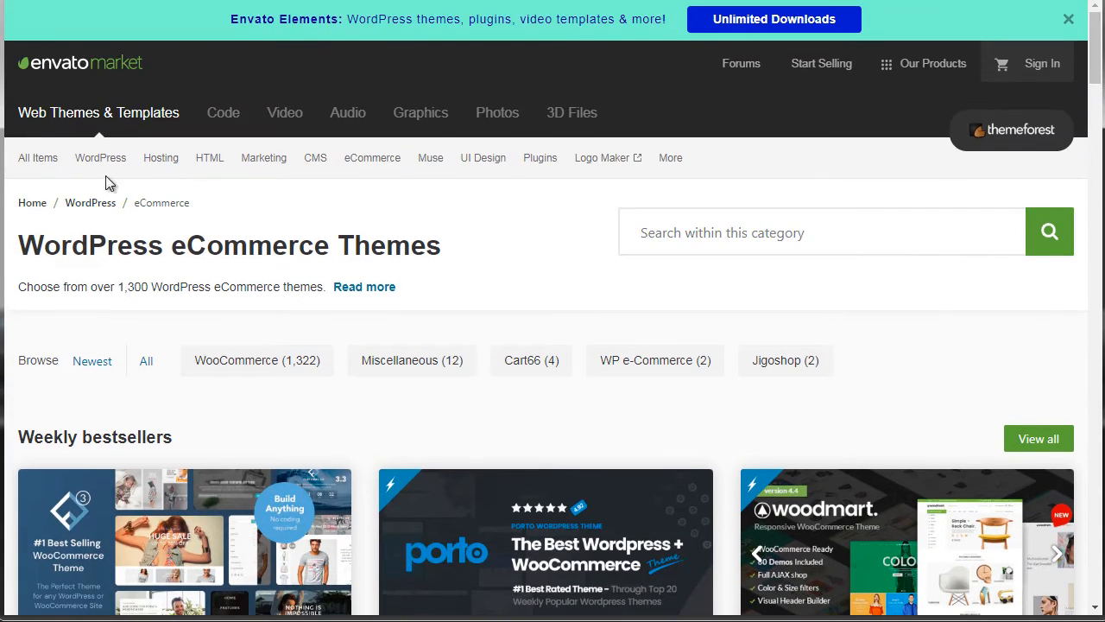
pyautogui.moveTo(102, 165)
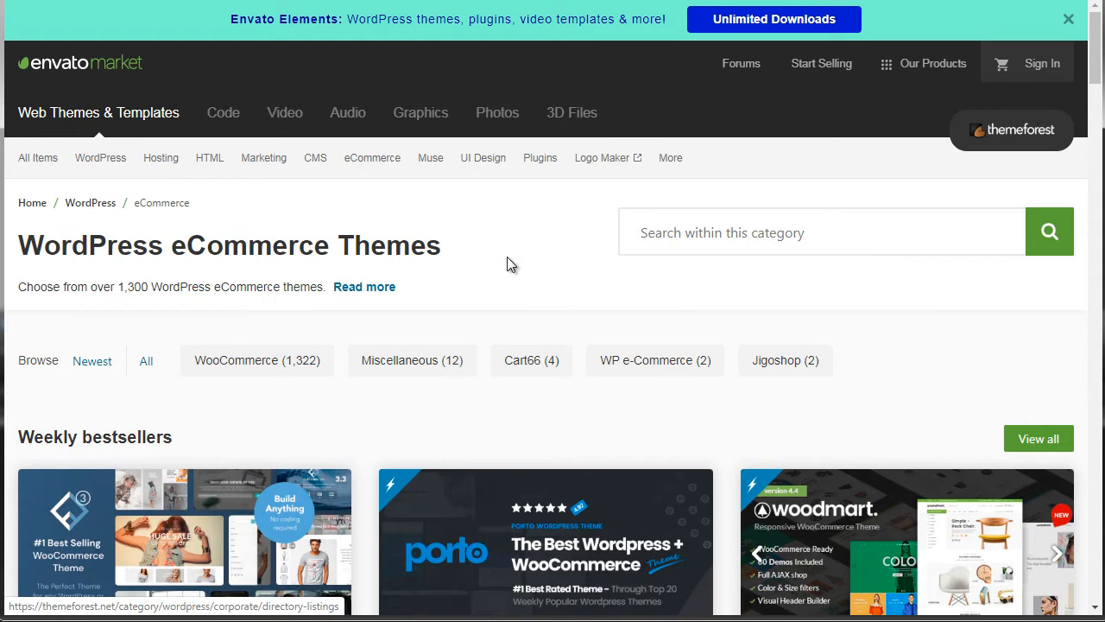
# Open the WoodMart theme from ThemeForest's weekly bestsellers and accept the cookie notice on its product page
pyautogui.moveTo(1096, 74); pyautogui.dragTo(1096, 95)
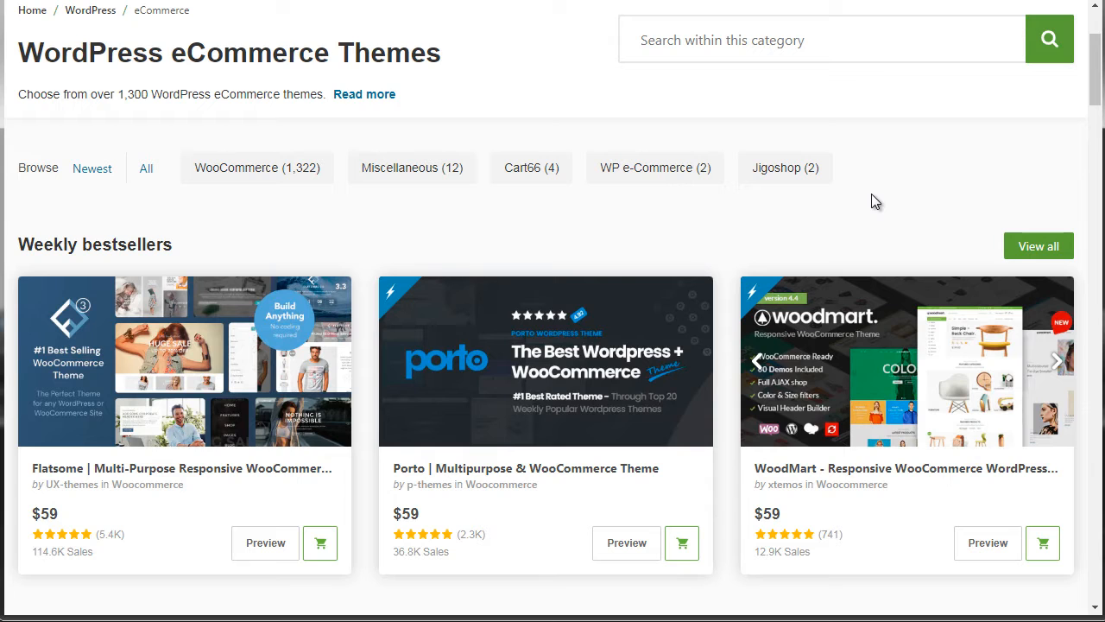
pyautogui.moveTo(1100, 71)
pyautogui.mouseDown()
pyautogui.moveTo(1099, 188)
pyautogui.moveTo(1099, 91)
pyautogui.mouseUp()
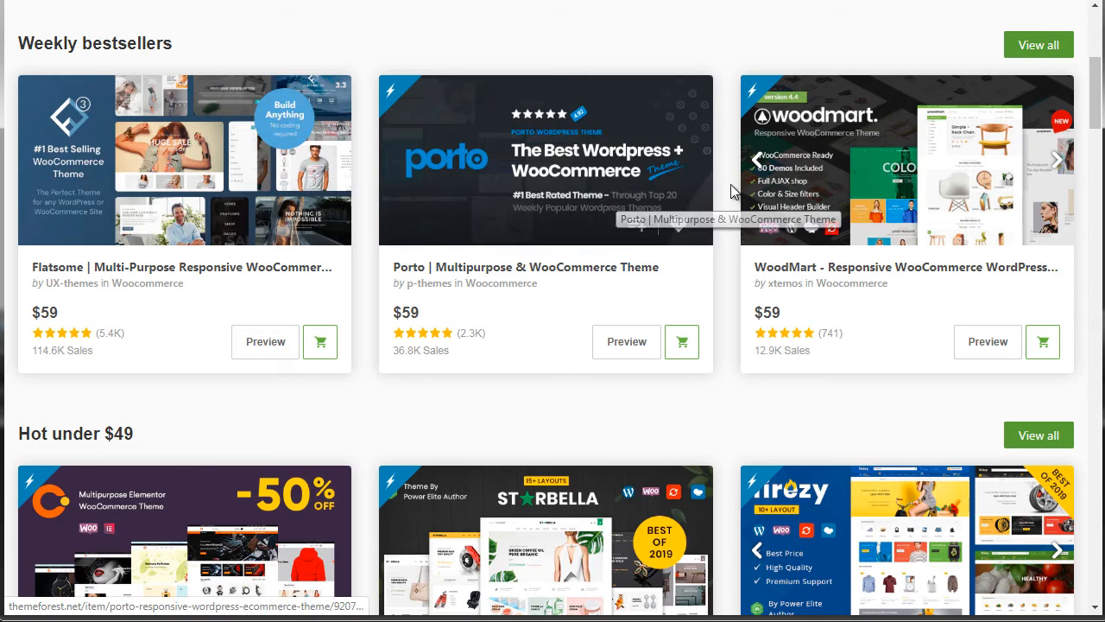
pyautogui.click(816, 185)
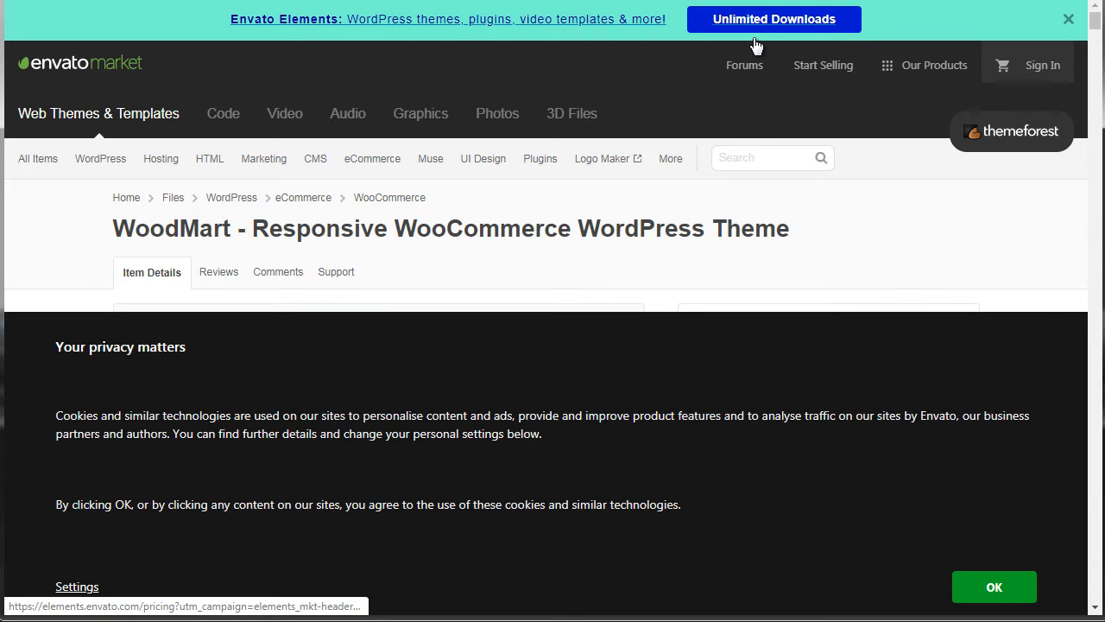
pyautogui.click(995, 587)
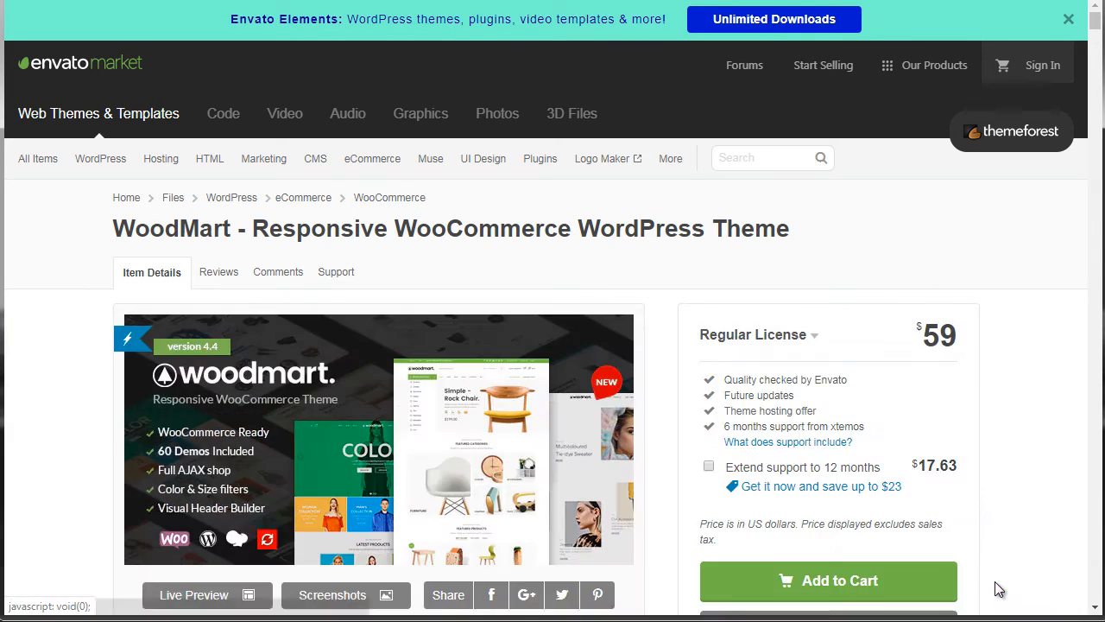
# Look over WoodMart's license options, feature presentation and header builder section down to its update history
pyautogui.moveTo(1095, 24); pyautogui.dragTo(1096, 34)
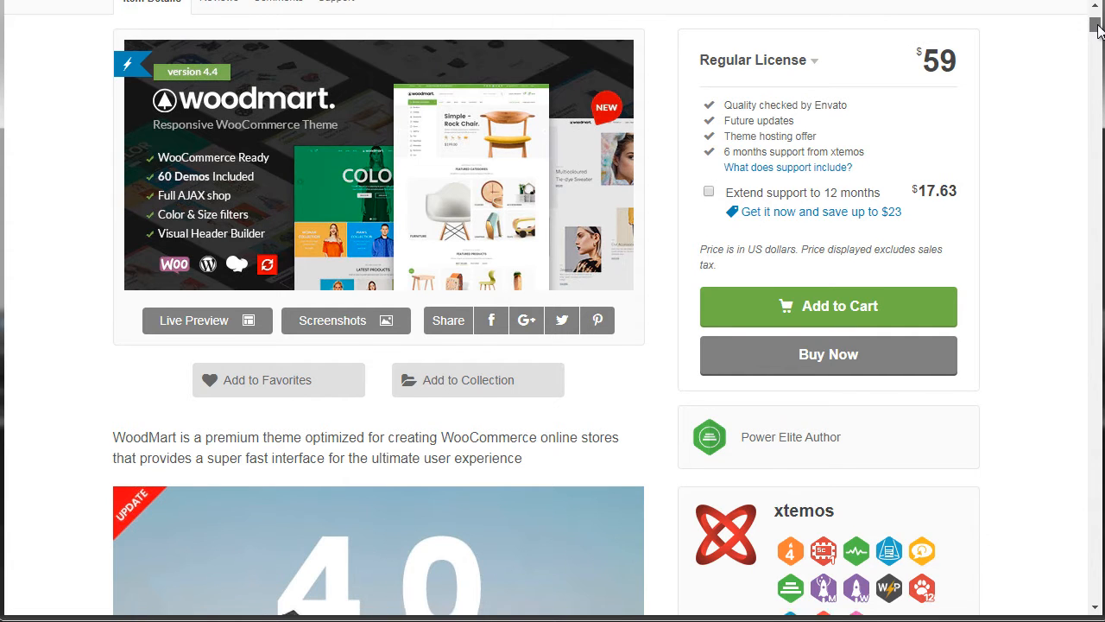
pyautogui.scroll(1, 1098, 27)
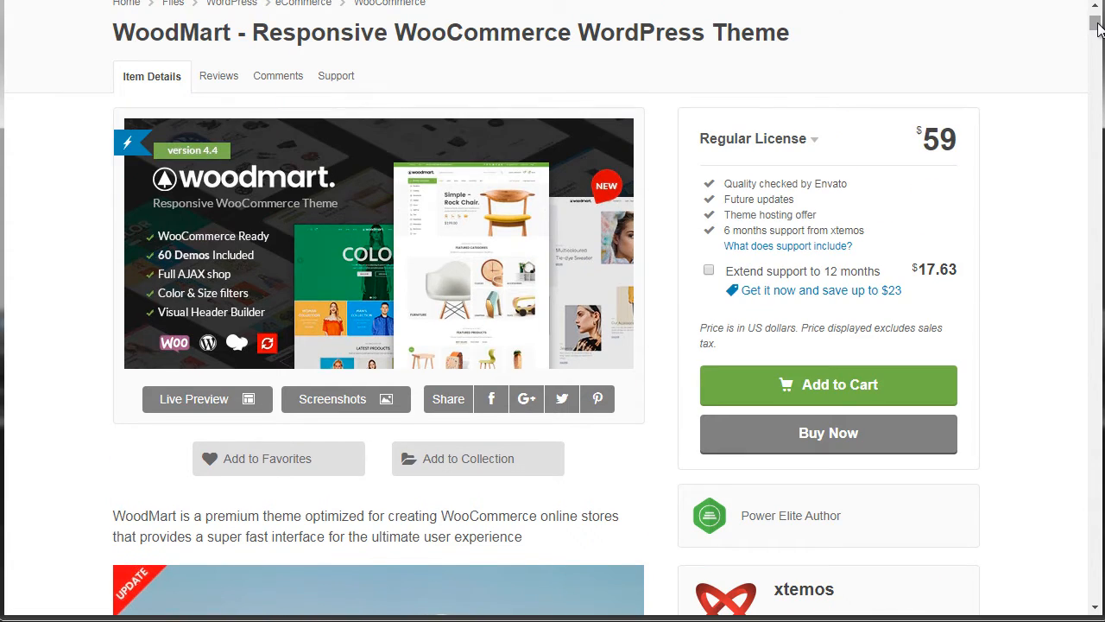
pyautogui.moveTo(1096, 25); pyautogui.dragTo(1095, 130)
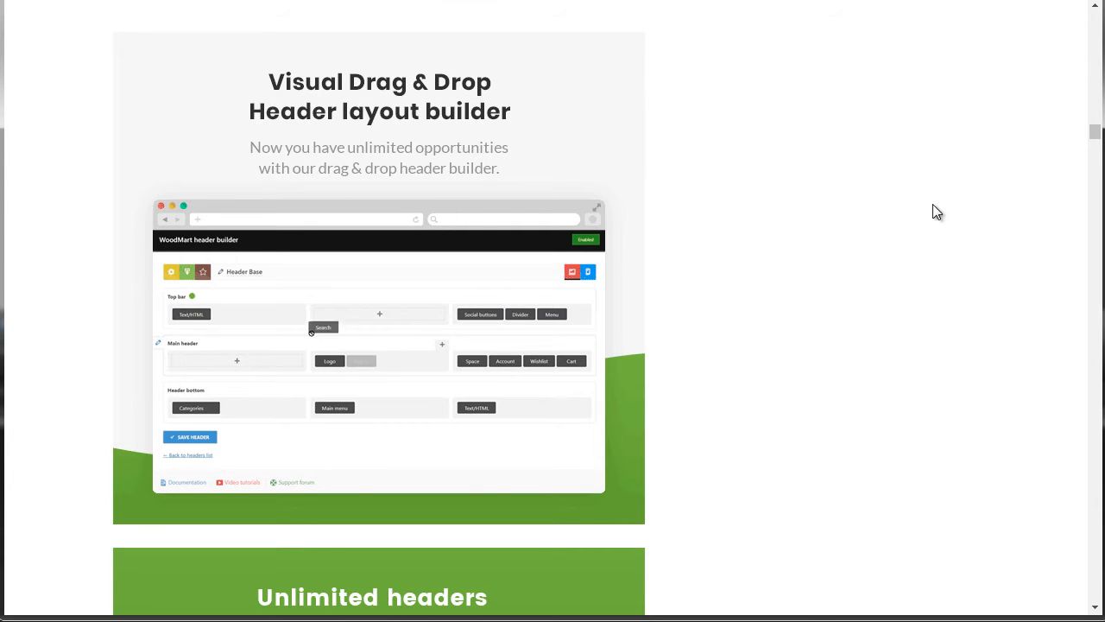
pyautogui.moveTo(1095, 132); pyautogui.dragTo(1085, 475)
pyautogui.scroll(-1, 1098, 147)
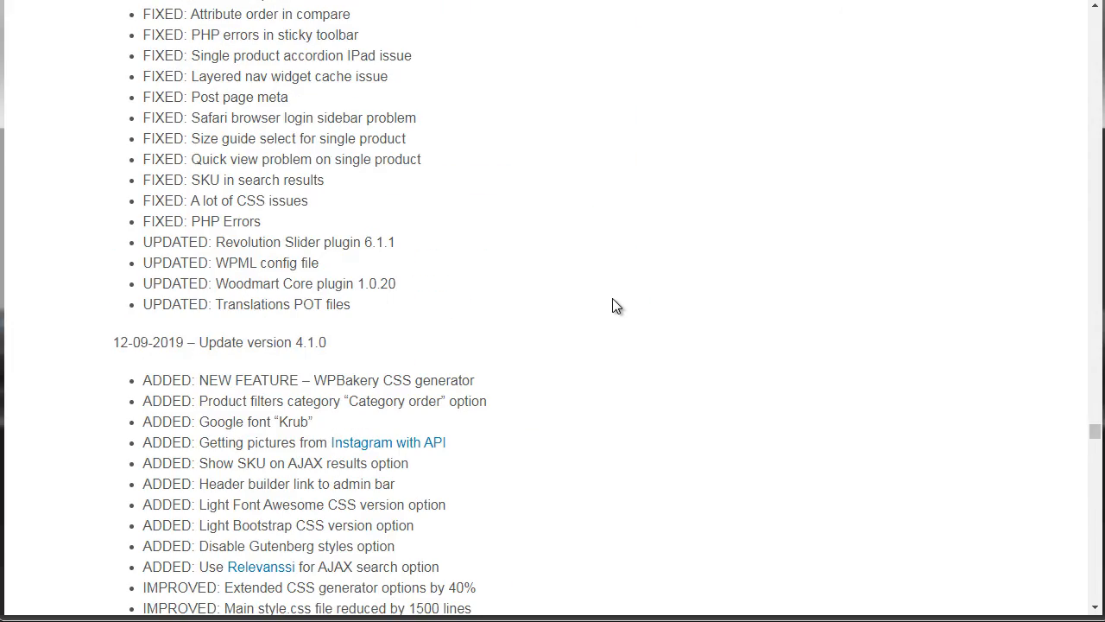
# Find the start of WoodMart's changelog and highlight the entries for update version 4.4.0
pyautogui.scroll(10, 617, 307)
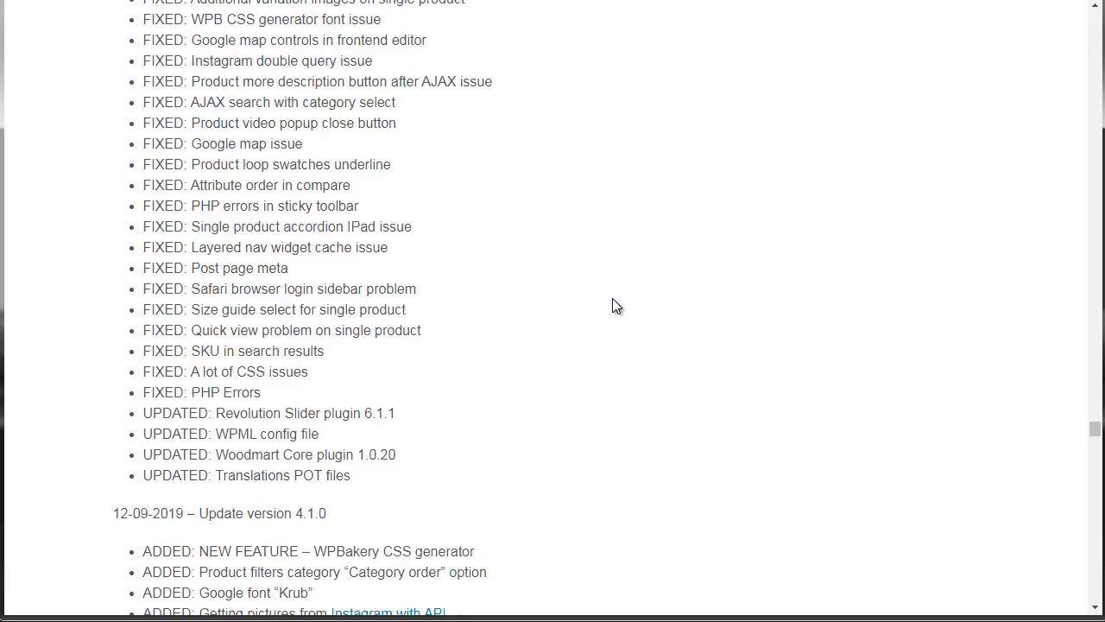
pyautogui.scroll(10, 617, 307)
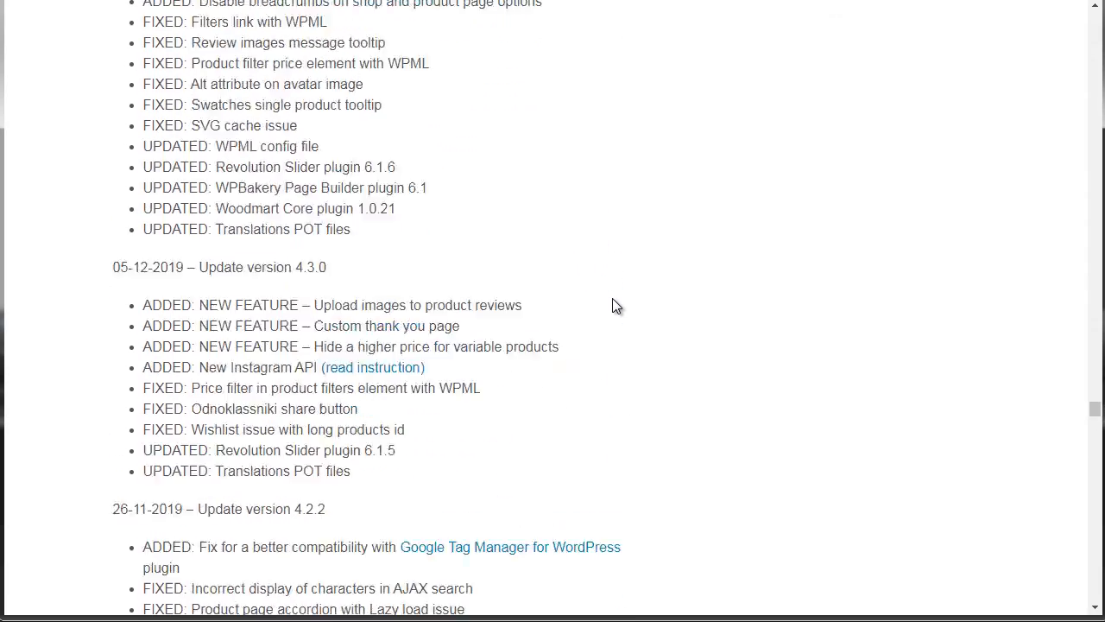
pyautogui.scroll(1, 617, 307)
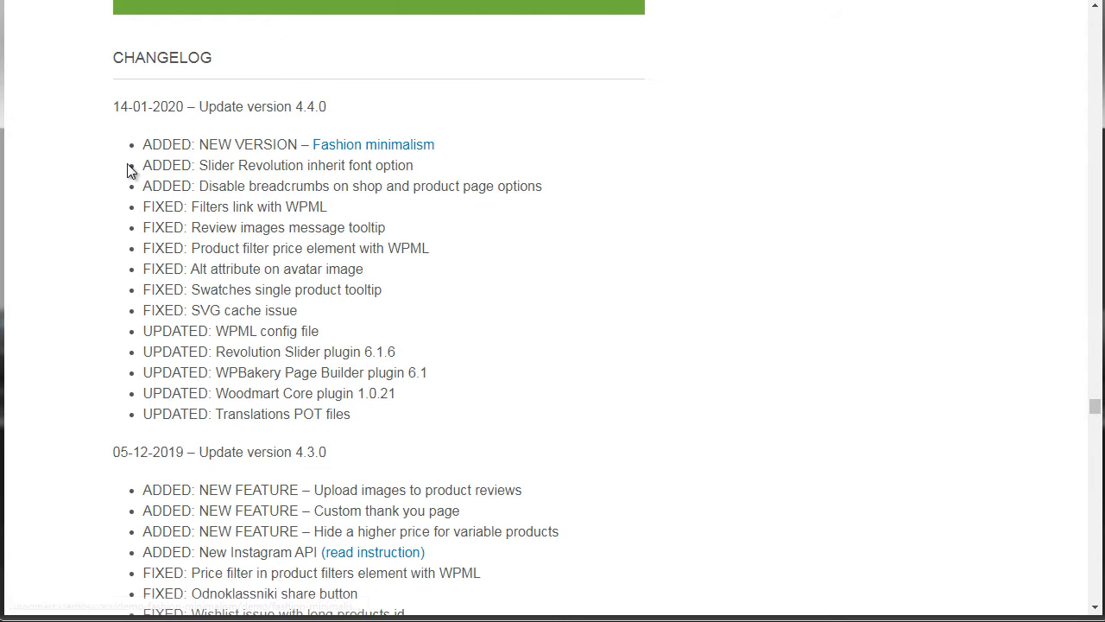
pyautogui.moveTo(143, 144); pyautogui.dragTo(399, 430)
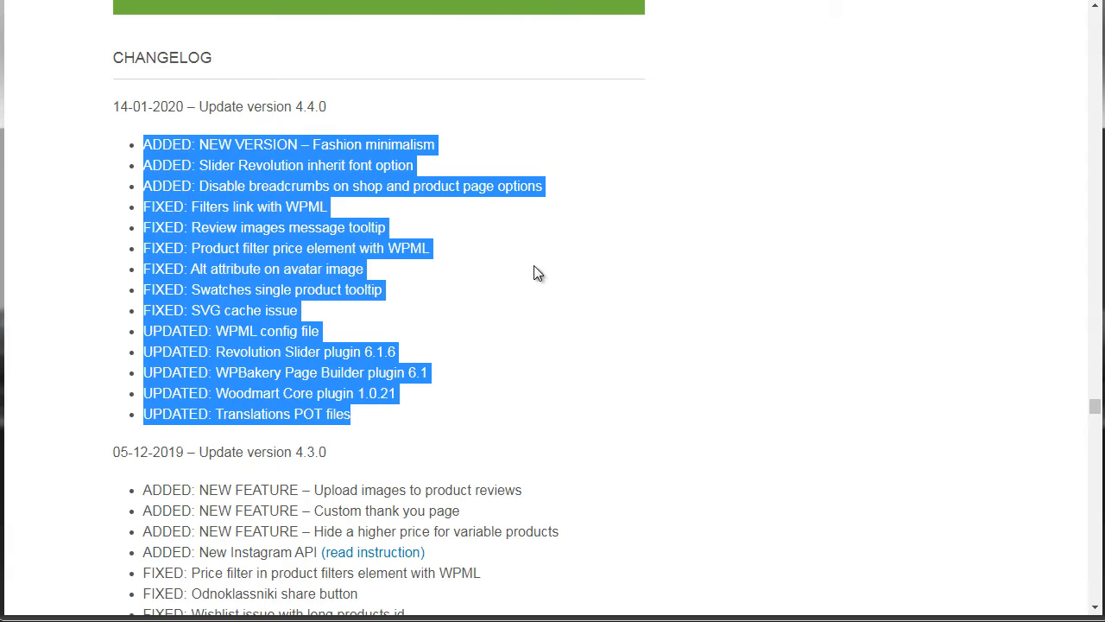
pyautogui.click(774, 253)
# Open WoodMart's comments in a new tab and read the recent buyer questions and author replies
pyautogui.moveTo(1094, 410); pyautogui.dragTo(1095, 45)
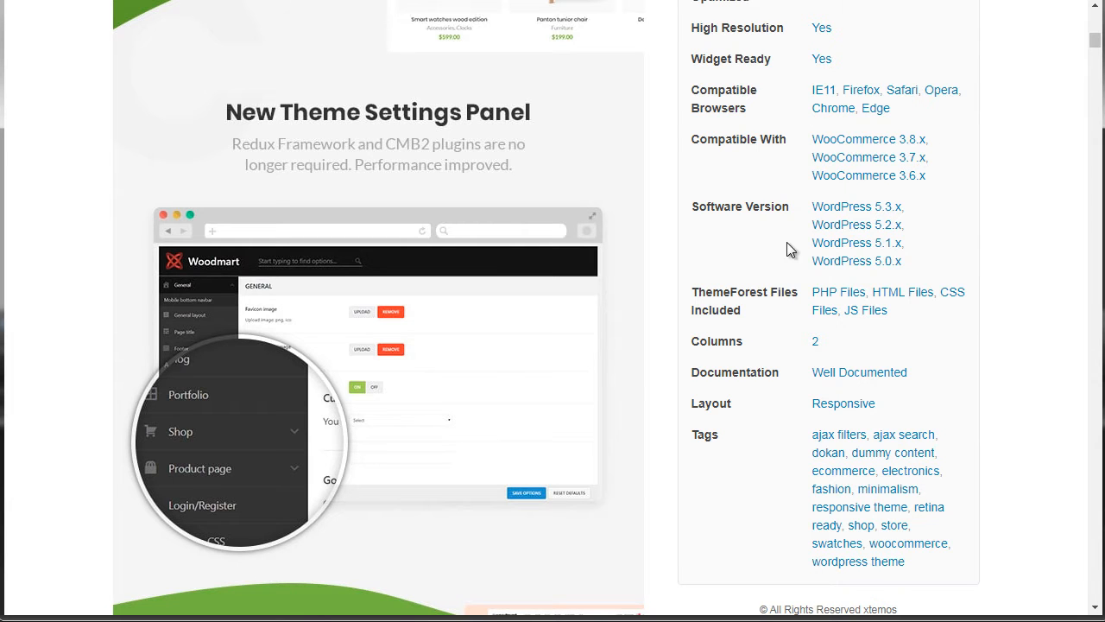
pyautogui.moveTo(1096, 52); pyautogui.dragTo(1097, 43)
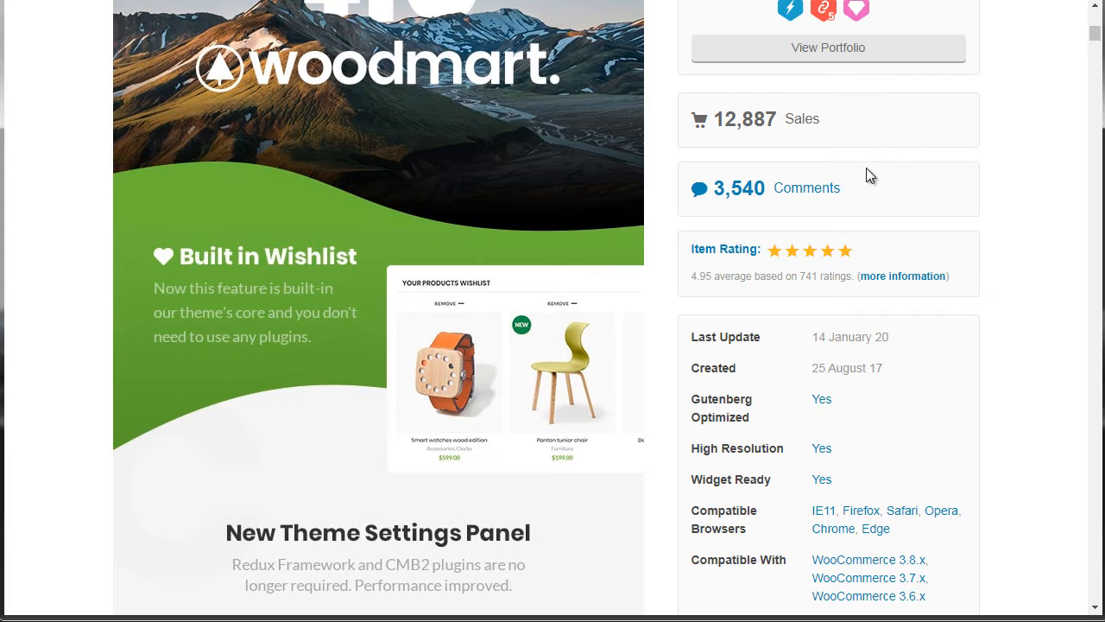
pyautogui.rightClick(812, 191)
pyautogui.click(872, 204)
pyautogui.hotkey('ctrl', 'Tab')
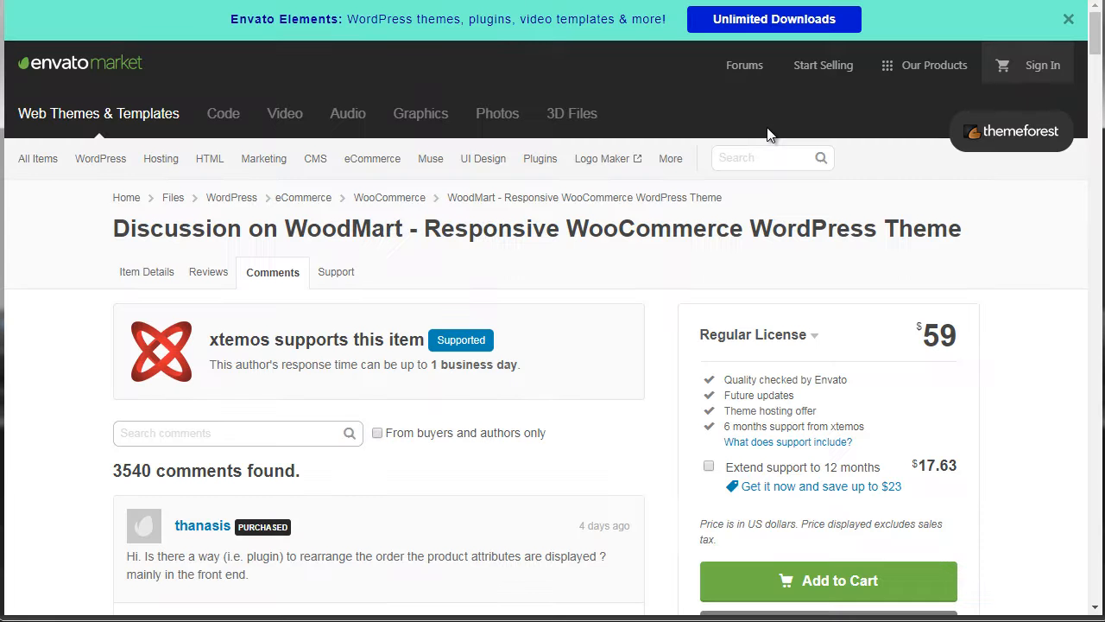
pyautogui.moveTo(1099, 45); pyautogui.dragTo(1098, 72)
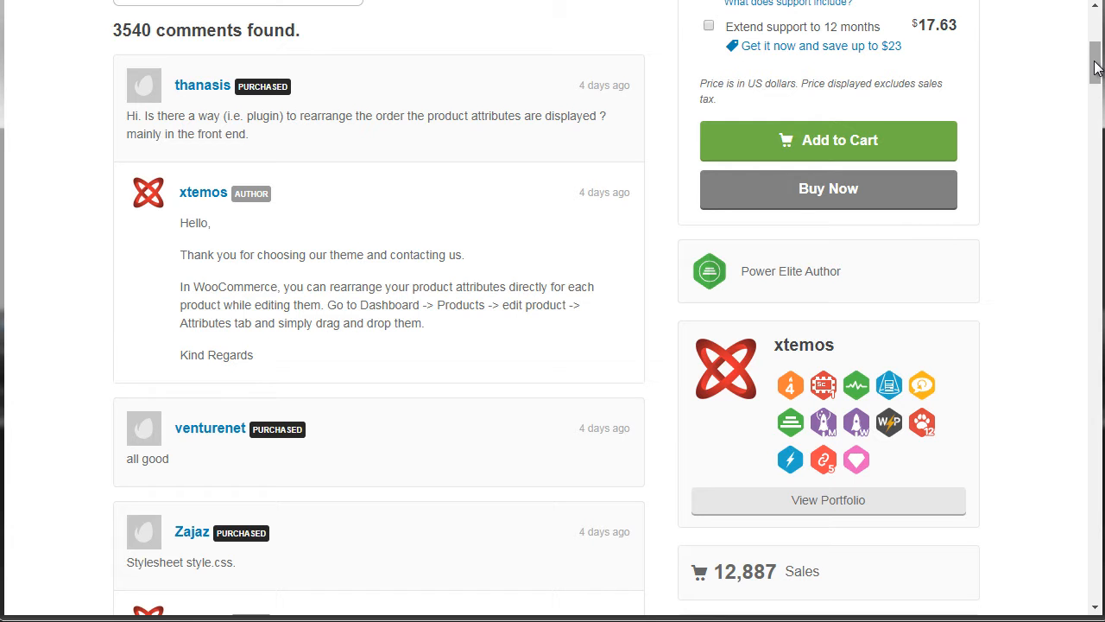
pyautogui.moveTo(1097, 67); pyautogui.dragTo(1097, 105)
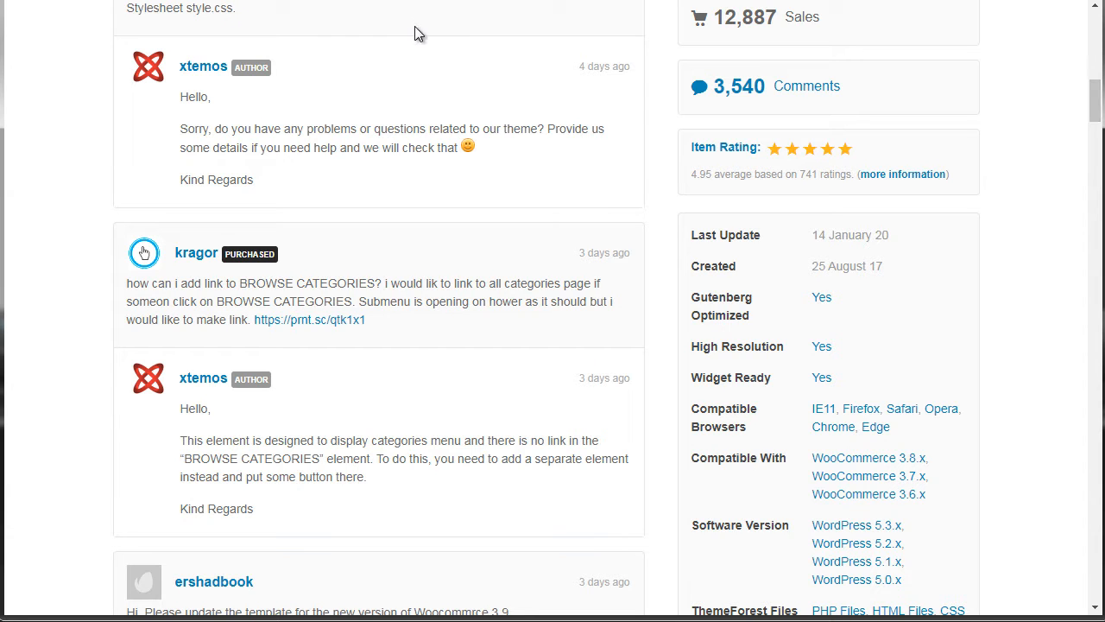
# Switch to Creative Market's results for "woocommerce" and look over the related searches above the listing
pyautogui.click(113, 1)
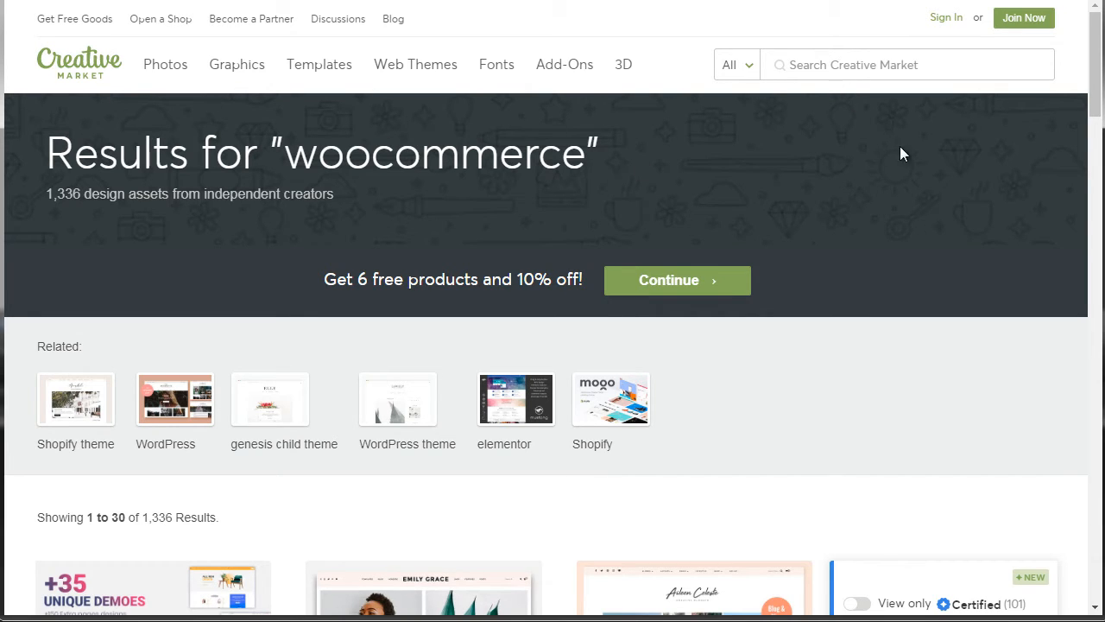
pyautogui.moveTo(1096, 82); pyautogui.dragTo(1096, 97)
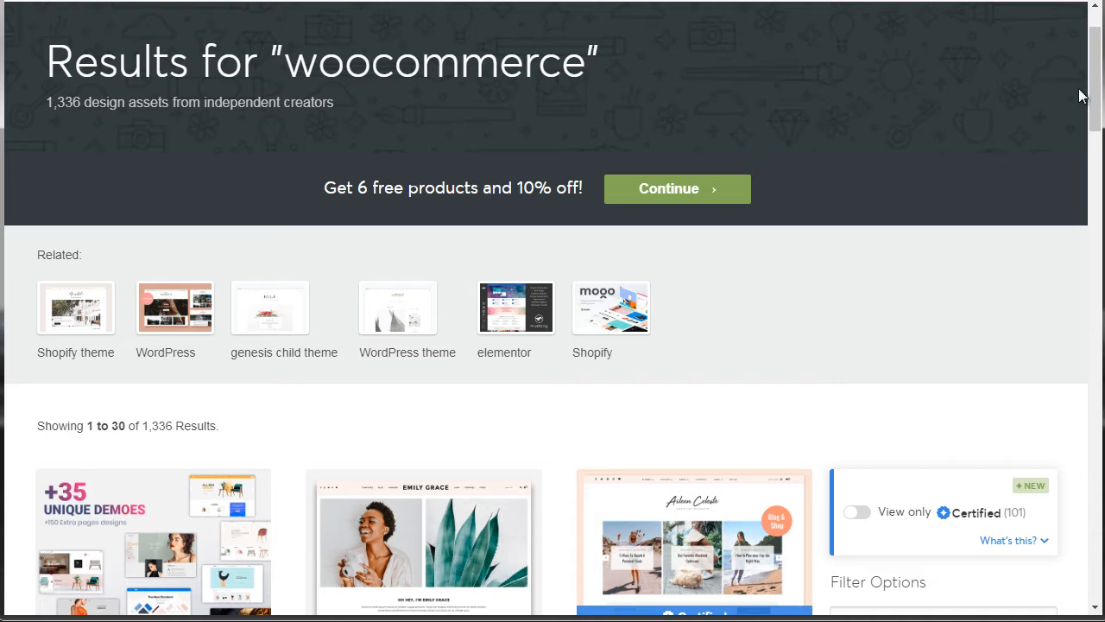
pyautogui.scroll(2, 1097, 61)
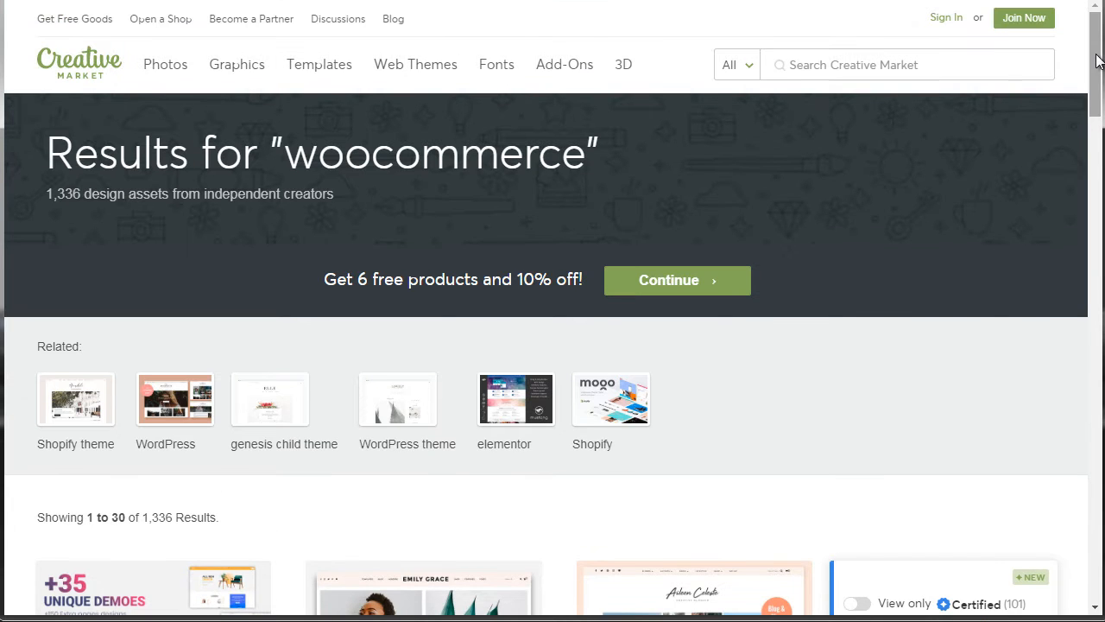
pyautogui.scroll(-1, 1096, 61)
pyautogui.scroll(1, 1096, 52)
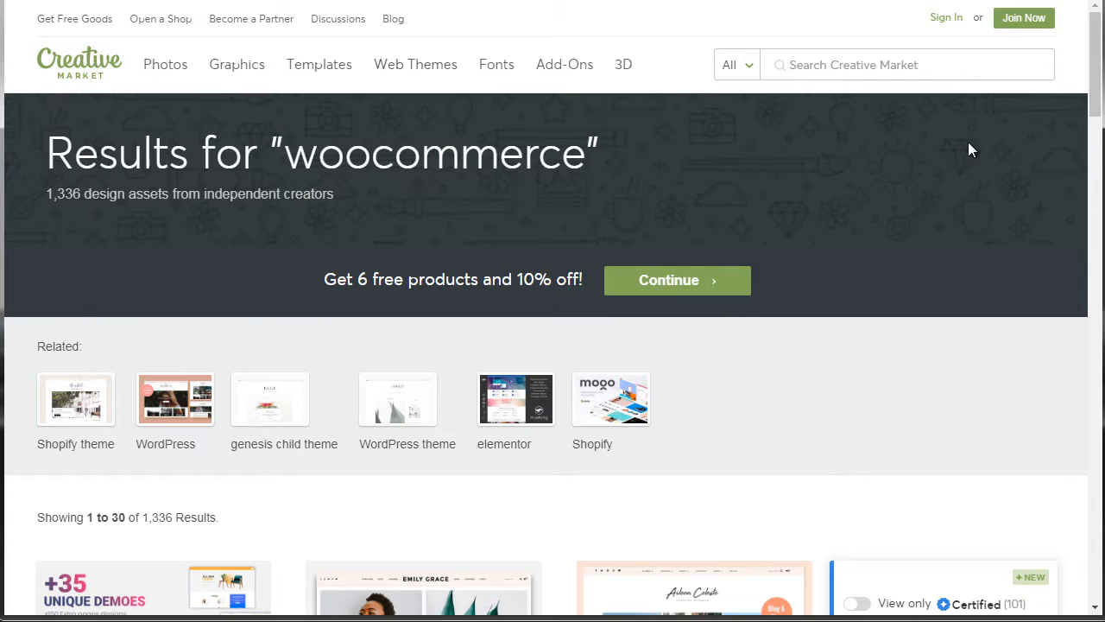
pyautogui.moveTo(1097, 90)
pyautogui.mouseDown()
pyautogui.moveTo(1095, 518)
pyautogui.moveTo(1094, 69)
pyautogui.mouseUp()
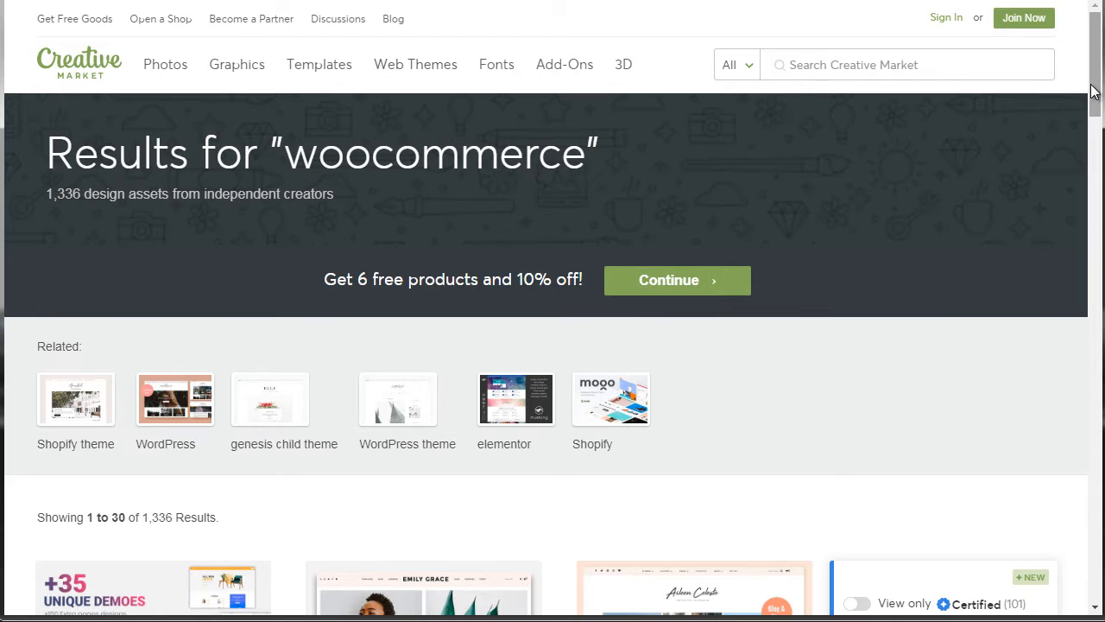
# Browse the WooCommerce themes listed on Creative Market, checking their prices, certified labels and the available filter options
pyautogui.moveTo(1093, 90); pyautogui.dragTo(1095, 174)
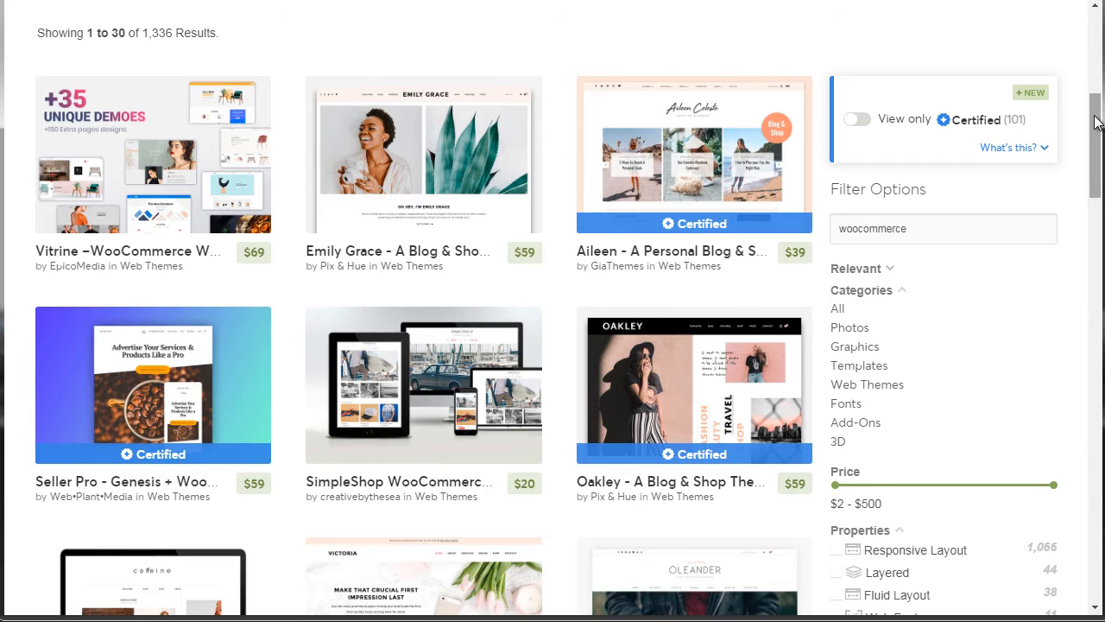
pyautogui.moveTo(1095, 121); pyautogui.dragTo(1099, 227)
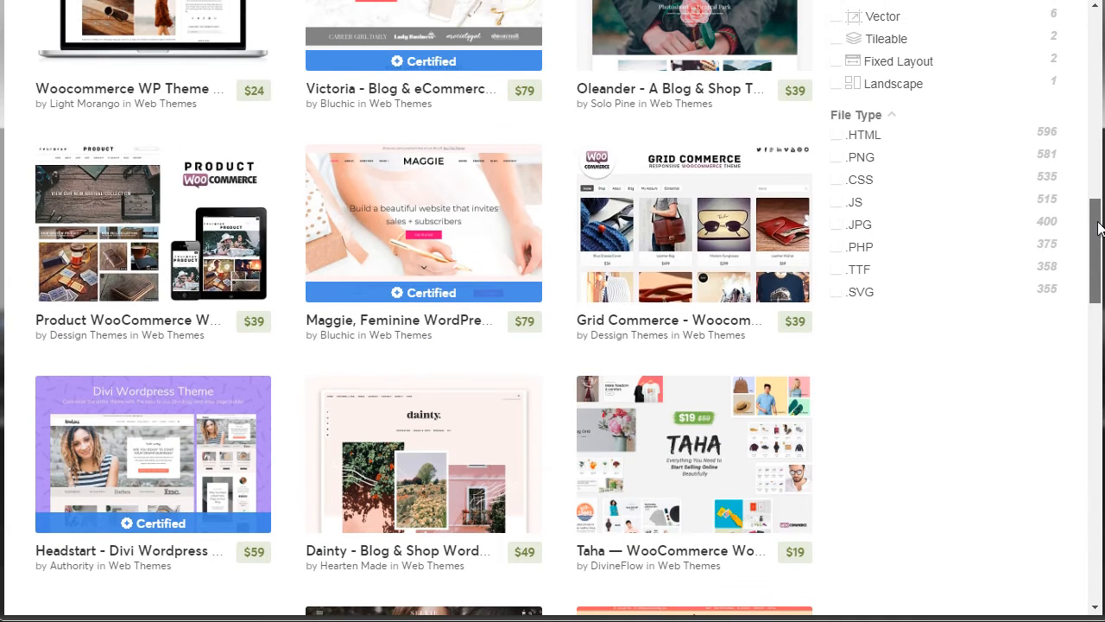
pyautogui.scroll(3, 1099, 227)
pyautogui.scroll(3, 1098, 226)
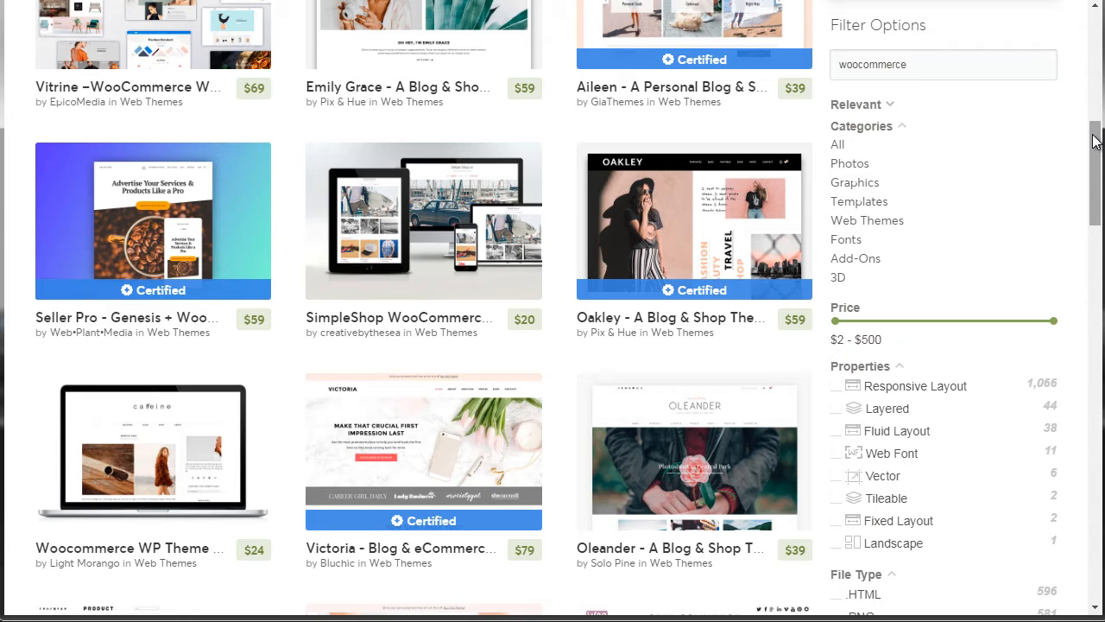
pyautogui.scroll(2, 1097, 138)
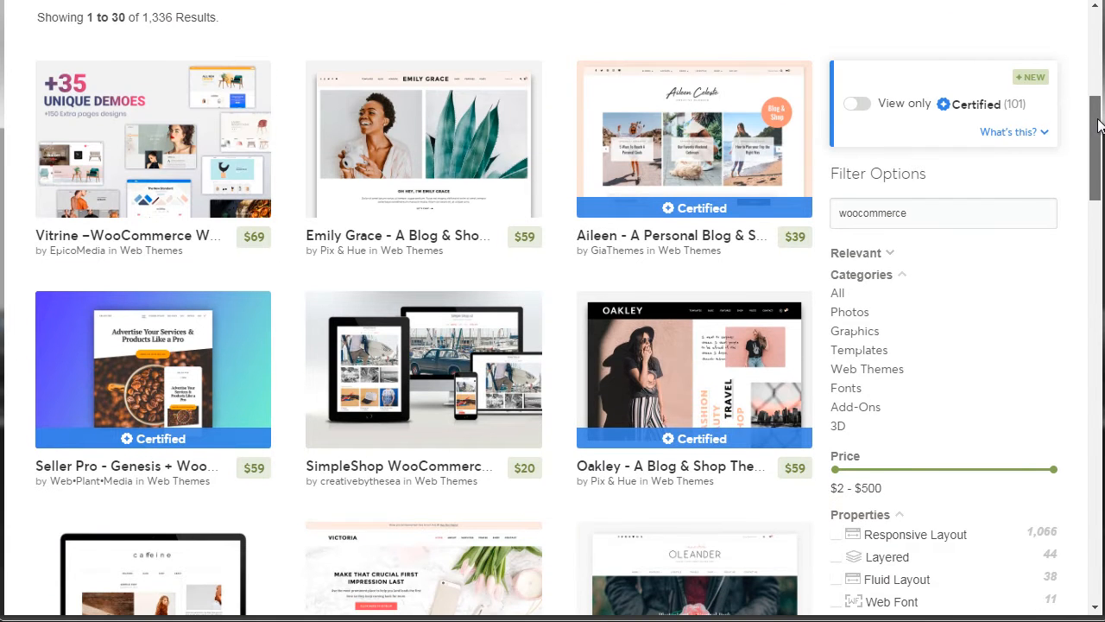
pyautogui.scroll(-1, 690, 112)
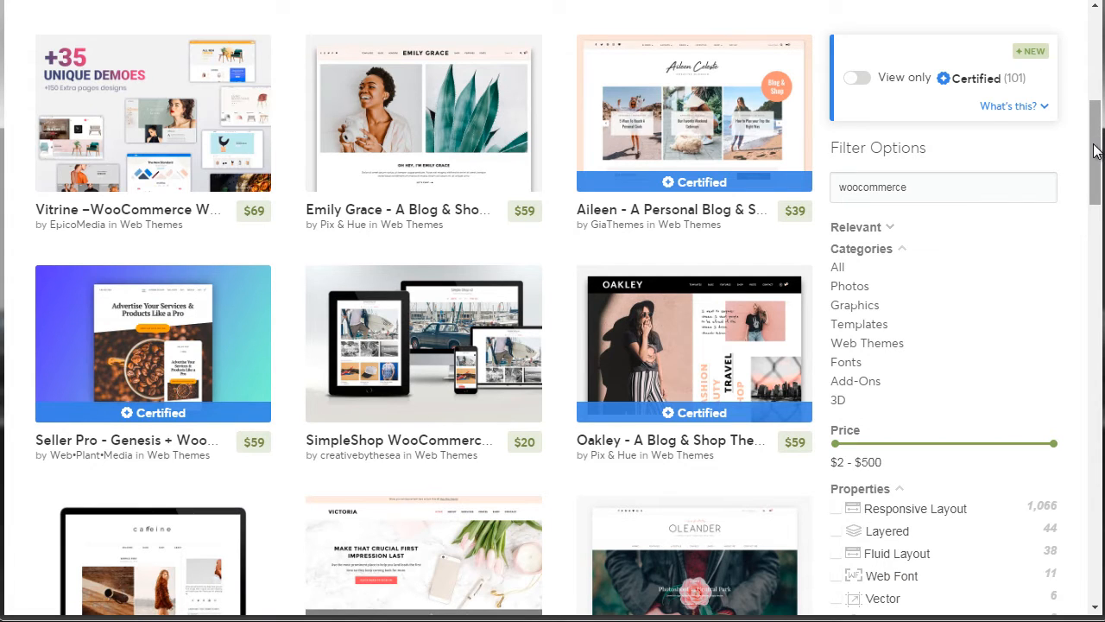
pyautogui.moveTo(1095, 149); pyautogui.dragTo(1095, 153)
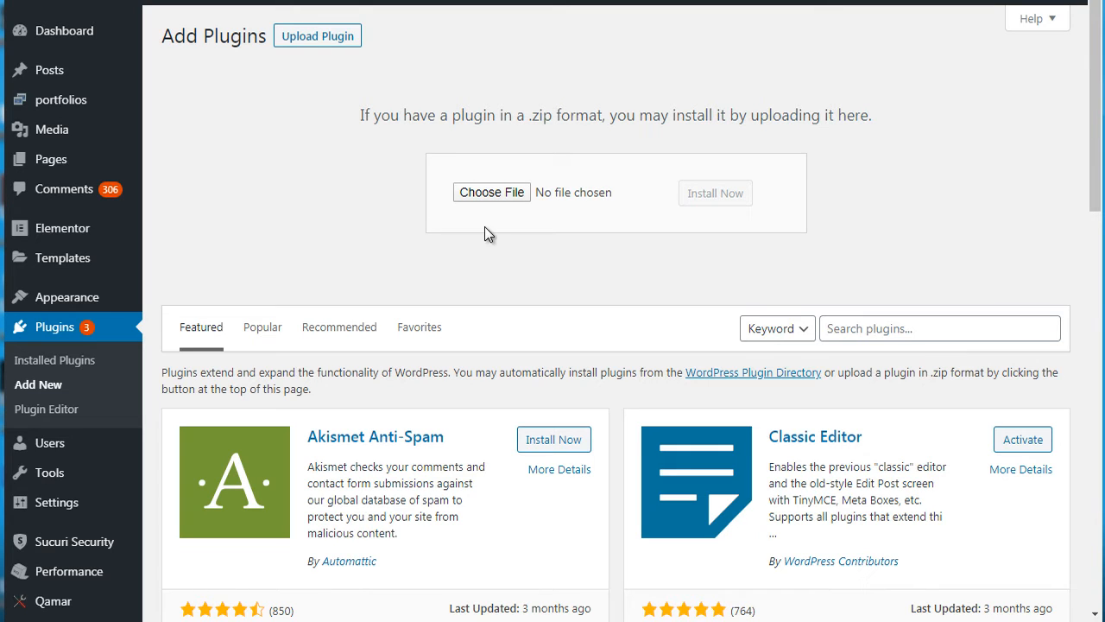
# On WordPress's Add Plugins page, search for "woocommerce" and install and activate the WooCommerce plugin by Automattic
pyautogui.click(878, 330)
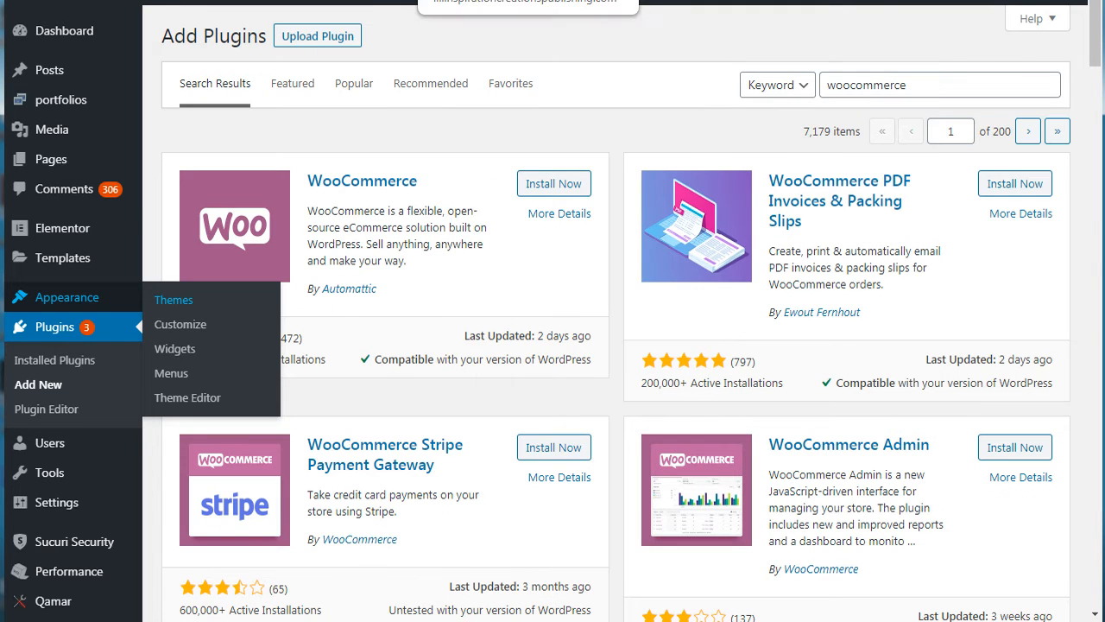
pyautogui.moveTo(916, 91); pyautogui.dragTo(819, 89)
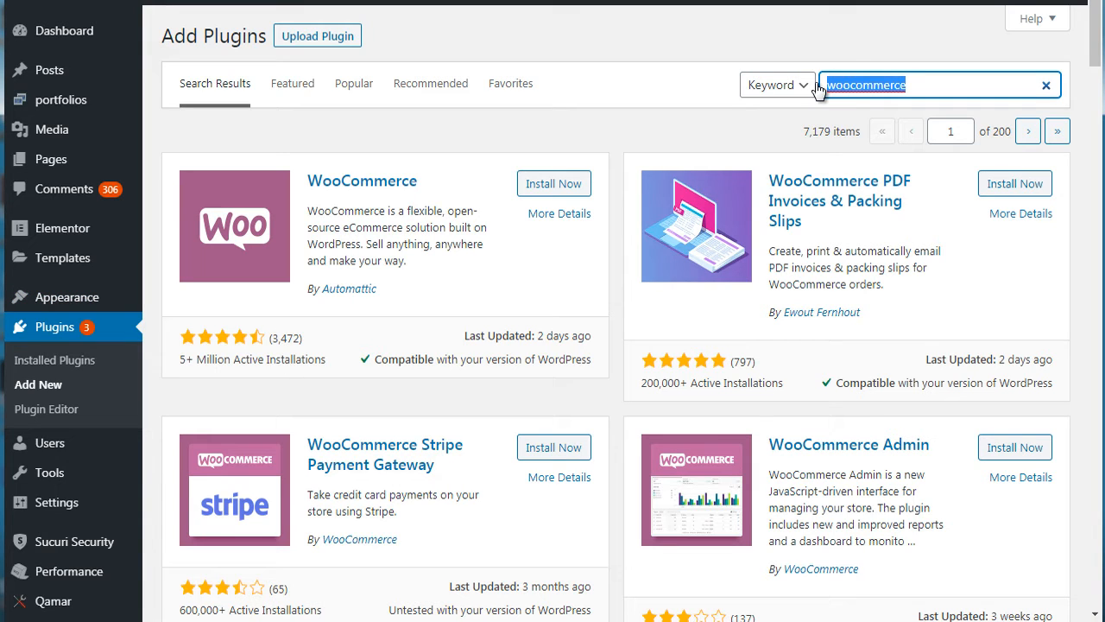
pyautogui.click(427, 133)
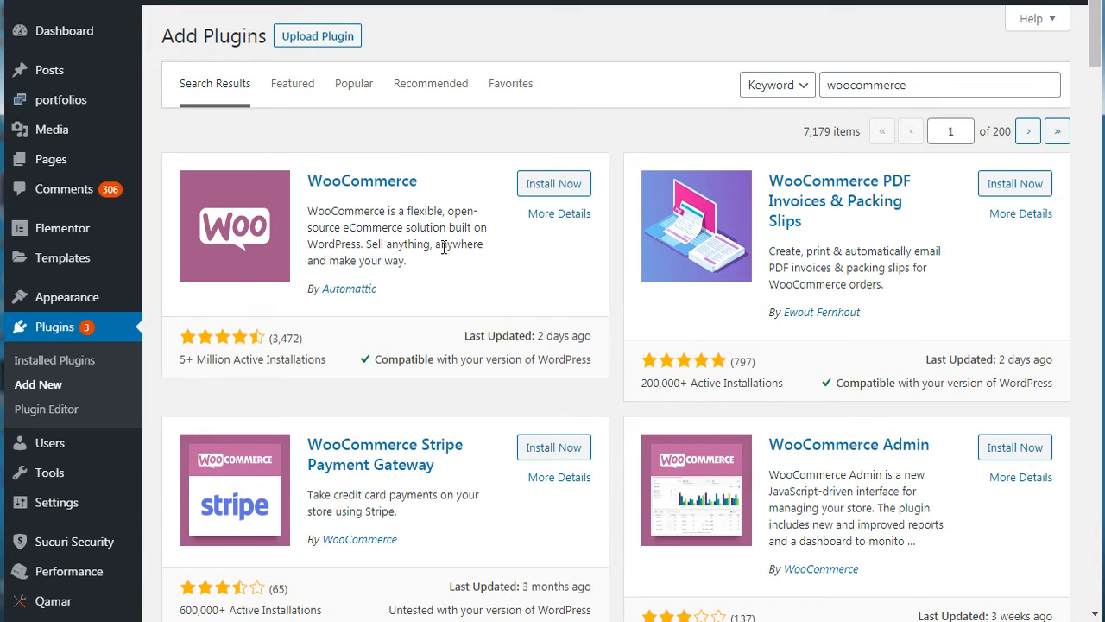
pyautogui.click(557, 185)
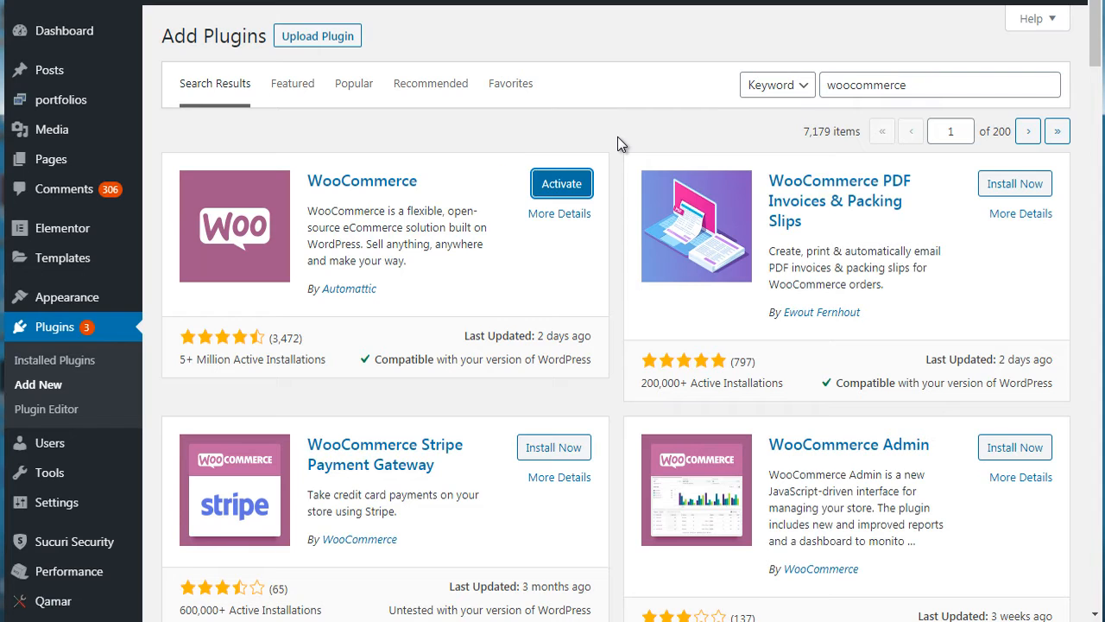
pyautogui.click(568, 183)
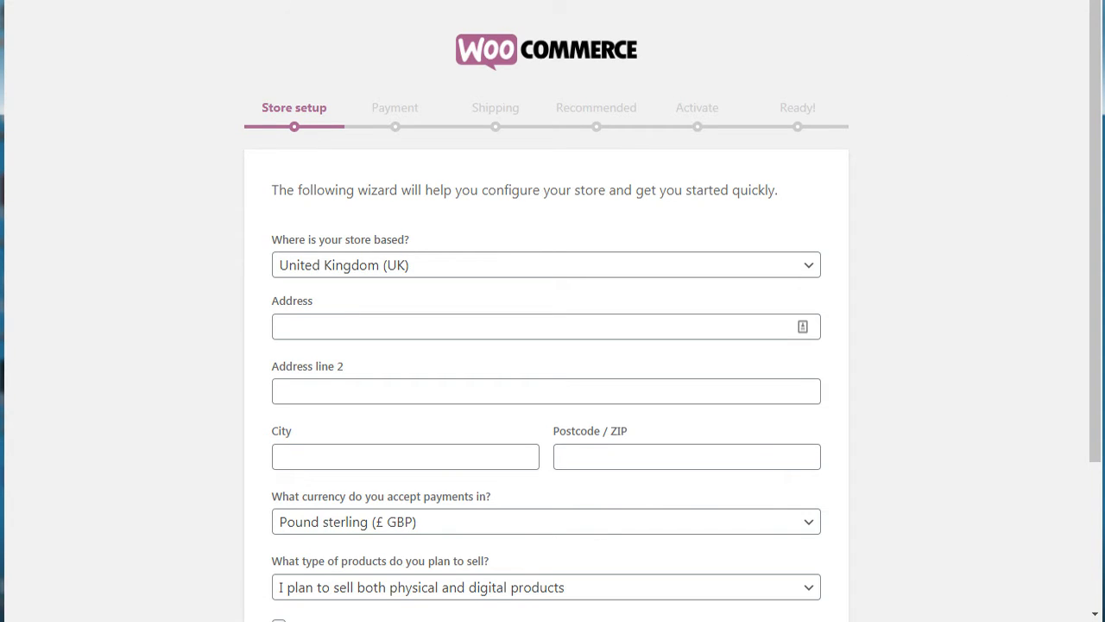
# Set the store's base country to United States (US) in the store setup form
pyautogui.moveTo(1095, 60); pyautogui.dragTo(1101, 161)
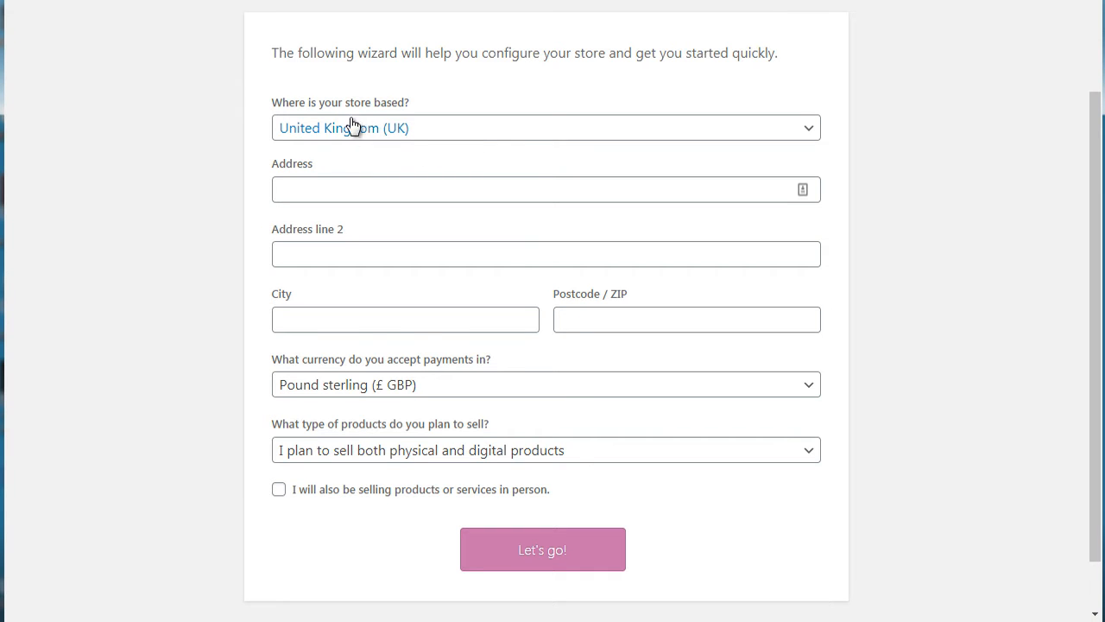
pyautogui.click(423, 132)
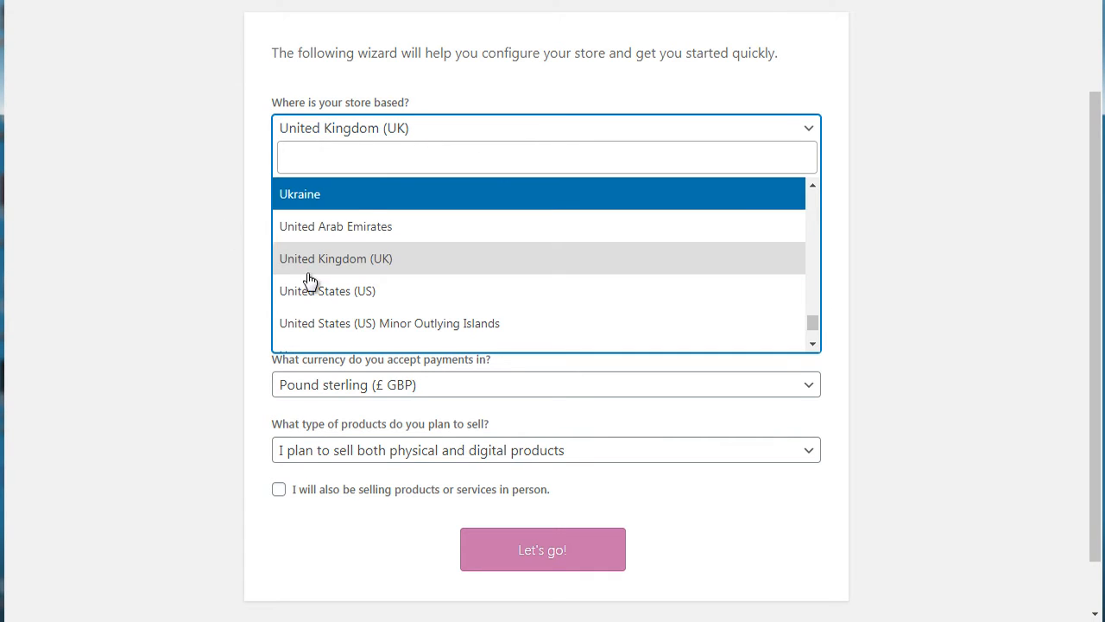
pyautogui.click(333, 296)
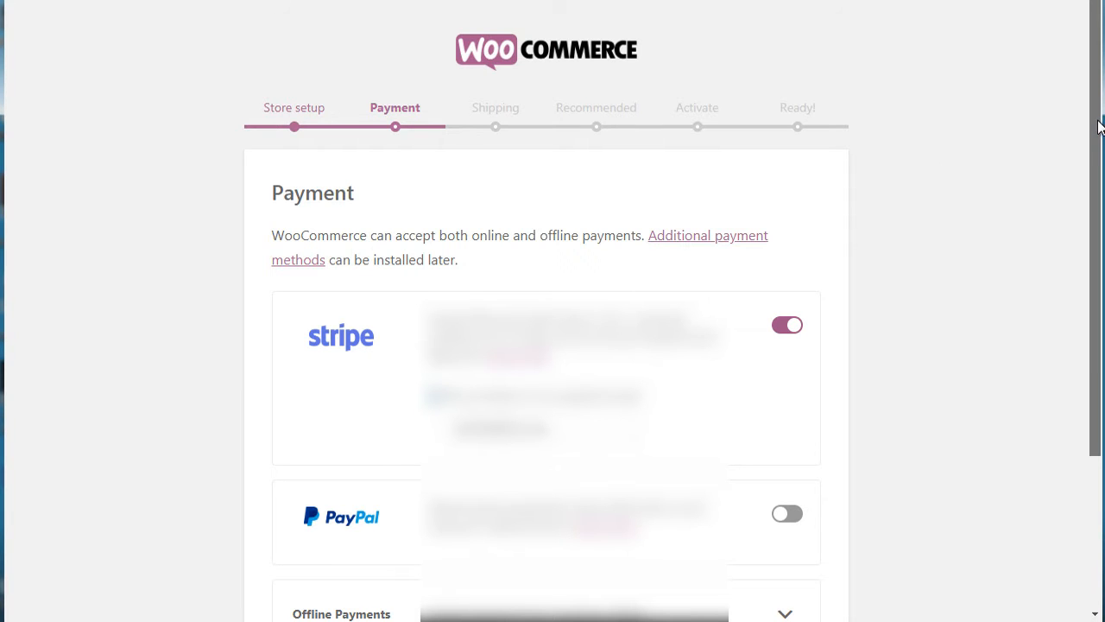
# Disable Stripe in the payment settings, leave PayPal off, and continue to the shipping setup
pyautogui.moveTo(1098, 125); pyautogui.dragTo(1099, 199)
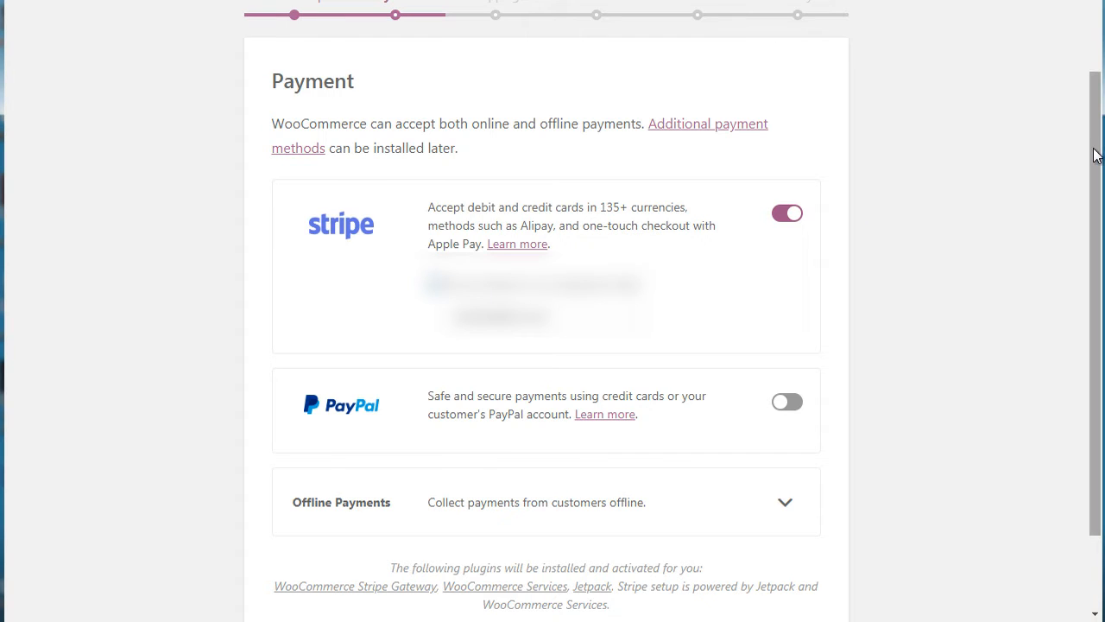
pyautogui.moveTo(1094, 149)
pyautogui.mouseDown()
pyautogui.moveTo(1097, 221)
pyautogui.moveTo(1081, 166)
pyautogui.mouseUp()
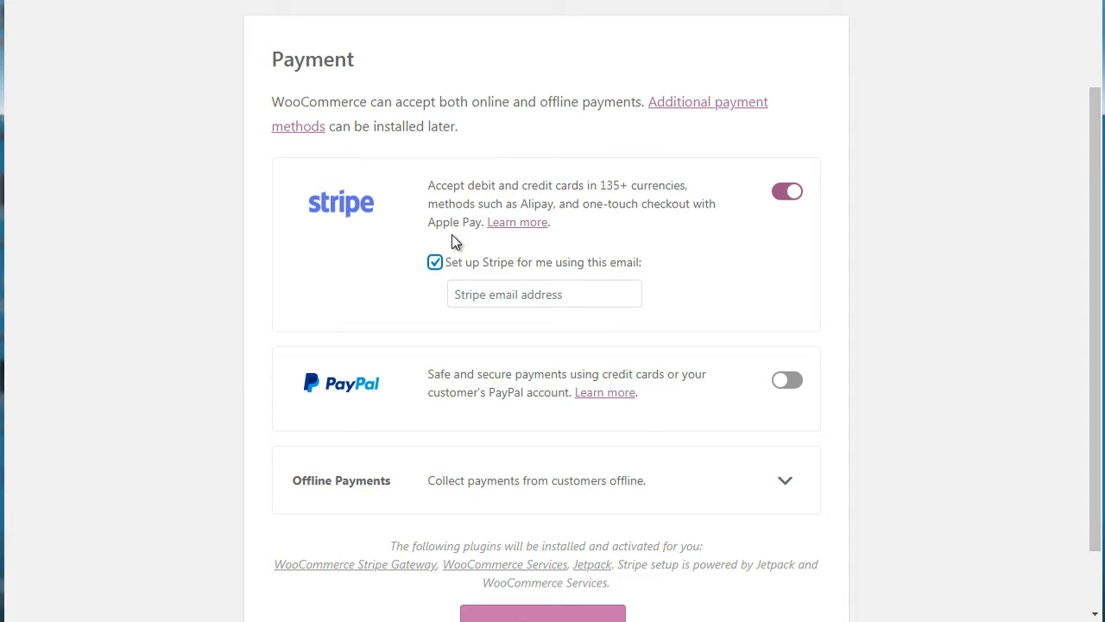
pyautogui.click(792, 198)
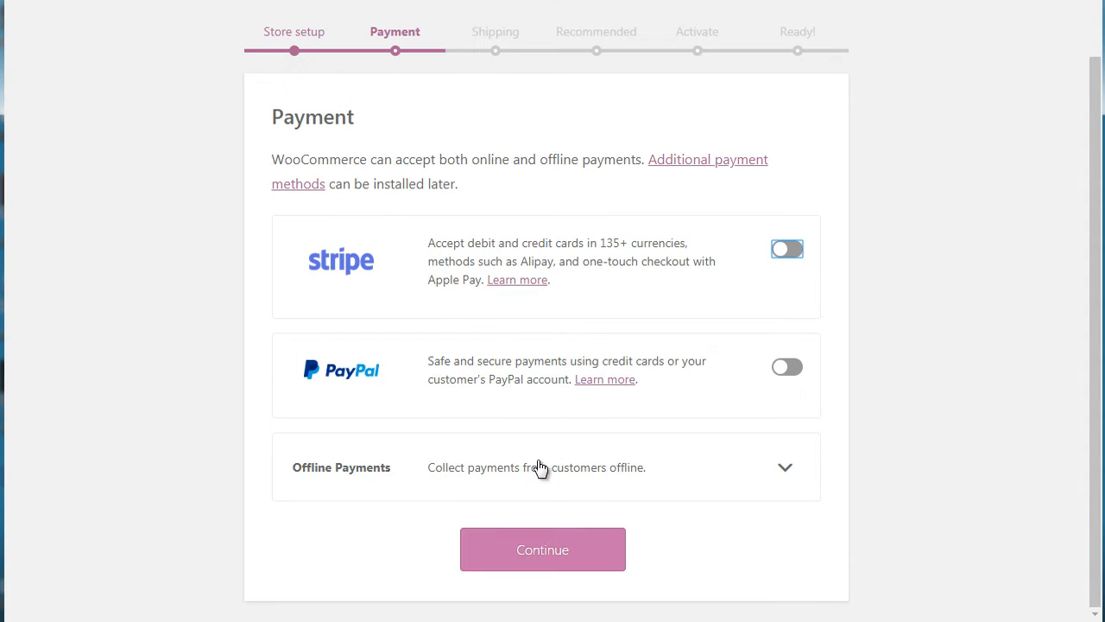
pyautogui.click(544, 554)
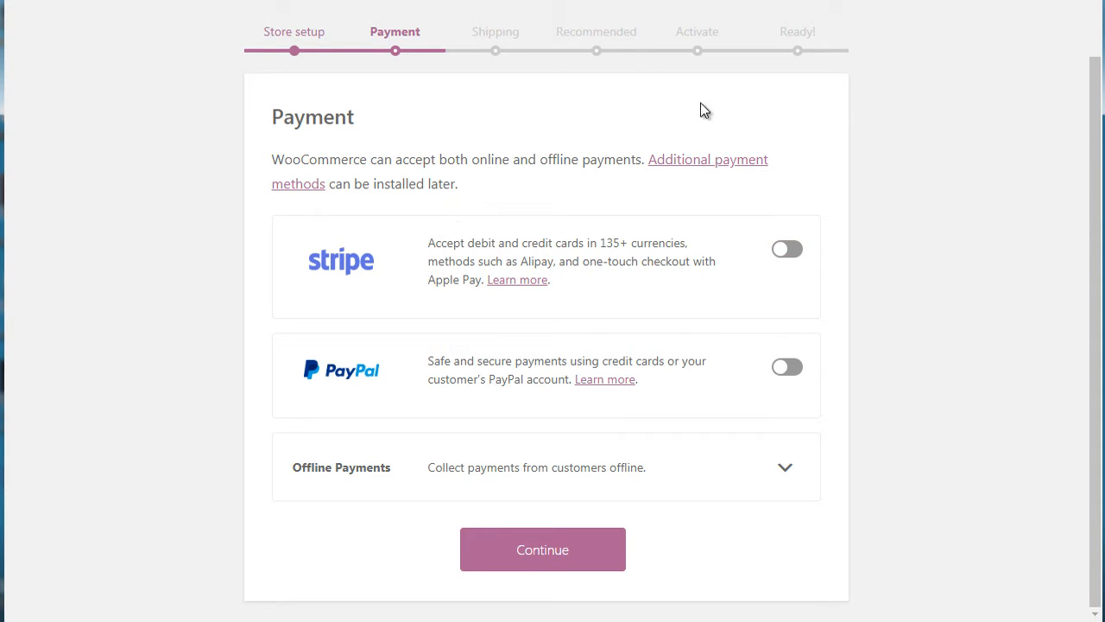
pyautogui.click(553, 549)
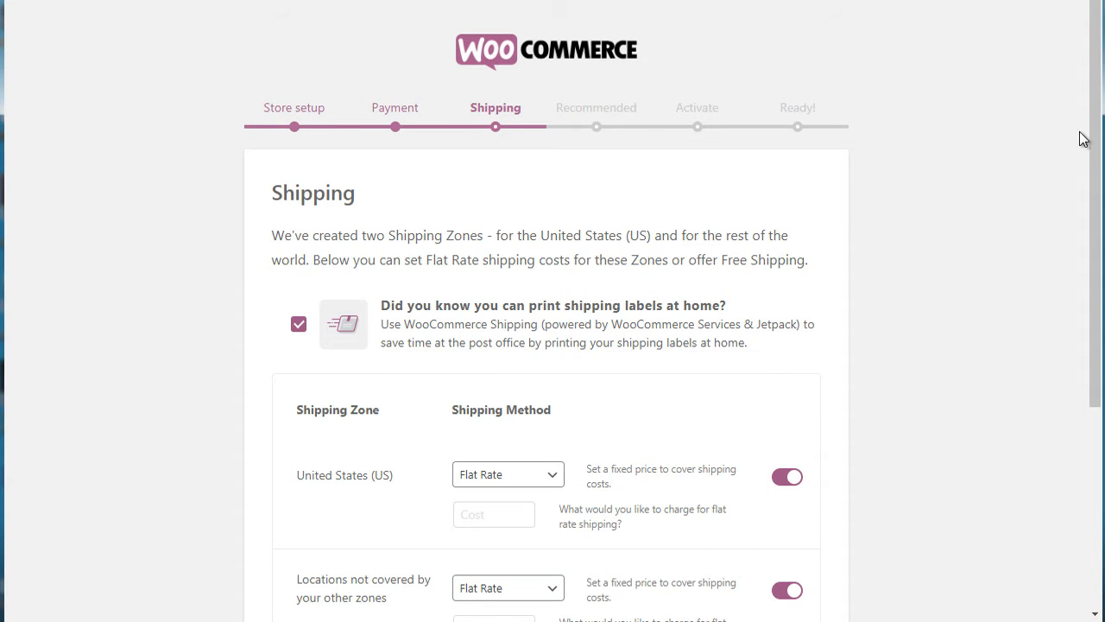
# Set the flat rate shipping cost to 0 for the United States and for all uncovered locations, and submit the shipping setup
pyautogui.moveTo(1084, 138); pyautogui.dragTo(1085, 287)
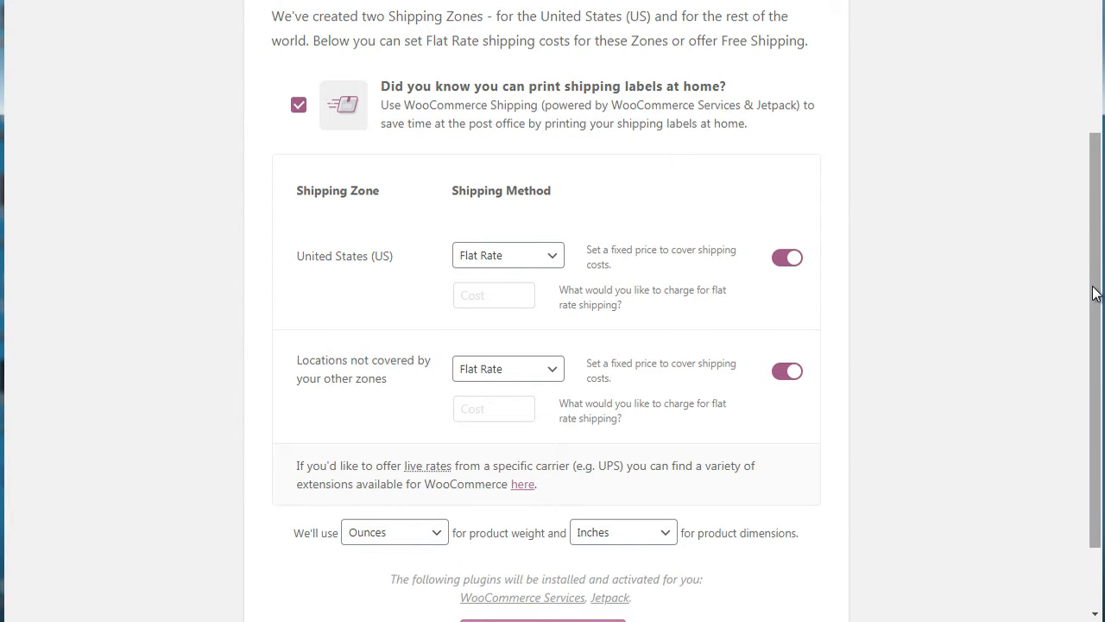
pyautogui.moveTo(1097, 291); pyautogui.dragTo(1102, 234)
pyautogui.scroll(-2, 1103, 234)
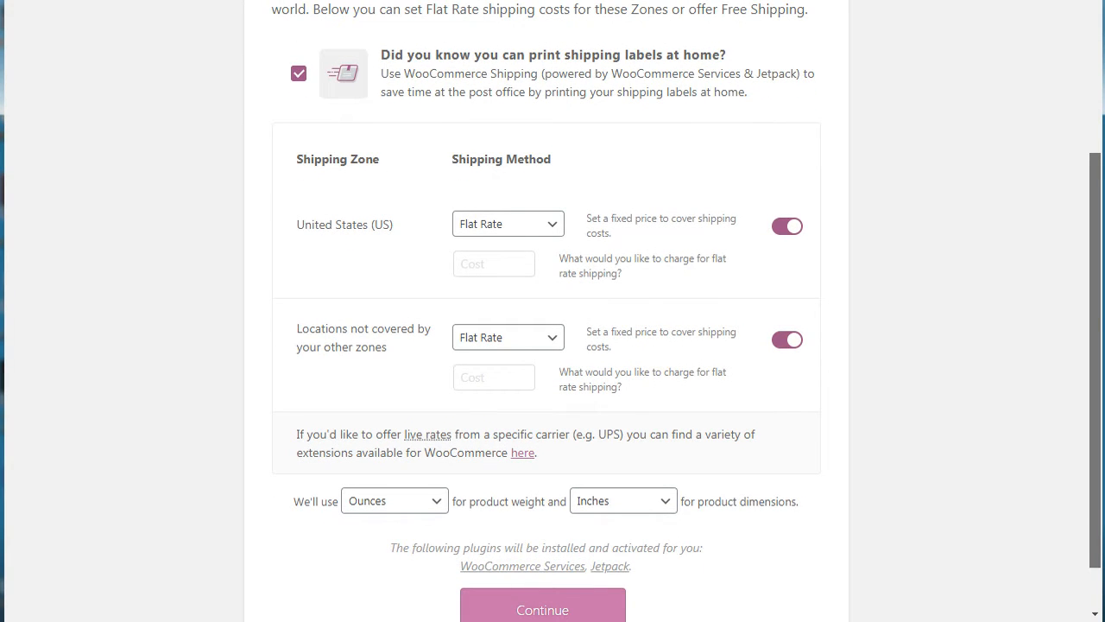
pyautogui.moveTo(1103, 312); pyautogui.dragTo(1103, 303)
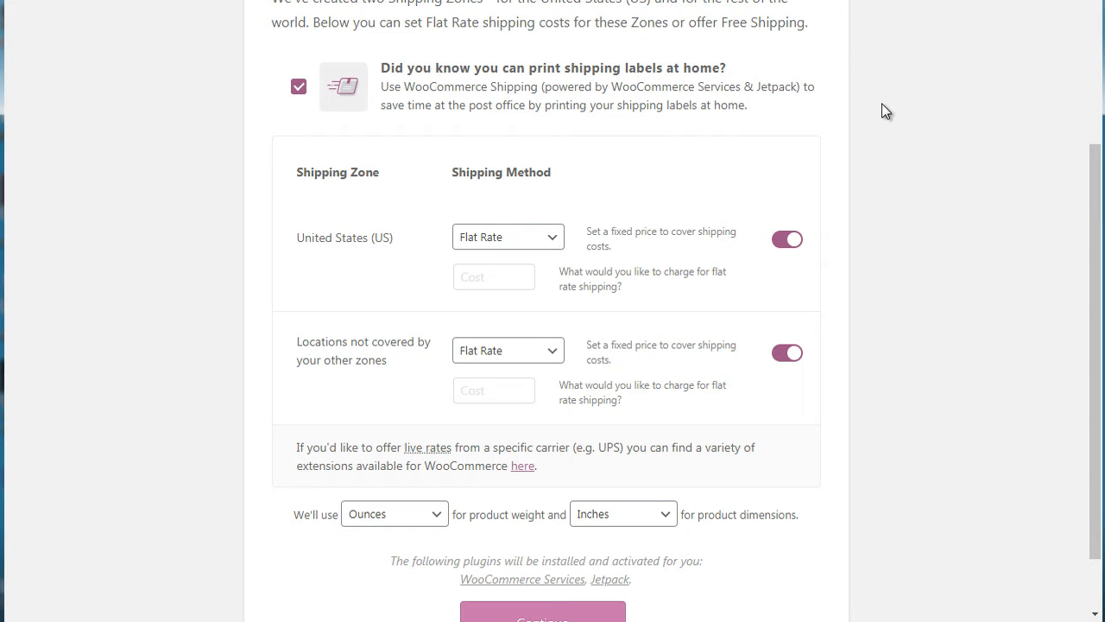
pyautogui.moveTo(1098, 207); pyautogui.dragTo(1098, 241)
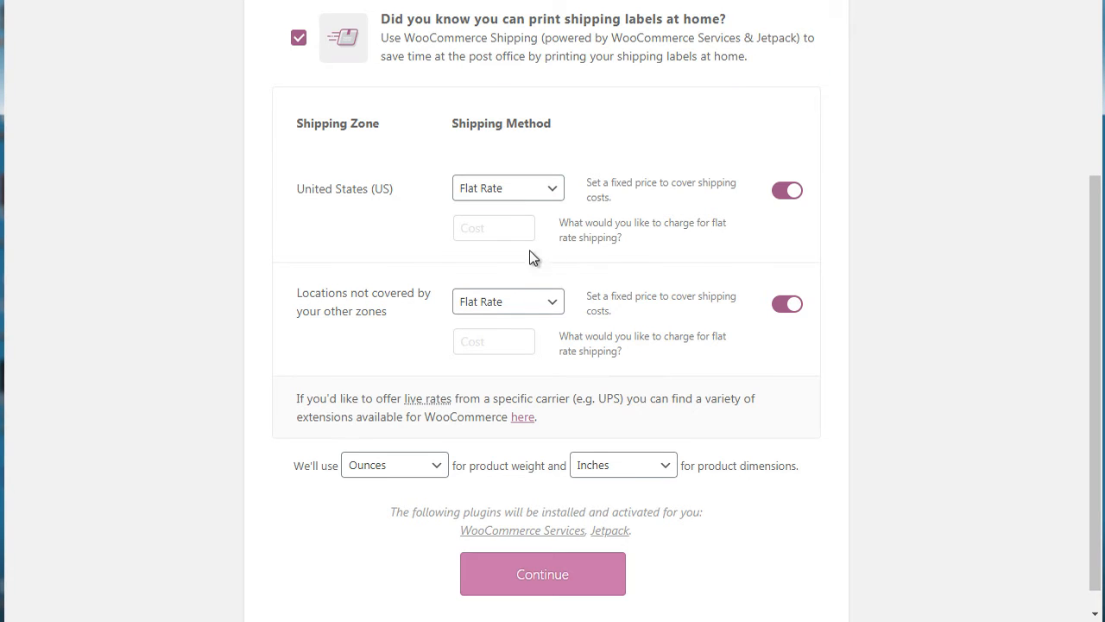
pyautogui.click(554, 578)
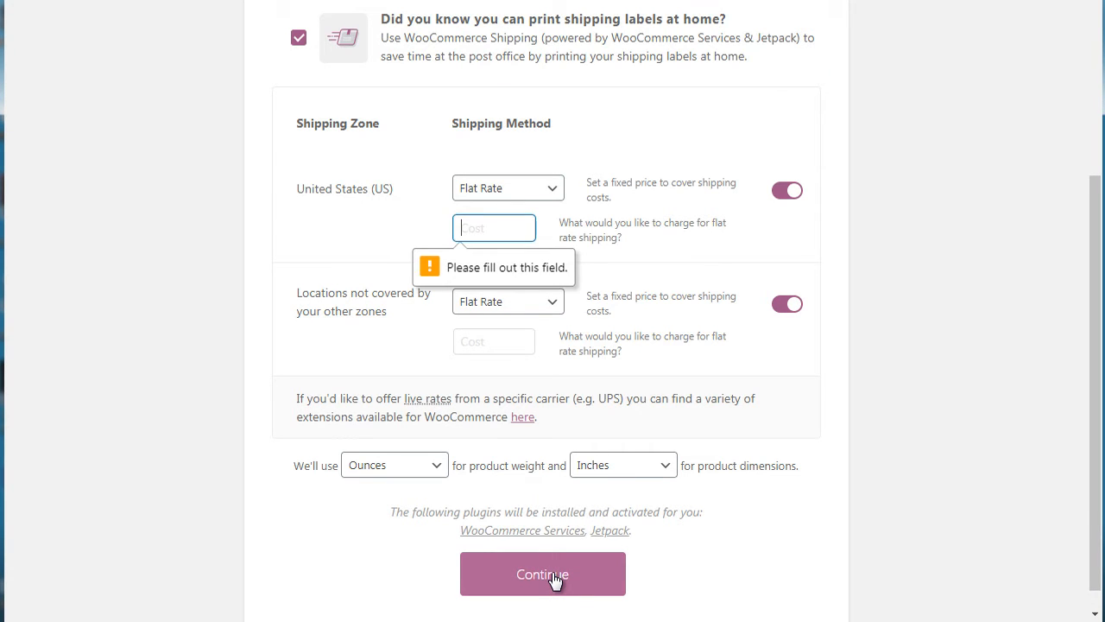
pyautogui.write('0')
pyautogui.doubleClick(489, 229)
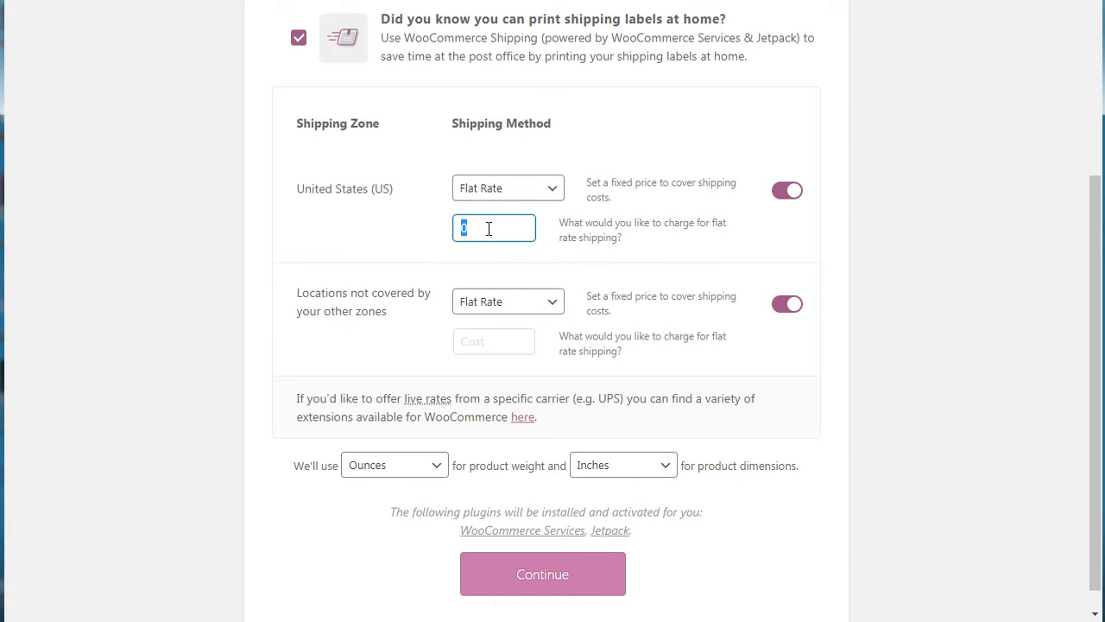
pyautogui.click(484, 340)
pyautogui.write('0')
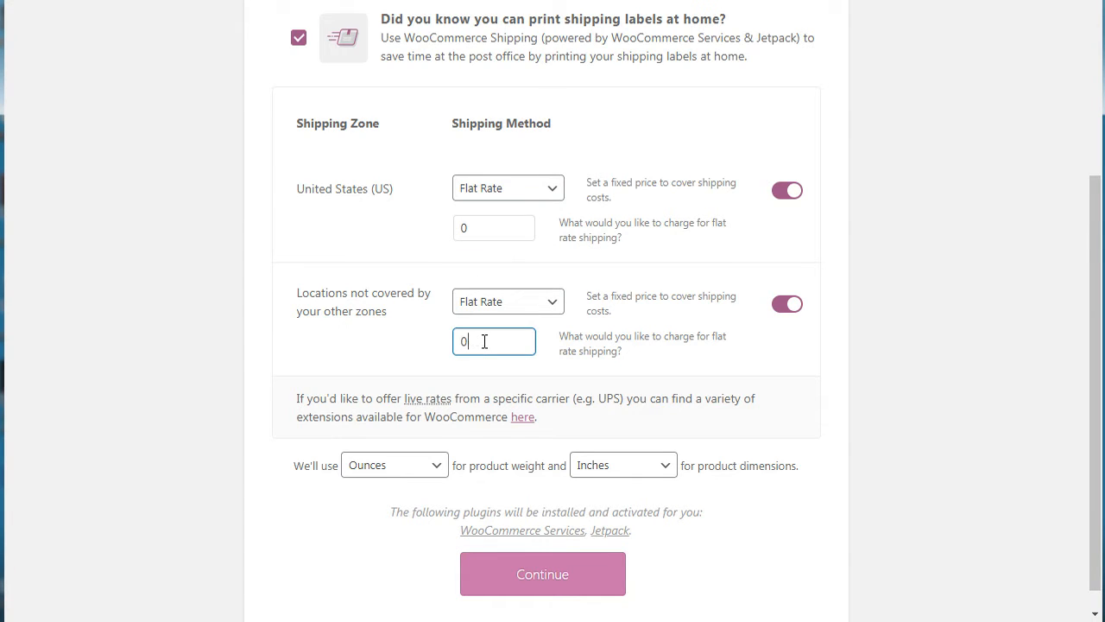
pyautogui.click(555, 585)
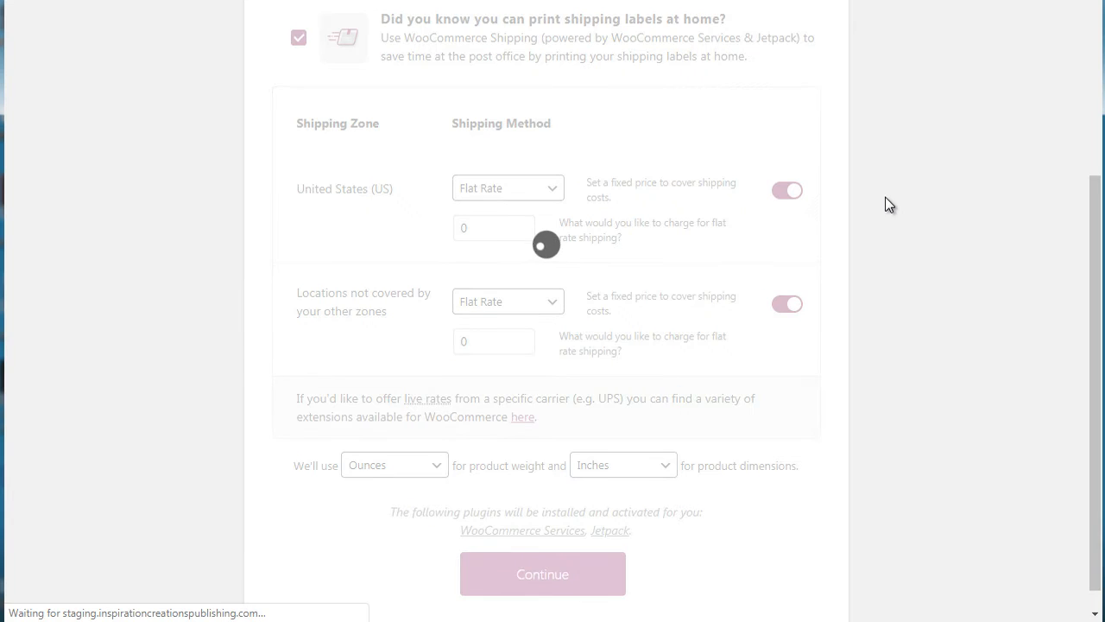
# Deselect Storefront Theme, Automated Taxes, Mailchimp and Facebook, keeping only WooCommerce Admin, and submit the recommended features
pyautogui.click(1090, 148)
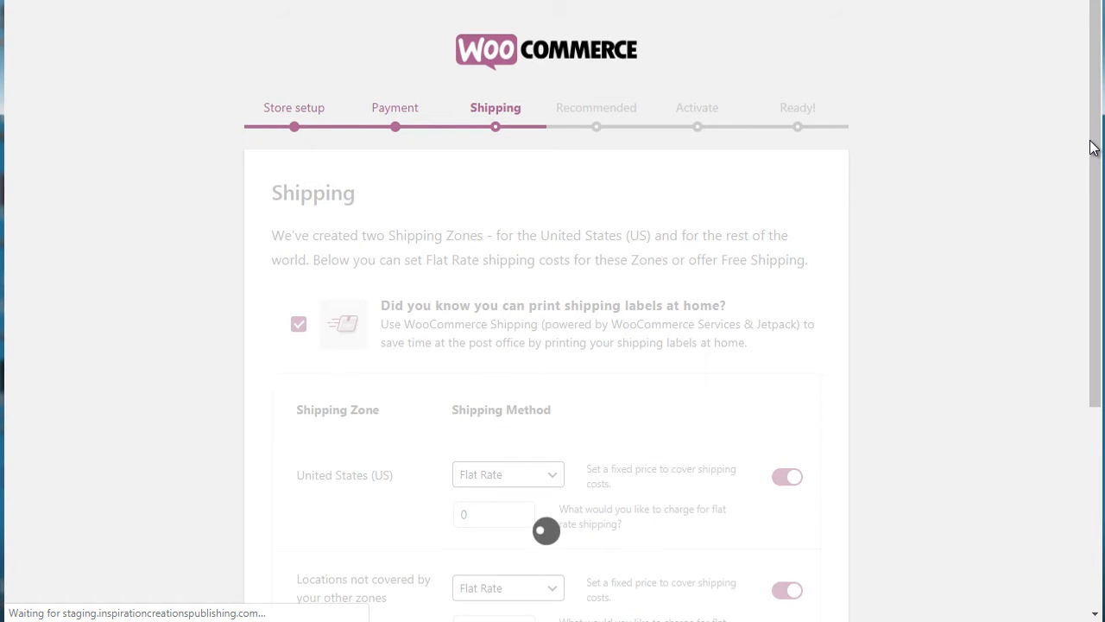
pyautogui.moveTo(1090, 148); pyautogui.dragTo(1094, 180)
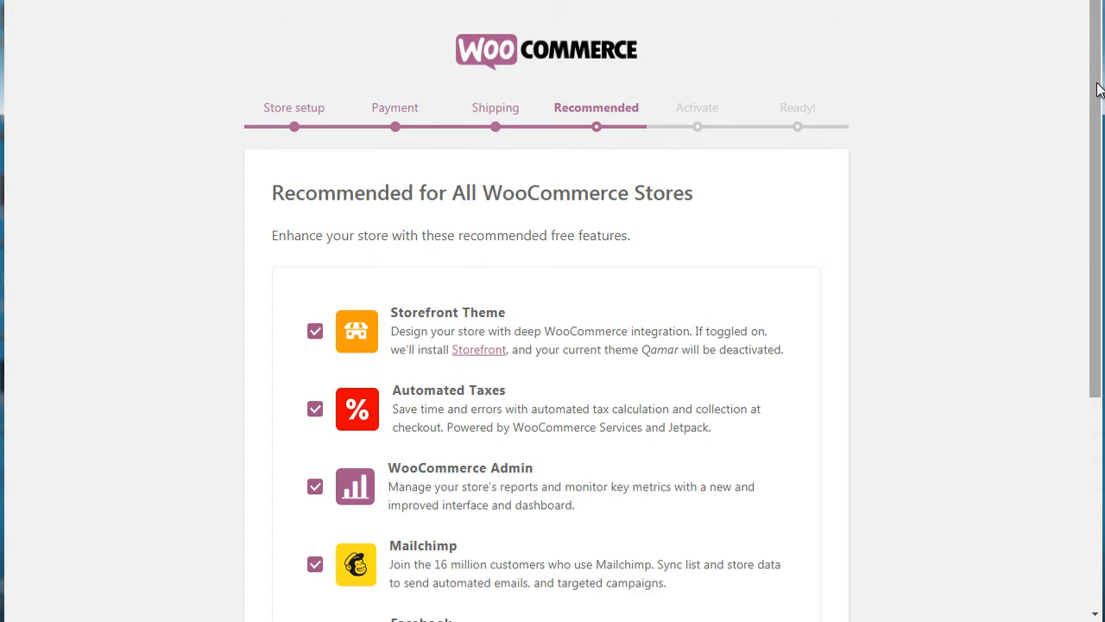
pyautogui.moveTo(1095, 92); pyautogui.dragTo(1093, 187)
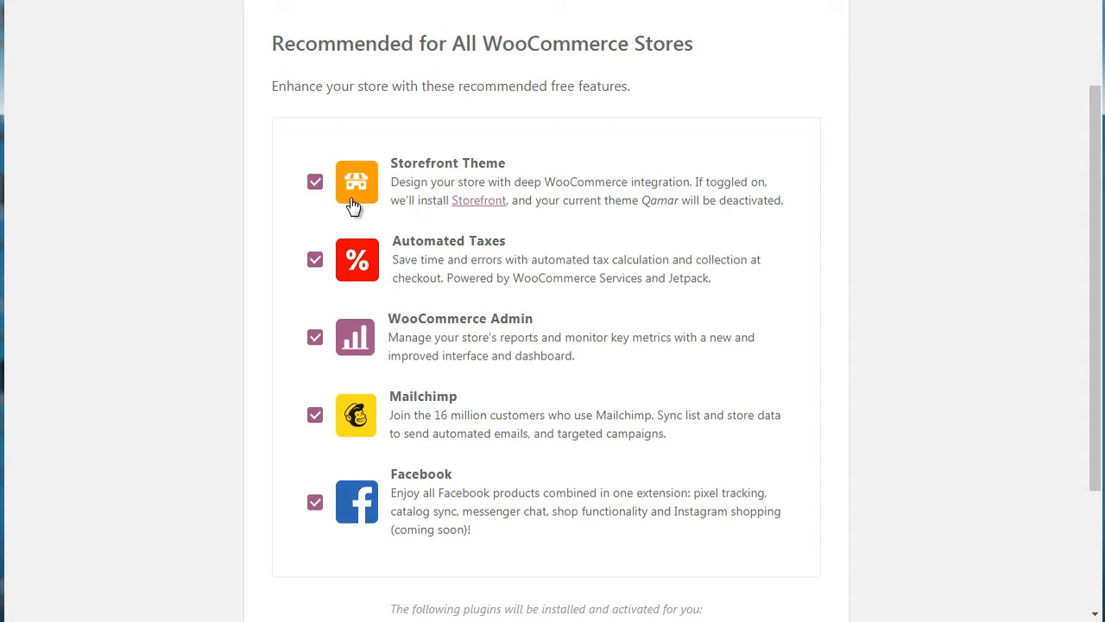
pyautogui.click(314, 185)
pyautogui.click(315, 416)
pyautogui.click(314, 506)
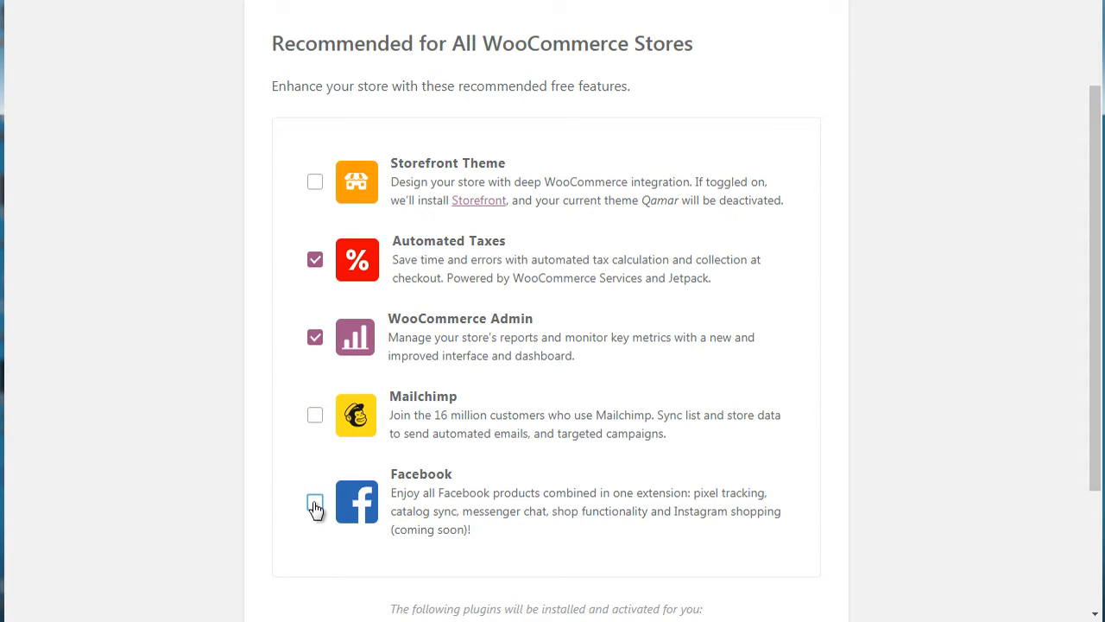
pyautogui.click(316, 261)
pyautogui.scroll(-2, 1092, 257)
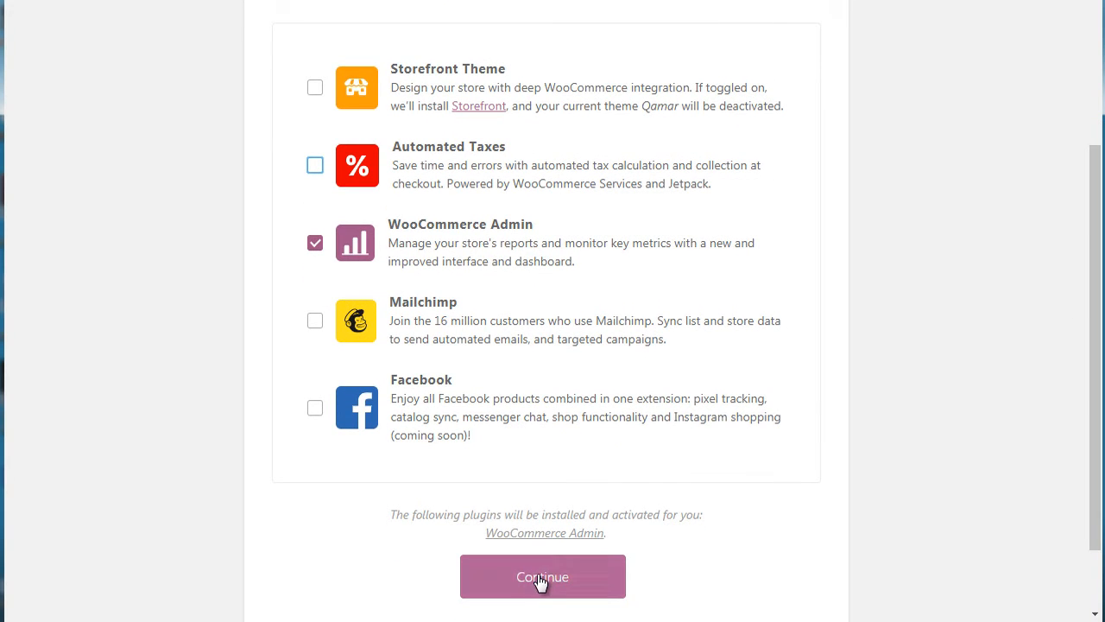
pyautogui.click(540, 580)
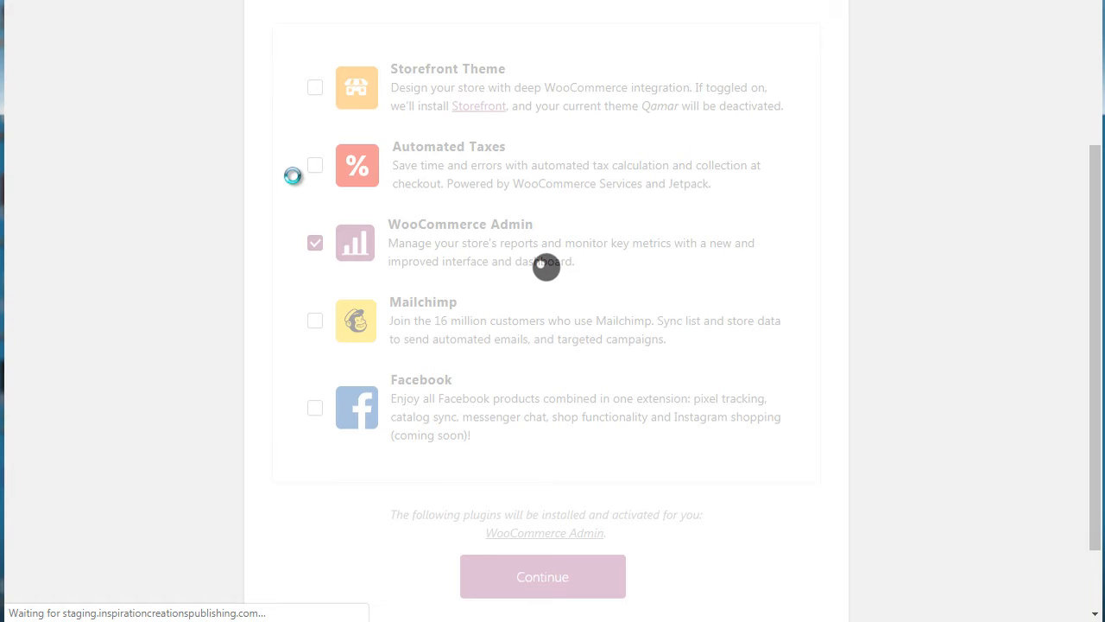
# Skip connecting the store to Jetpack
pyautogui.click(1093, 72)
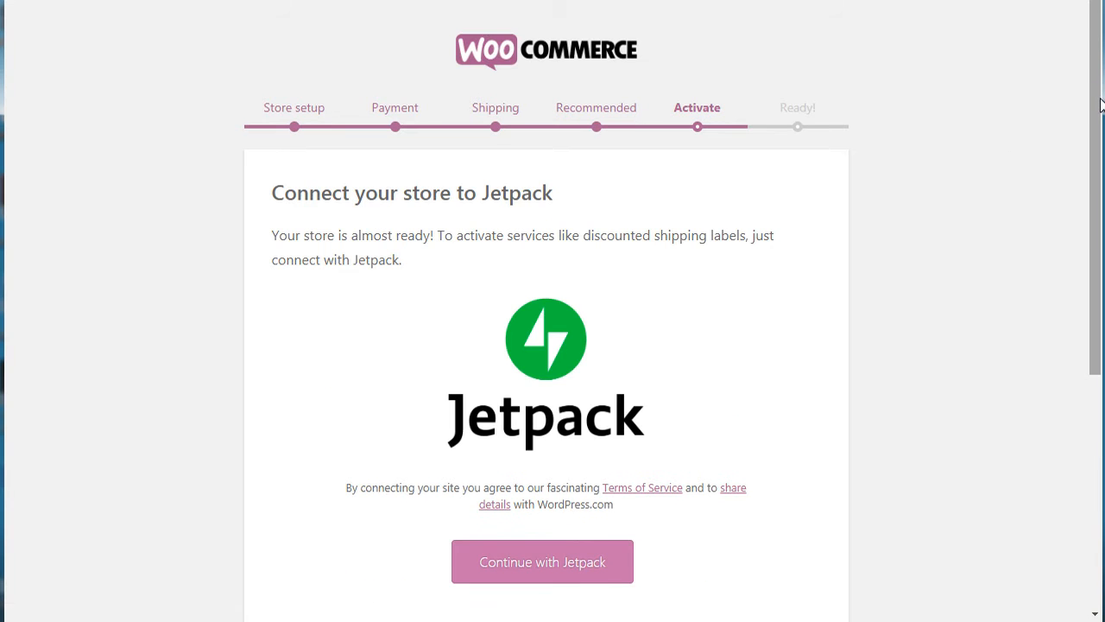
pyautogui.scroll(-1, 1100, 177)
pyautogui.scroll(-1, 1100, 177)
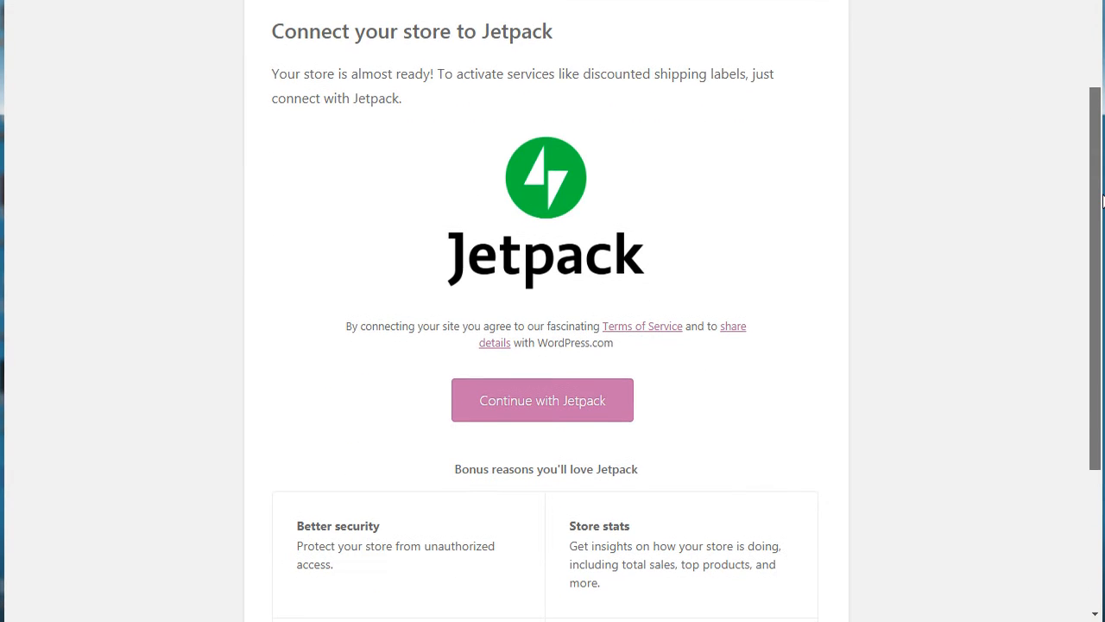
pyautogui.moveTo(1102, 201); pyautogui.dragTo(1097, 342)
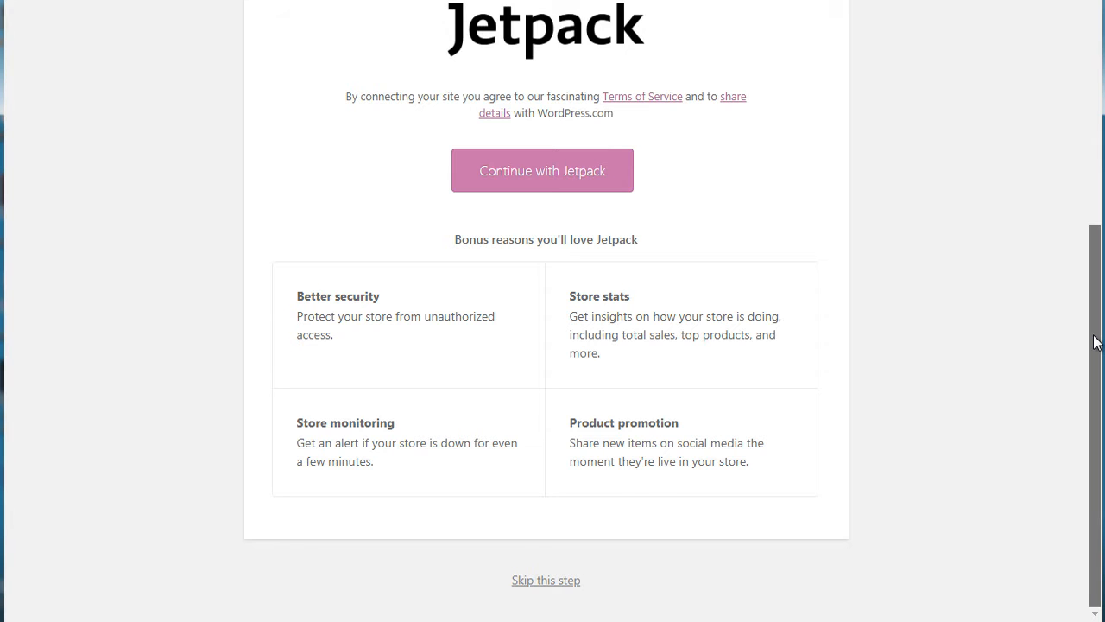
pyautogui.click(557, 581)
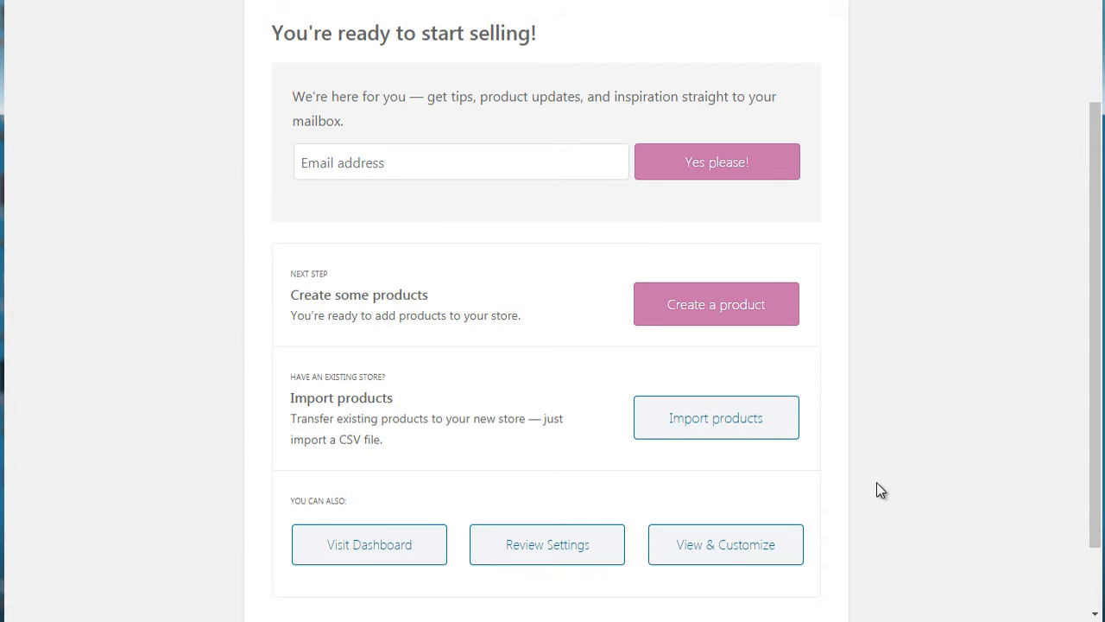
# Leave the finished setup wizard for the WordPress dashboard and dismiss the Stripe account keys notice
pyautogui.moveTo(1095, 404); pyautogui.dragTo(1101, 341)
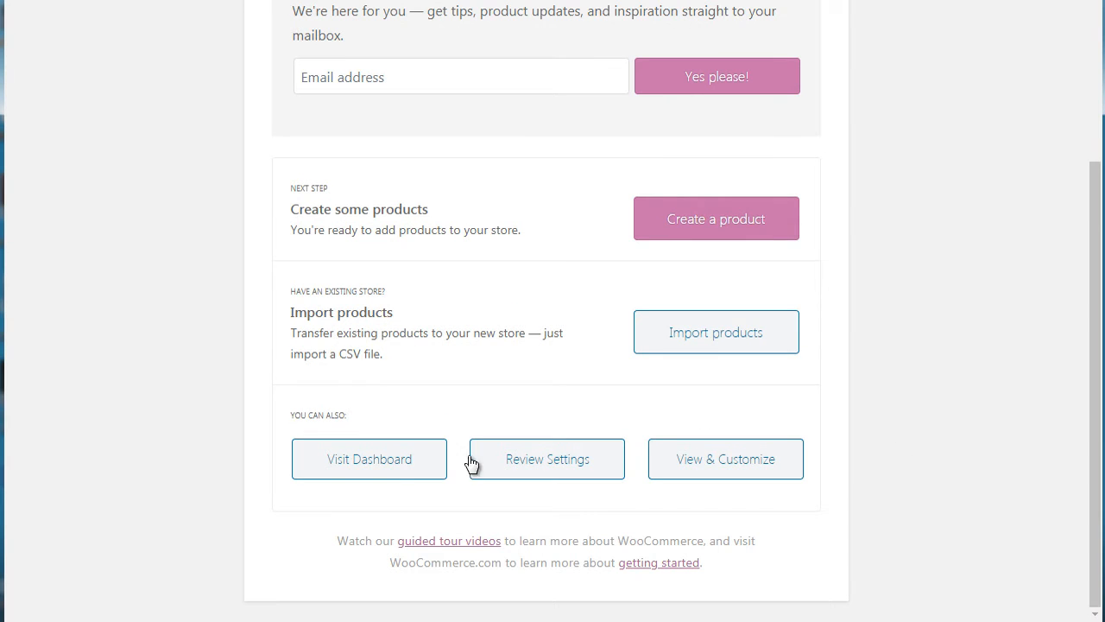
pyautogui.click(389, 462)
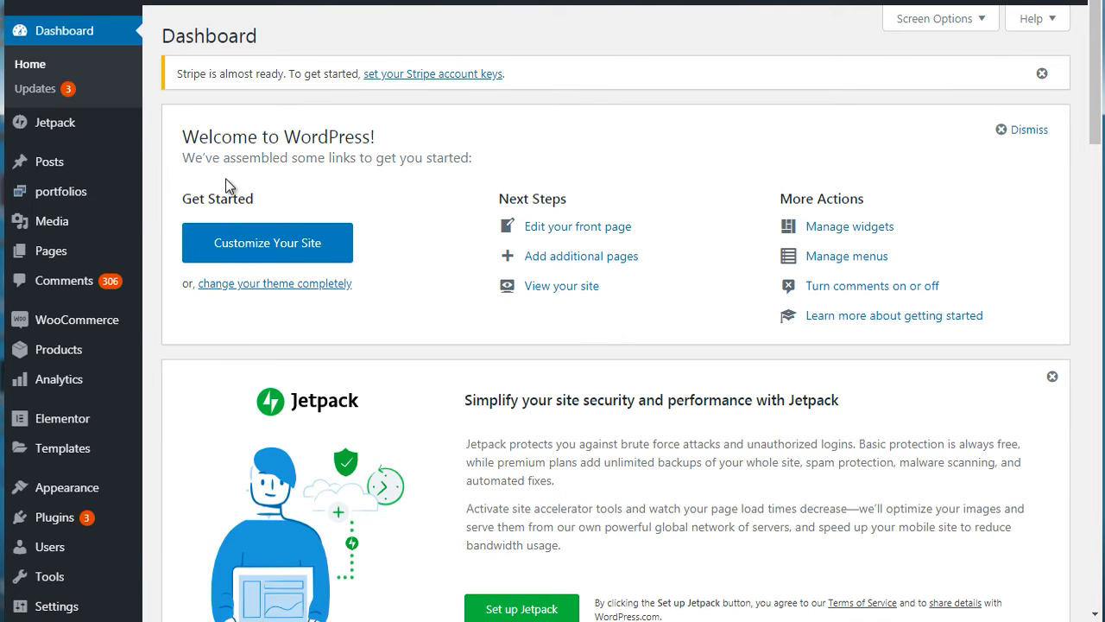
pyautogui.click(1042, 73)
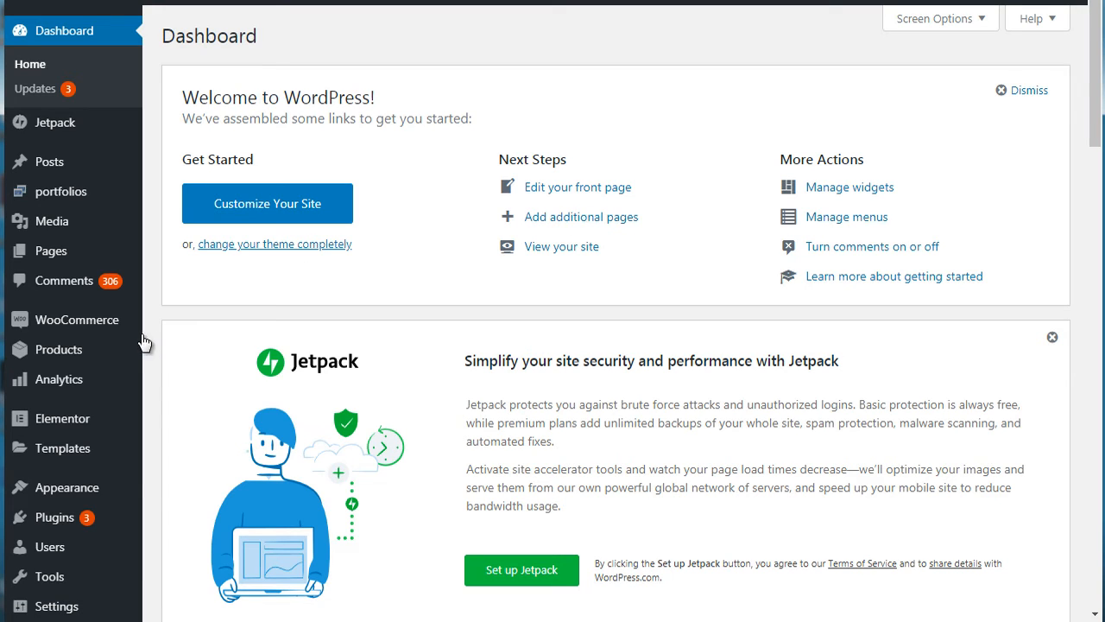
pyautogui.moveTo(114, 325)
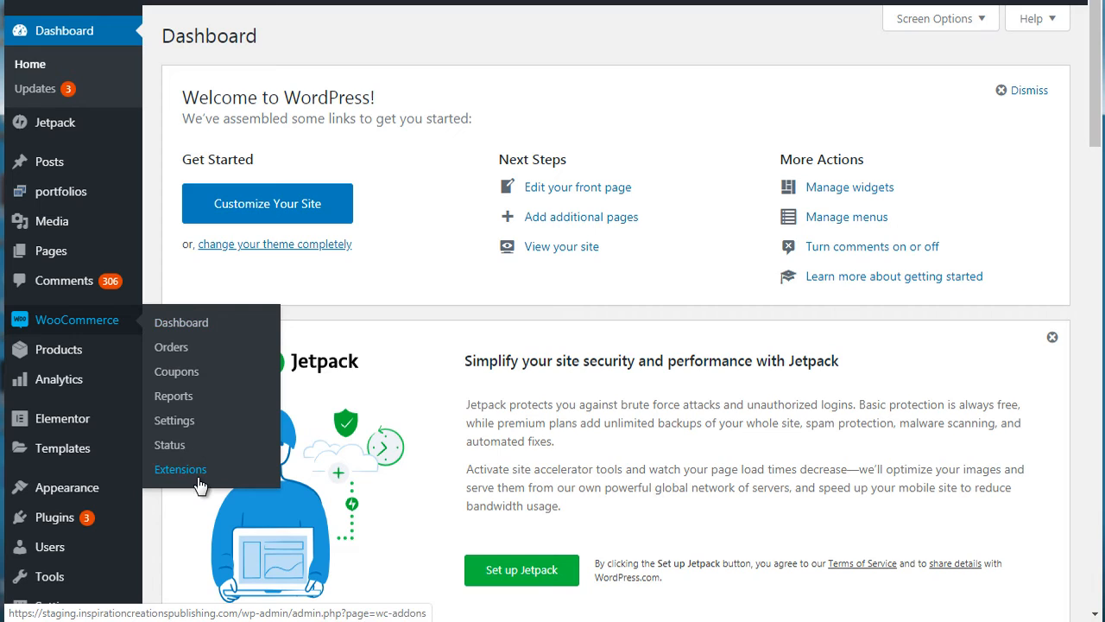
pyautogui.moveTo(42, 362)
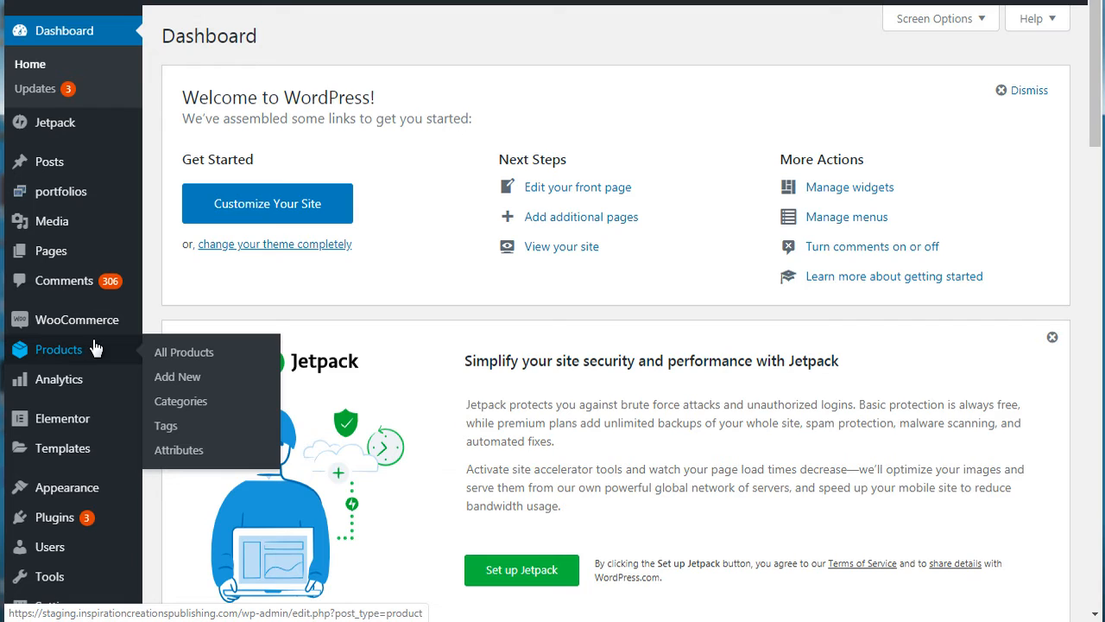
pyautogui.moveTo(77, 319)
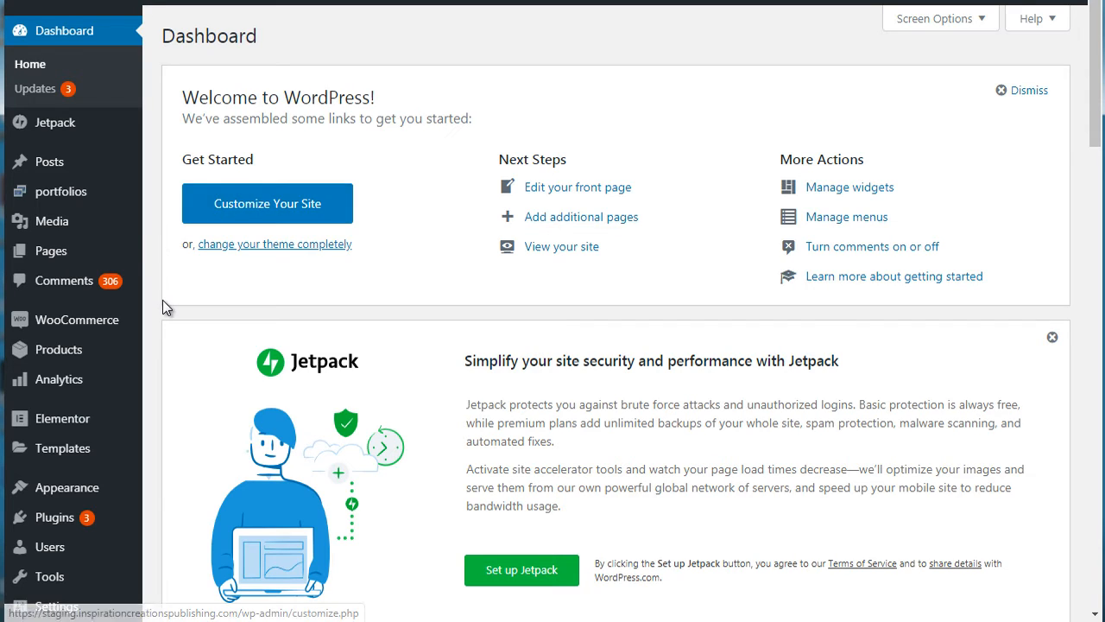
# Go to the installed themes and open the page for adding a new theme
pyautogui.moveTo(103, 492)
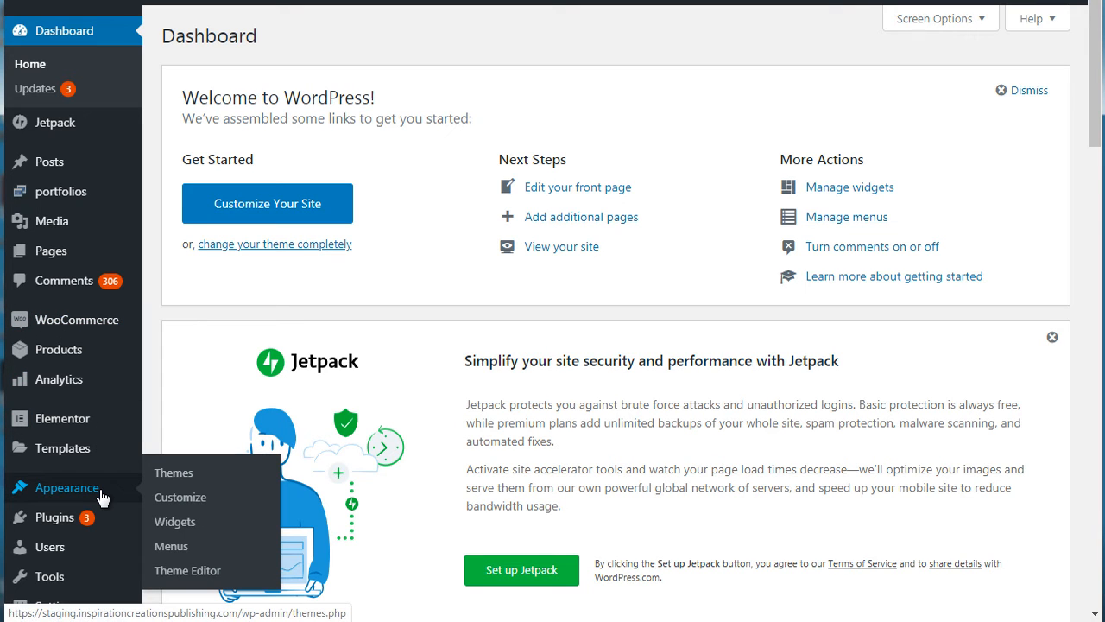
pyautogui.click(172, 481)
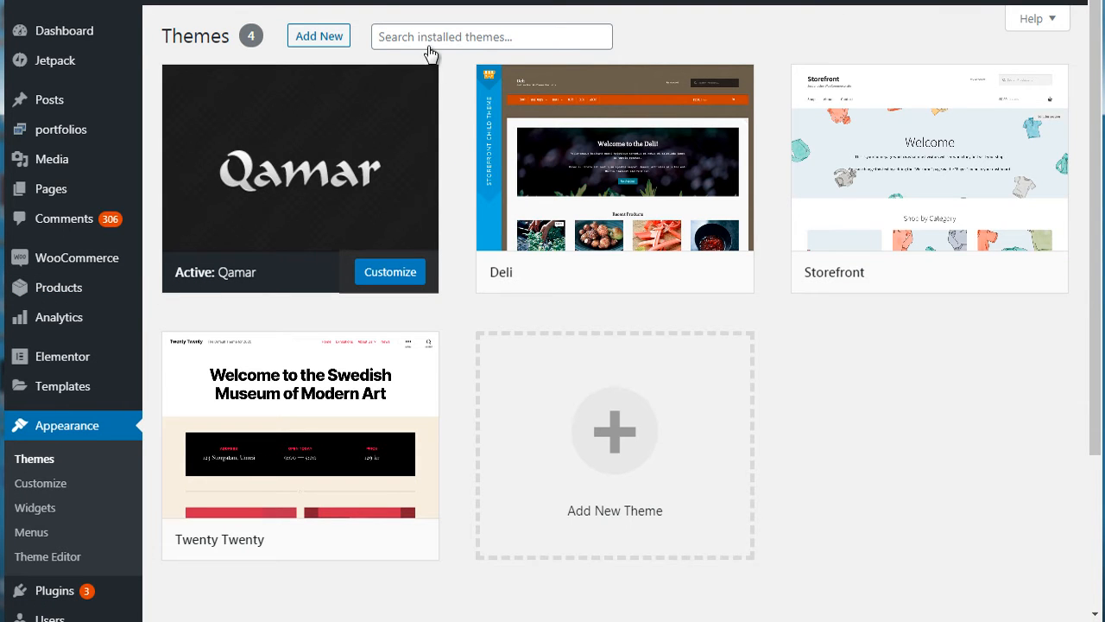
pyautogui.click(335, 45)
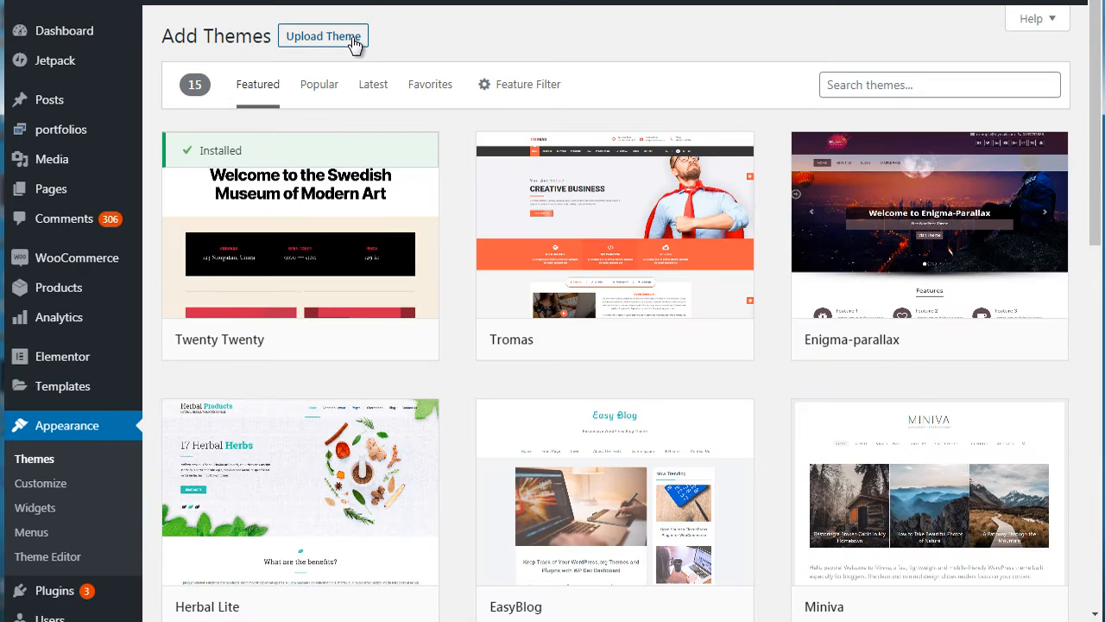
# View the theme upload form, return to the installed themes and activate the Deli theme
pyautogui.click(354, 44)
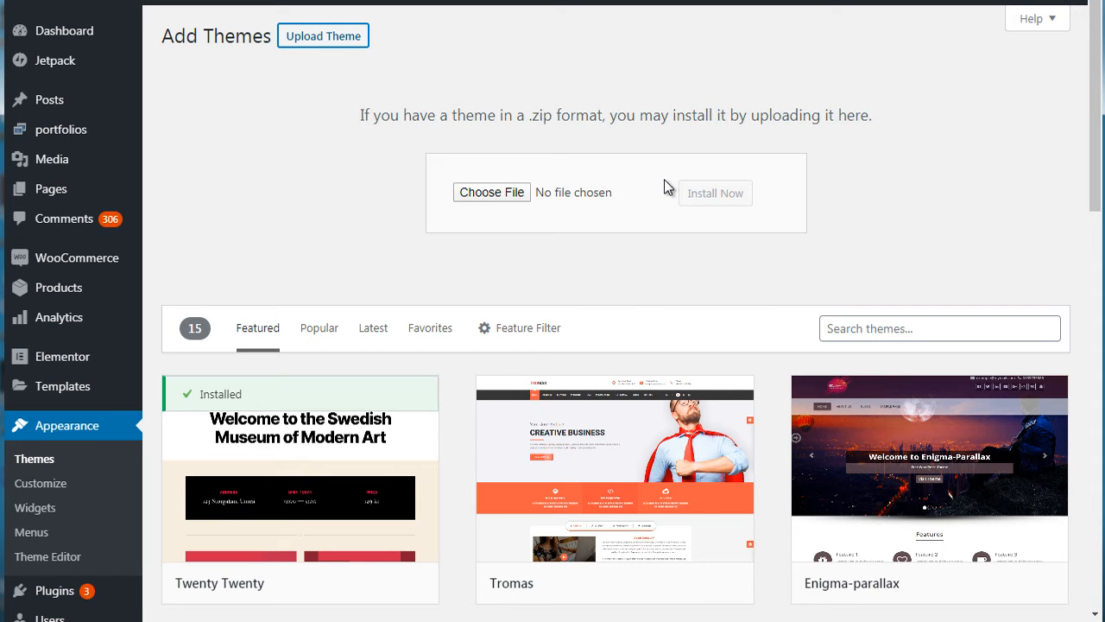
pyautogui.moveTo(1093, 125)
pyautogui.mouseDown()
pyautogui.moveTo(1090, 341)
pyautogui.moveTo(1091, 130)
pyautogui.mouseUp()
pyautogui.click(51, 465)
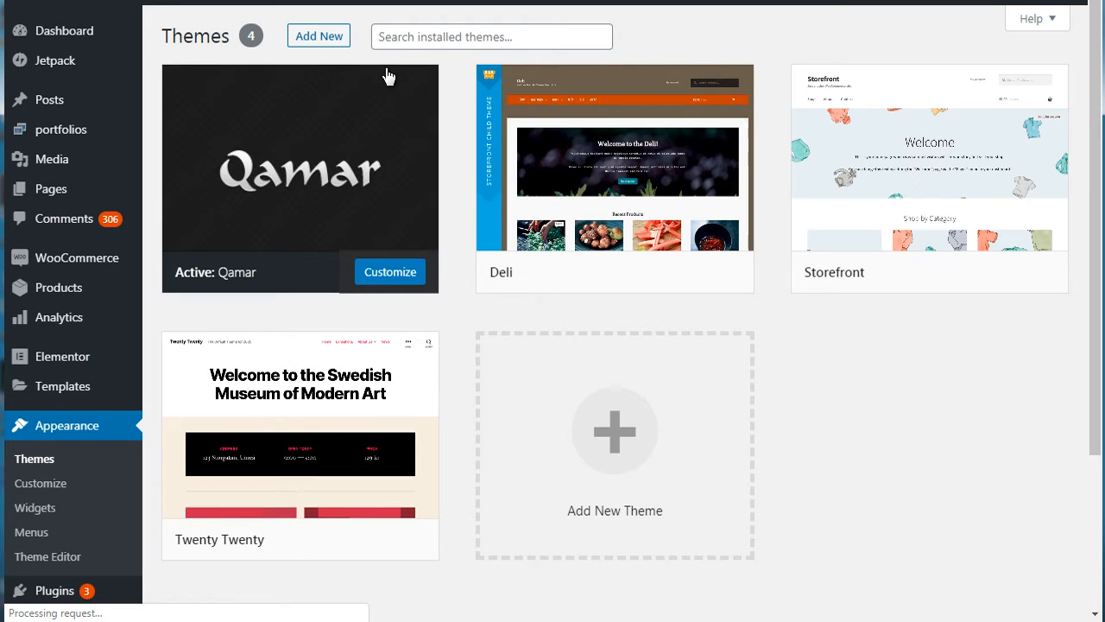
pyautogui.moveTo(575, 144)
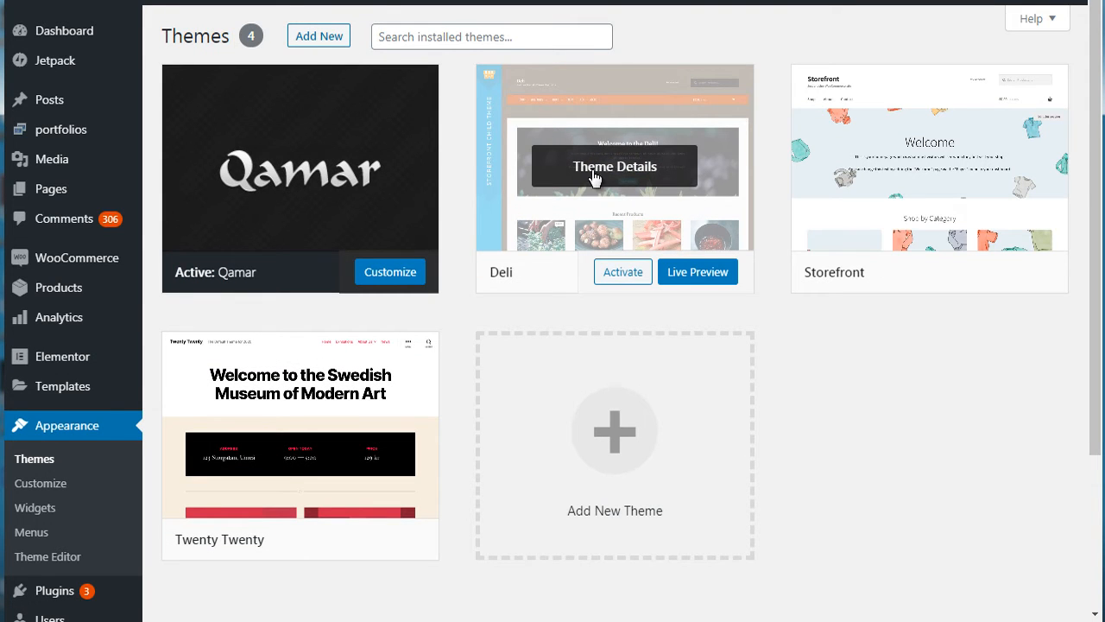
pyautogui.click(622, 275)
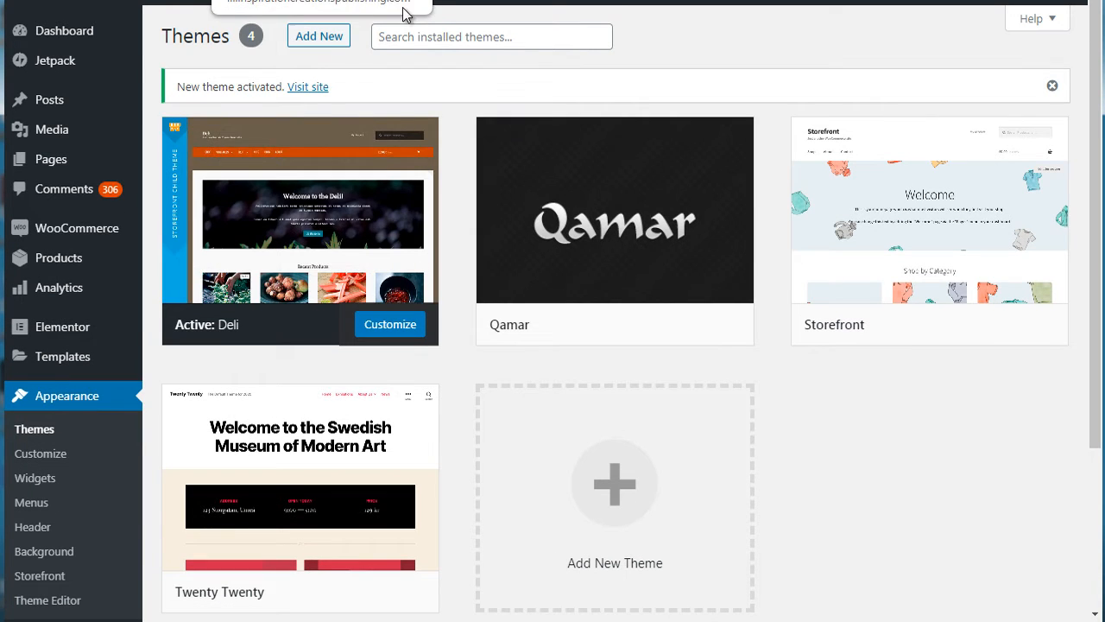
# Review the WooCommerce dashboard's performance and charts sections, and view the Orders page
pyautogui.moveTo(276, 215)
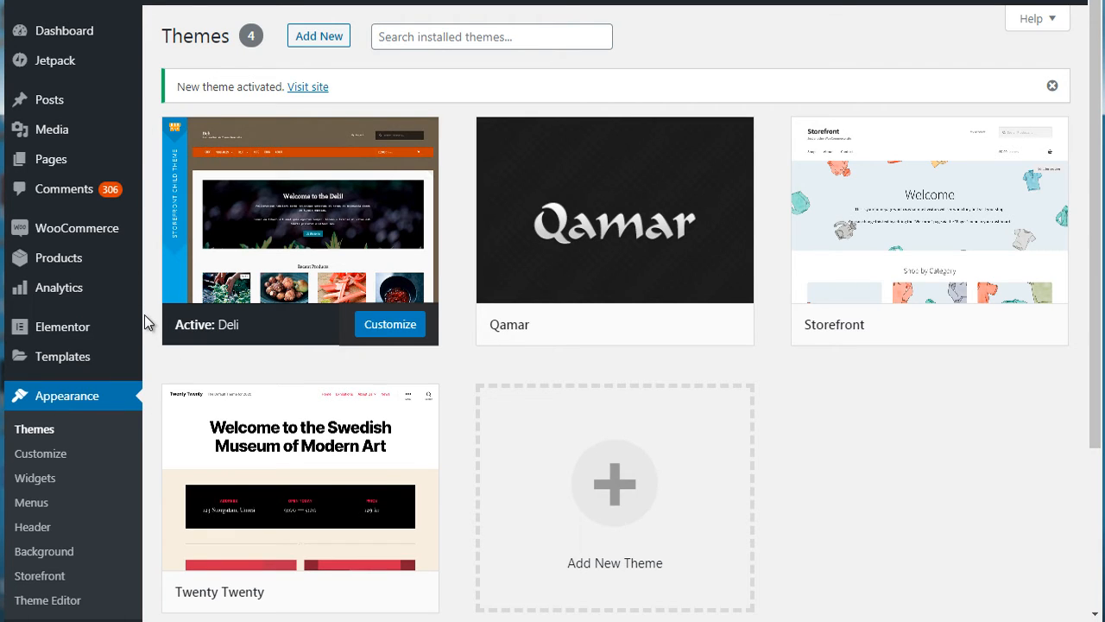
pyautogui.click(95, 236)
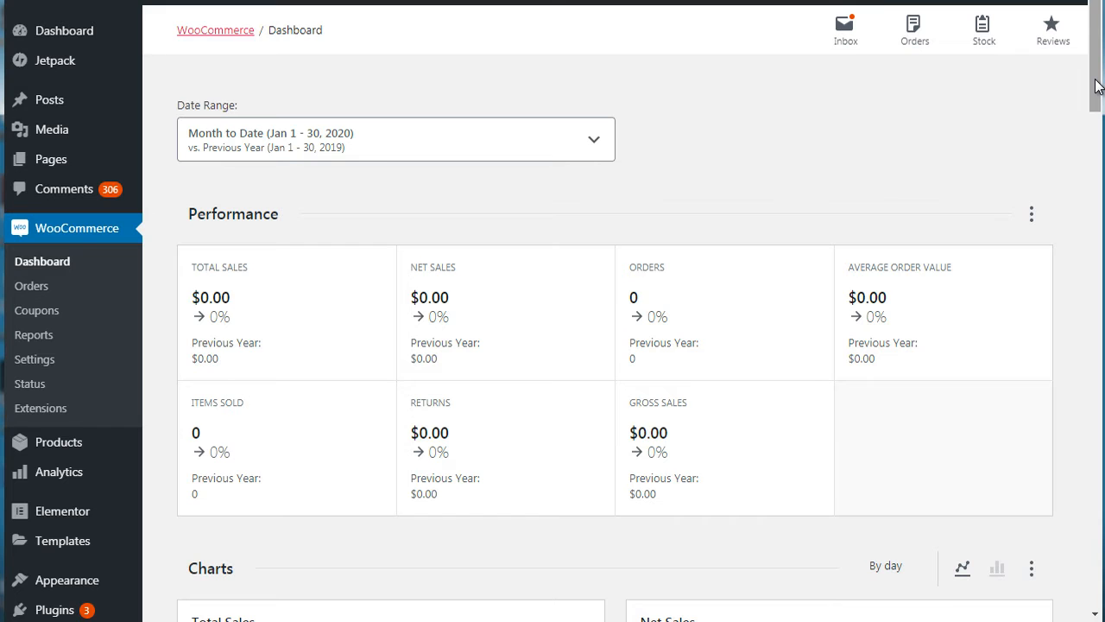
pyautogui.moveTo(1096, 80); pyautogui.dragTo(1097, 87)
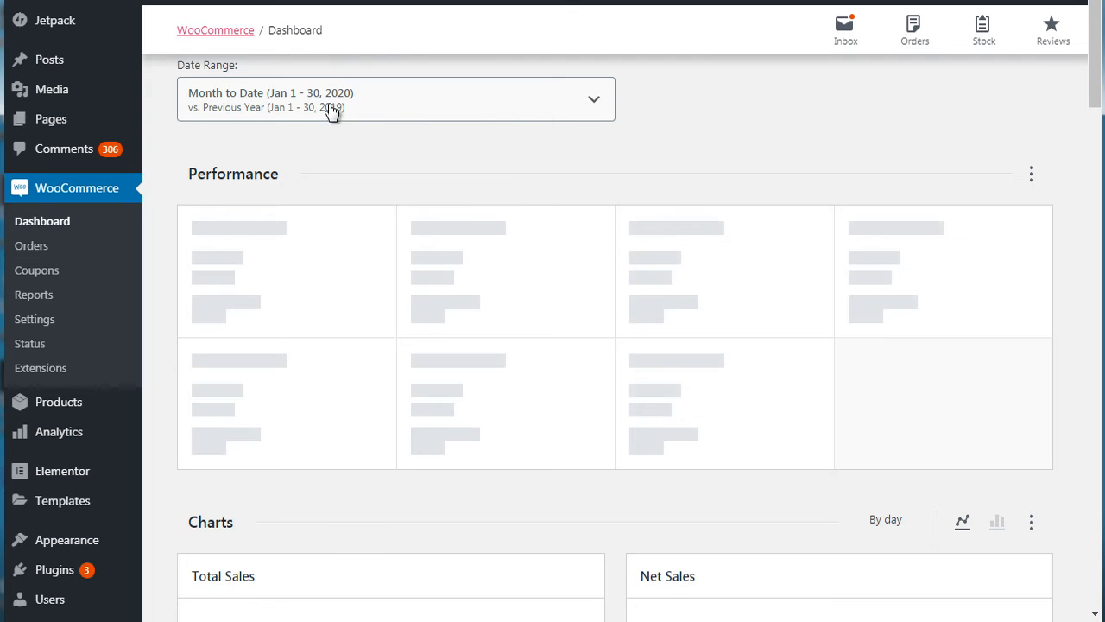
pyautogui.moveTo(1095, 101)
pyautogui.mouseDown()
pyautogui.moveTo(1095, 231)
pyautogui.moveTo(1074, 316)
pyautogui.moveTo(1099, 447)
pyautogui.moveTo(1099, 600)
pyautogui.moveTo(1094, 202)
pyautogui.moveTo(1081, 94)
pyautogui.mouseUp()
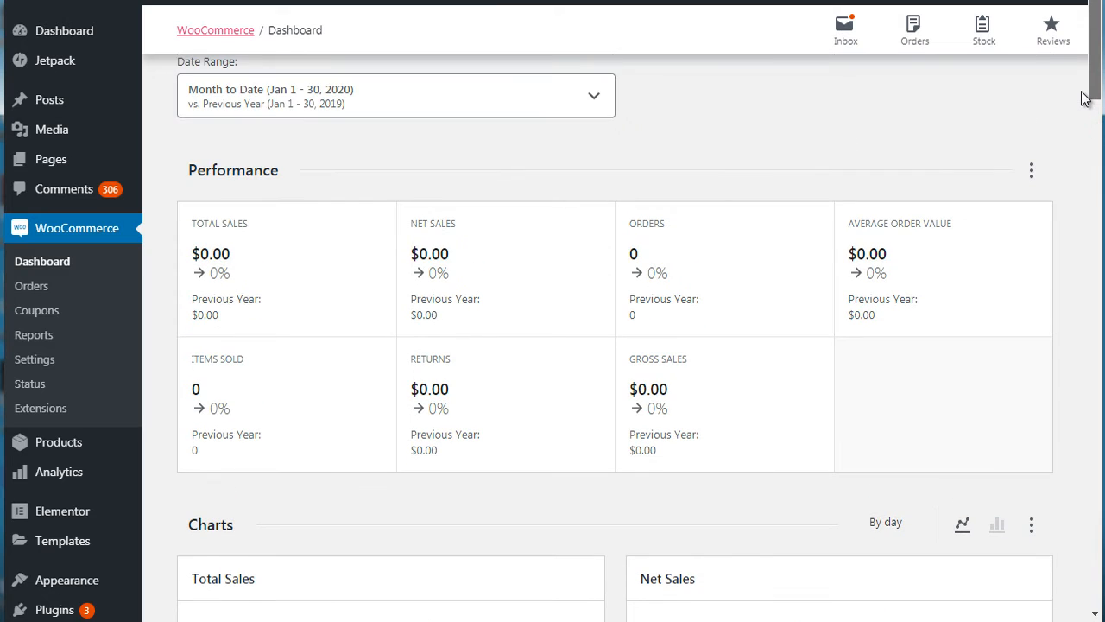
pyautogui.click(34, 287)
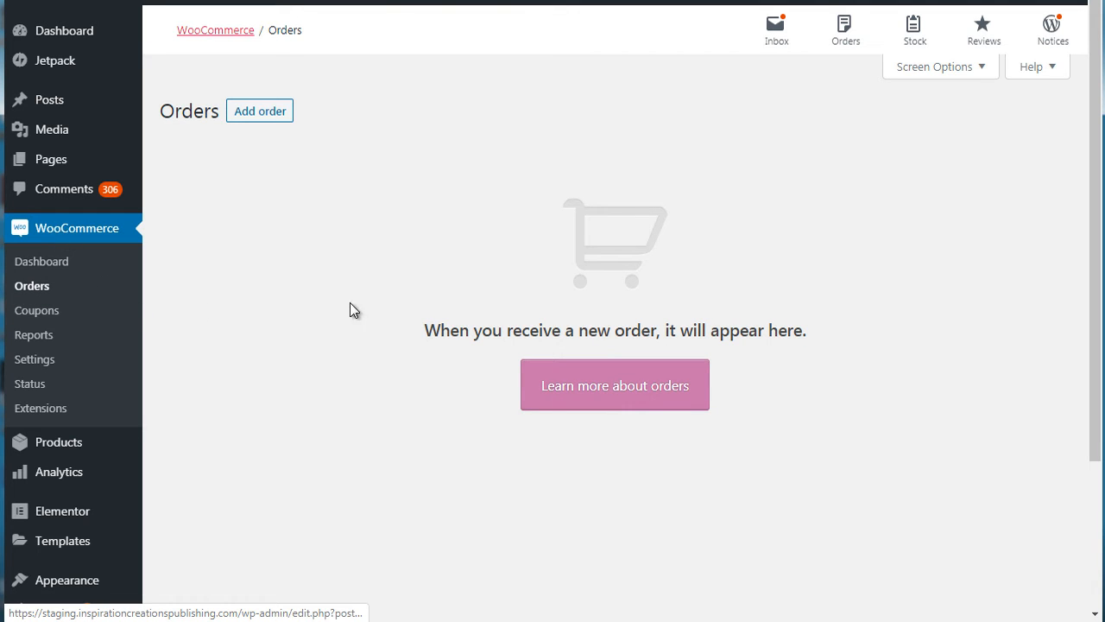
# Start creating the store's first coupon and try the random coupon code generator several times
pyautogui.click(25, 314)
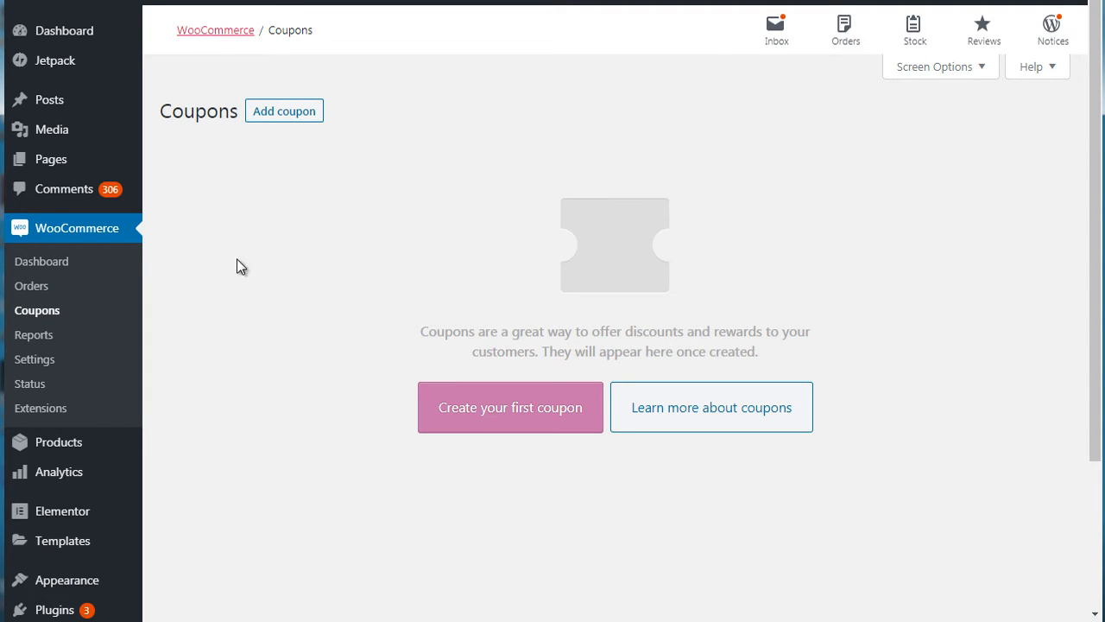
pyautogui.click(463, 420)
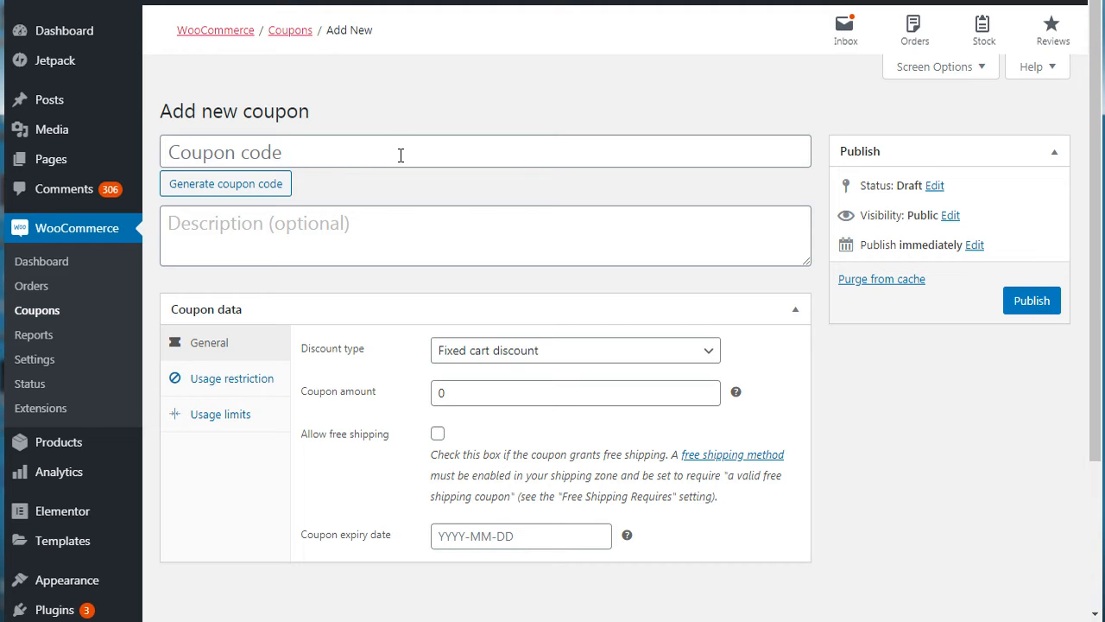
pyautogui.click(225, 184)
pyautogui.click(225, 184)
pyautogui.click(226, 184)
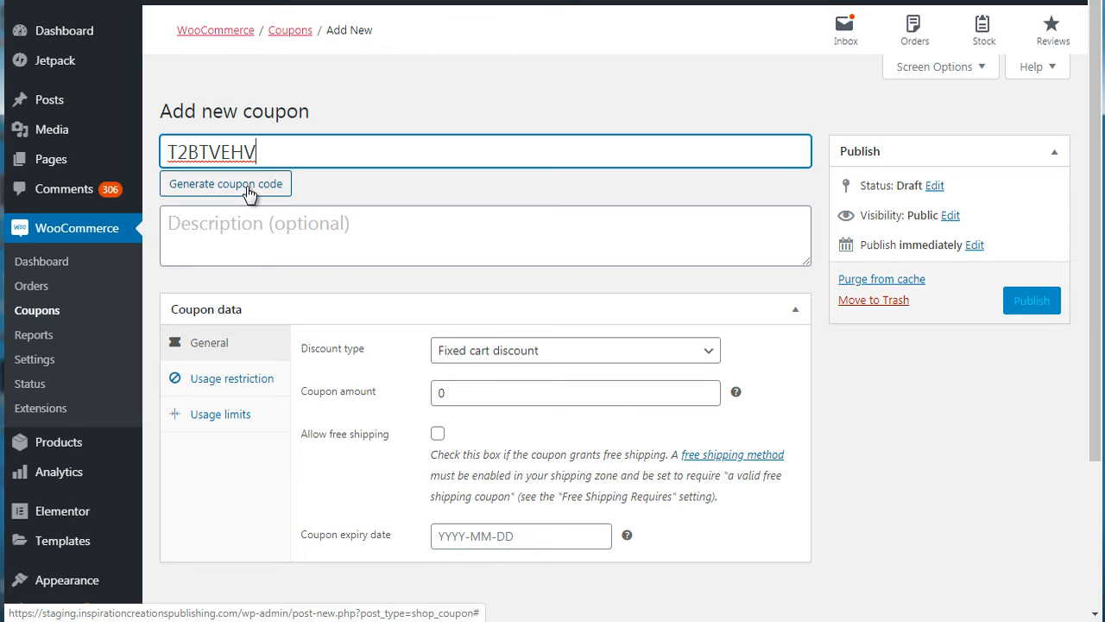
pyautogui.click(248, 192)
pyautogui.click(248, 192)
pyautogui.click(248, 192)
pyautogui.click(248, 191)
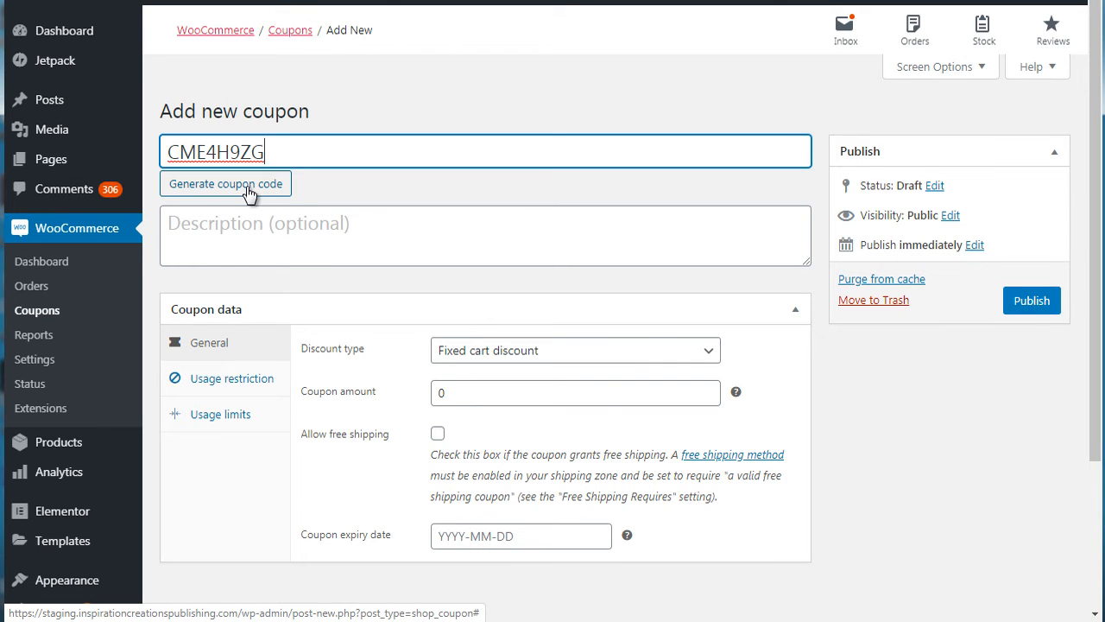
pyautogui.click(249, 195)
pyautogui.click(249, 195)
# Try BLACKFRIDAY40 and BLACKFRIDAY50 as custom coupon codes, and clear the coupon code
pyautogui.moveTo(264, 154); pyautogui.dragTo(145, 160)
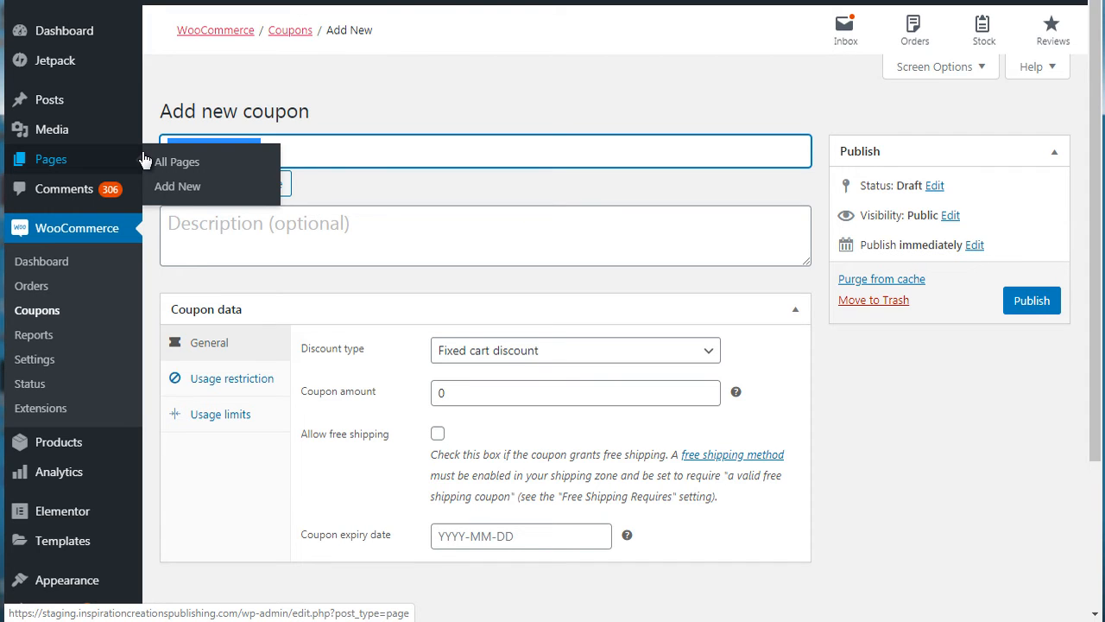
pyautogui.write('BLACKF')
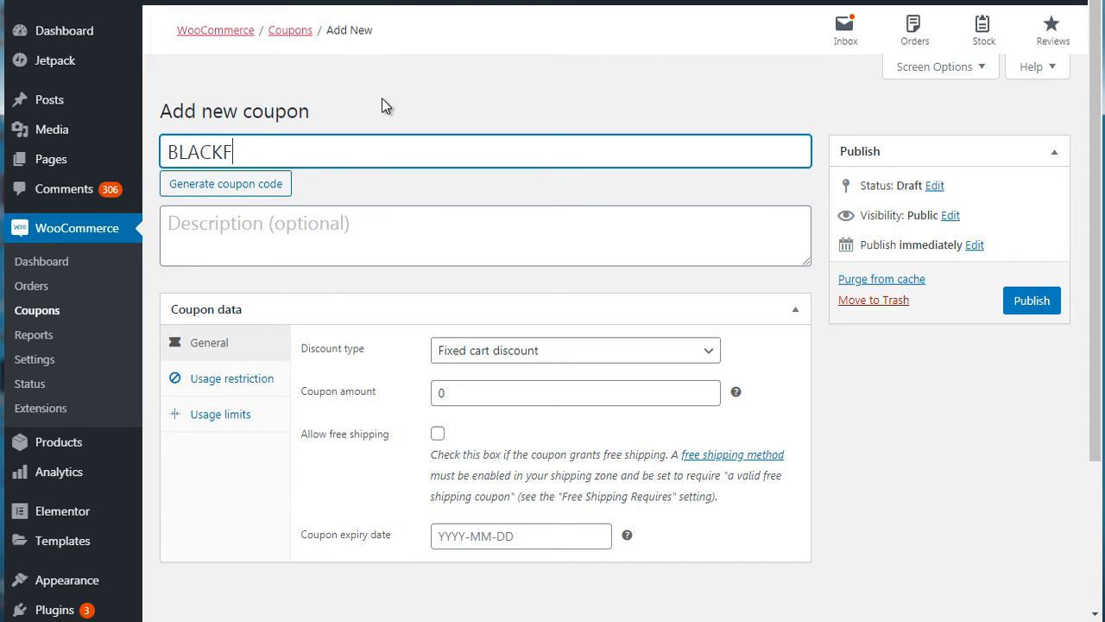
pyautogui.write('RIDAY40')
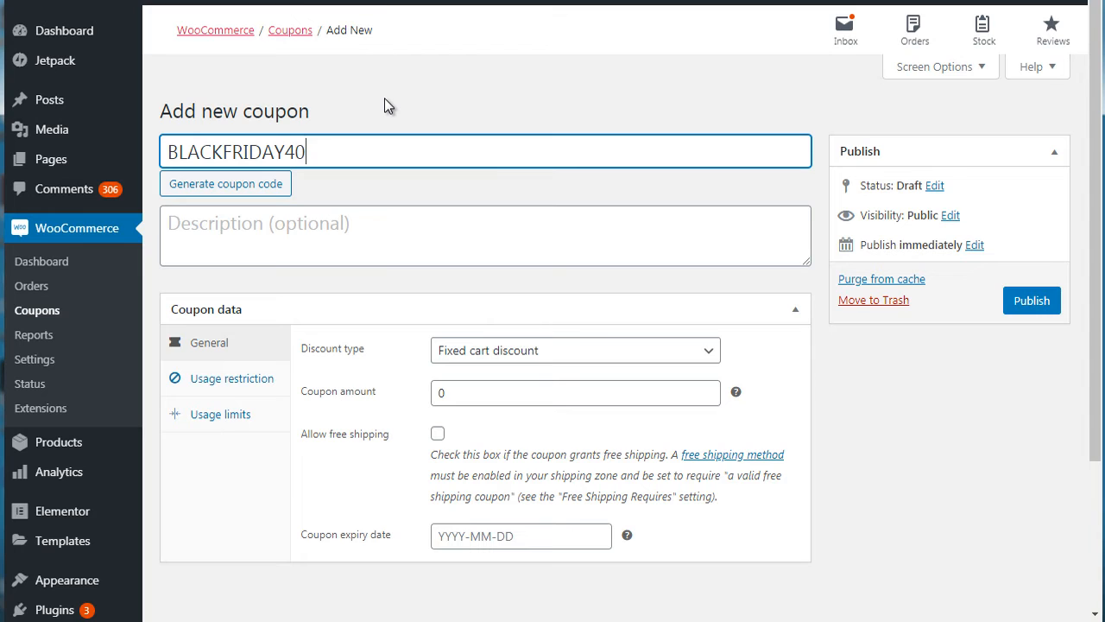
pyautogui.press('BackSpace')
pyautogui.press('BackSpace')
pyautogui.write('50')
pyautogui.hotkey('ctrl', 'a')
pyautogui.press('BackSpace')
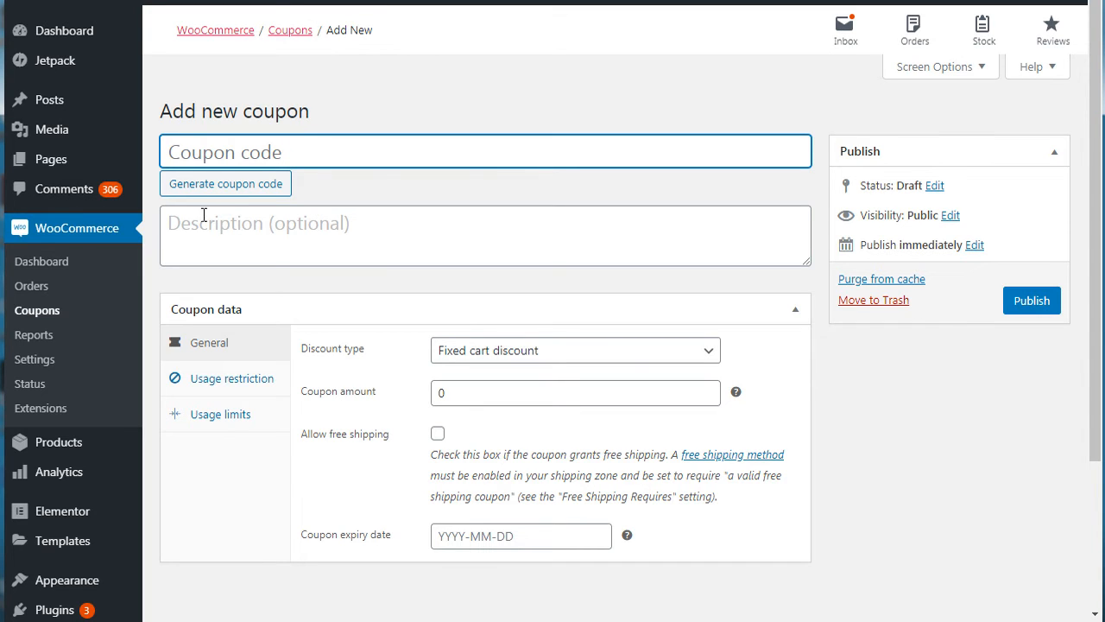
# Generate a random coupon code and set the coupon's discount type to Fixed product discount
pyautogui.click(225, 190)
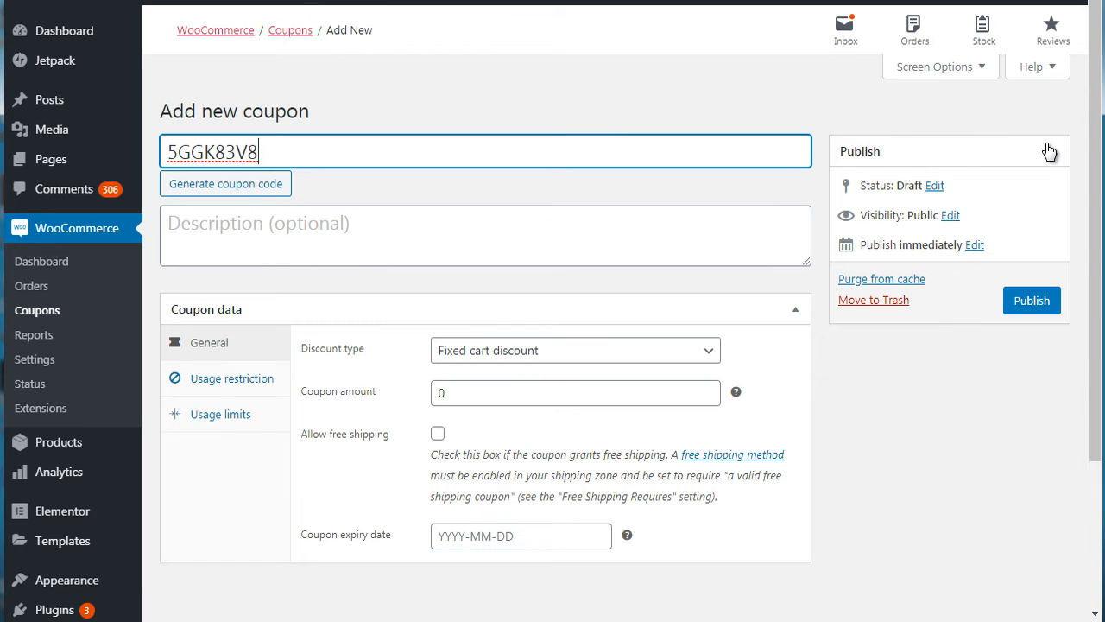
pyautogui.scroll(-1, 1094, 145)
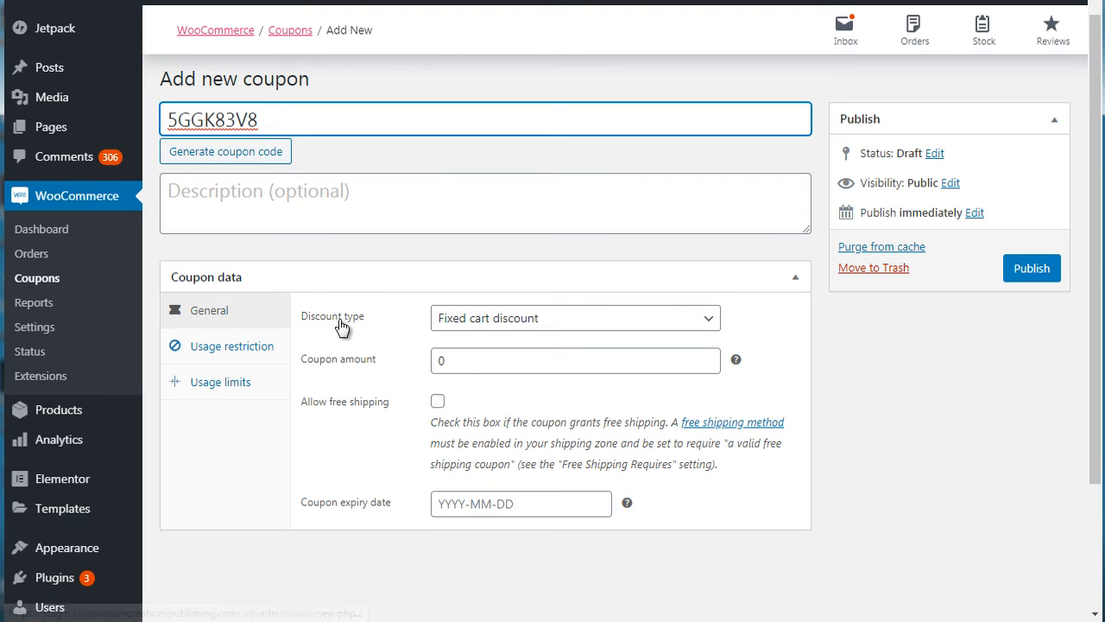
pyautogui.click(469, 322)
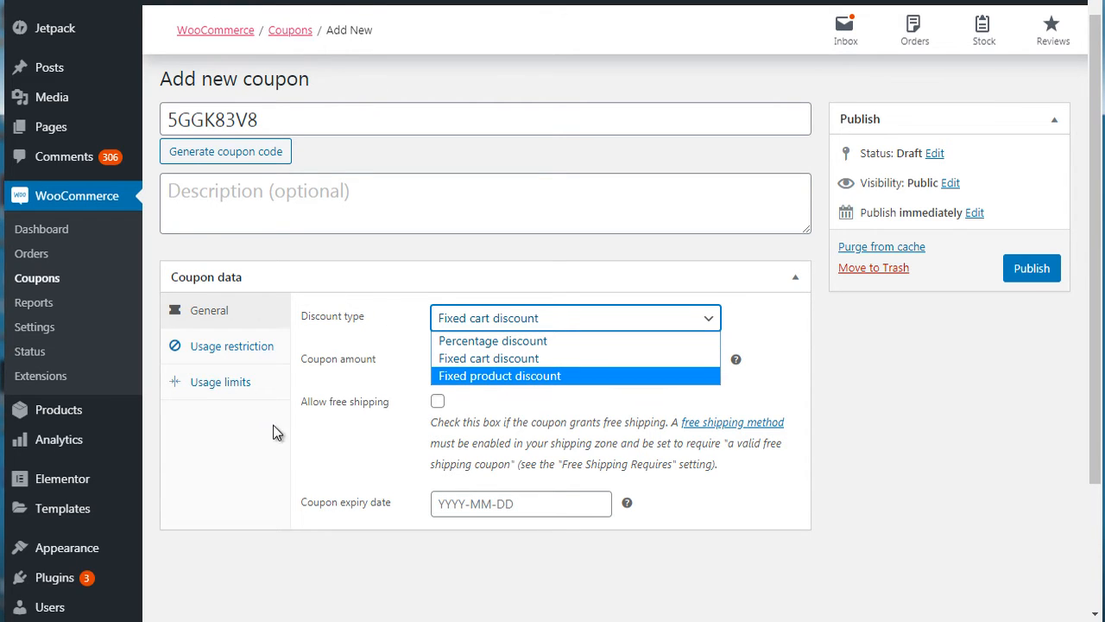
pyautogui.click(506, 307)
pyautogui.click(506, 319)
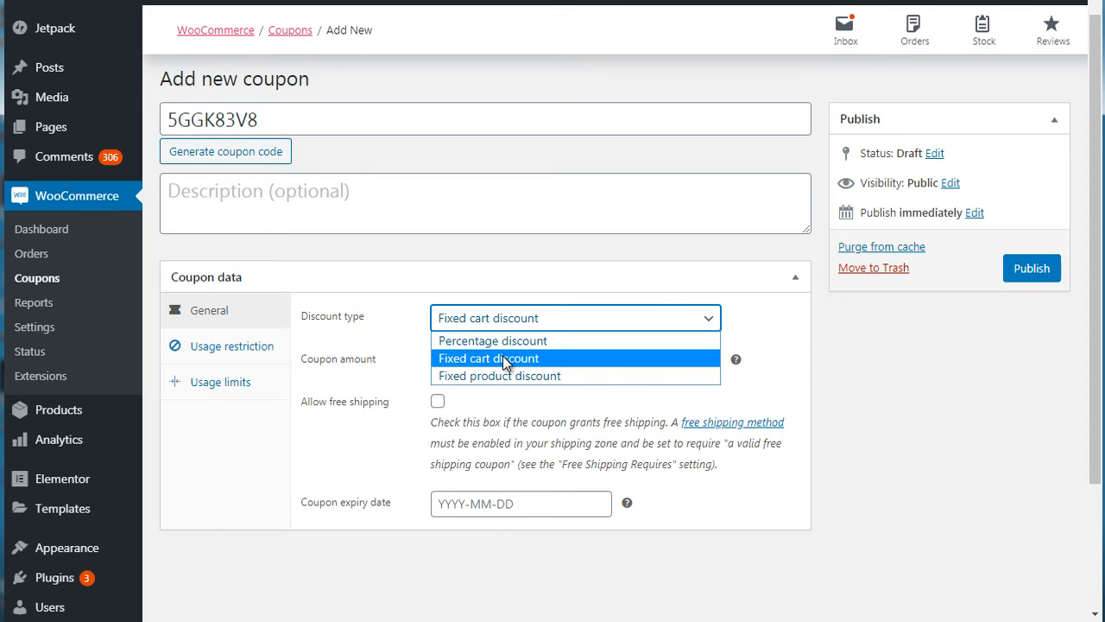
pyautogui.click(505, 358)
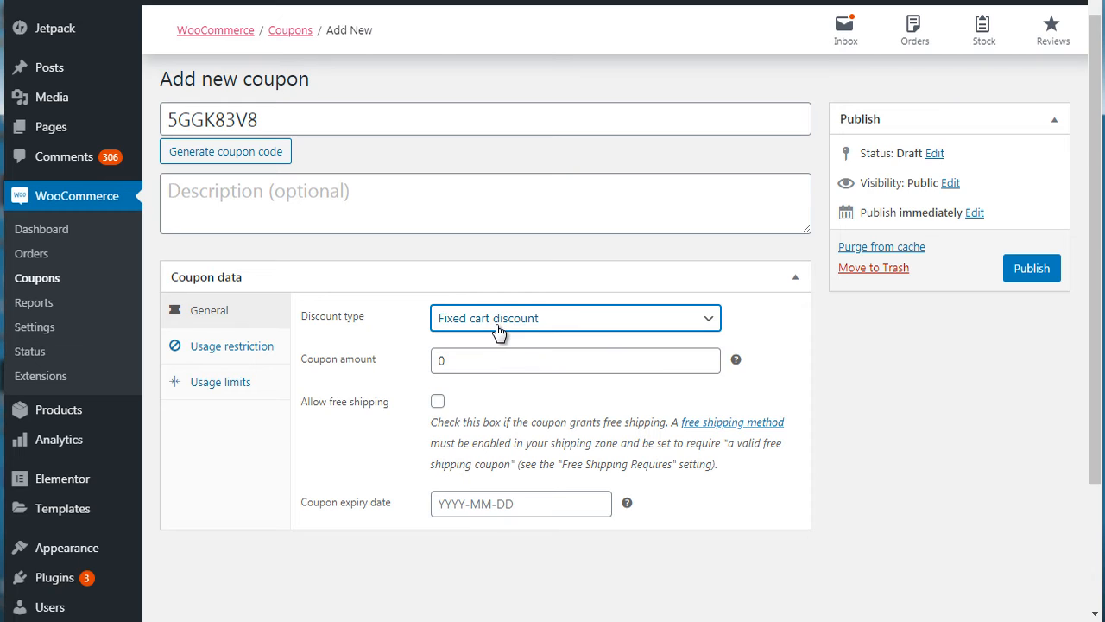
pyautogui.click(497, 326)
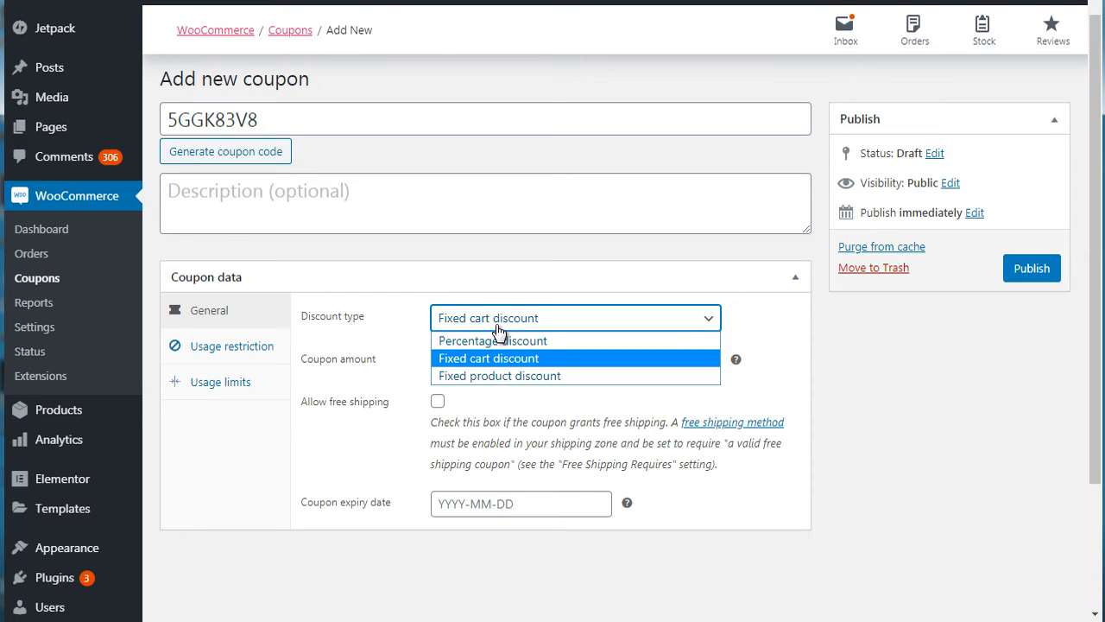
pyautogui.click(481, 377)
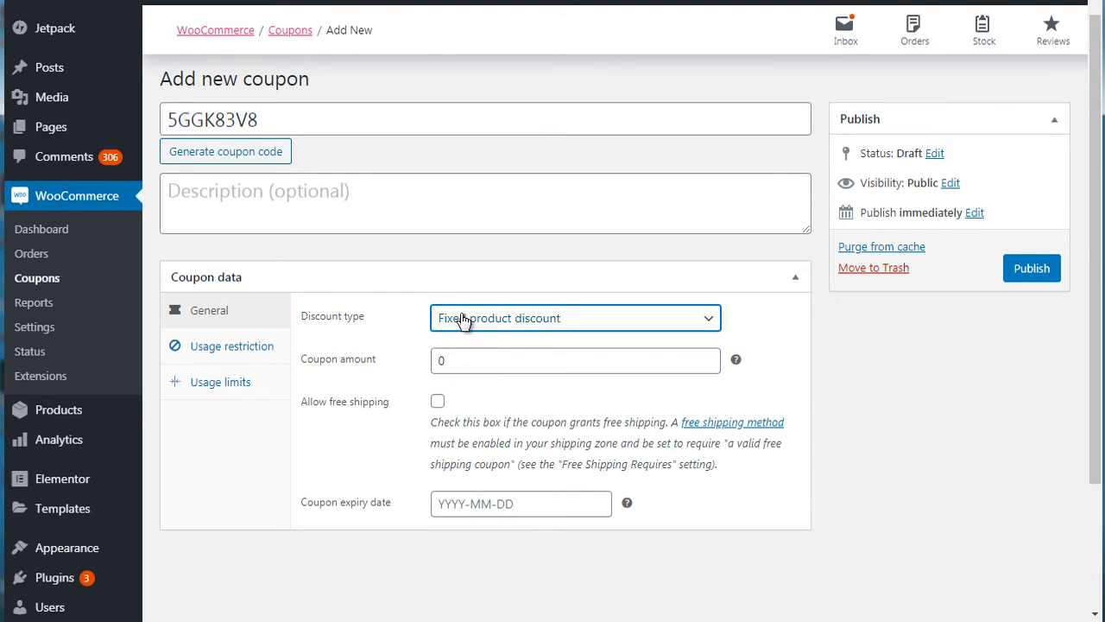
pyautogui.click(592, 438)
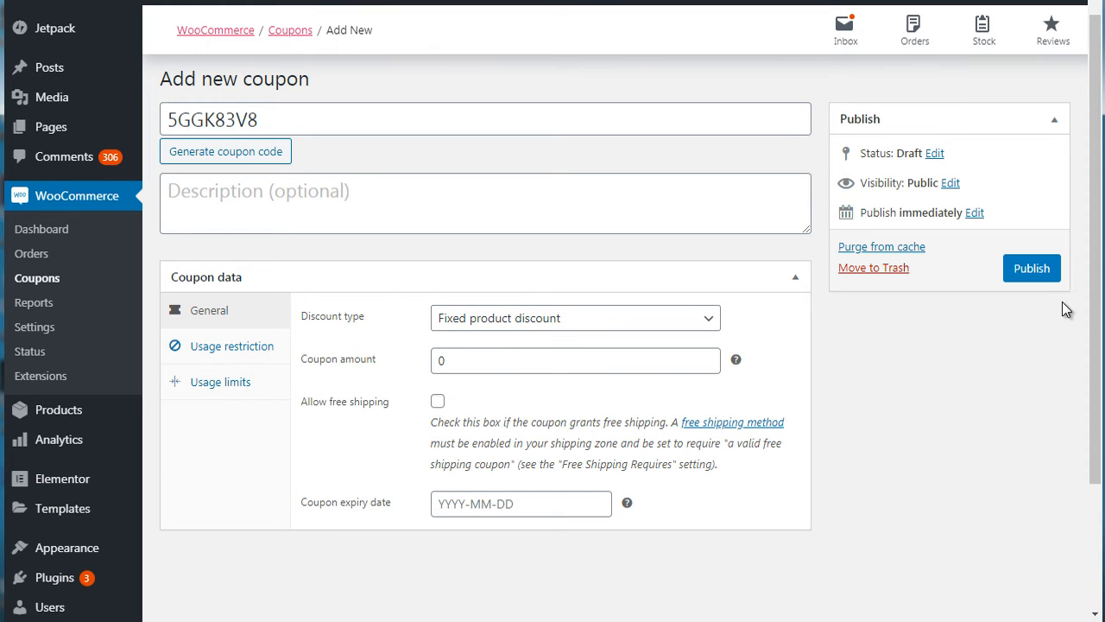
# Set the coupon amount to 50
pyautogui.scroll(-1, 1103, 300)
pyautogui.moveTo(486, 305); pyautogui.dragTo(418, 317)
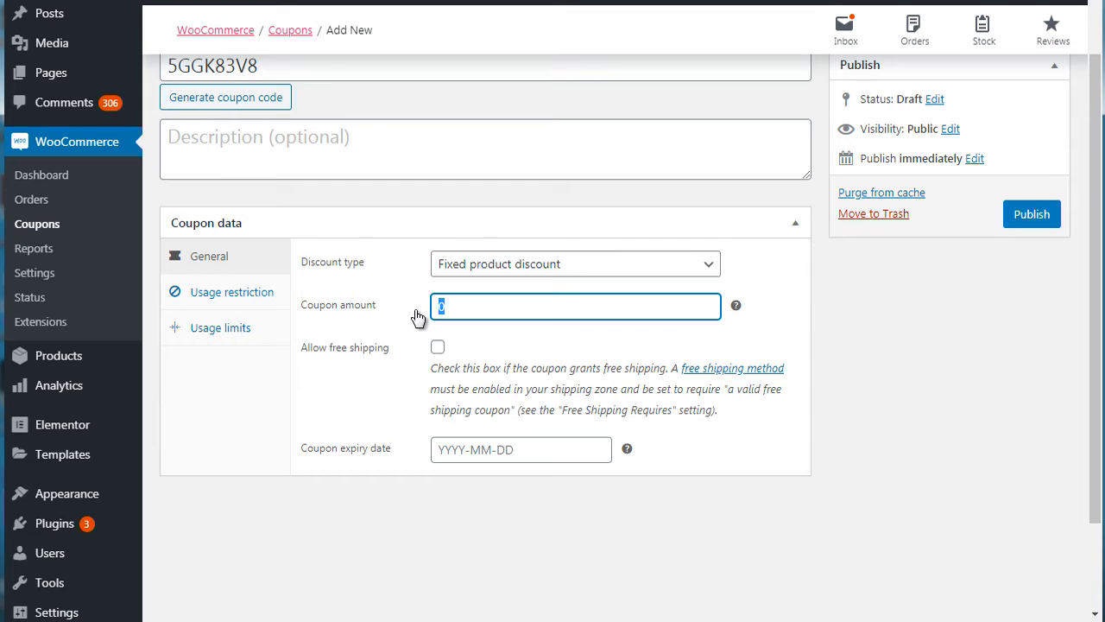
pyautogui.write('50')
# Examine the coupon's usage restrictions, including spend limits, products, categories and allowed emails
pyautogui.click(231, 297)
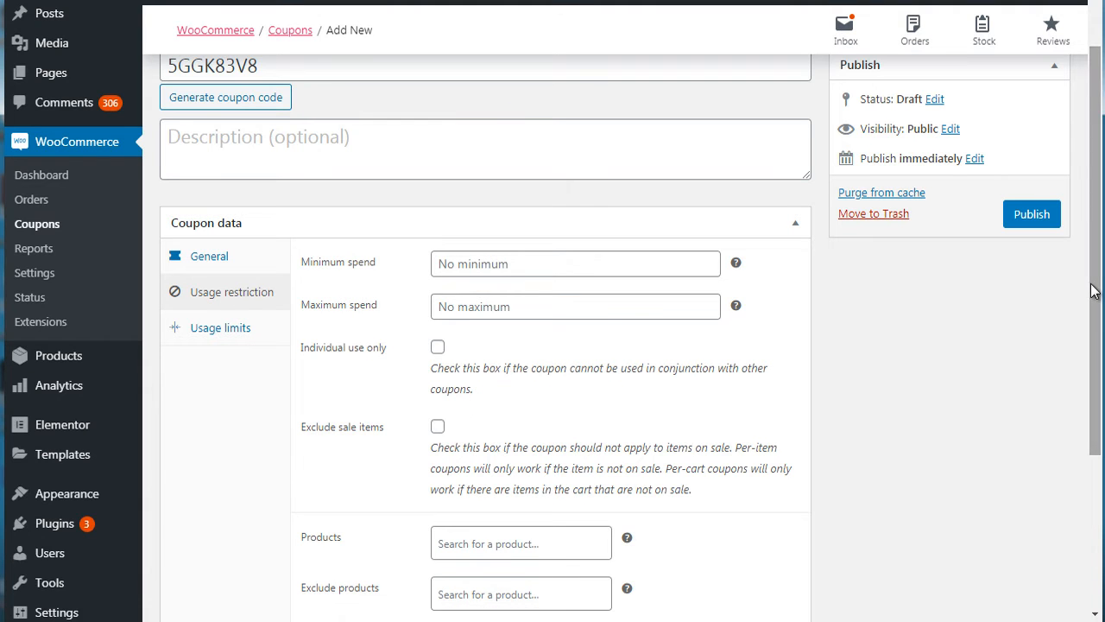
pyautogui.moveTo(1102, 303); pyautogui.dragTo(1101, 382)
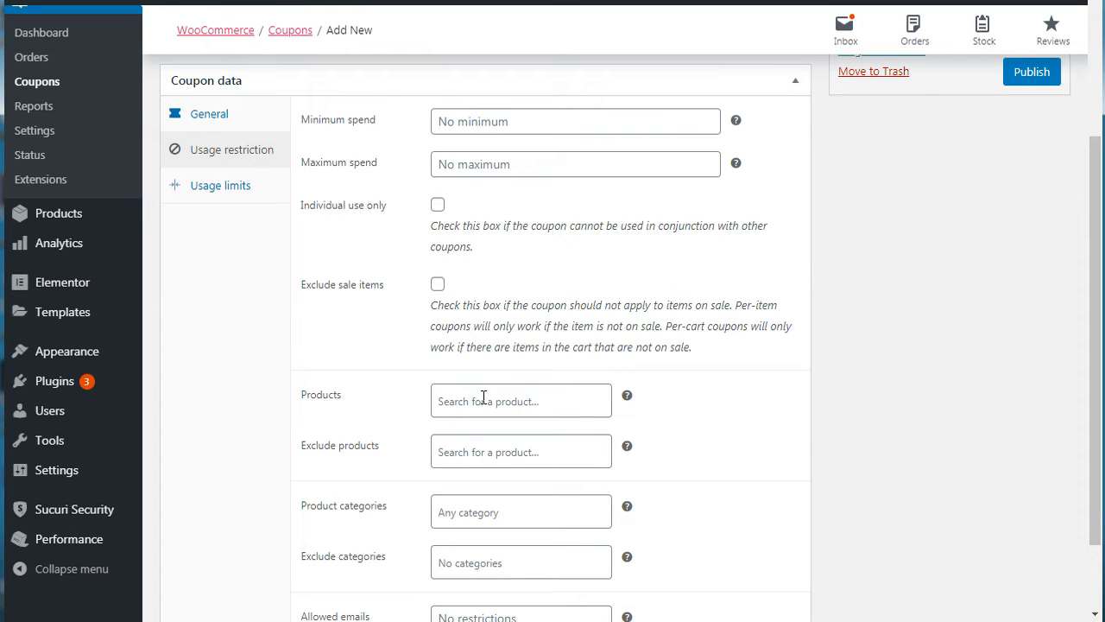
pyautogui.click(483, 399)
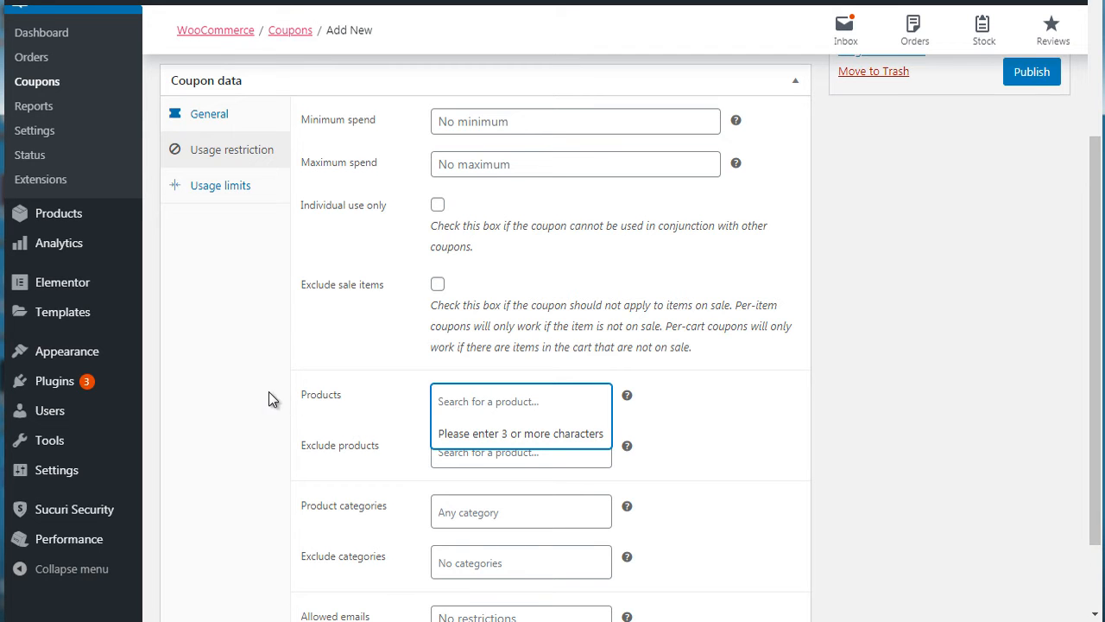
pyautogui.scroll(-1, 269, 398)
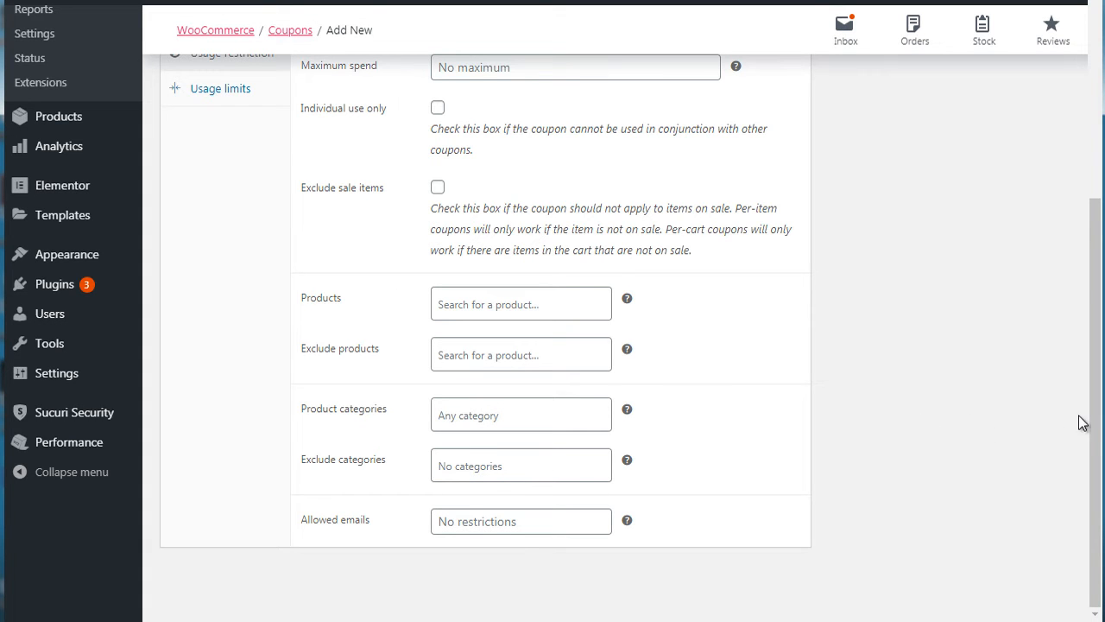
pyautogui.moveTo(1095, 419); pyautogui.dragTo(1101, 276)
# In the coupon's usage limits, set the usage limit per coupon to 100
pyautogui.click(218, 328)
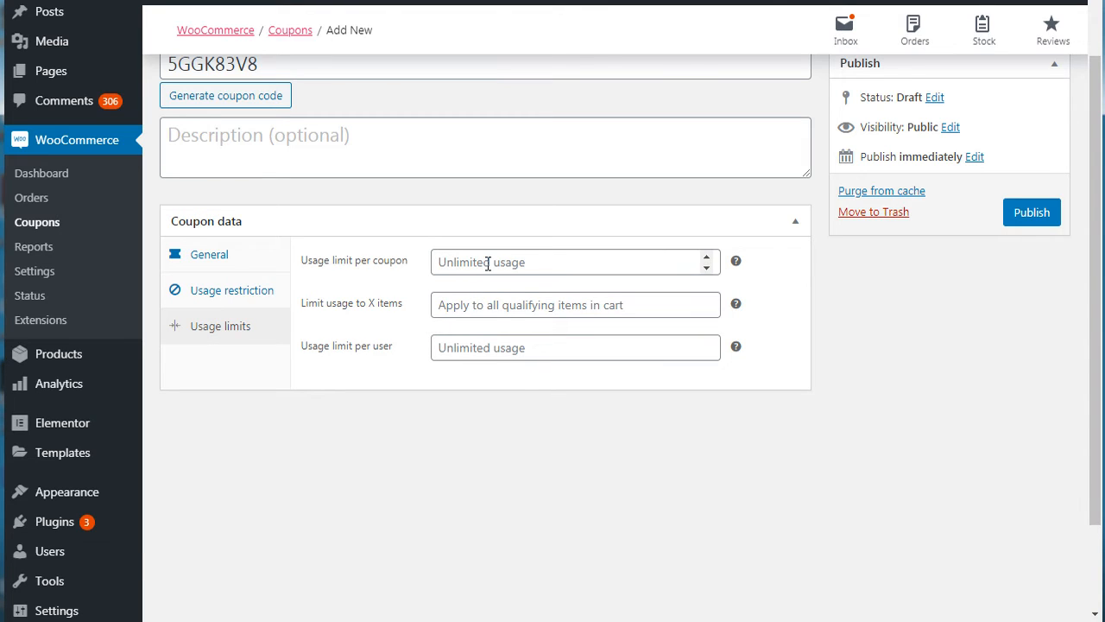
pyautogui.click(434, 227)
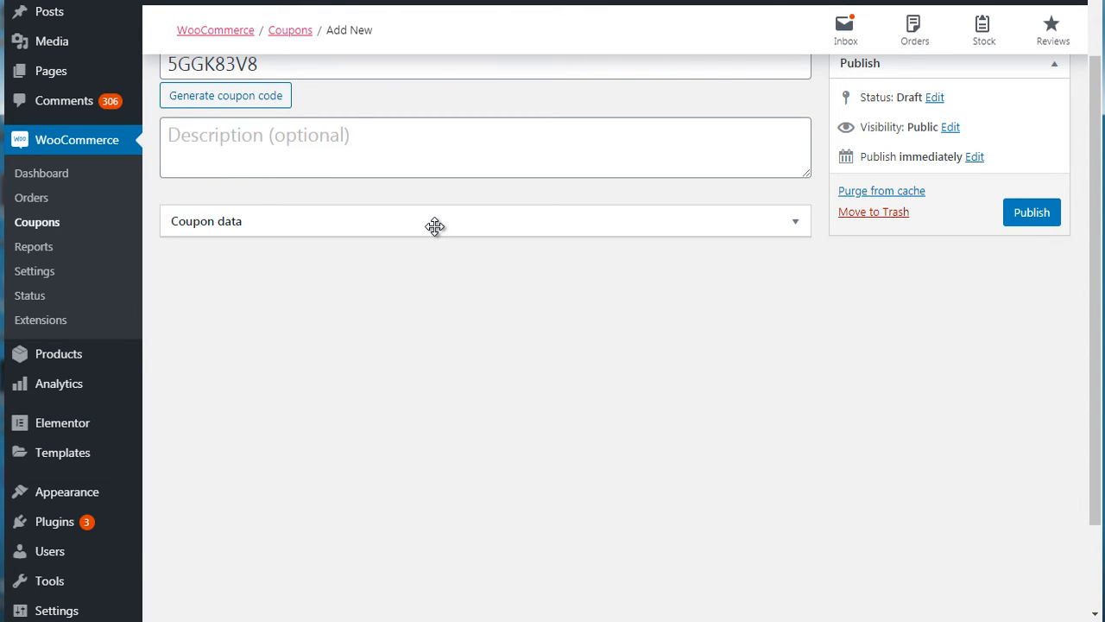
pyautogui.click(434, 226)
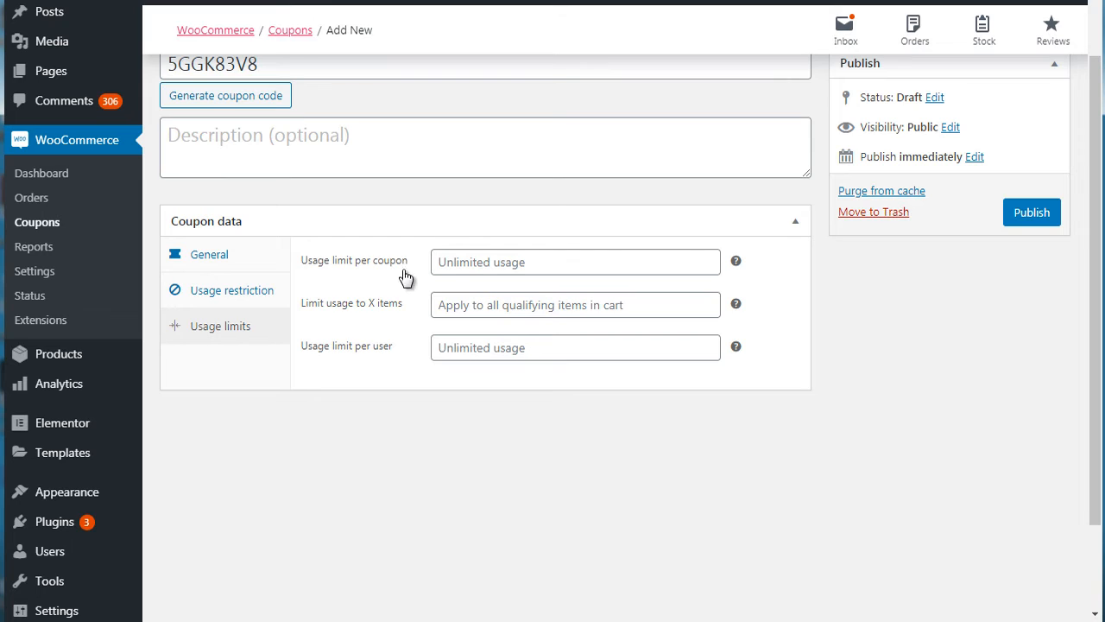
pyautogui.click(475, 263)
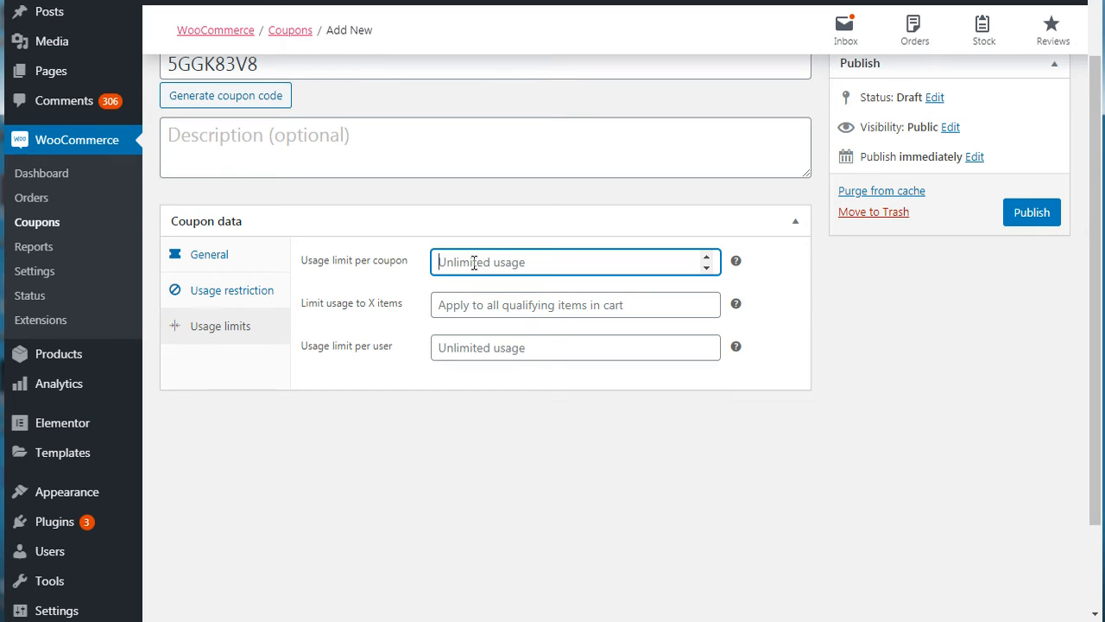
pyautogui.write('100')
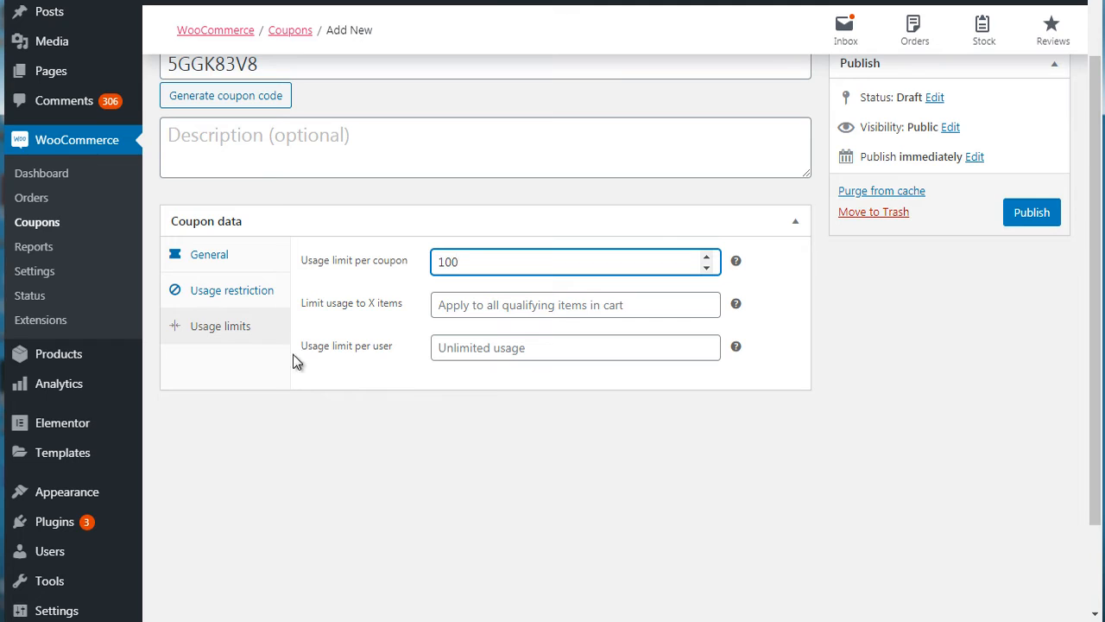
# Leave the coupon editor without saving and view the store's order sales report
pyautogui.click(34, 246)
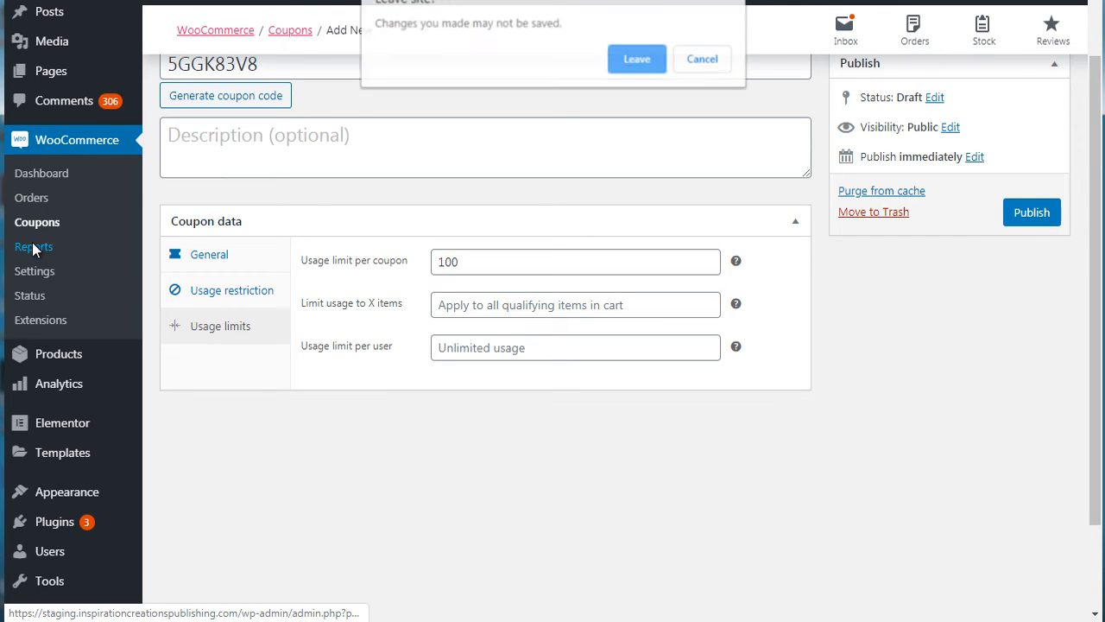
pyautogui.click(651, 68)
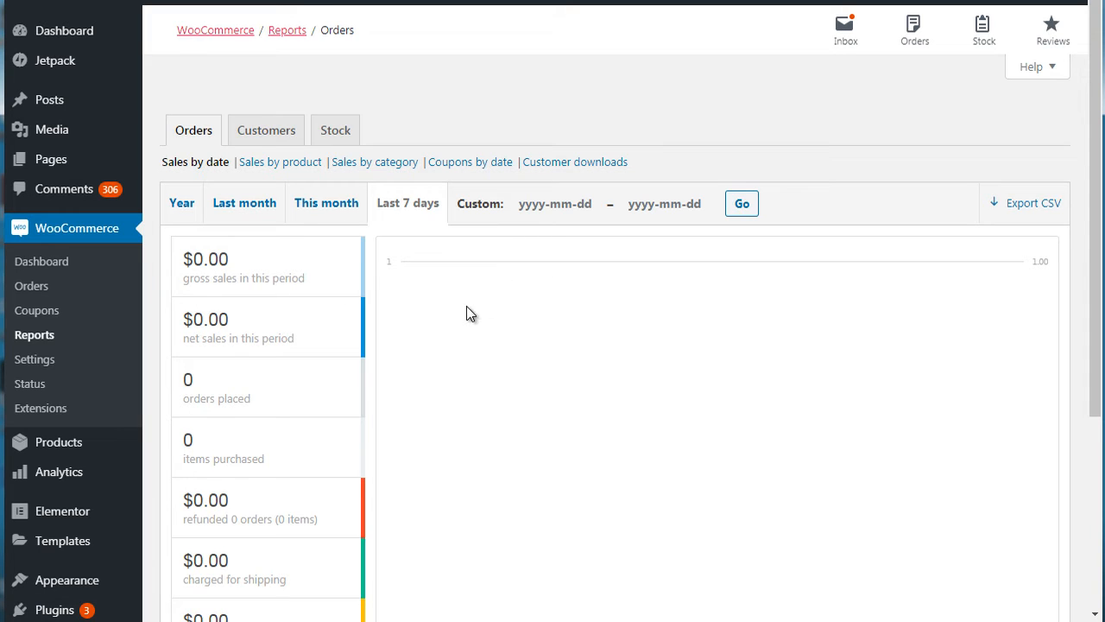
# Examine the WooCommerce settings for the store address, products, shop page choices and email notifications
pyautogui.click(35, 359)
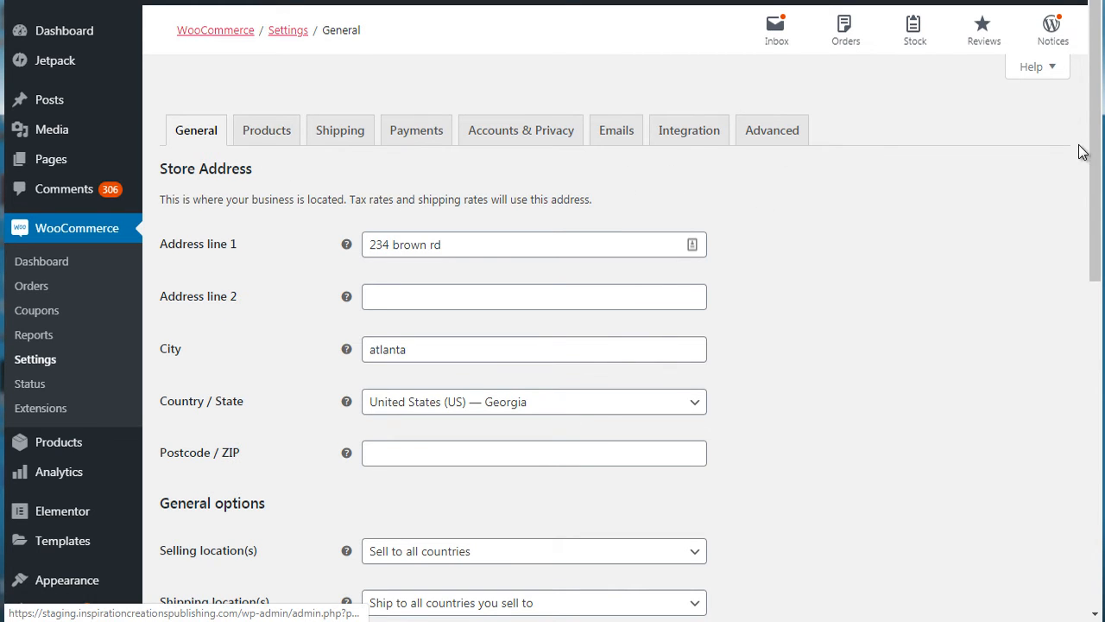
pyautogui.moveTo(1094, 157)
pyautogui.mouseDown()
pyautogui.moveTo(1101, 481)
pyautogui.moveTo(1102, 156)
pyautogui.mouseUp()
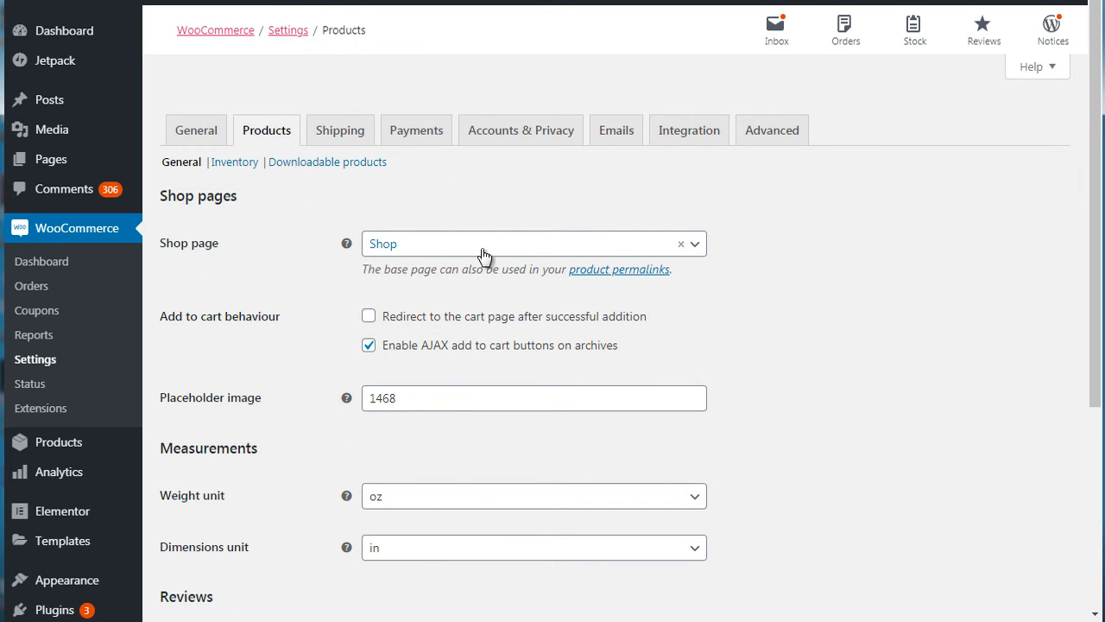
pyautogui.click(421, 256)
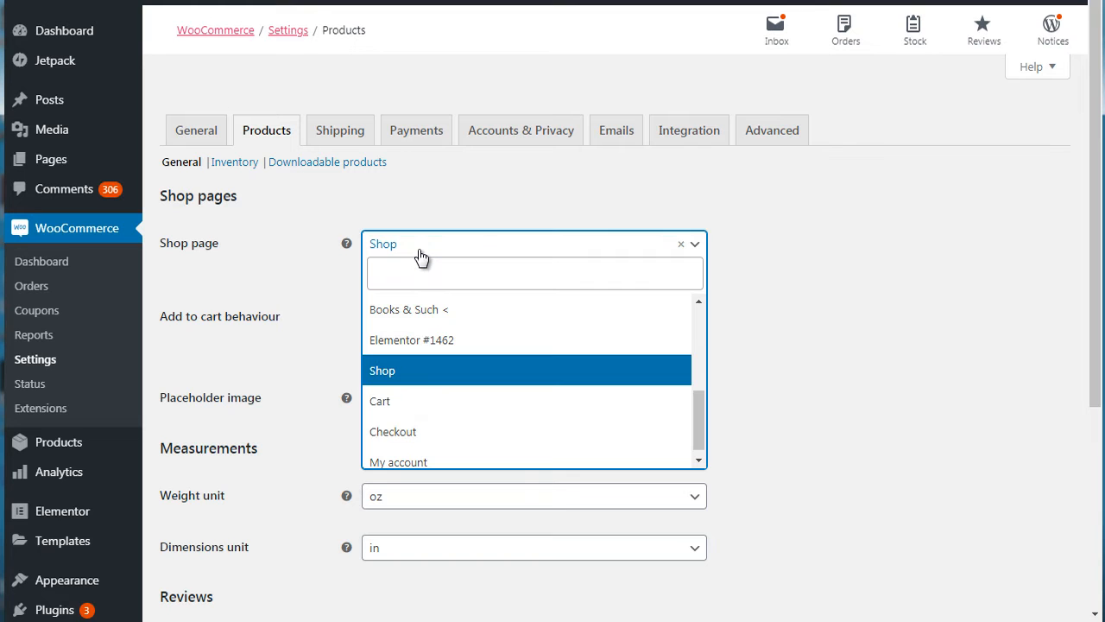
pyautogui.click(421, 255)
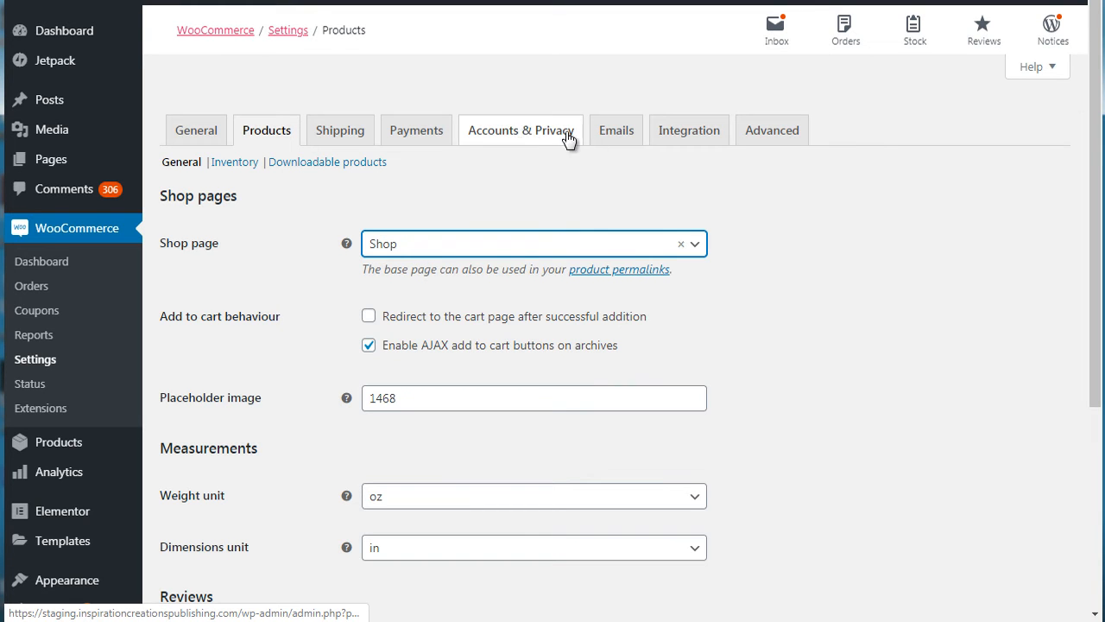
pyautogui.click(607, 138)
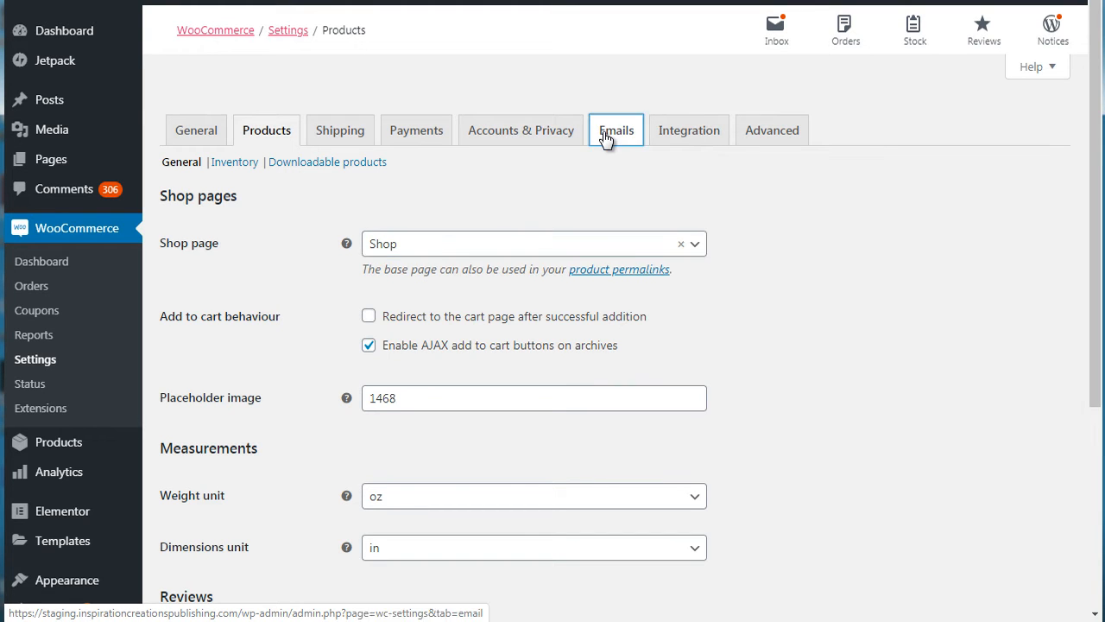
pyautogui.scroll(-3, 604, 130)
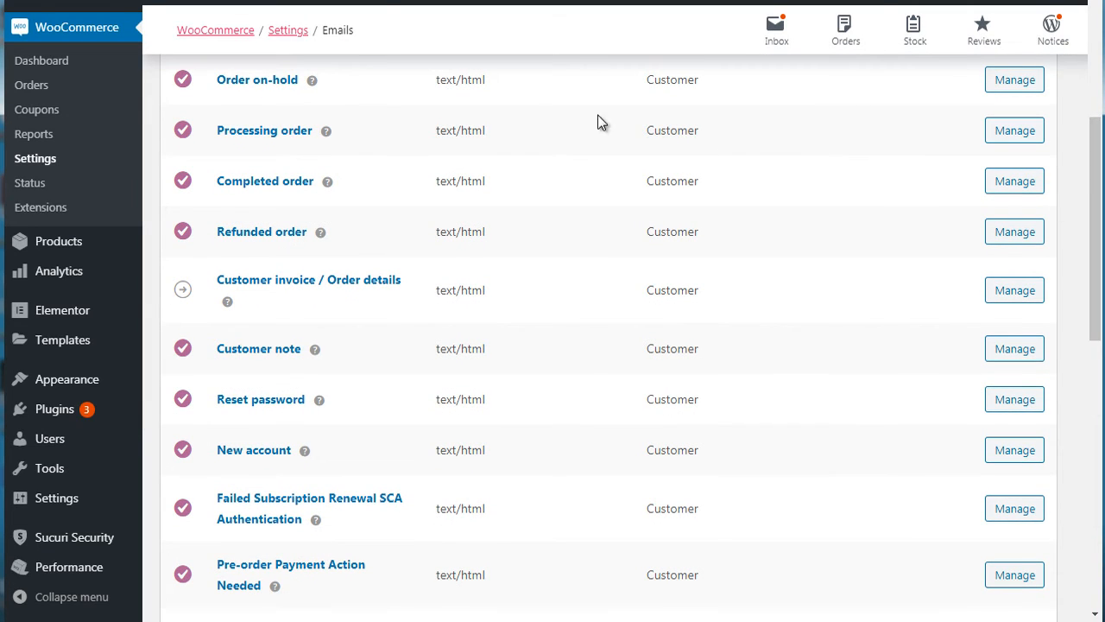
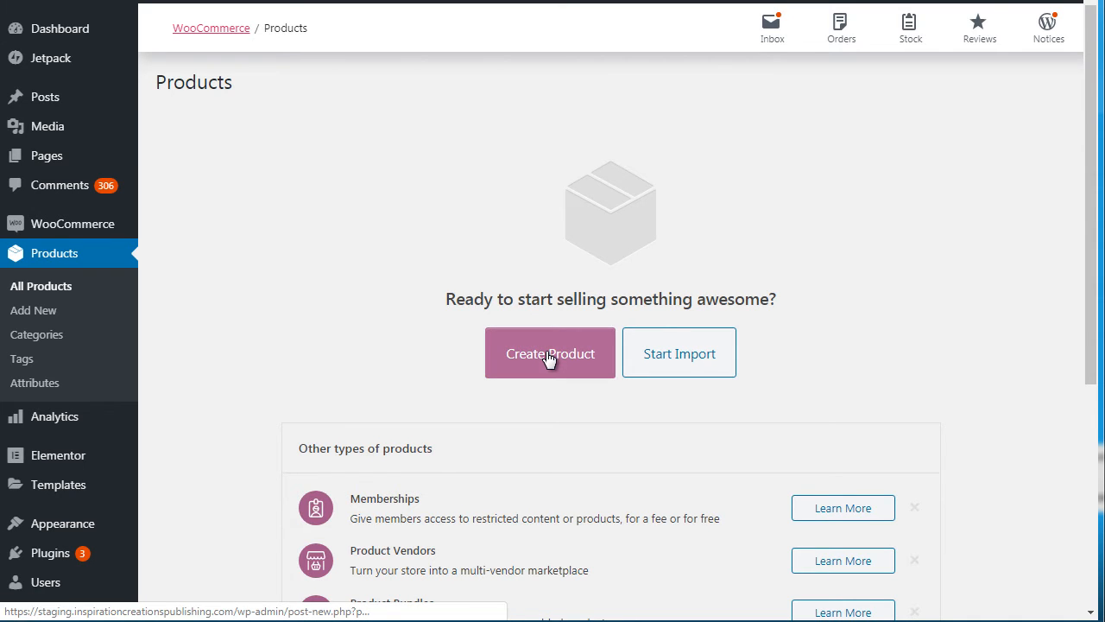
# Start creating a product and look over the page for importing products from a CSV file
pyautogui.click(595, 357)
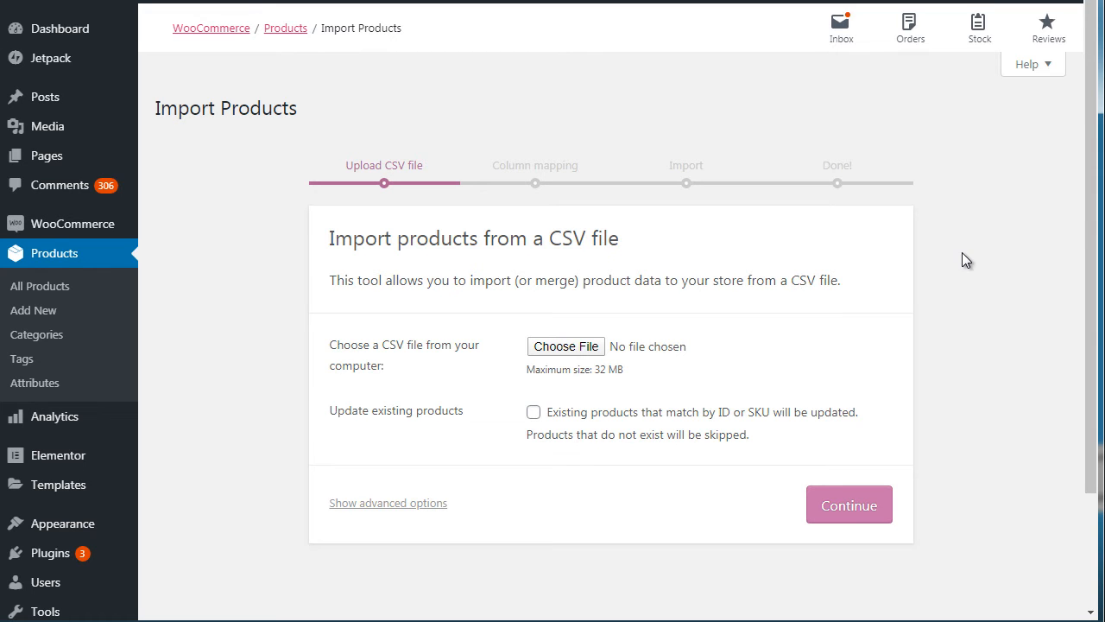
pyautogui.moveTo(1092, 245); pyautogui.dragTo(1090, 189)
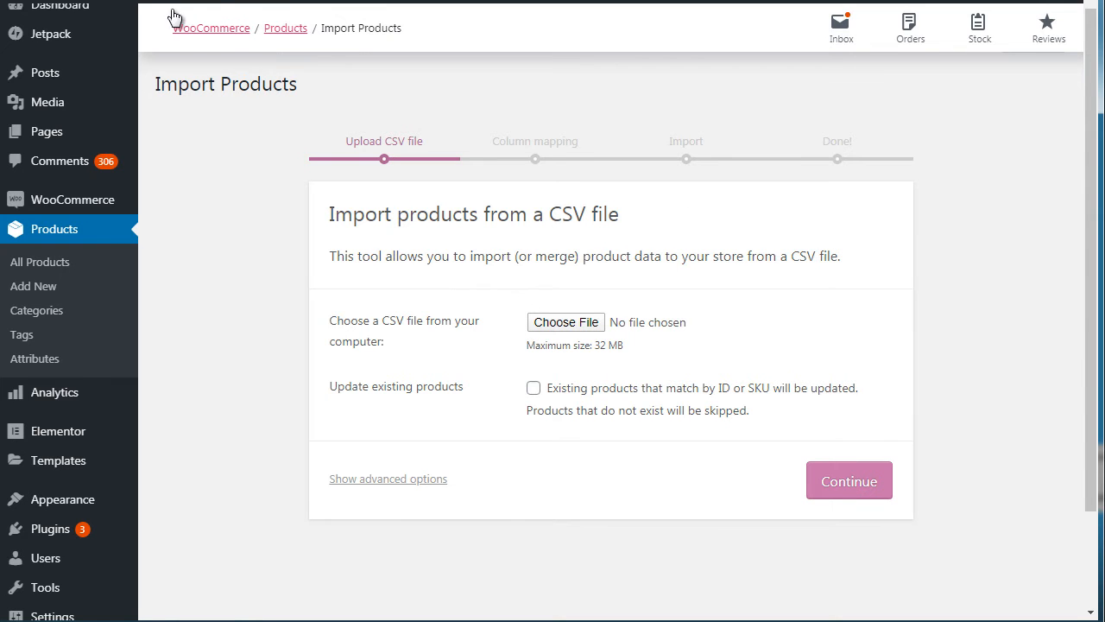
# On the new product form, dismiss the guided tour and name the product "Book 1"
pyautogui.click(19, 1)
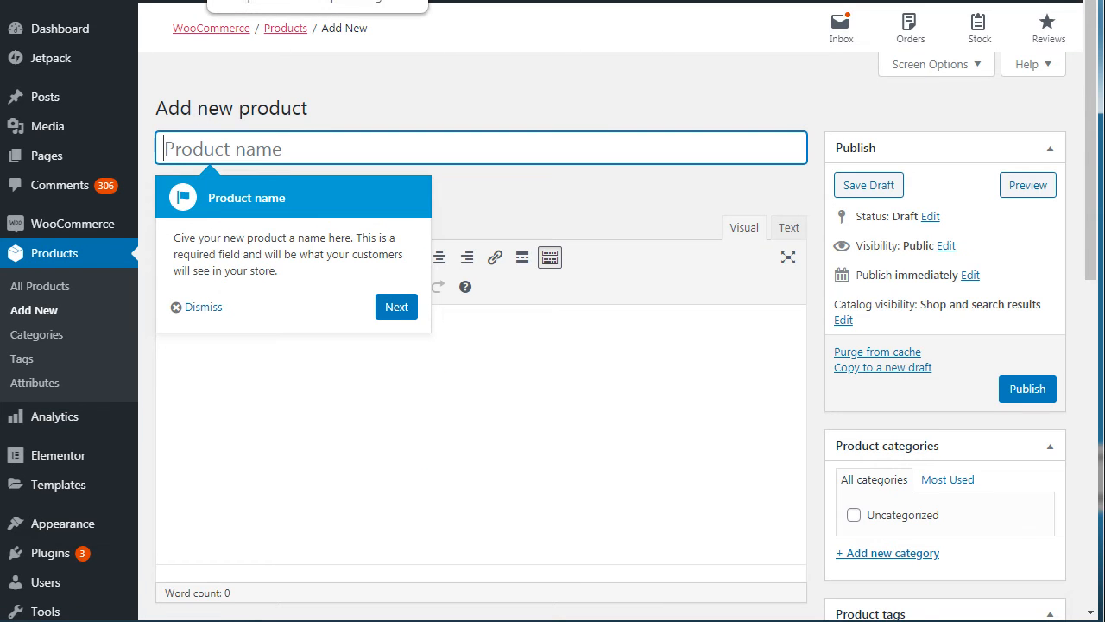
pyautogui.click(396, 308)
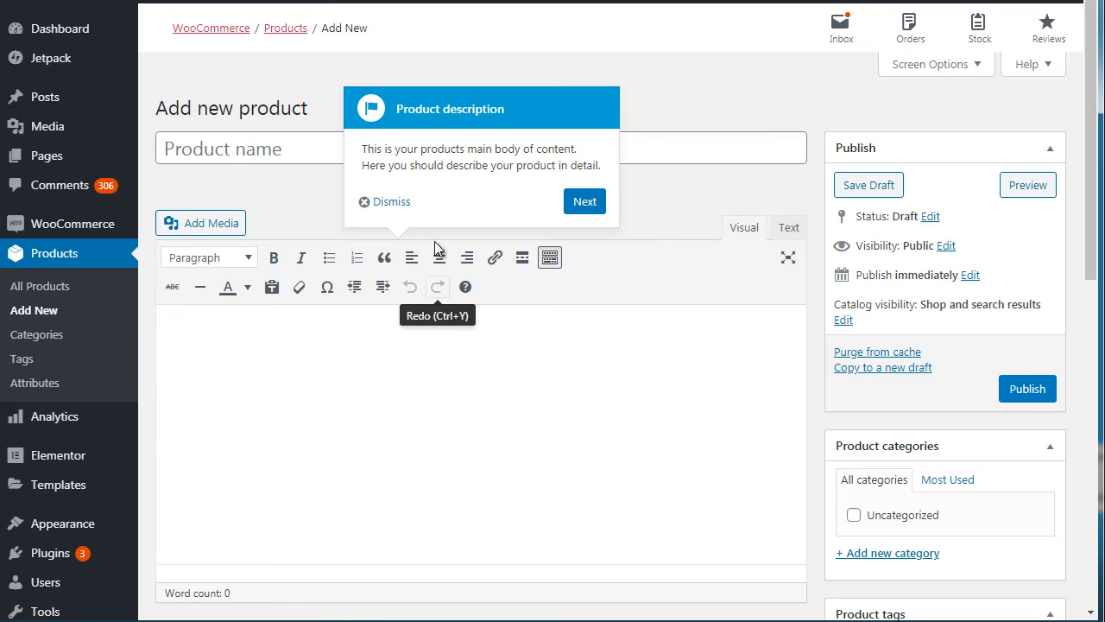
pyautogui.click(395, 203)
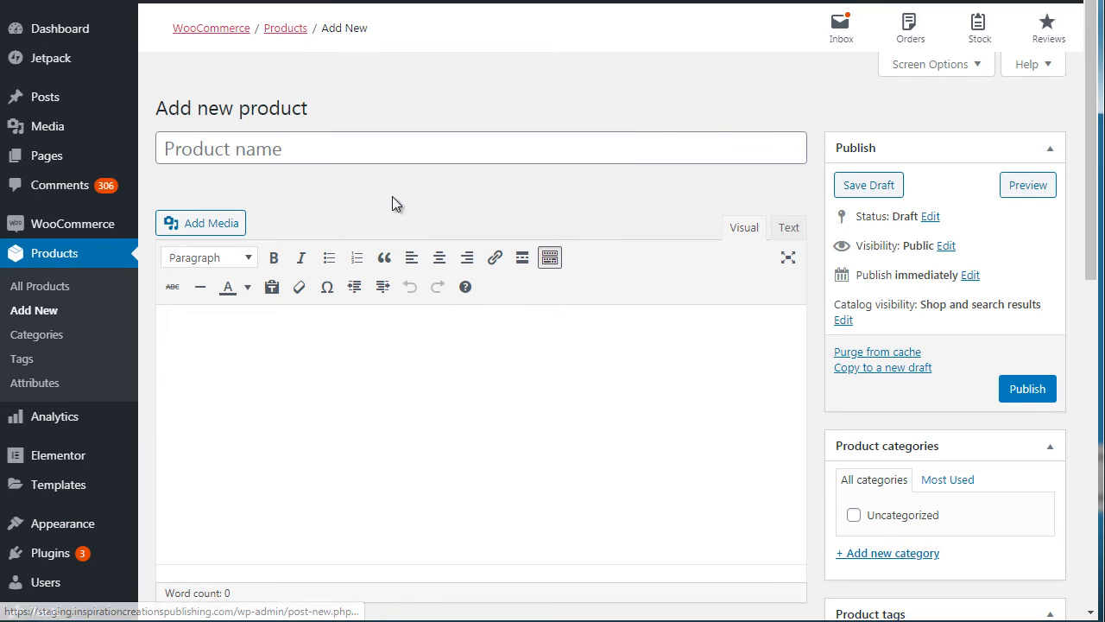
pyautogui.click(275, 149)
pyautogui.write('Book ')
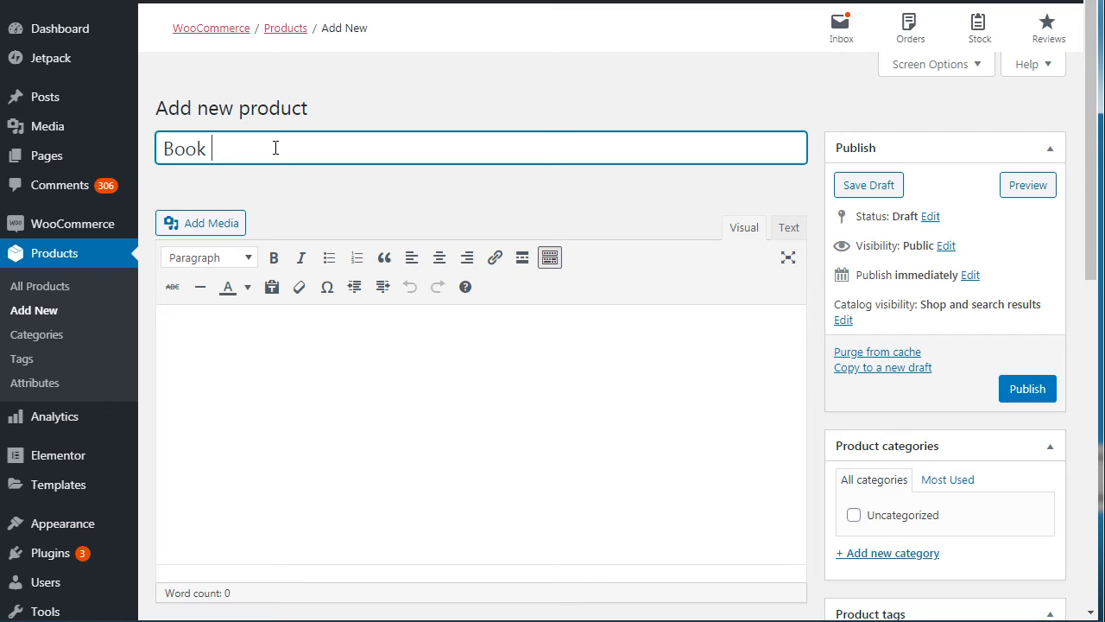
pyautogui.write('1')
# Enter "Description" as the product's main description and format it as a bulleted list
pyautogui.click(274, 378)
pyautogui.write('D')
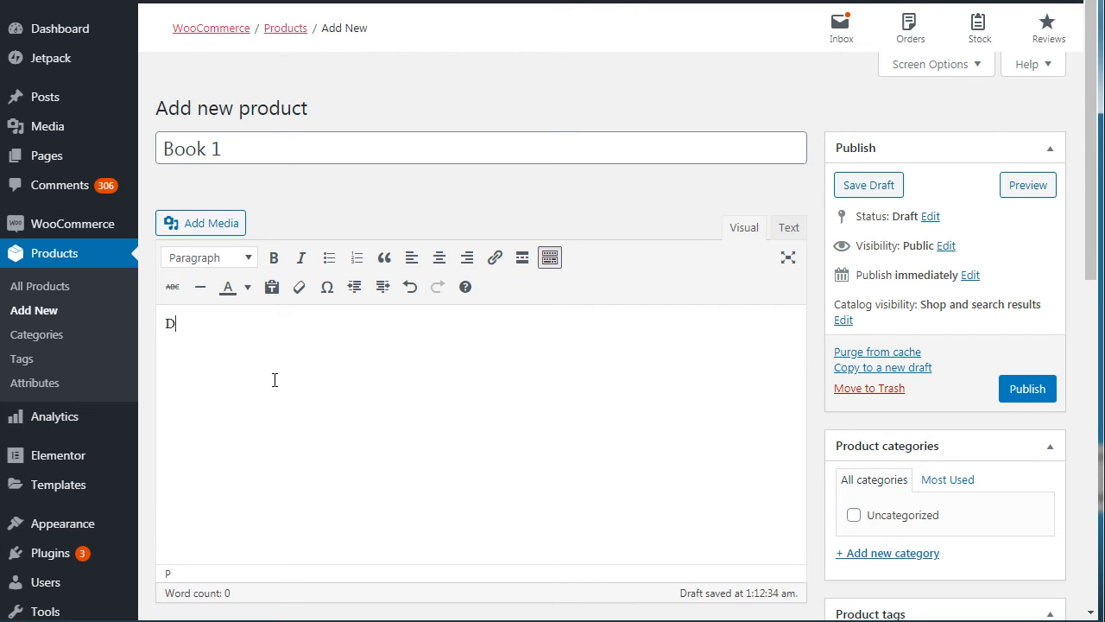
pyautogui.write('escription')
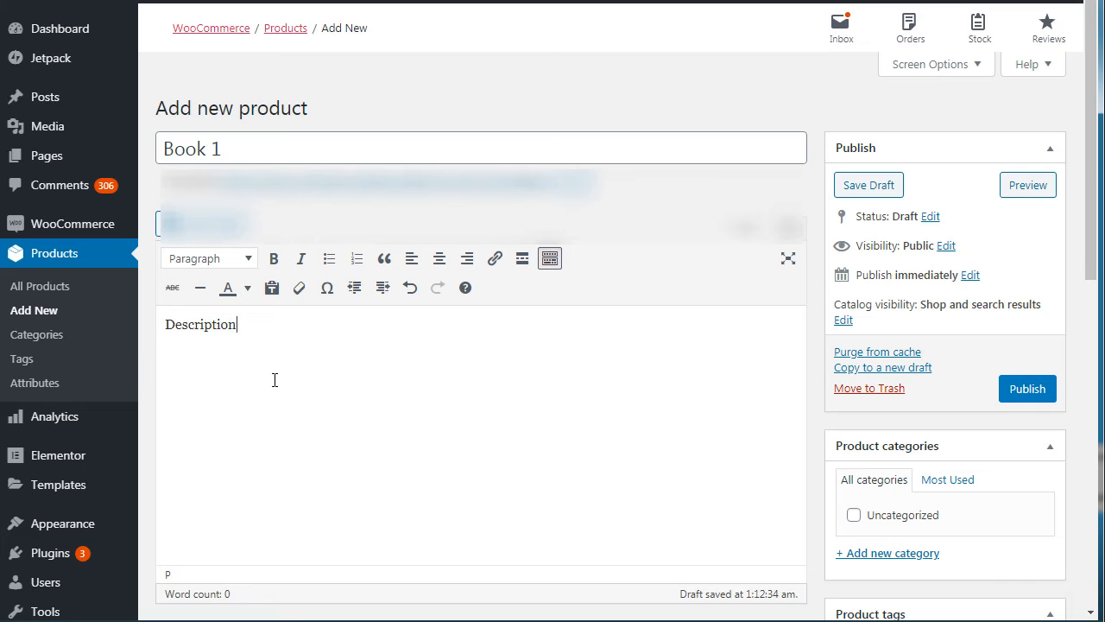
pyautogui.hotkey('ctrl', 'a')
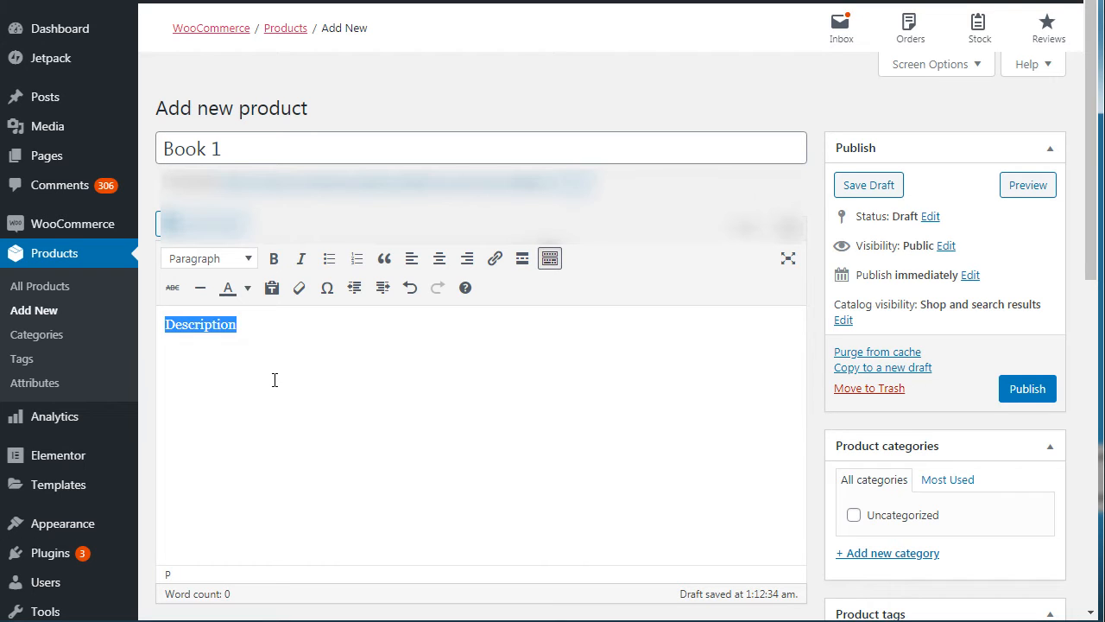
pyautogui.click(329, 259)
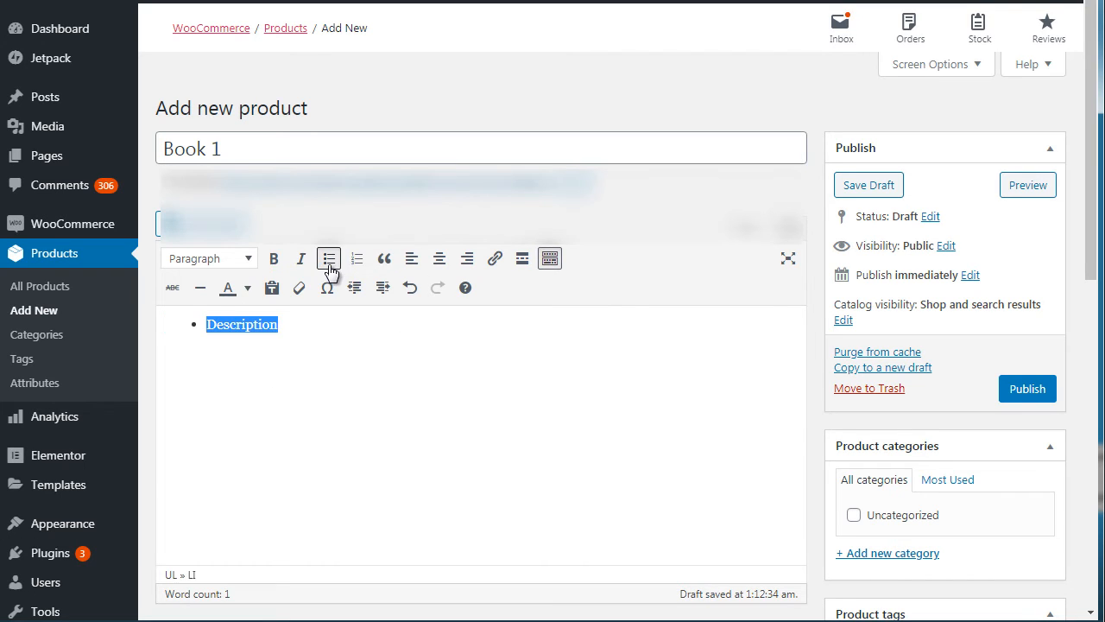
# Add the bullet items "Feature 1", "Feature 2" and "Feature 3" below the first bullet of the product description
pyautogui.click(321, 334)
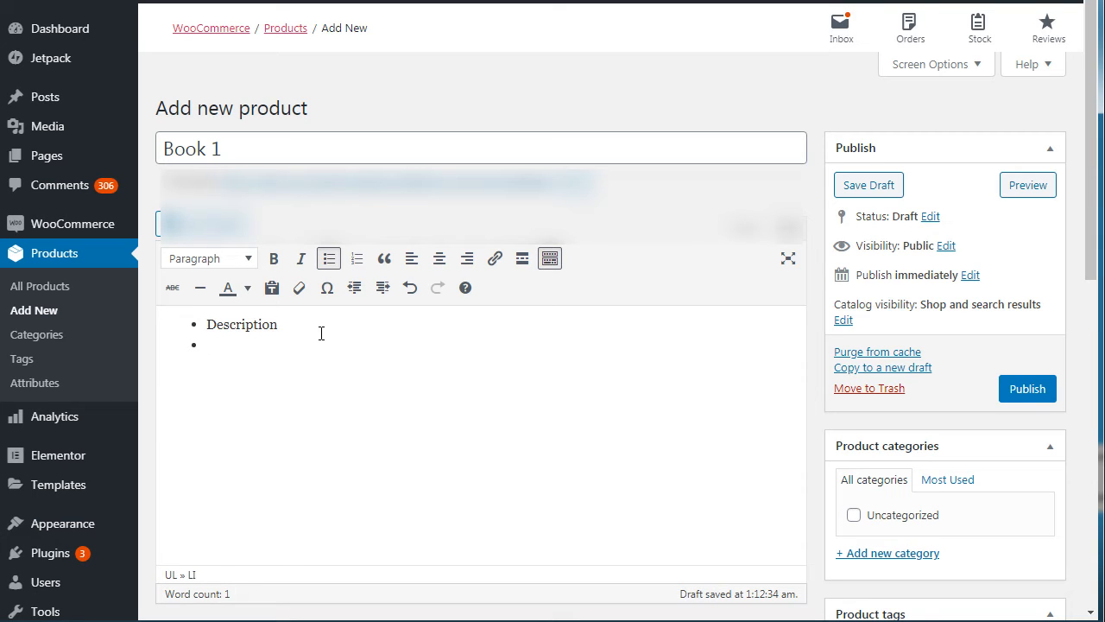
pyautogui.write('Feature 1')
pyautogui.press('Return')
pyautogui.write('Feature 2')
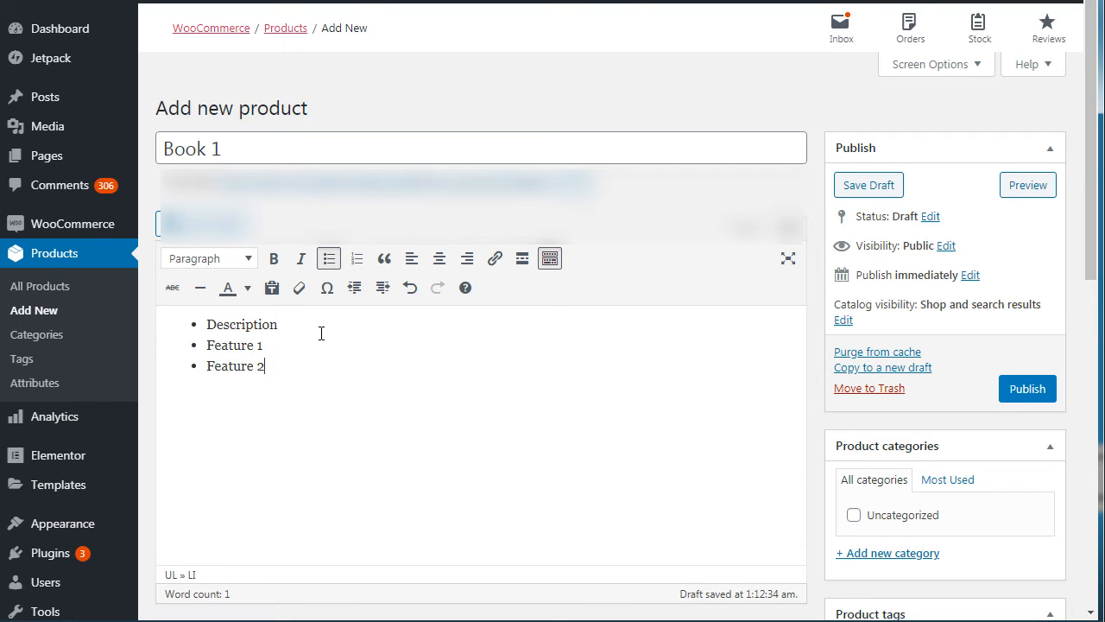
pyautogui.press('Return')
pyautogui.write('Feature 3')
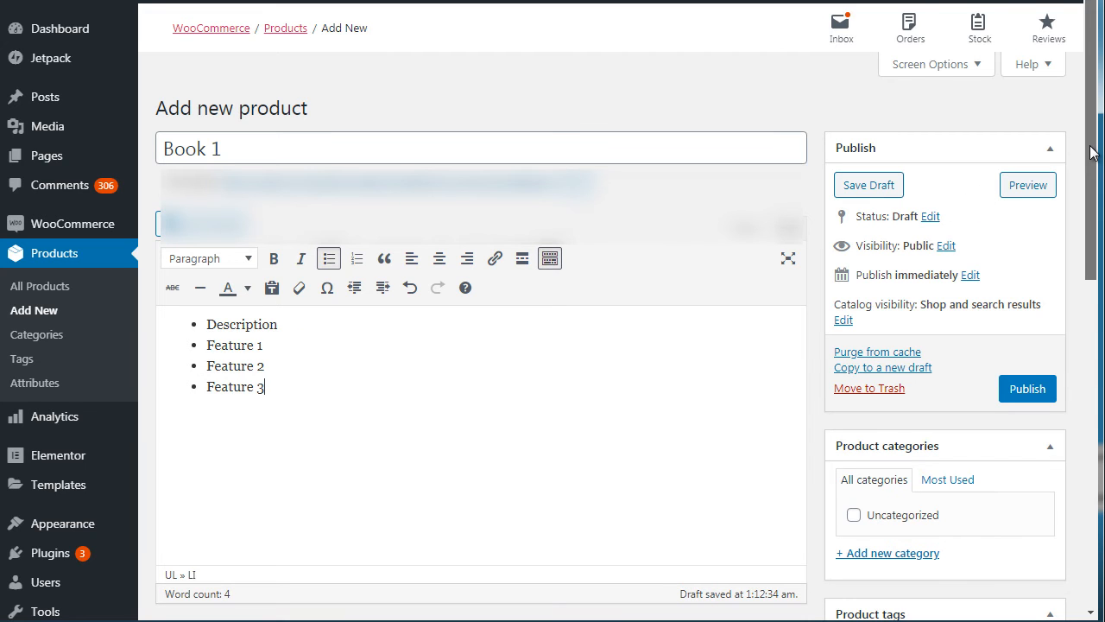
# Review the product types available in the product data section without changing the type
pyautogui.moveTo(1089, 150); pyautogui.dragTo(1088, 371)
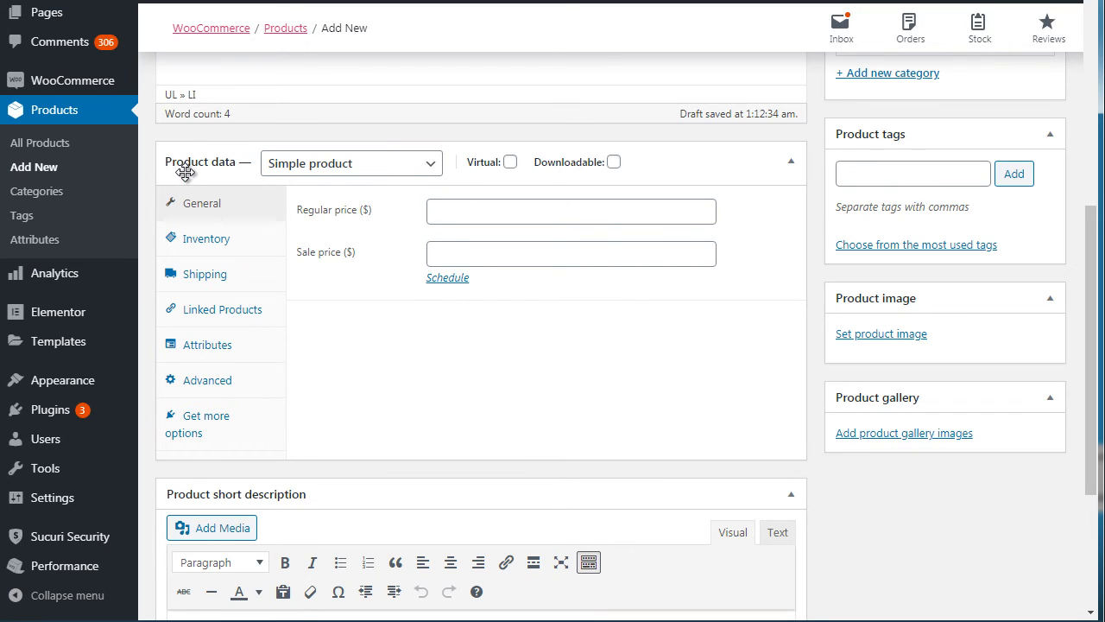
pyautogui.click(301, 171)
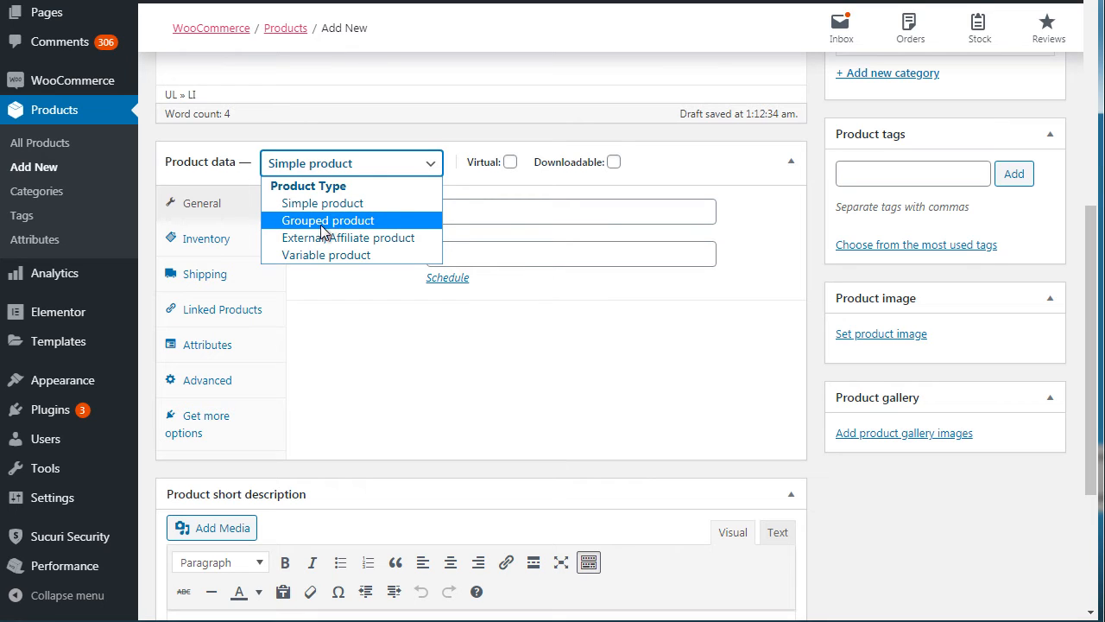
pyautogui.click(376, 132)
# Try out the Virtual option, then leave the simple product marked only as Downloadable
pyautogui.moveTo(503, 164)
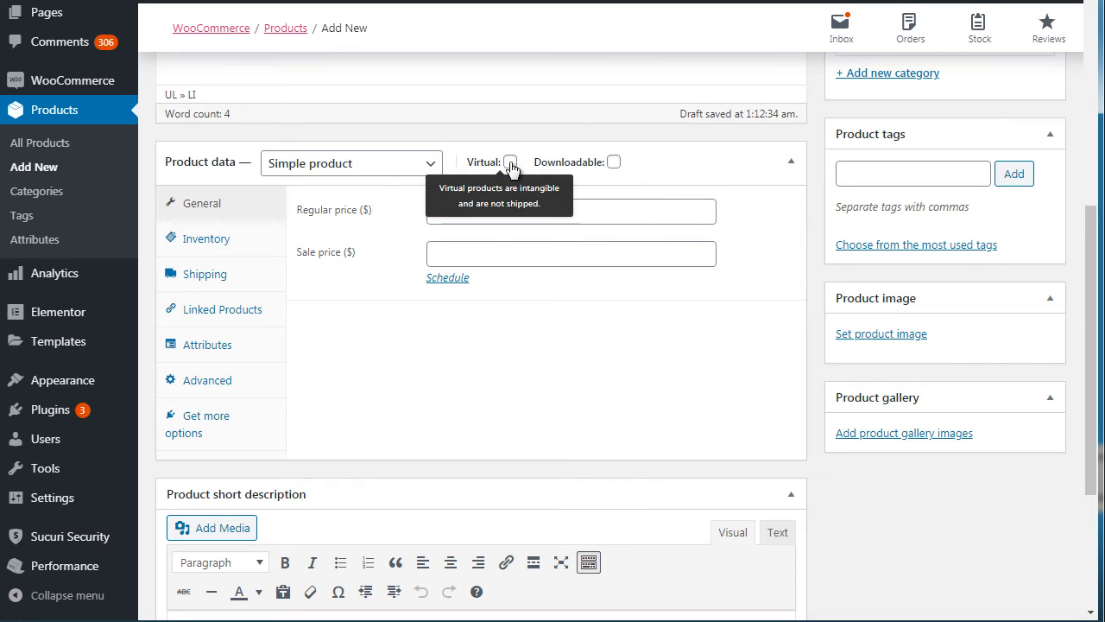
pyautogui.click(614, 162)
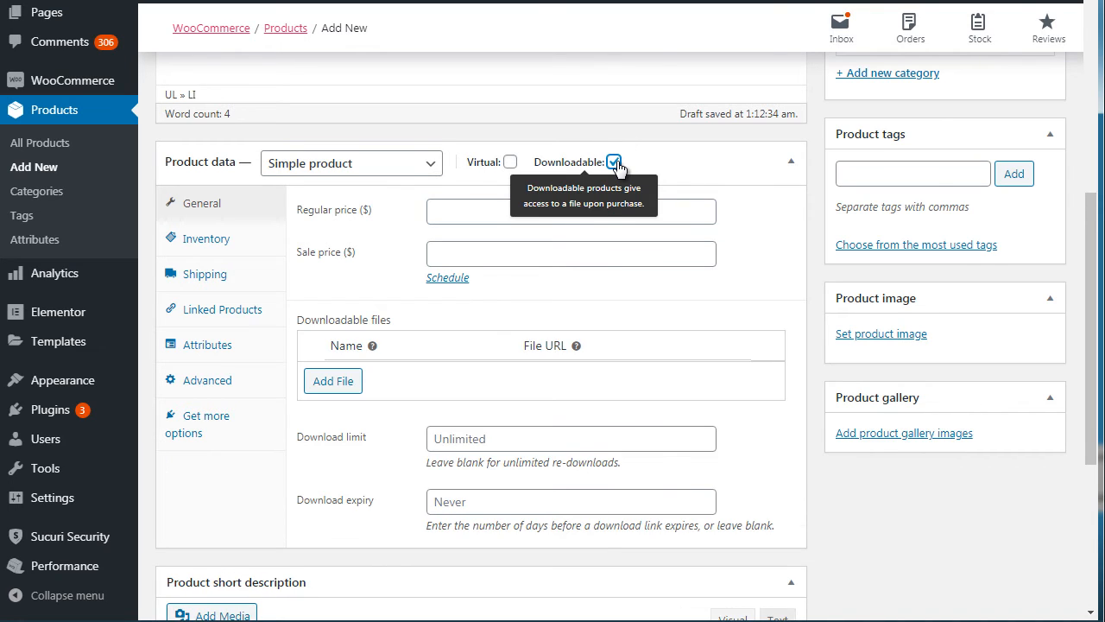
pyautogui.click(510, 162)
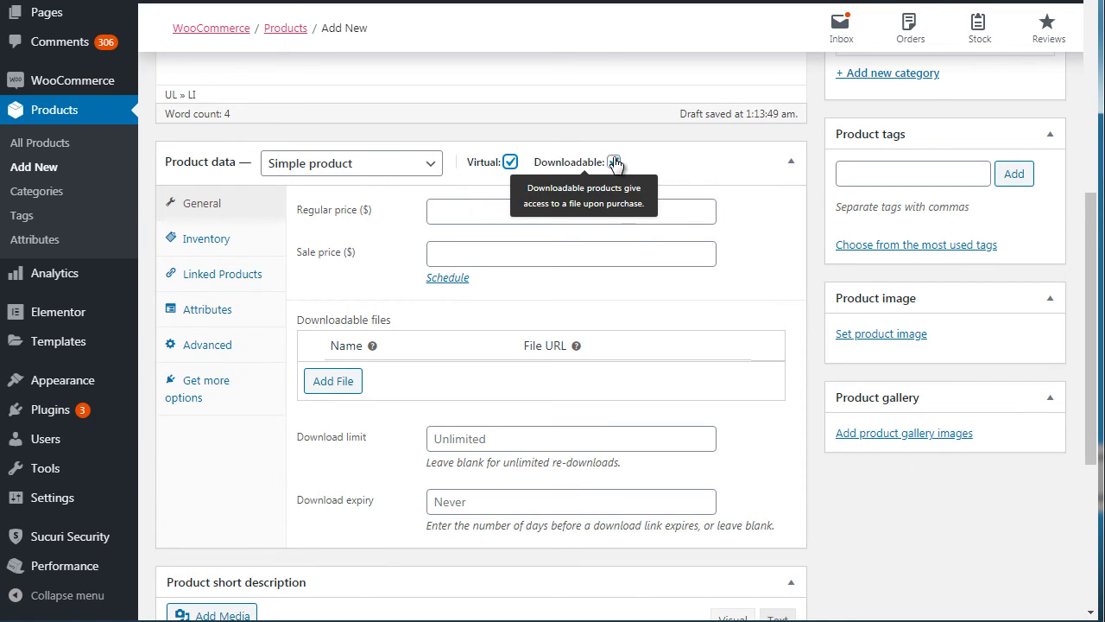
pyautogui.click(510, 163)
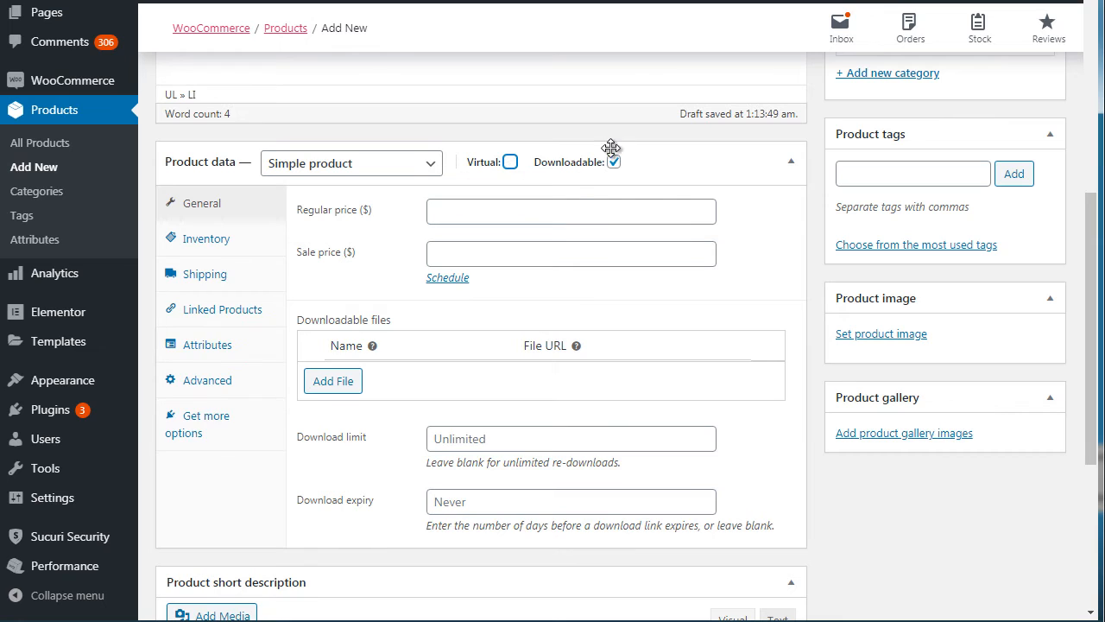
pyautogui.click(614, 163)
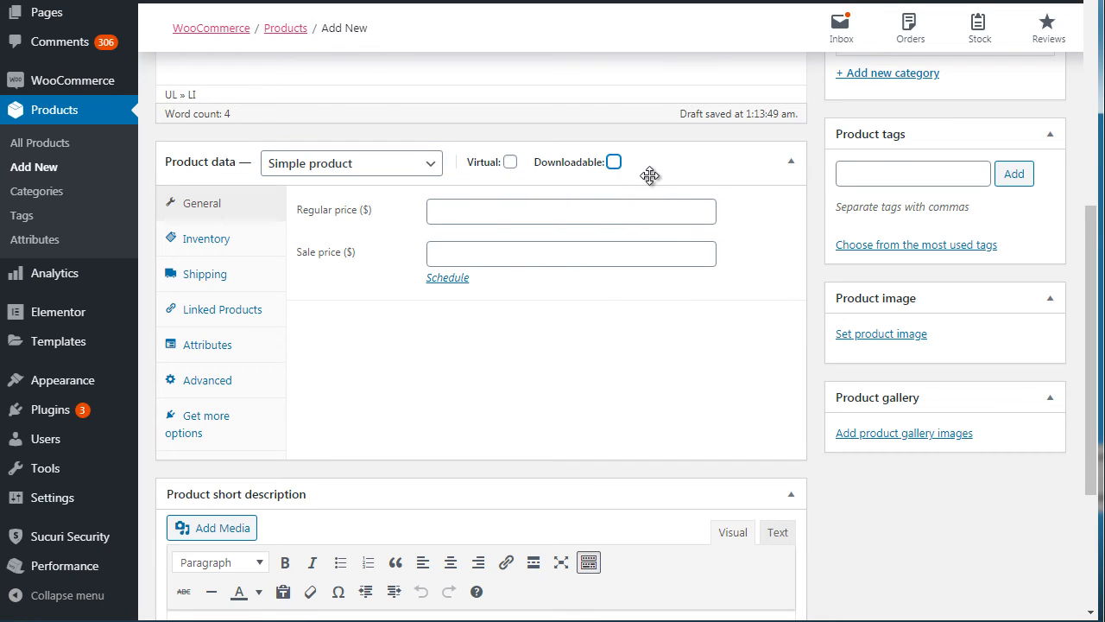
pyautogui.click(614, 163)
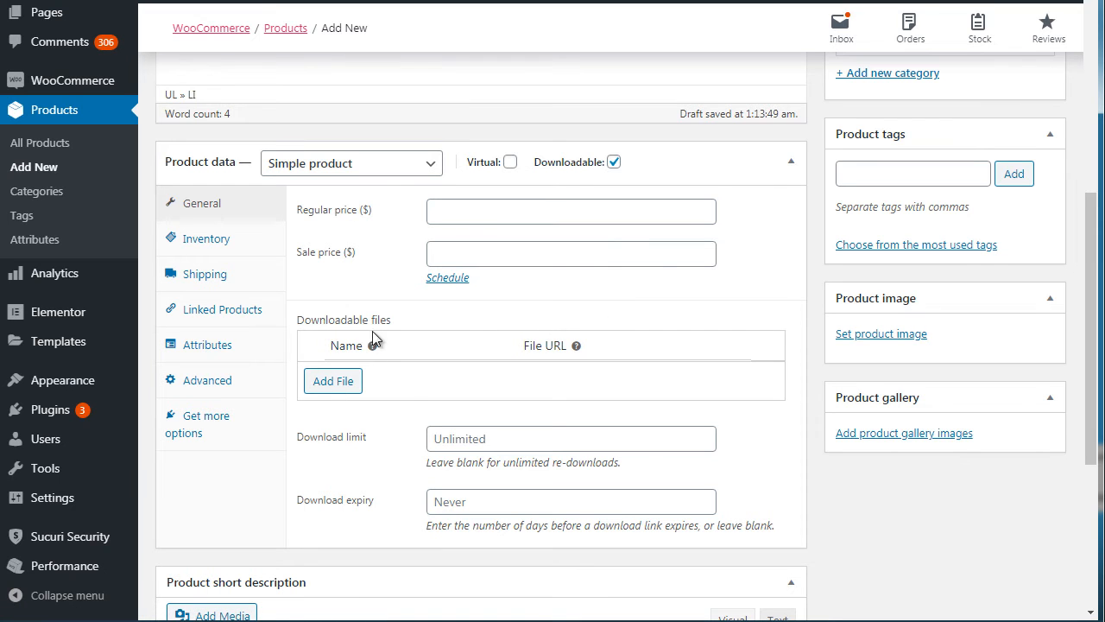
# Examine the product's download options, inventory fields with stock status choices, and shipping fields
pyautogui.moveTo(1092, 256)
pyautogui.mouseDown()
pyautogui.moveTo(1093, 337)
pyautogui.moveTo(1081, 262)
pyautogui.mouseUp()
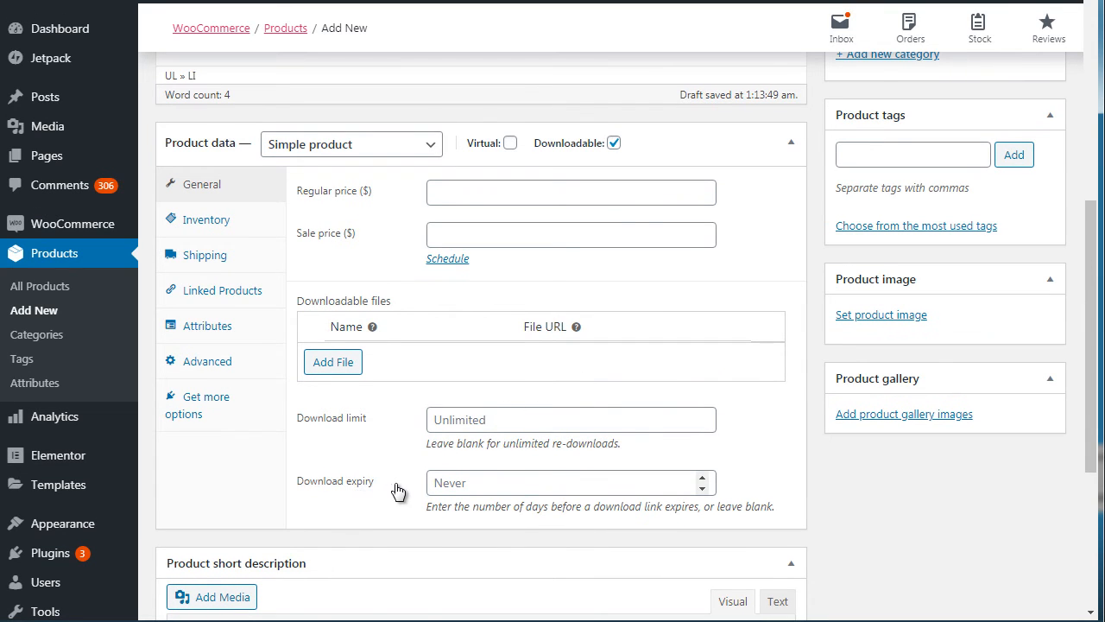
pyautogui.click(206, 221)
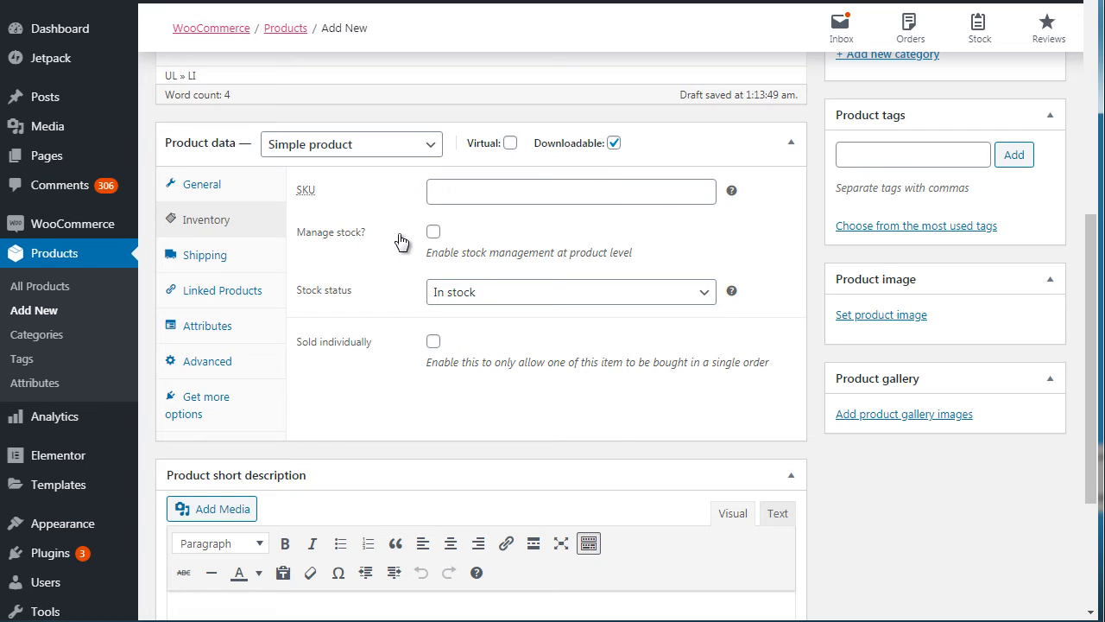
pyautogui.click(442, 298)
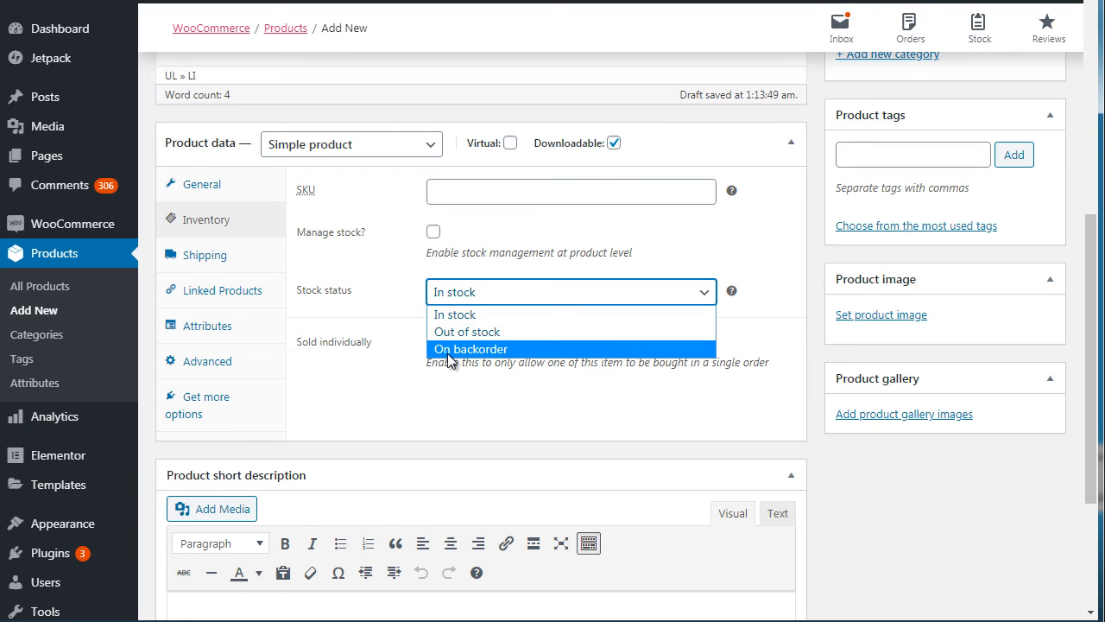
pyautogui.click(399, 302)
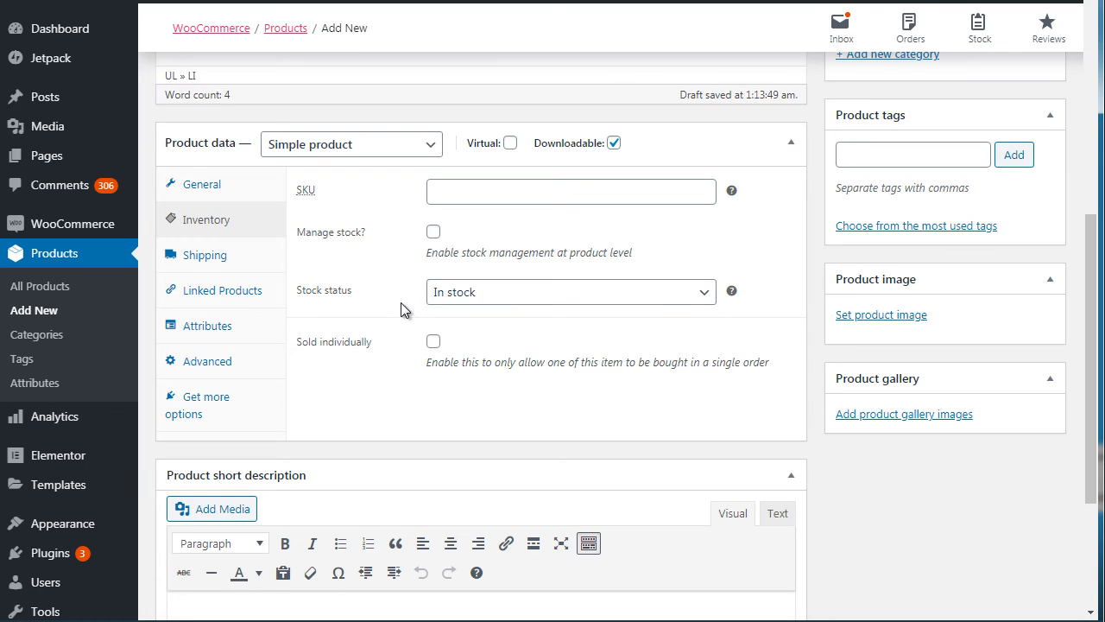
pyautogui.click(218, 256)
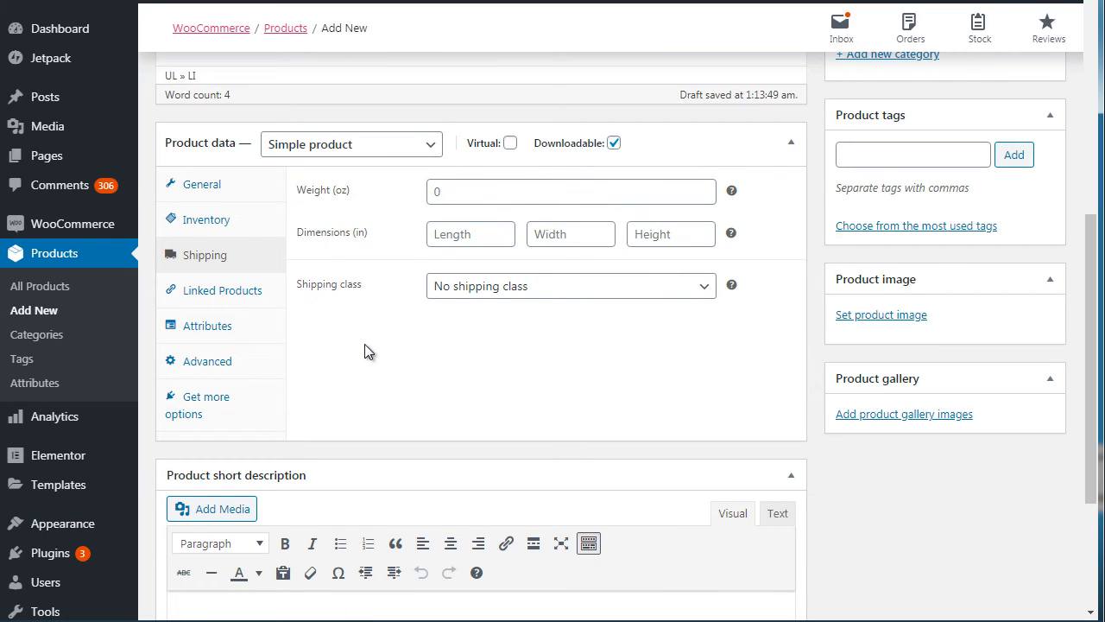
# Examine the product's linked product fields for upsells and cross-sells
pyautogui.click(253, 302)
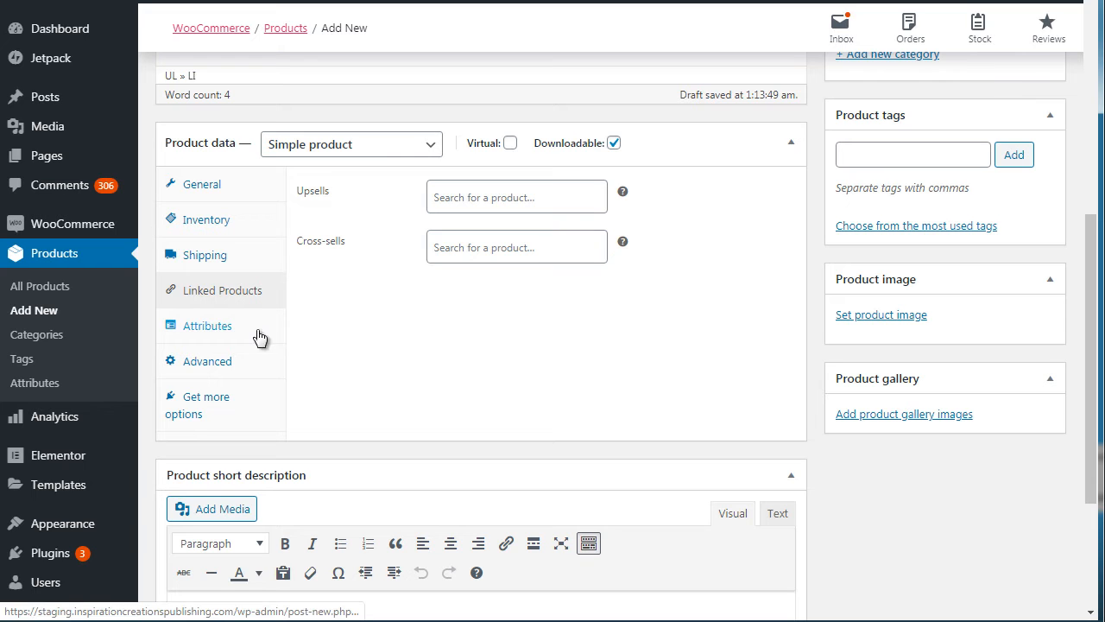
pyautogui.moveTo(1098, 249); pyautogui.dragTo(1098, 288)
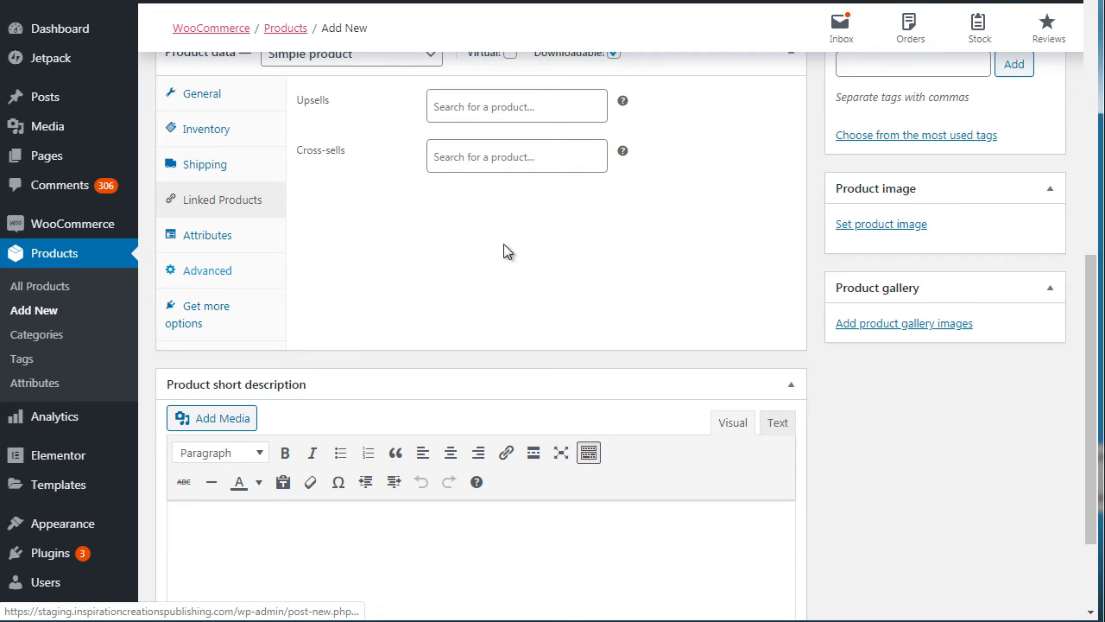
pyautogui.moveTo(1092, 313); pyautogui.dragTo(1086, 254)
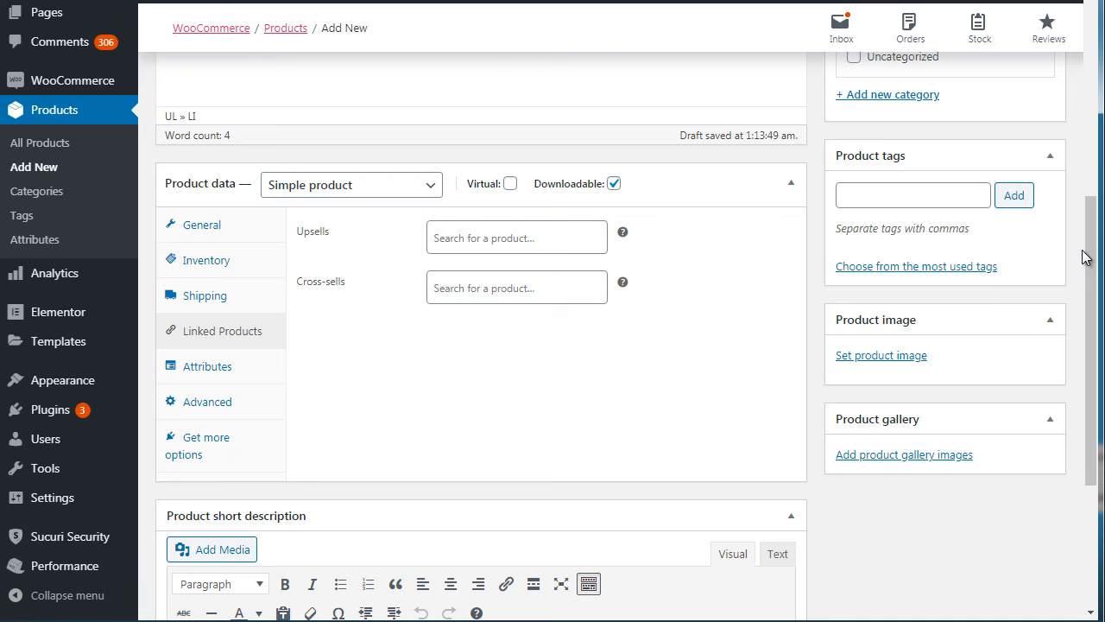
pyautogui.moveTo(1090, 252); pyautogui.dragTo(1092, 130)
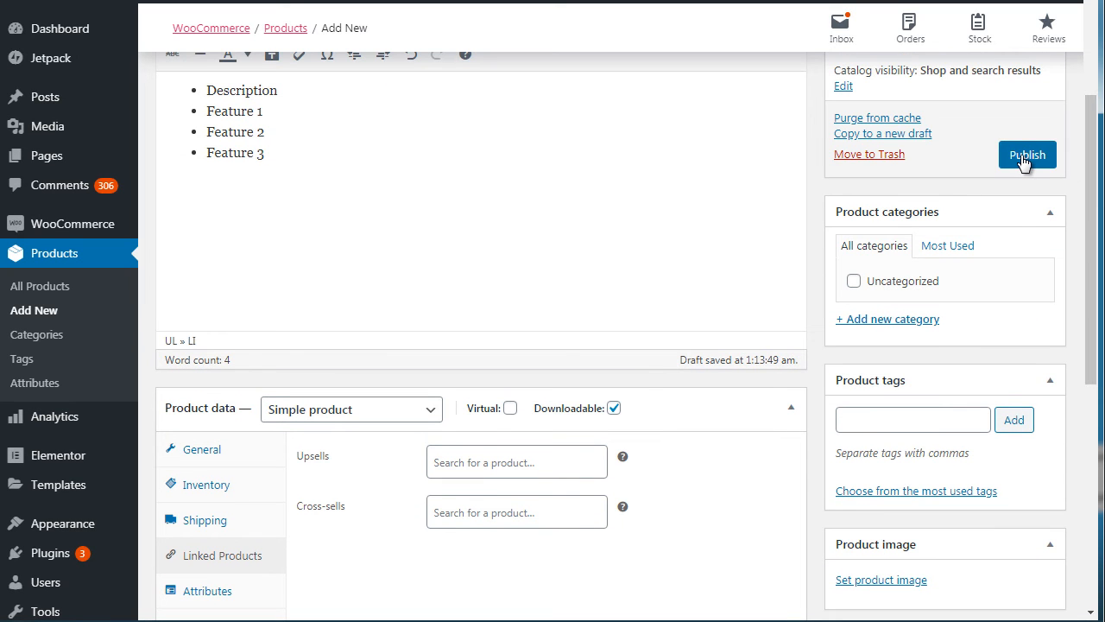
# Set the product's regular price to 30 and sale price to 10 dollars, and publish the product
pyautogui.click(207, 450)
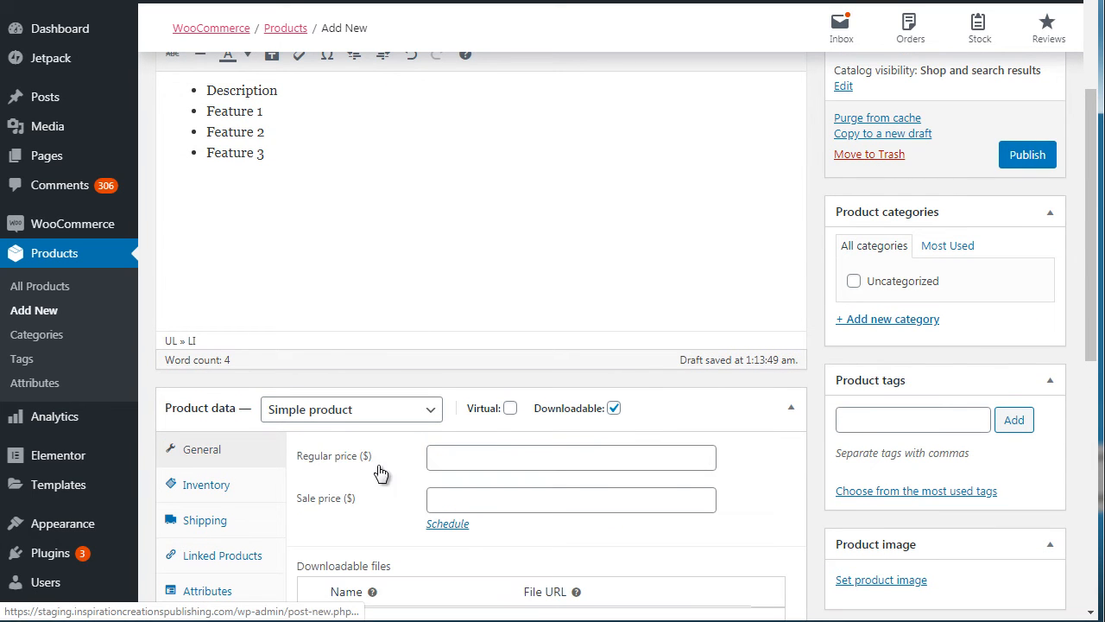
pyautogui.click(483, 495)
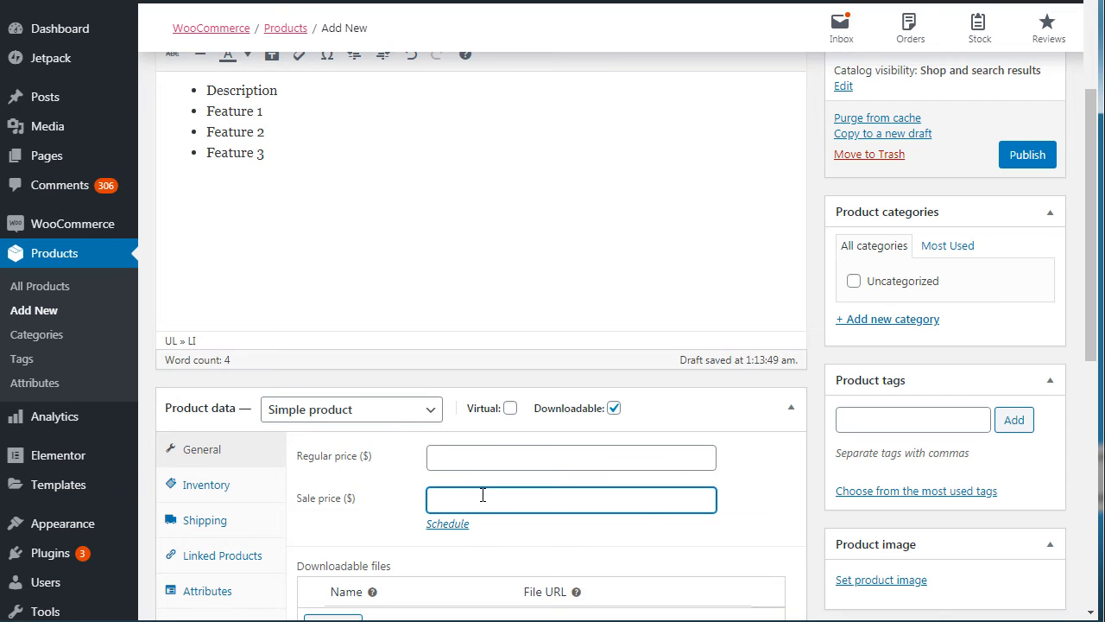
pyautogui.write('10')
pyautogui.click(477, 461)
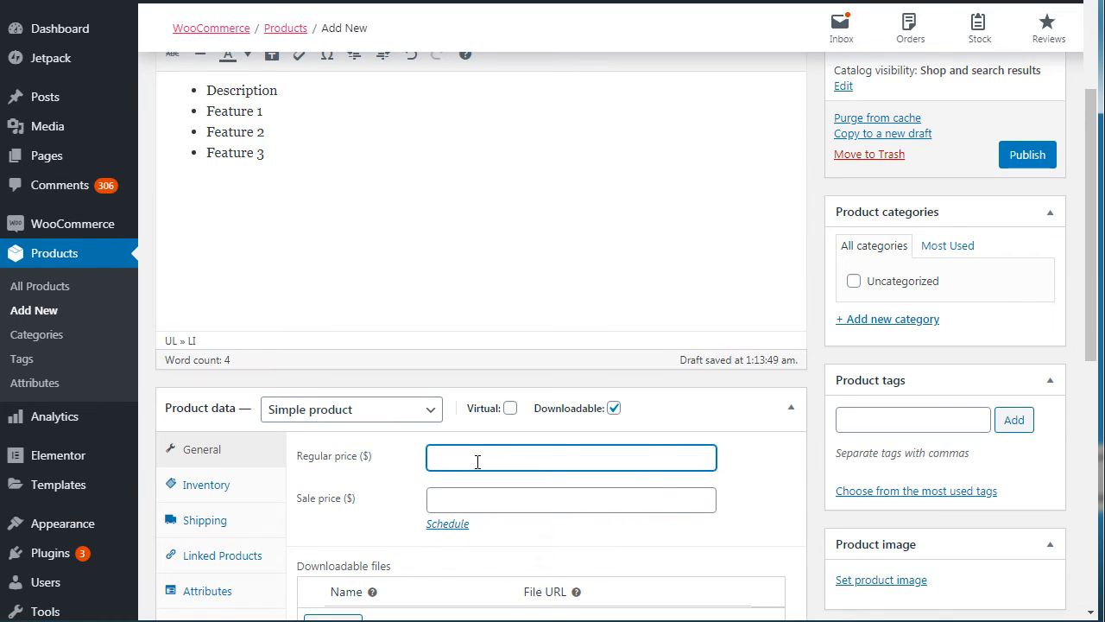
pyautogui.write('30')
pyautogui.click(453, 497)
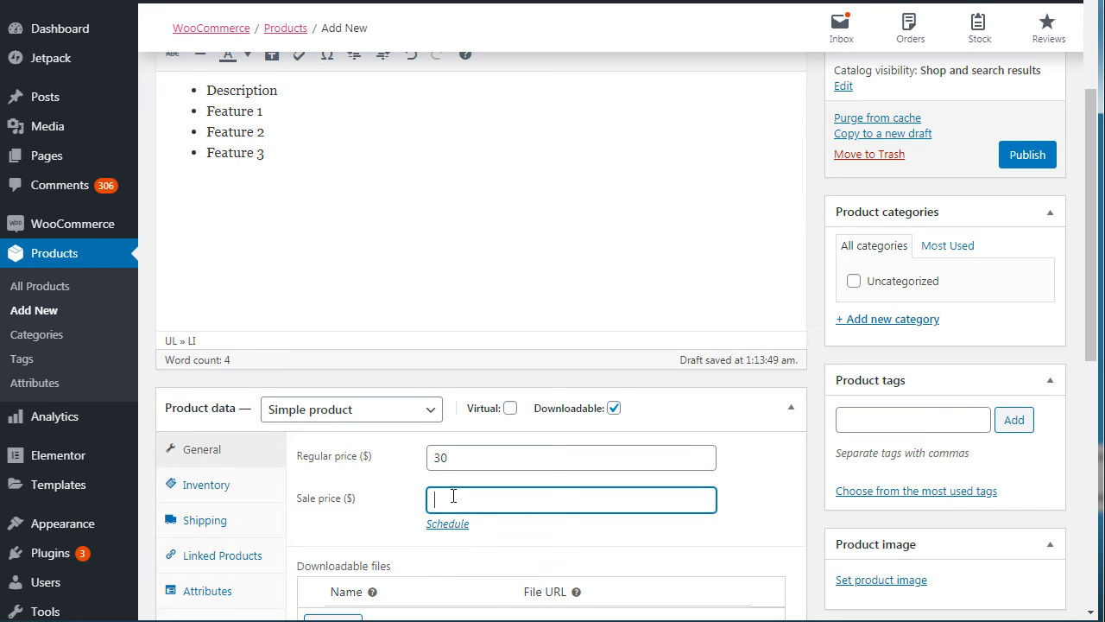
pyautogui.write('10')
pyautogui.click(1023, 162)
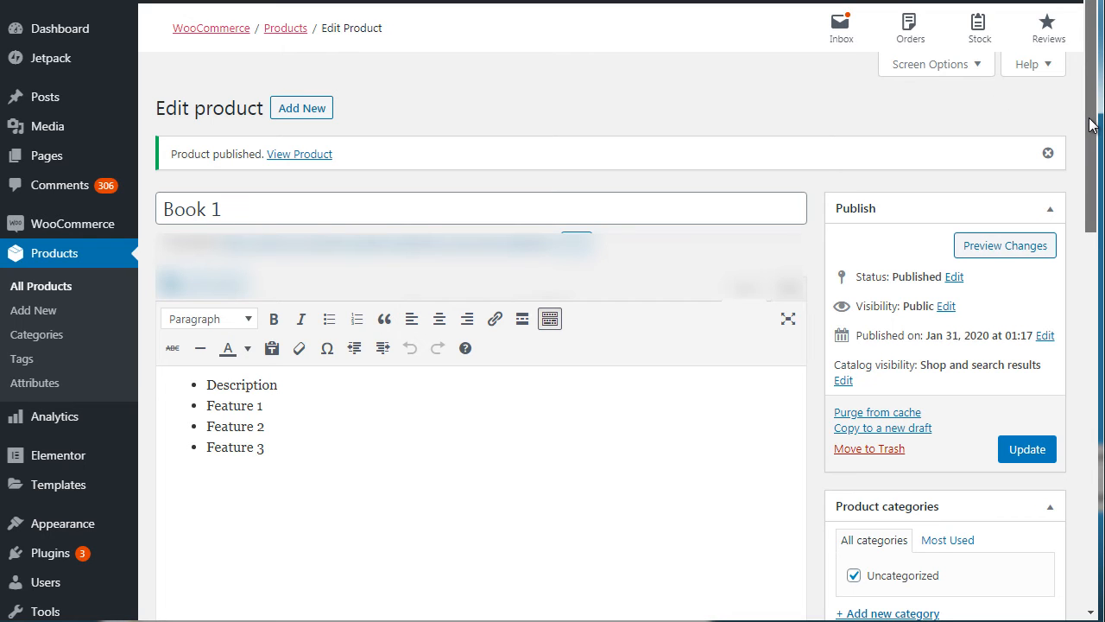
# Open the product categories and product tags management pages in separate new browser tabs
pyautogui.moveTo(1091, 126); pyautogui.dragTo(1095, 210)
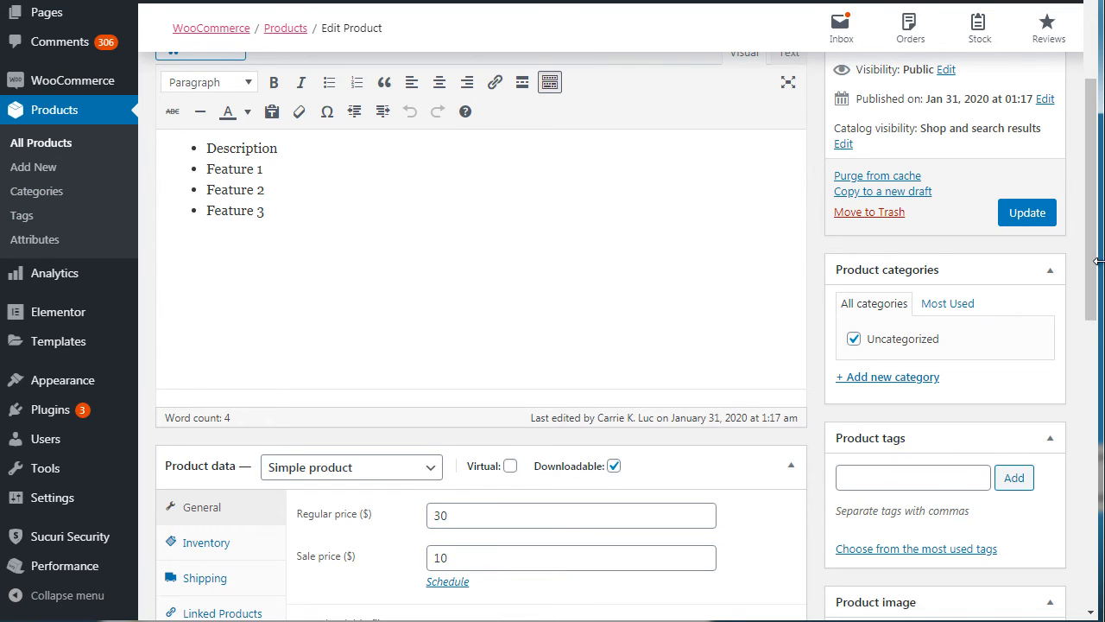
pyautogui.moveTo(1093, 265); pyautogui.dragTo(1095, 304)
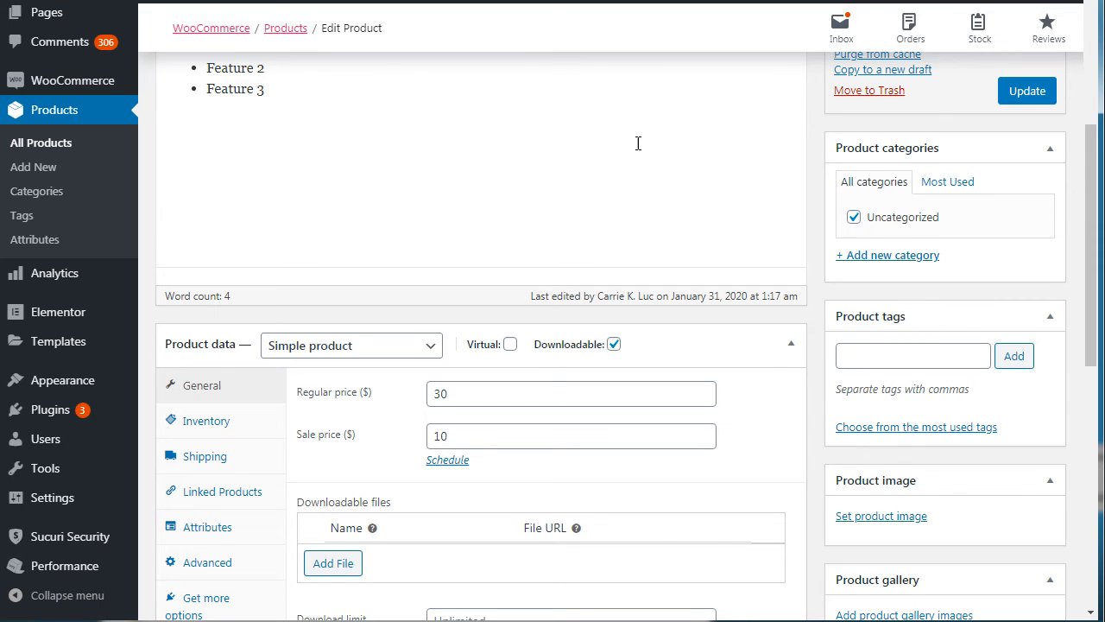
pyautogui.rightClick(45, 201)
pyautogui.click(72, 207)
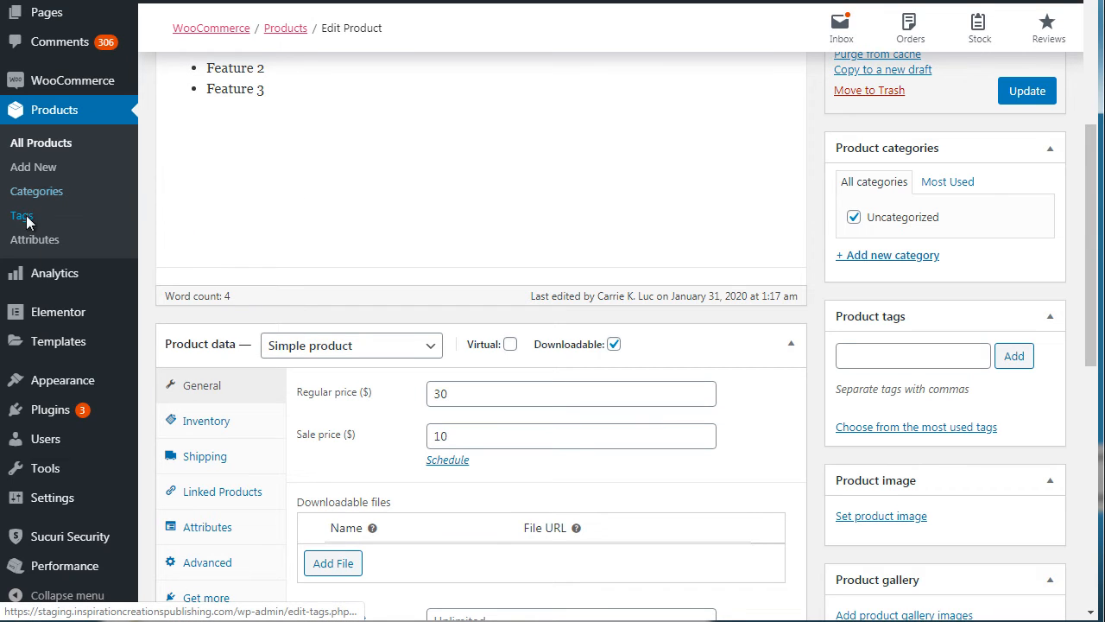
pyautogui.rightClick(25, 223)
pyautogui.click(47, 229)
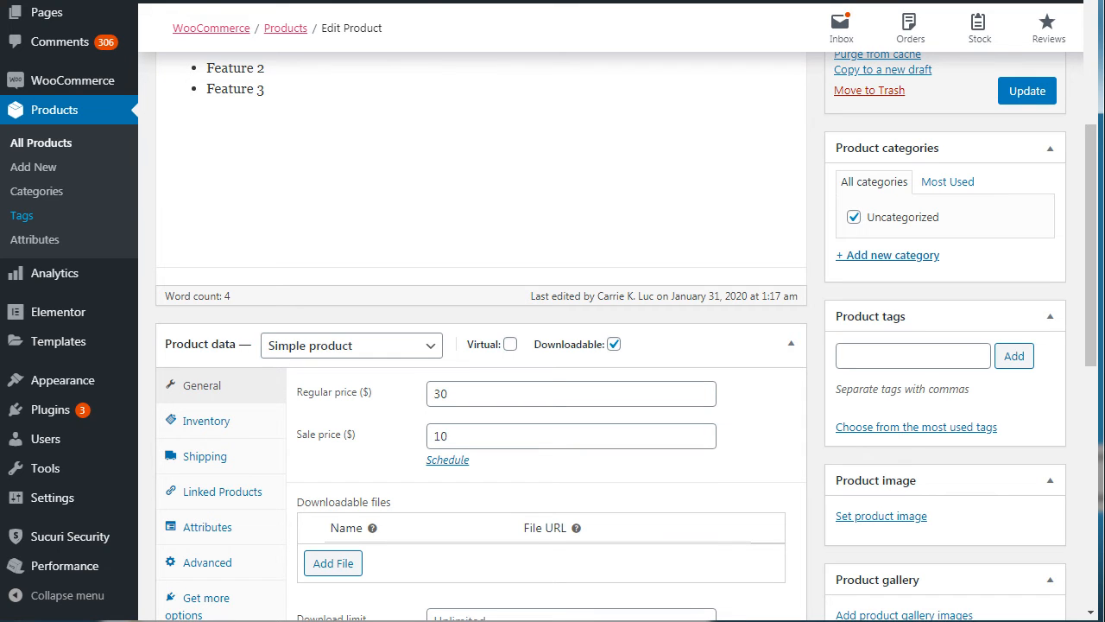
# Look over the product categories and product tags pages, comparing them with the Book 1 edit page
pyautogui.click(311, 1)
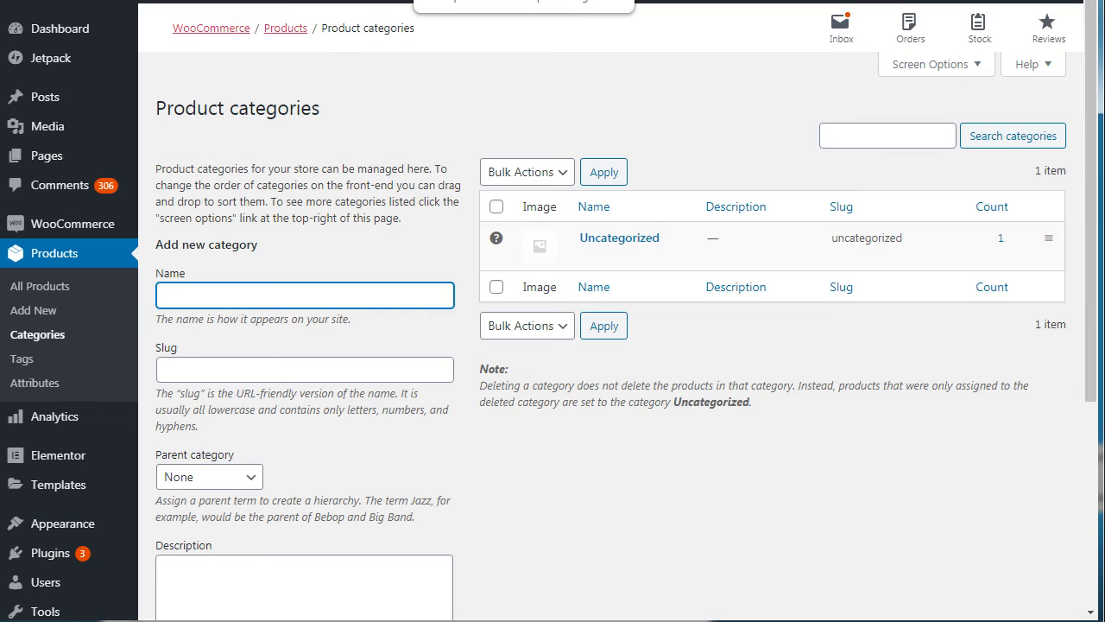
pyautogui.click(484, 1)
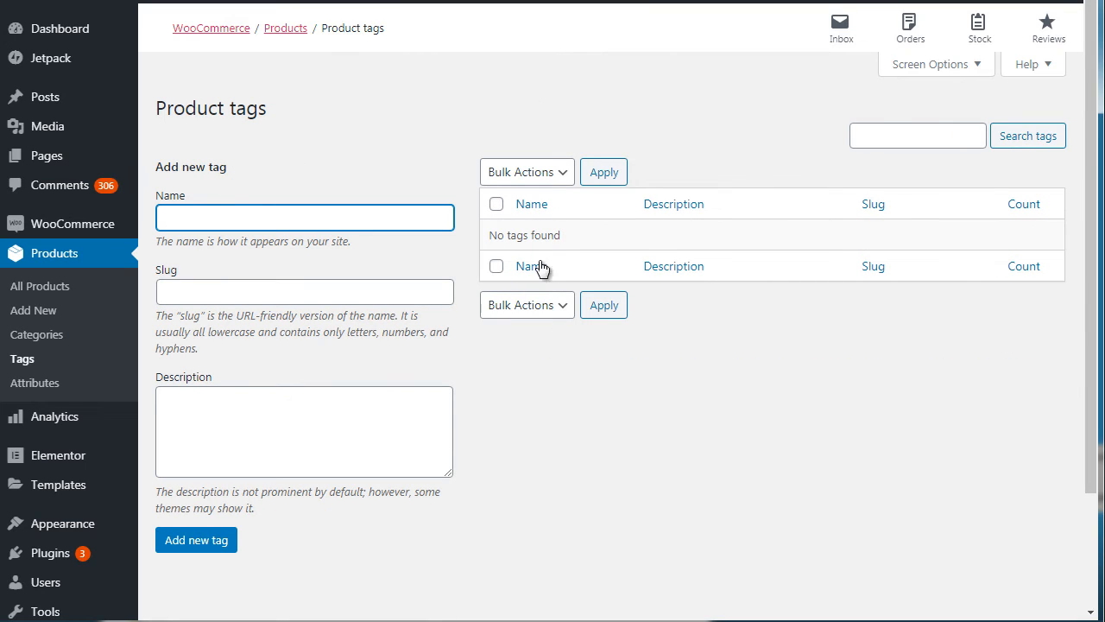
pyautogui.click(413, 96)
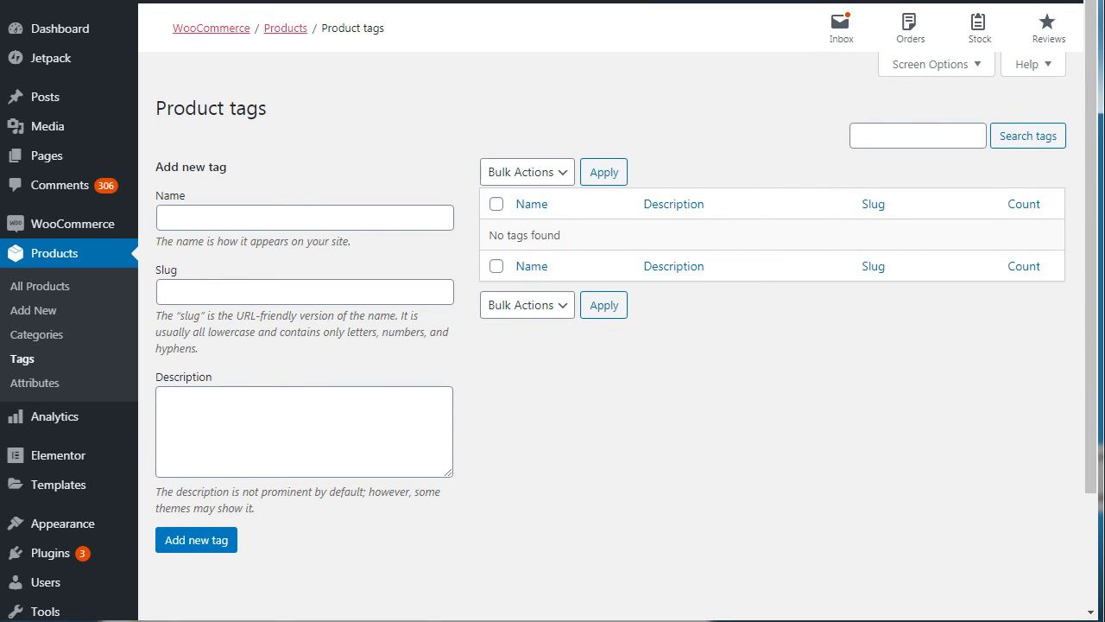
pyautogui.click(389, 1)
pyautogui.click(461, 128)
pyautogui.click(259, 0)
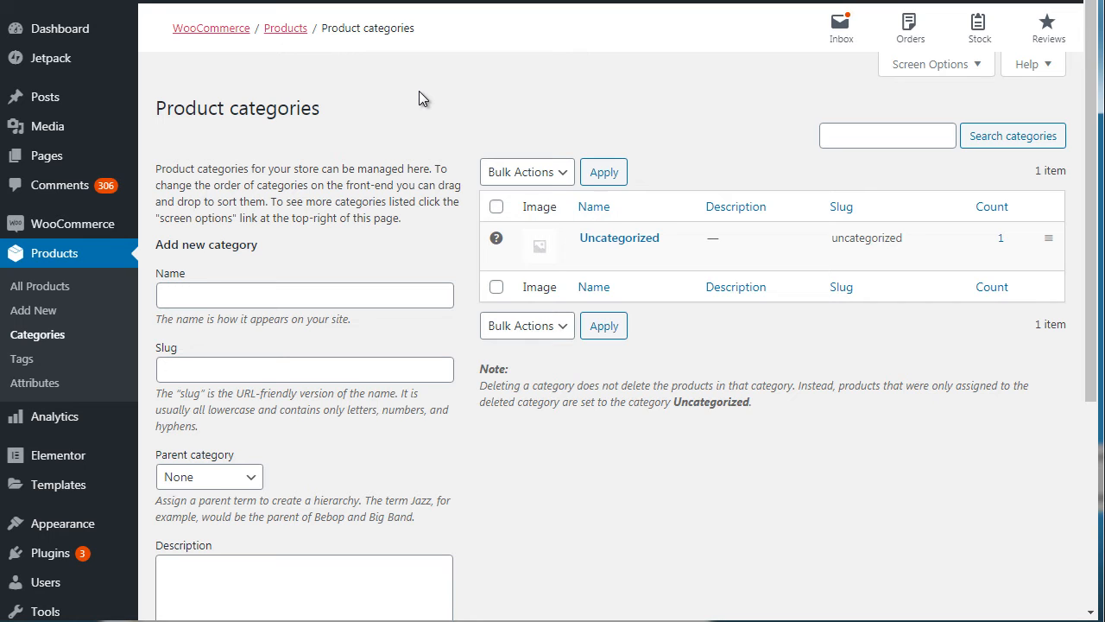
pyautogui.click(259, 1)
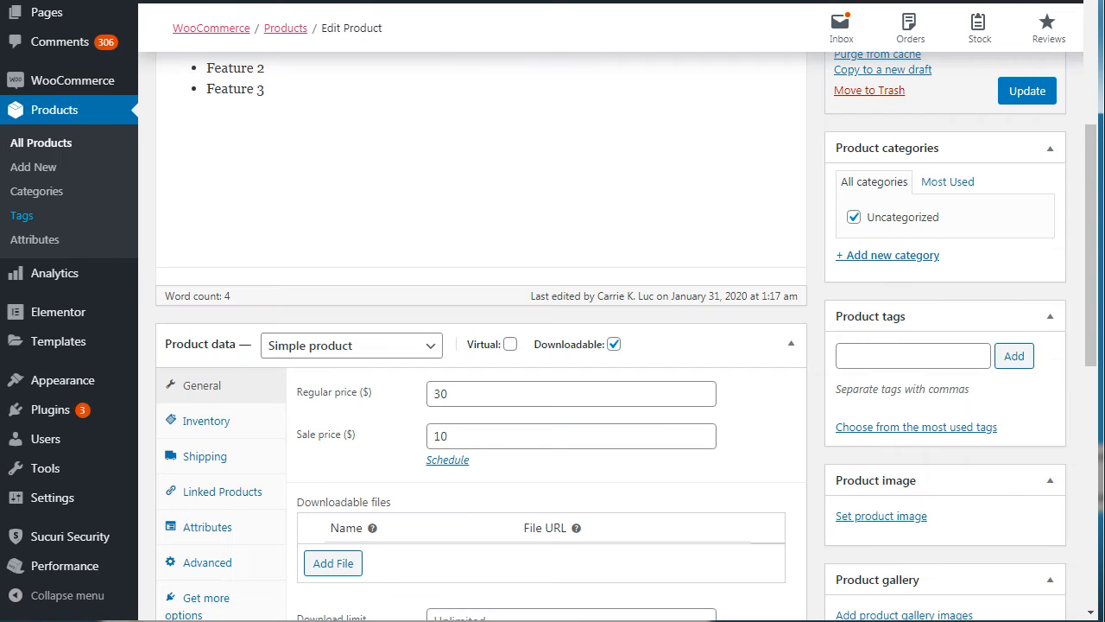
pyautogui.click(352, 1)
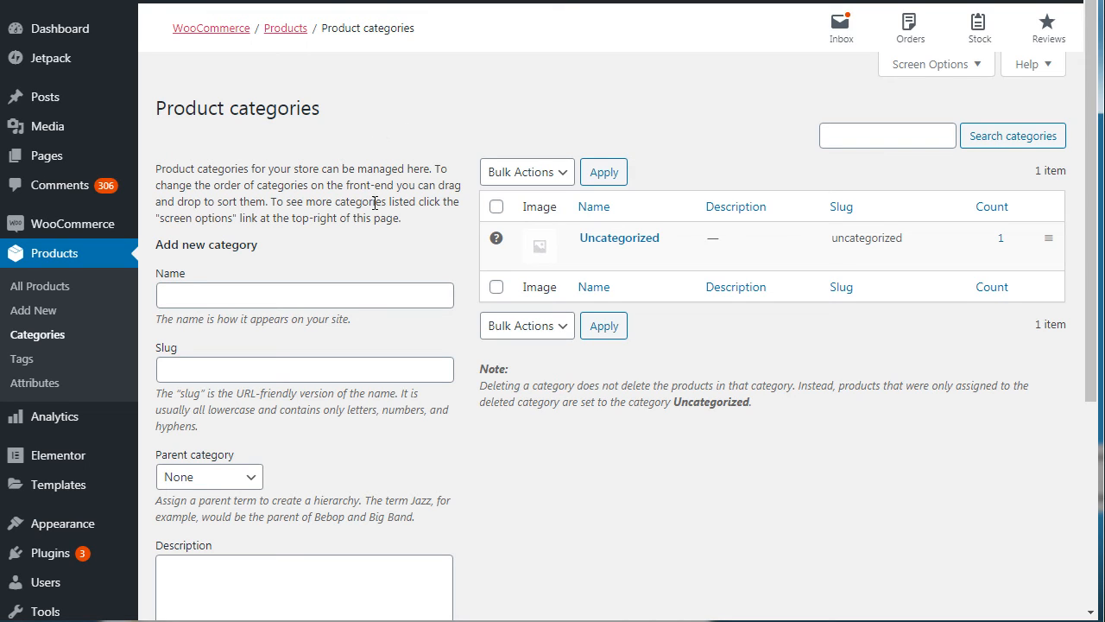
# Enter "Filters" as the name of the new product category
pyautogui.click(244, 295)
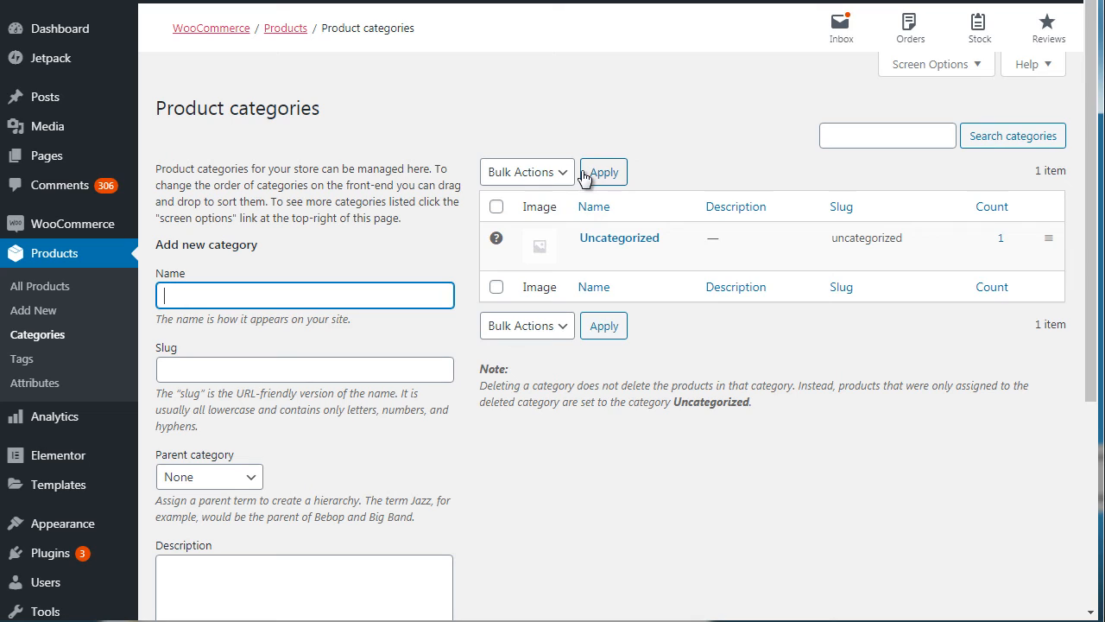
pyautogui.click(463, 143)
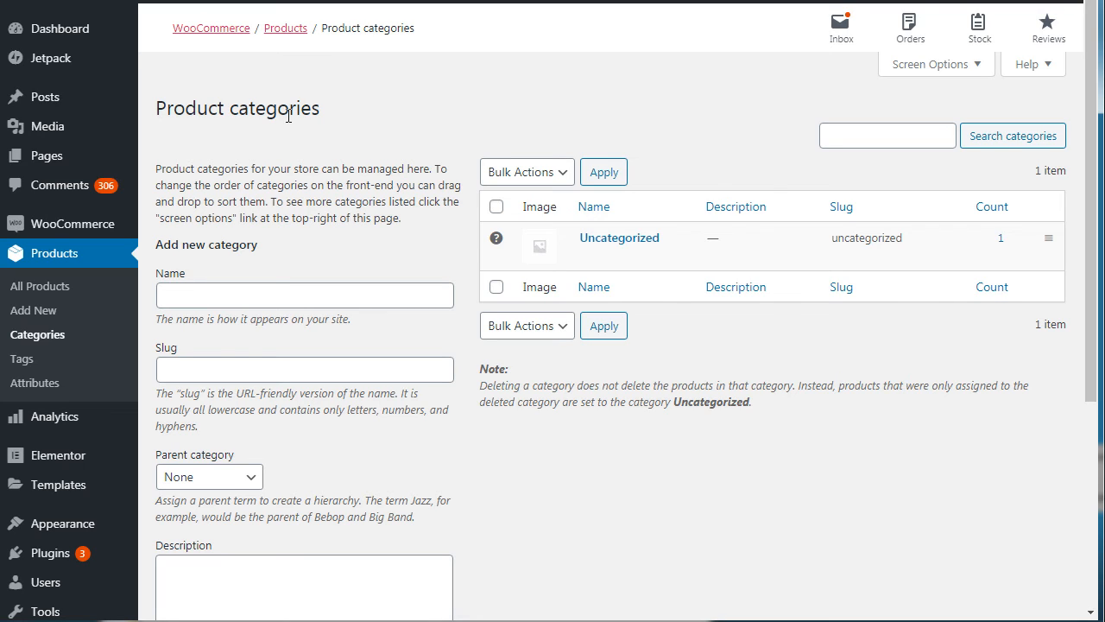
pyautogui.click(199, 301)
pyautogui.write('F')
pyautogui.press('BackSpace')
pyautogui.write('Wa')
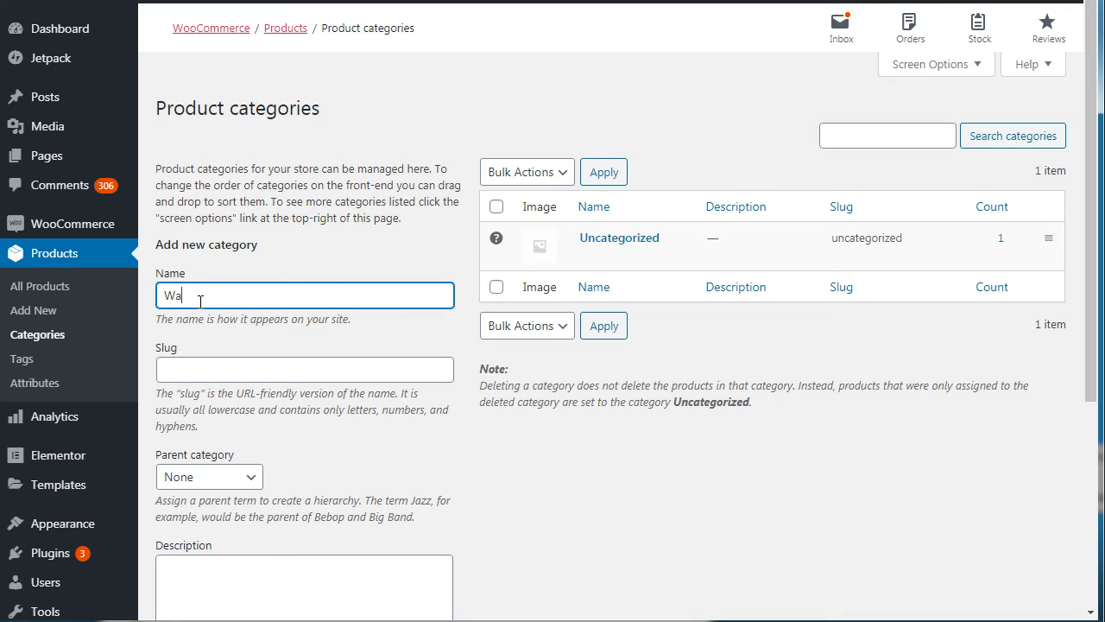
pyautogui.write('tereilters')
pyautogui.hotkey('ctrl', 'a')
pyautogui.write('Filters')
pyautogui.hotkey('ctrl', 'a')
pyautogui.click(416, 112)
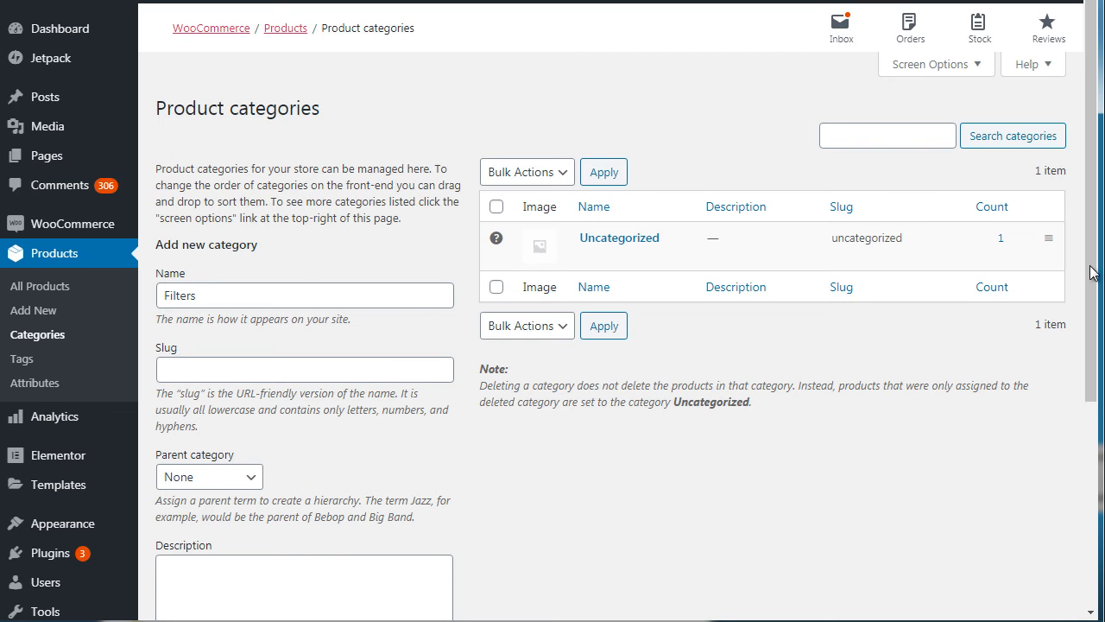
# Set the new category's slug to "water-filters"
pyautogui.scroll(-2, 1097, 315)
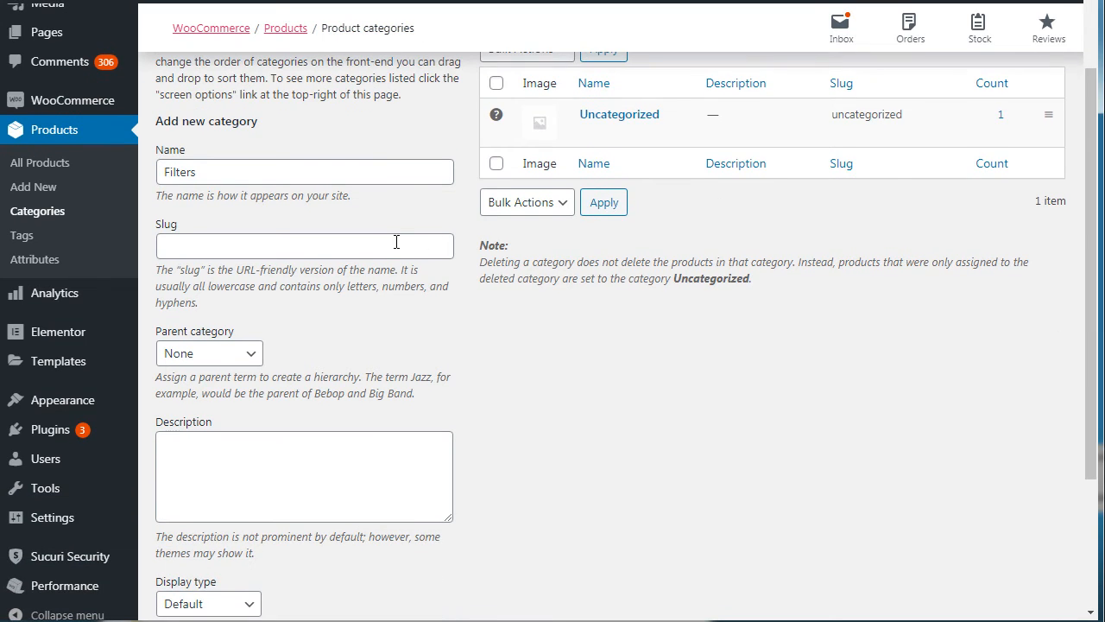
pyautogui.click(396, 243)
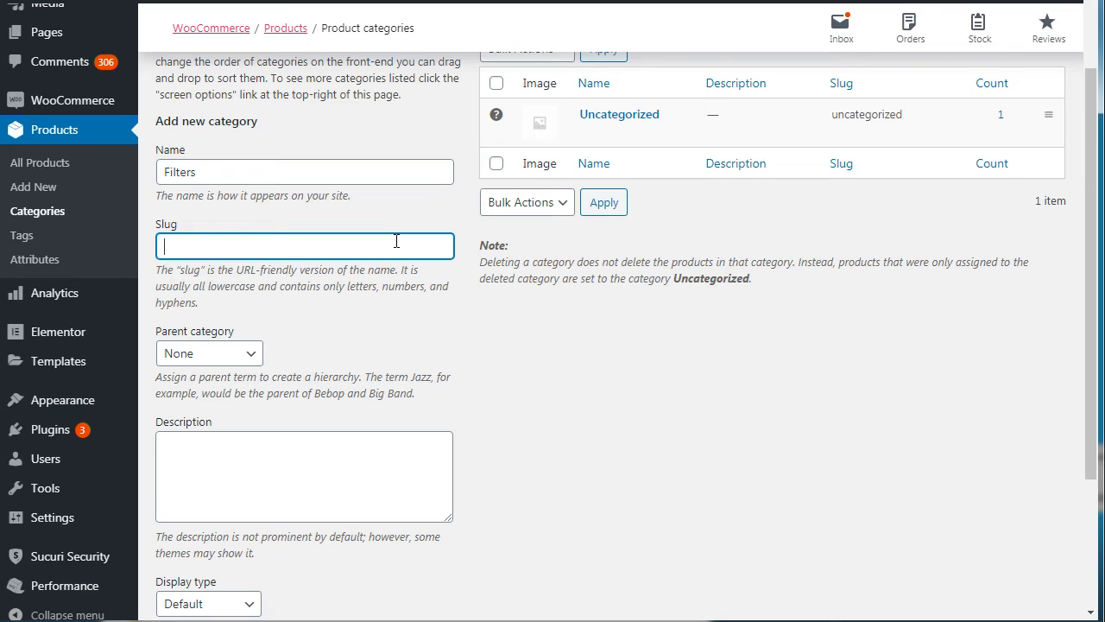
pyautogui.write('water-filters')
# Enter "Water filters" as the category's description and add the new category with no parent and the default display type
pyautogui.click(259, 464)
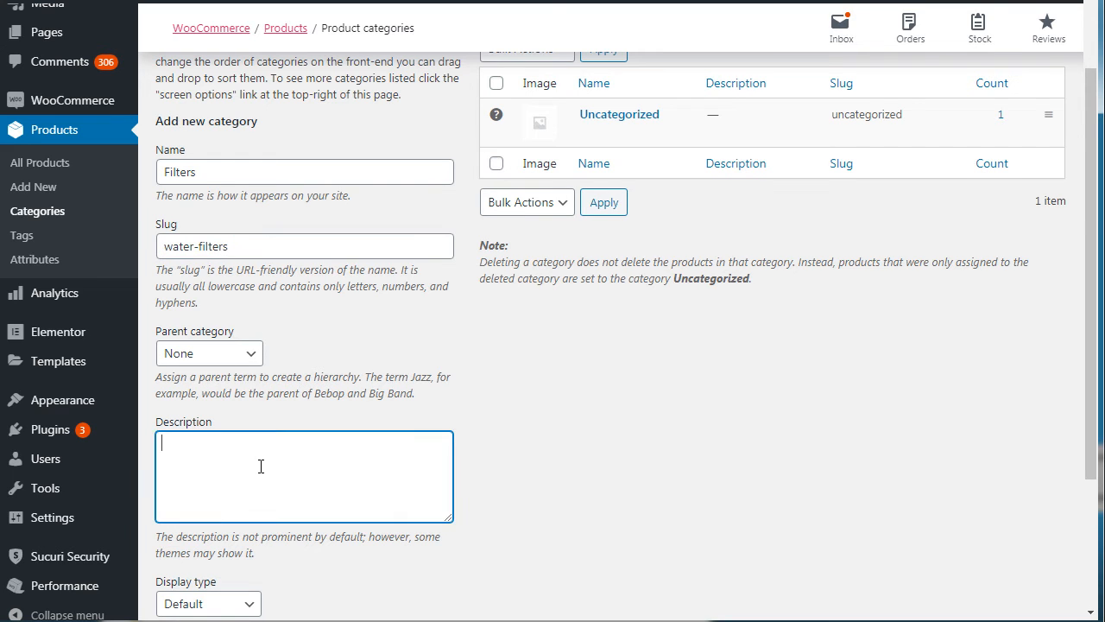
pyautogui.scroll(-3, 1093, 222)
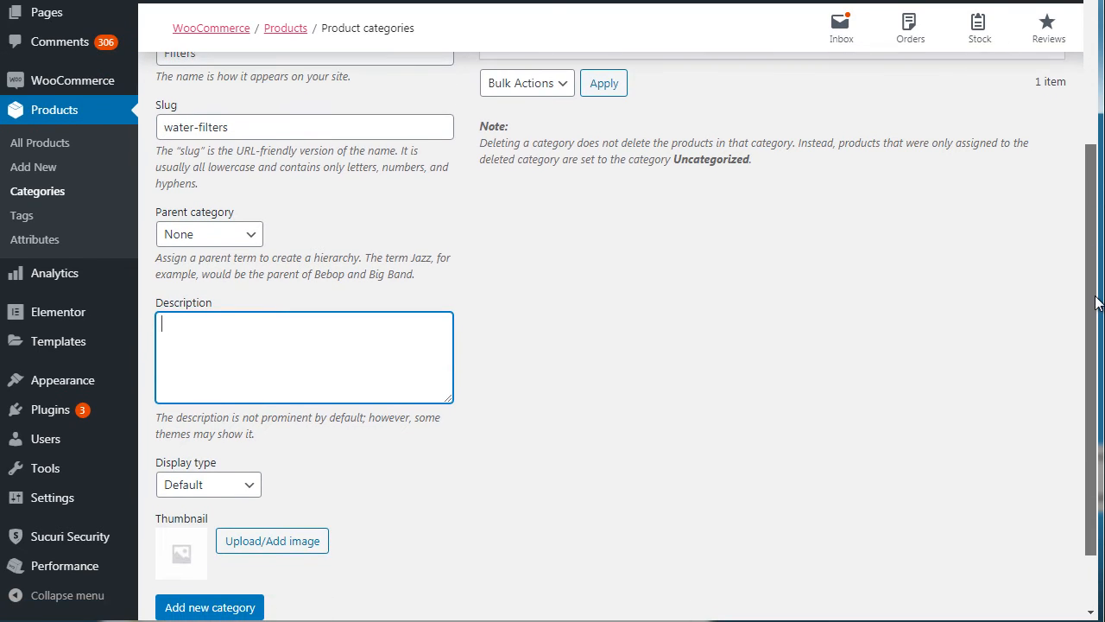
pyautogui.scroll(2, 1099, 341)
pyautogui.scroll(-2, 1098, 341)
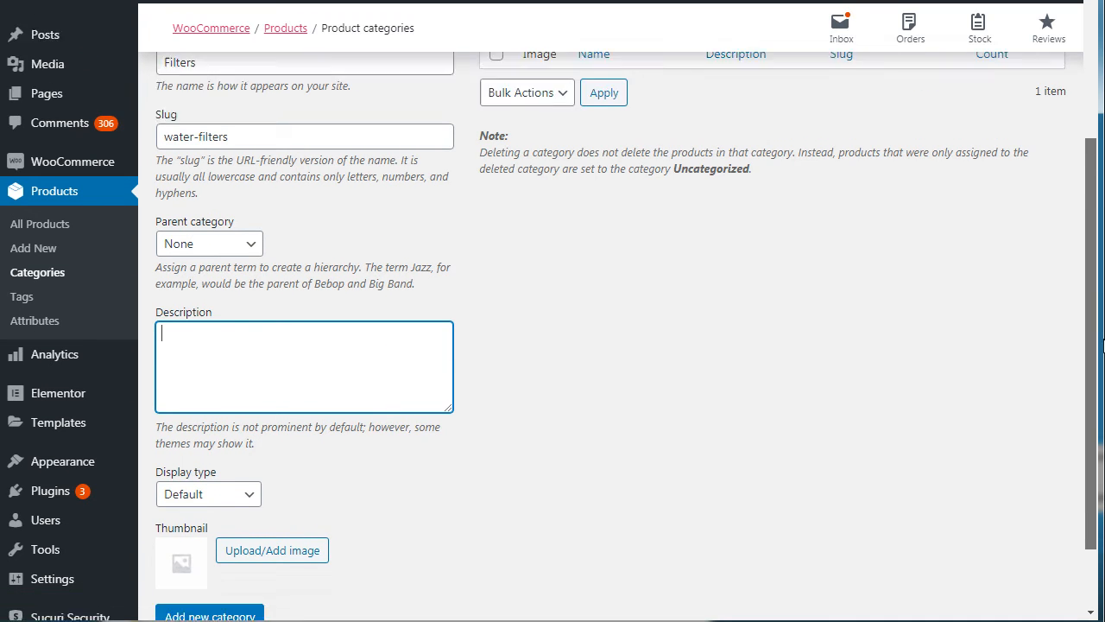
pyautogui.write('Water')
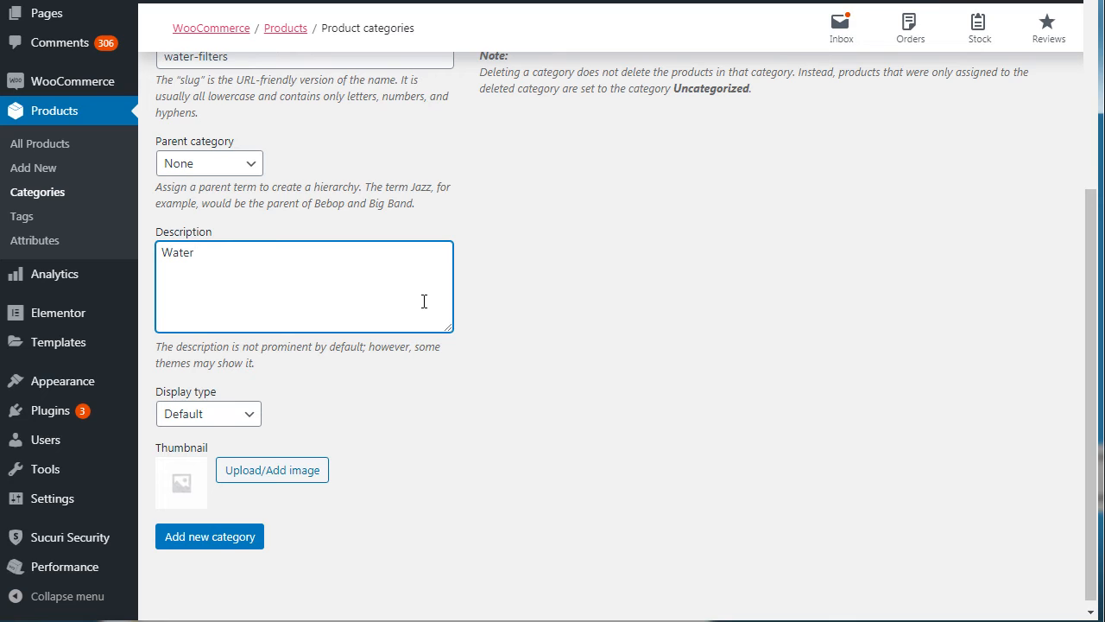
pyautogui.write('c filters')
pyautogui.click(1089, 163)
pyautogui.moveTo(1096, 129); pyautogui.dragTo(1083, 491)
pyautogui.click(253, 535)
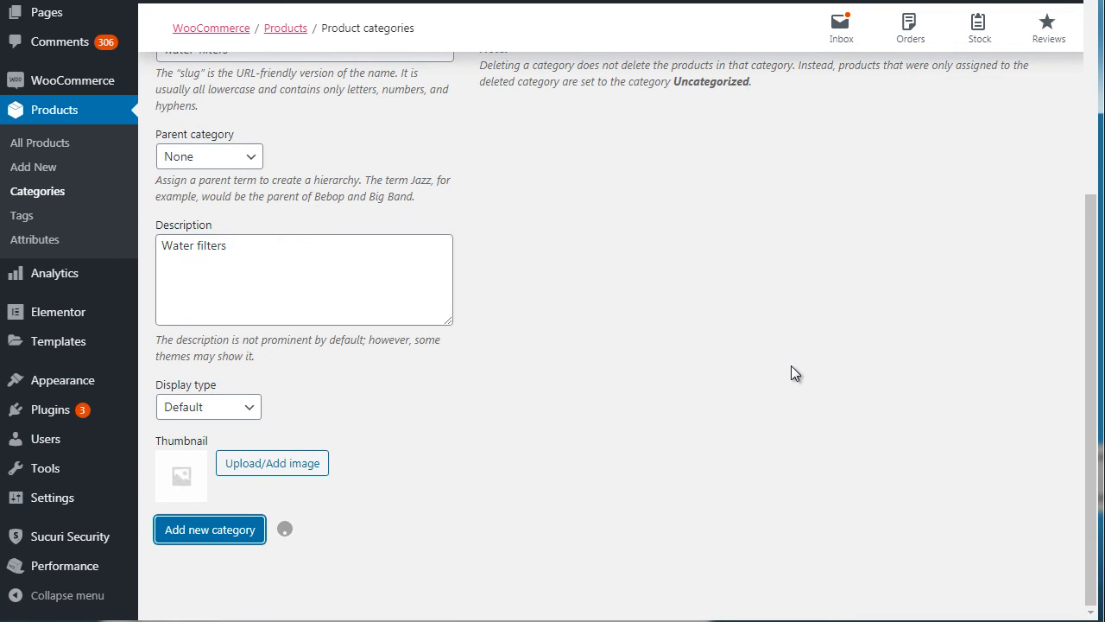
pyautogui.click(1095, 168)
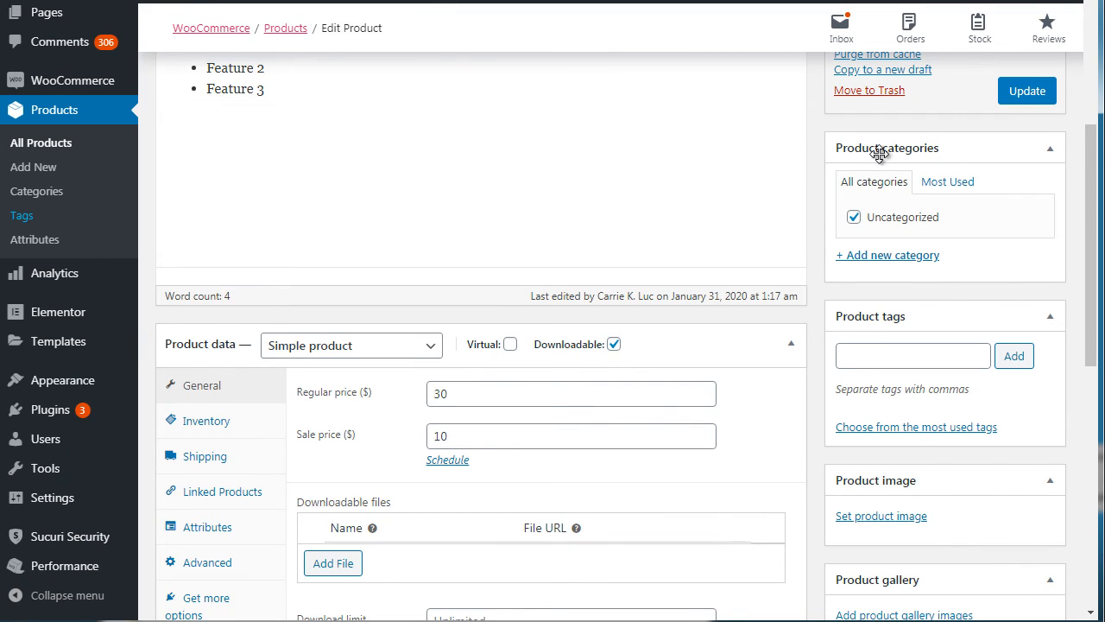
# Update the Book 1 product to refresh its category list, and change its category from Uncategorized to Filters
pyautogui.click(1033, 97)
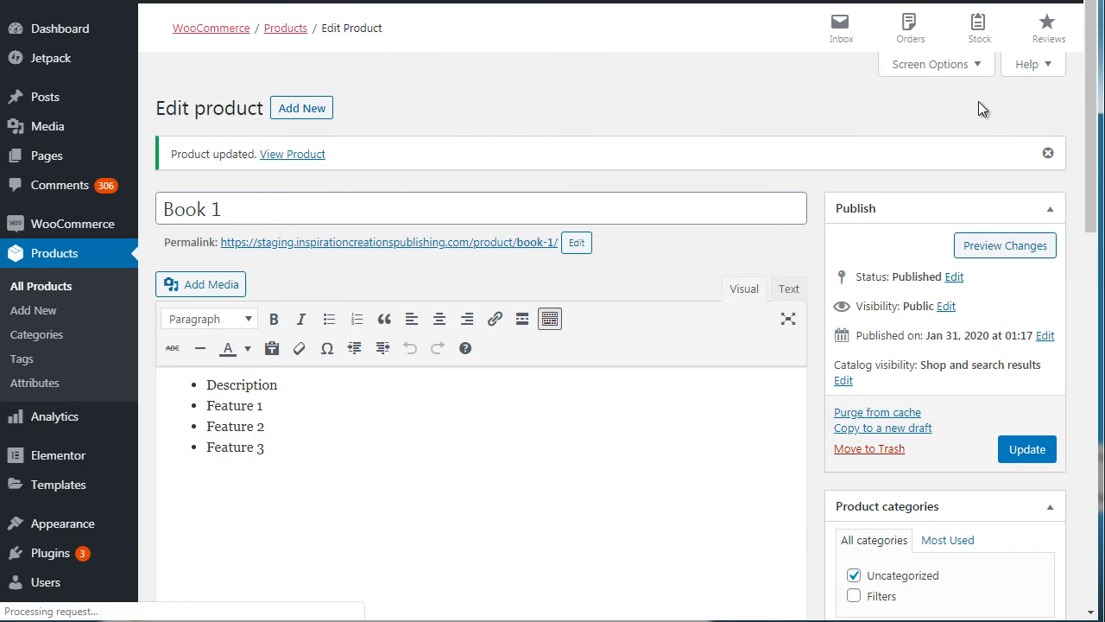
pyautogui.moveTo(1091, 106); pyautogui.dragTo(1090, 223)
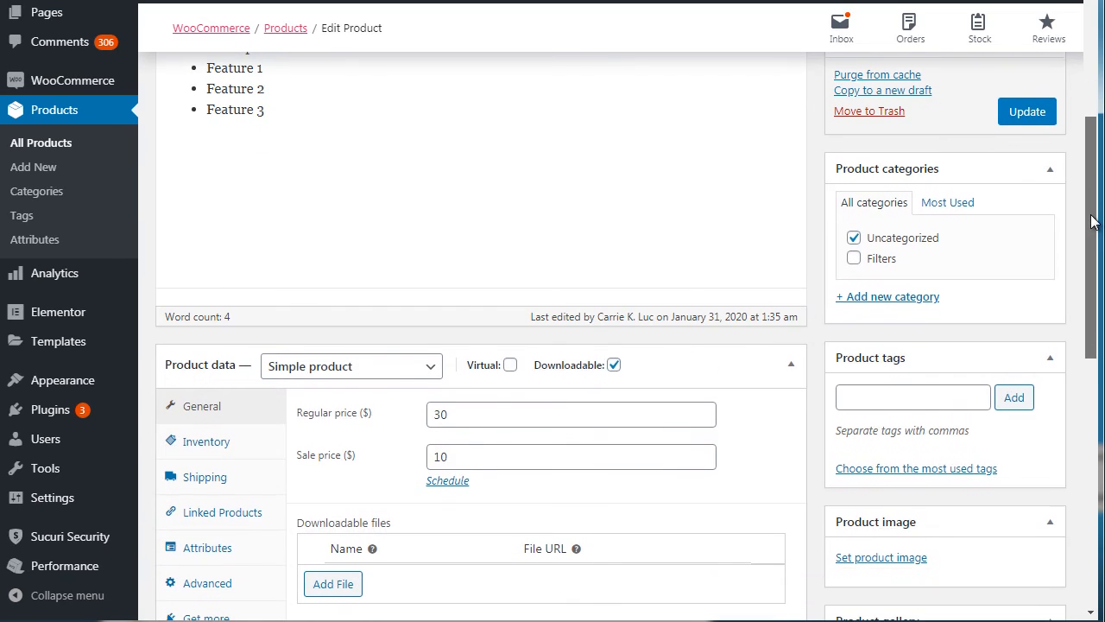
pyautogui.click(854, 240)
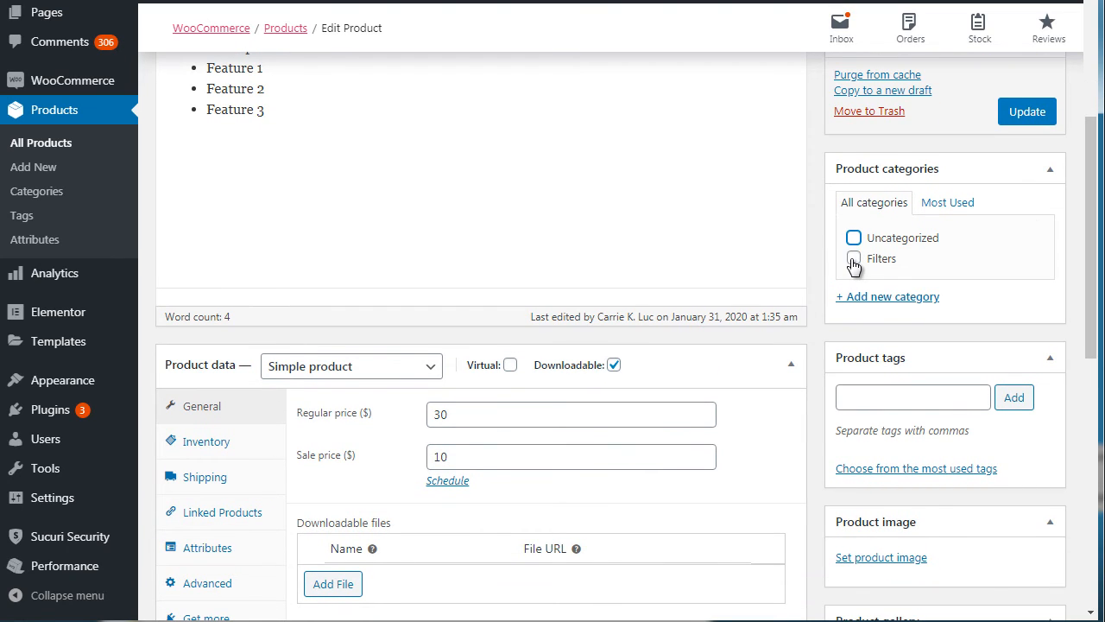
pyautogui.click(853, 259)
pyautogui.moveTo(1093, 208)
pyautogui.mouseDown()
pyautogui.moveTo(1093, 268)
pyautogui.moveTo(1095, 226)
pyautogui.mouseUp()
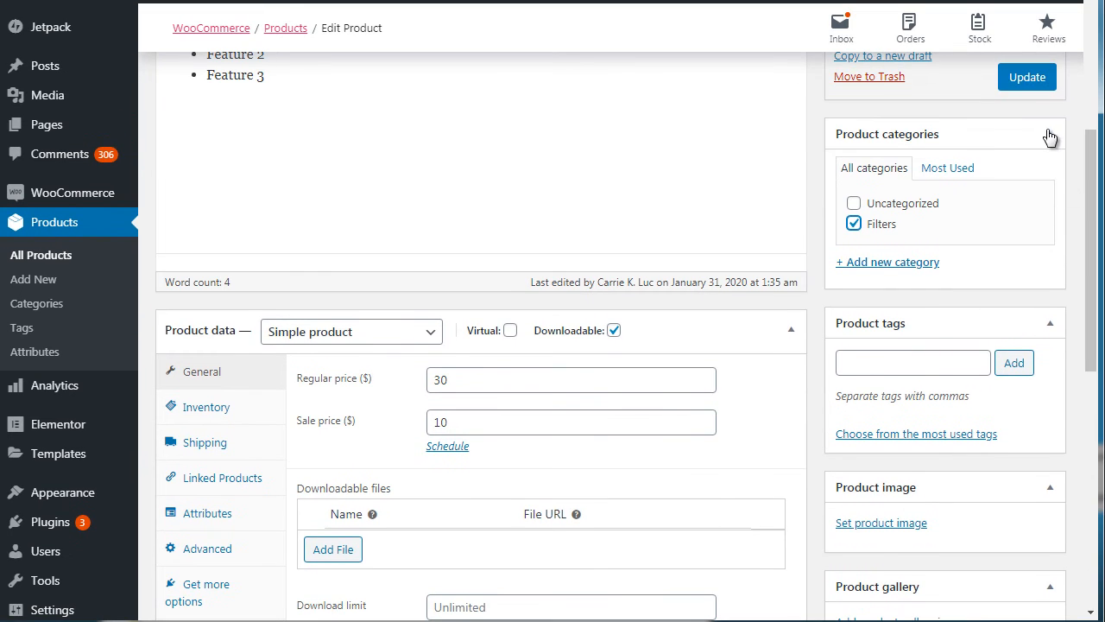
# Update the Book 1 product and refresh the product categories list to check the product count of the Filters category
pyautogui.click(1027, 77)
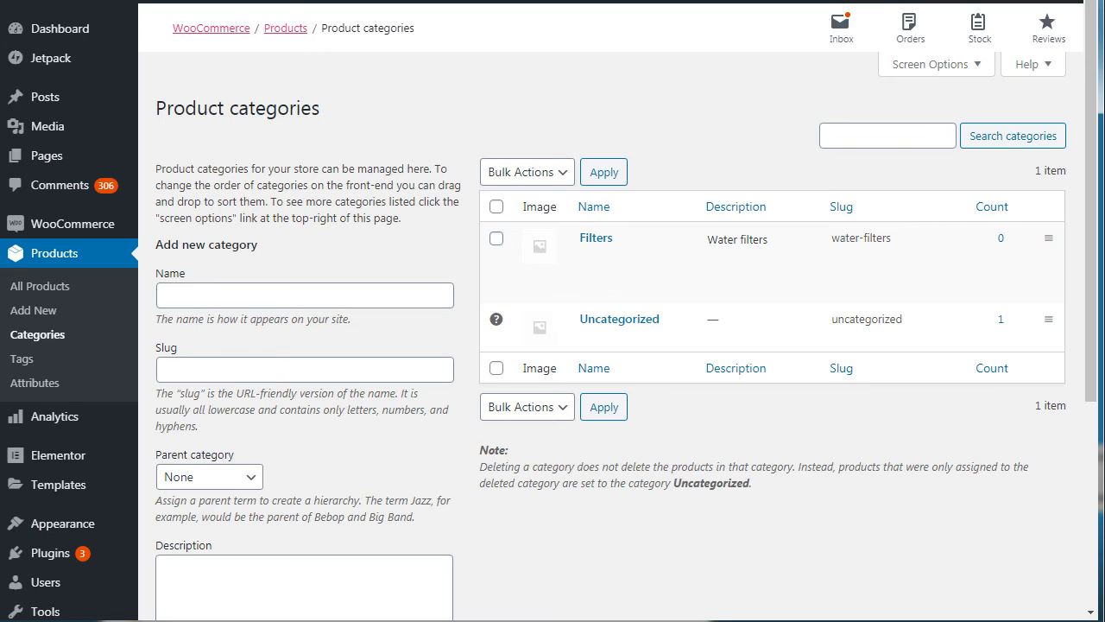
pyautogui.press('F5')
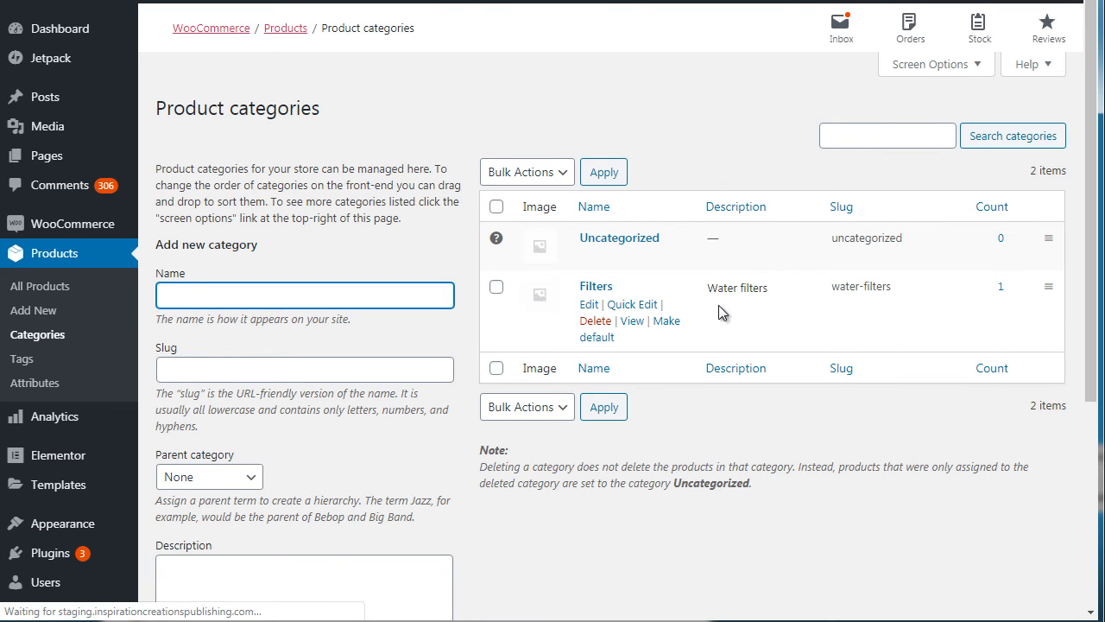
pyautogui.click(1001, 287)
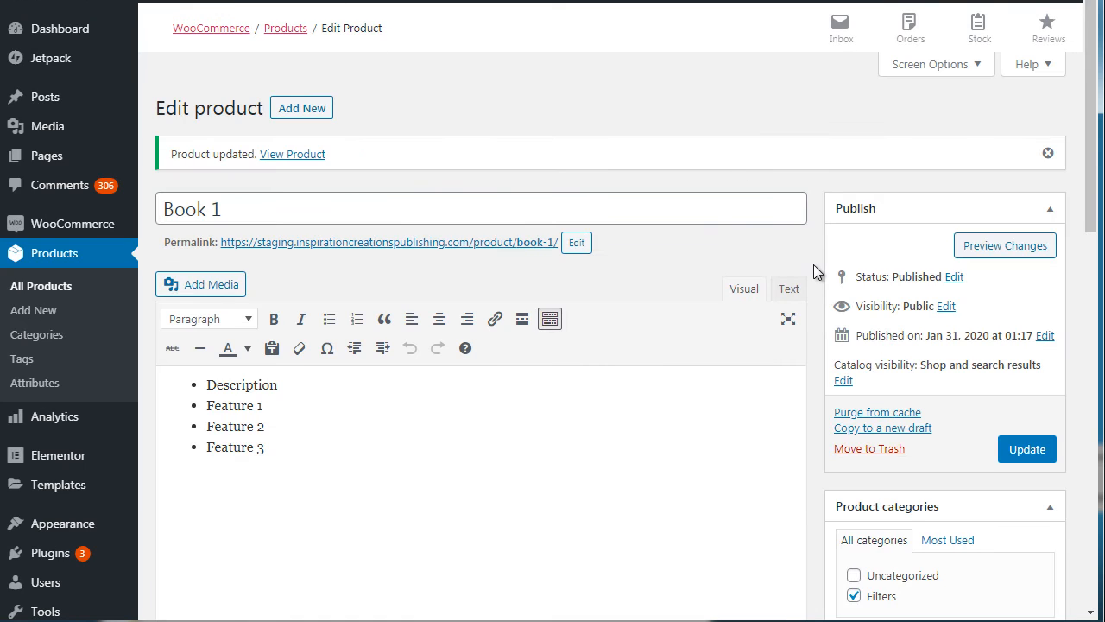
# Add the product tags "filters", "water" and "one year warranty" to Book 1 and update the product
pyautogui.scroll(-3, 1095, 208)
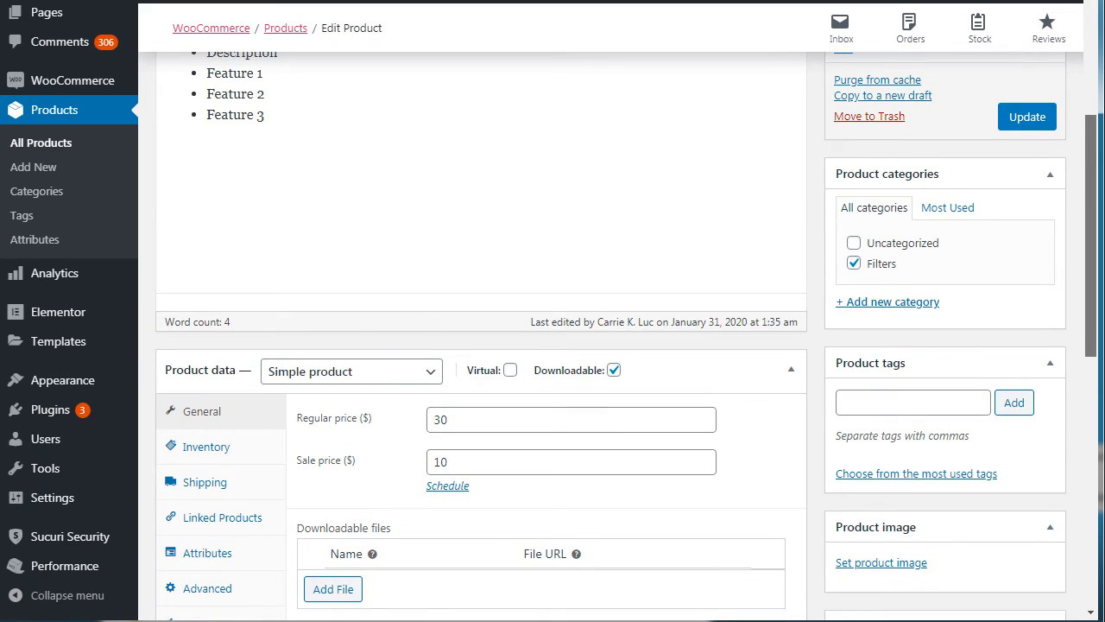
pyautogui.scroll(-2, 696, 87)
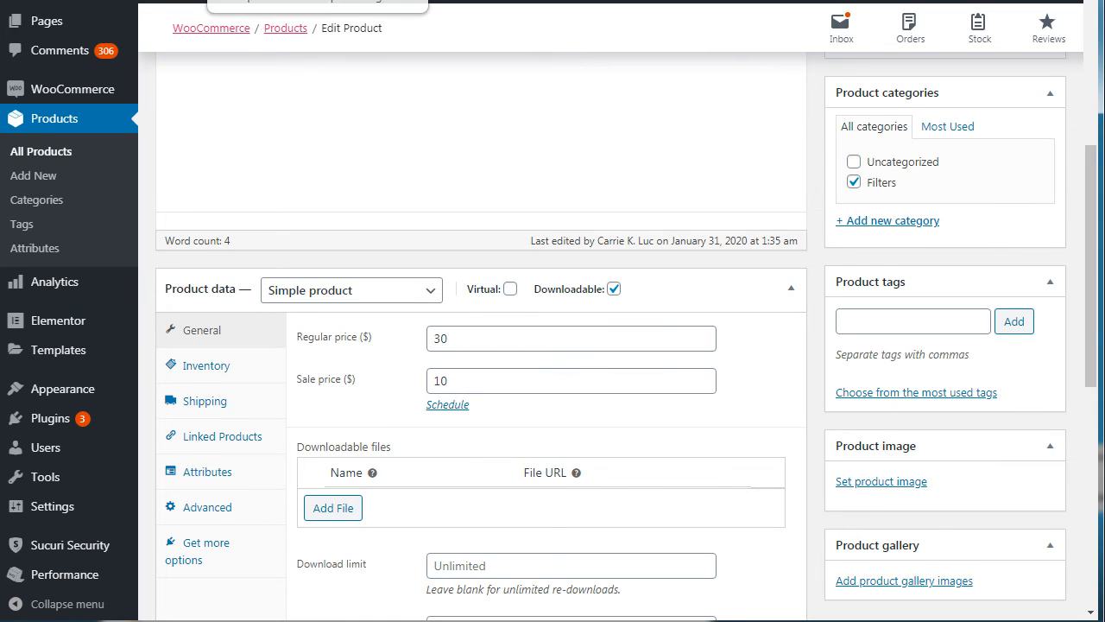
pyautogui.scroll(-2, 878, 200)
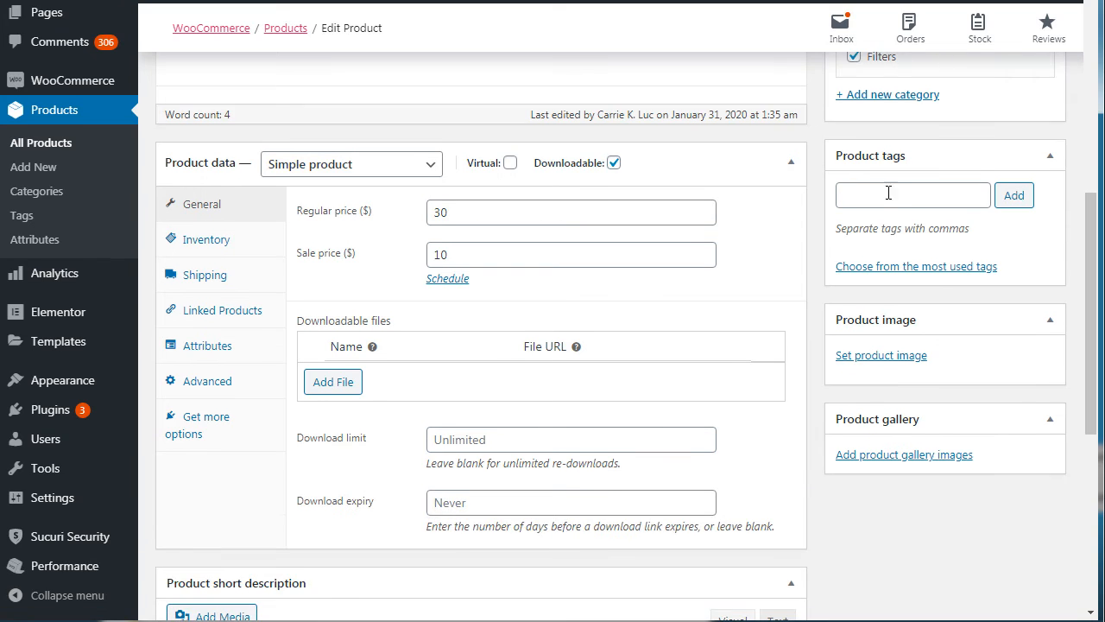
pyautogui.click(880, 200)
pyautogui.write('filters')
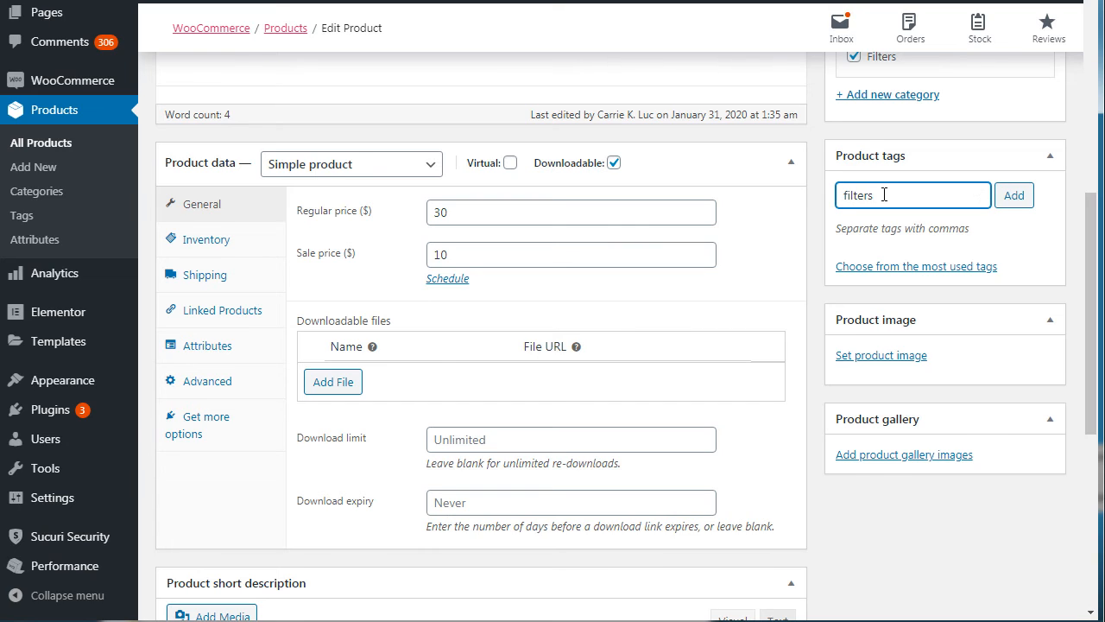
pyautogui.press('Return')
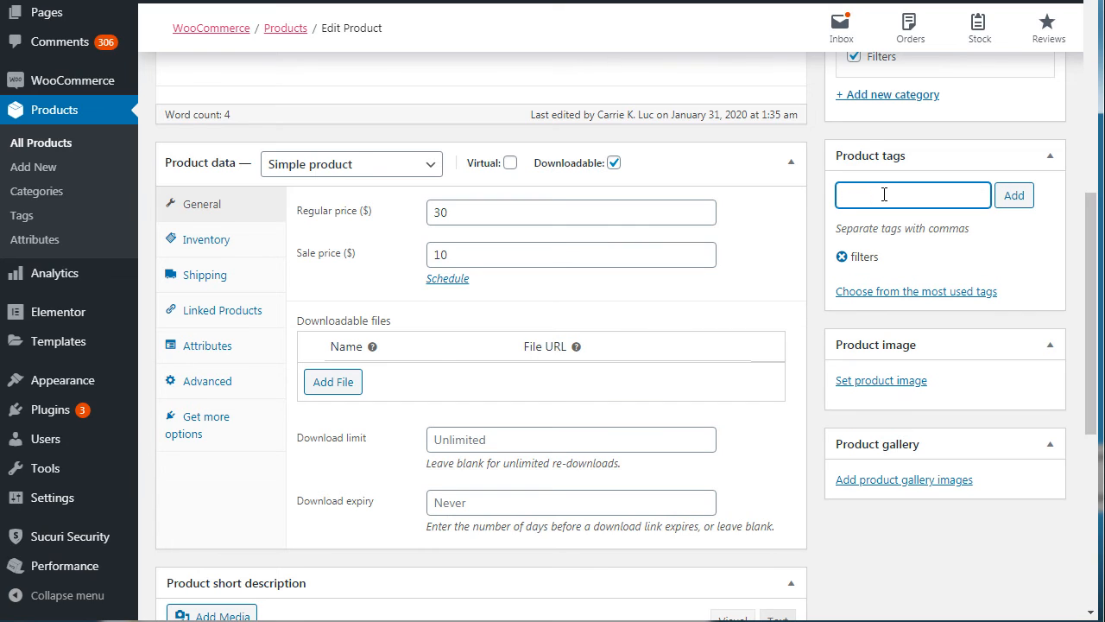
pyautogui.write('water')
pyautogui.press('Return')
pyautogui.write('one year warr')
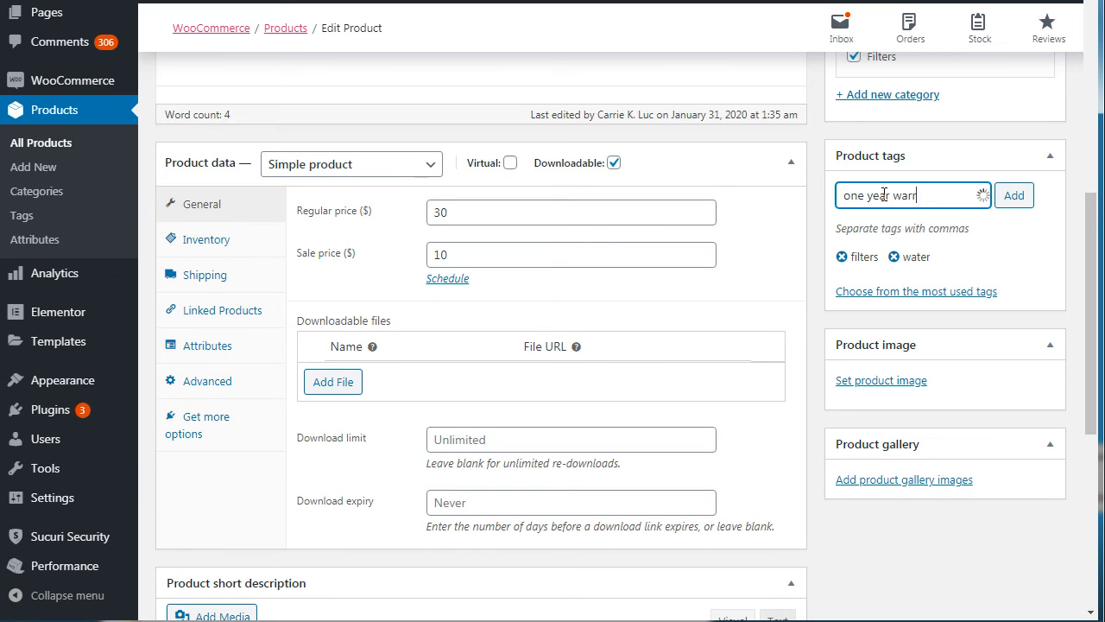
pyautogui.write('anty')
pyautogui.press('Return')
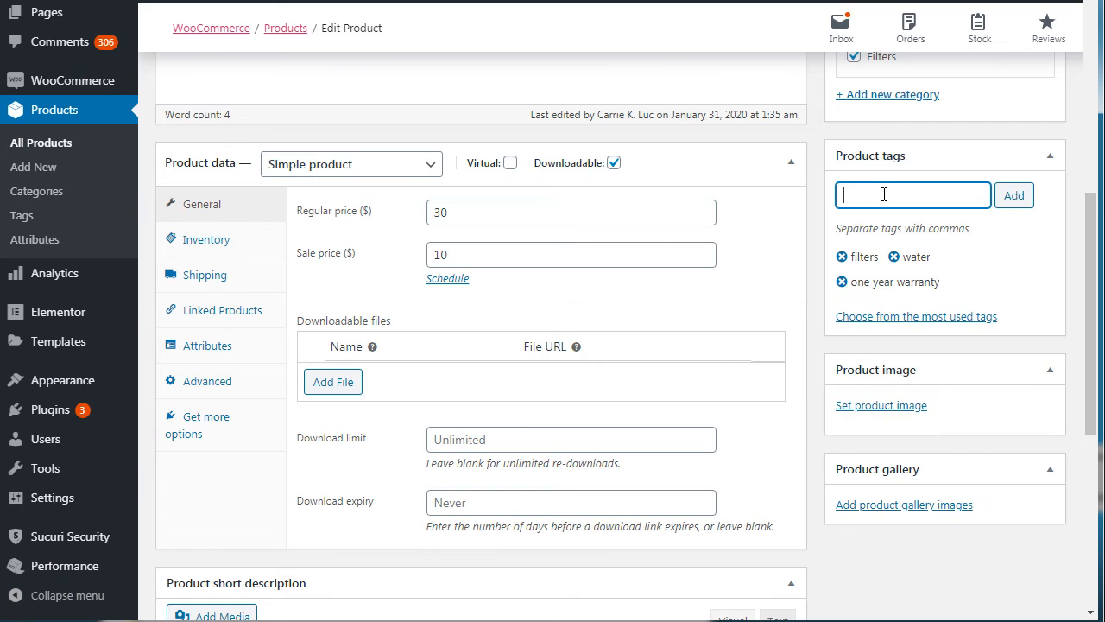
pyautogui.scroll(10, 884, 194)
pyautogui.click(1028, 449)
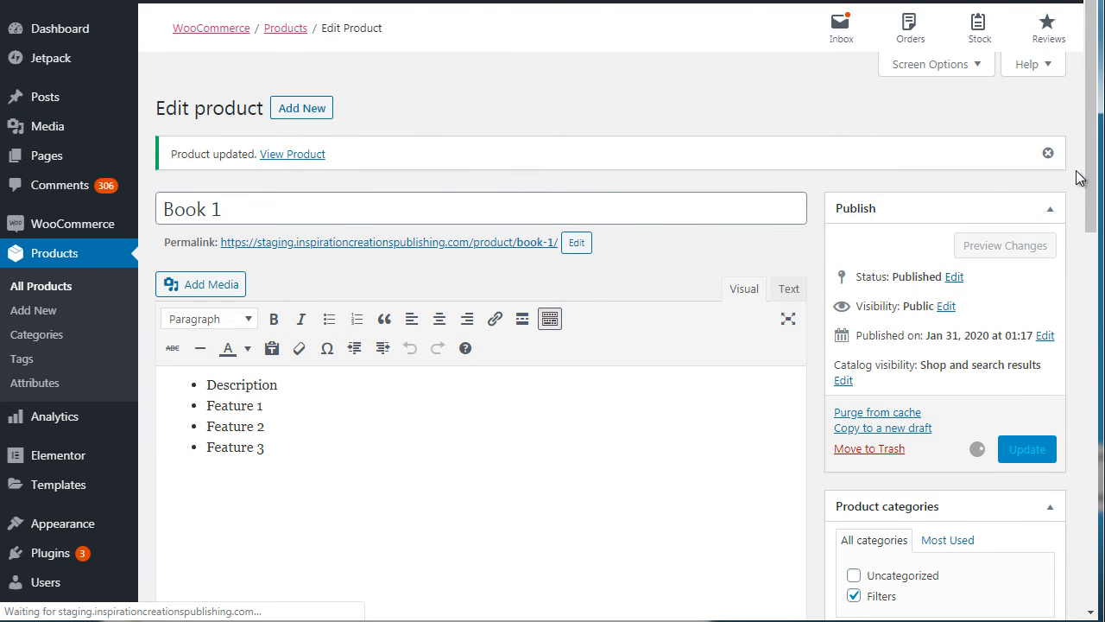
# Open the store's product tags page in a separate tab and review the listed tags and their product counts
pyautogui.scroll(-2, 1089, 198)
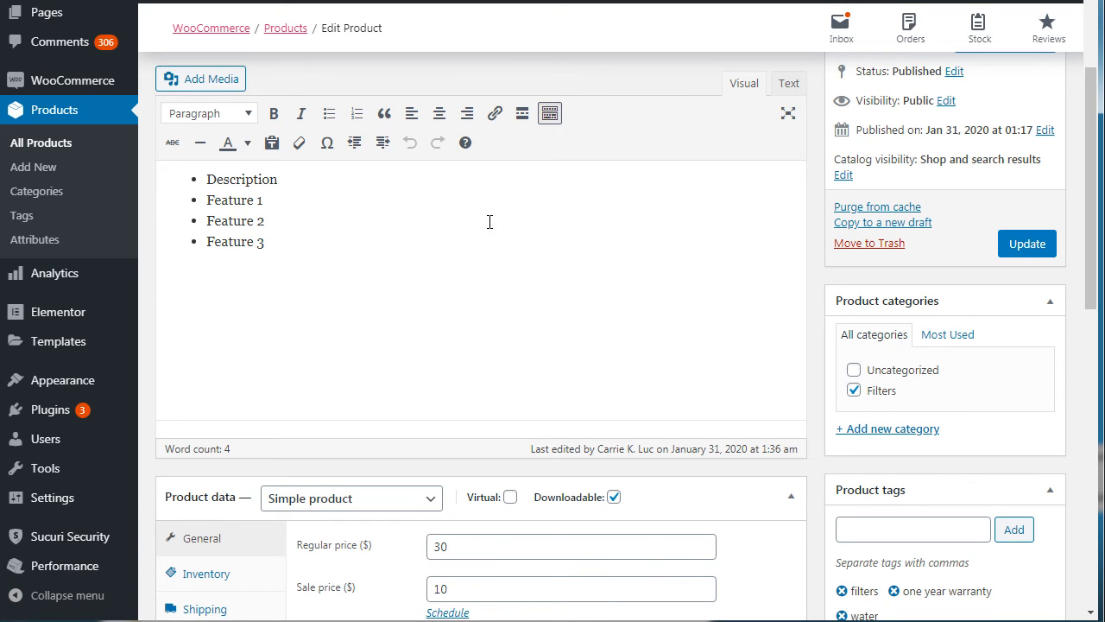
pyautogui.rightClick(32, 215)
pyautogui.click(59, 221)
pyautogui.click(43, 222)
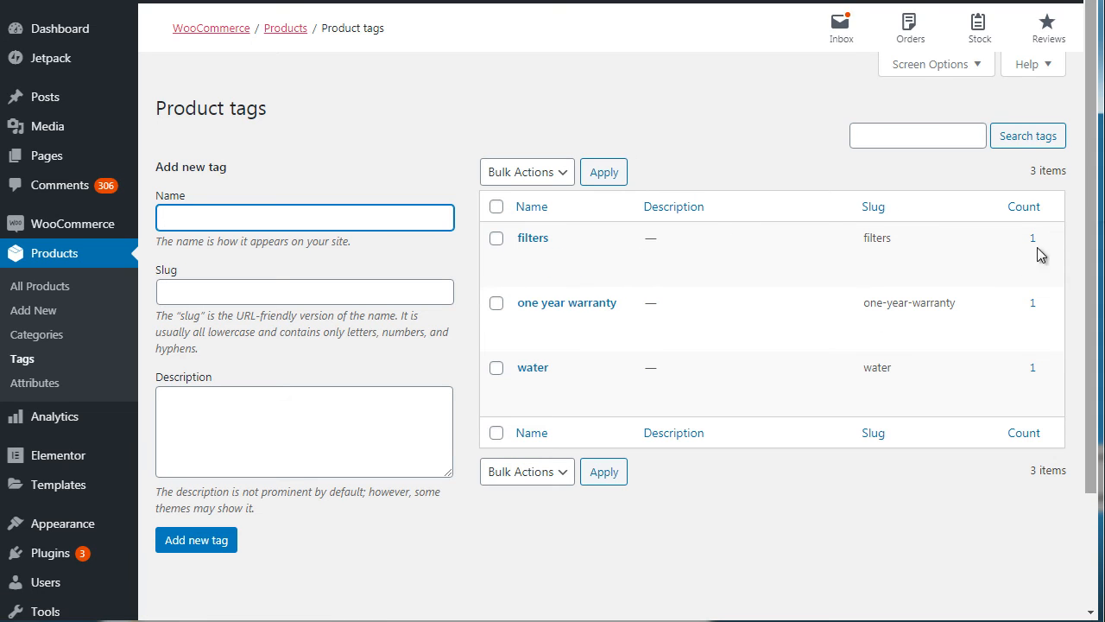
pyautogui.click(462, 163)
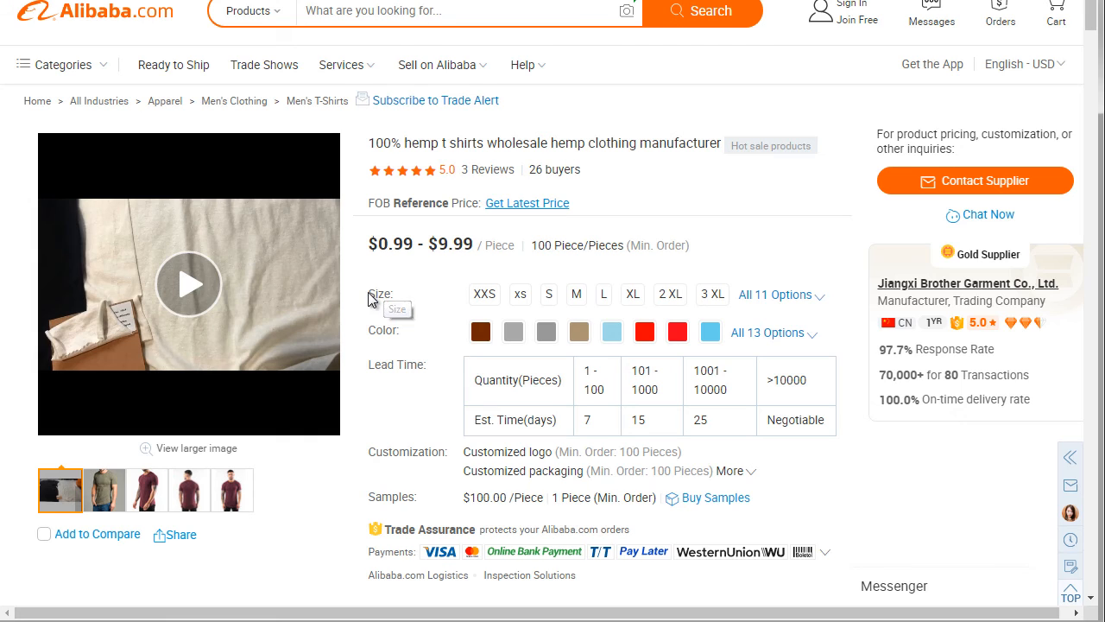
# Switch to the Alibaba hemp t-shirt page and examine its Size options as an example of product attributes
pyautogui.doubleClick(401, 295)
pyautogui.click(394, 300)
pyautogui.moveTo(392, 294); pyautogui.dragTo(364, 293)
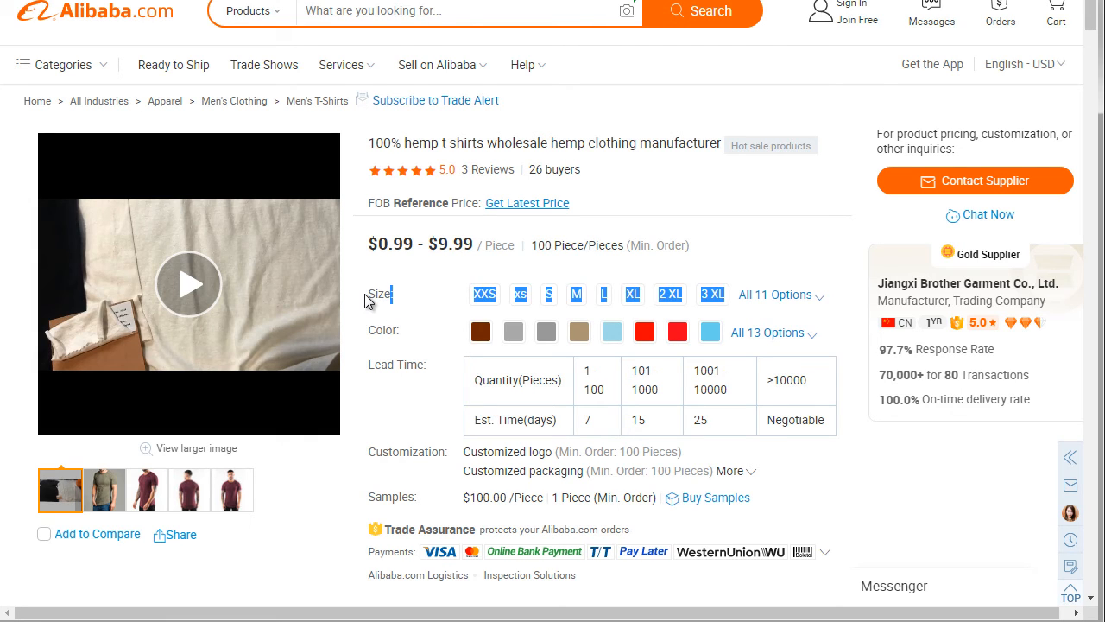
pyautogui.doubleClick(376, 293)
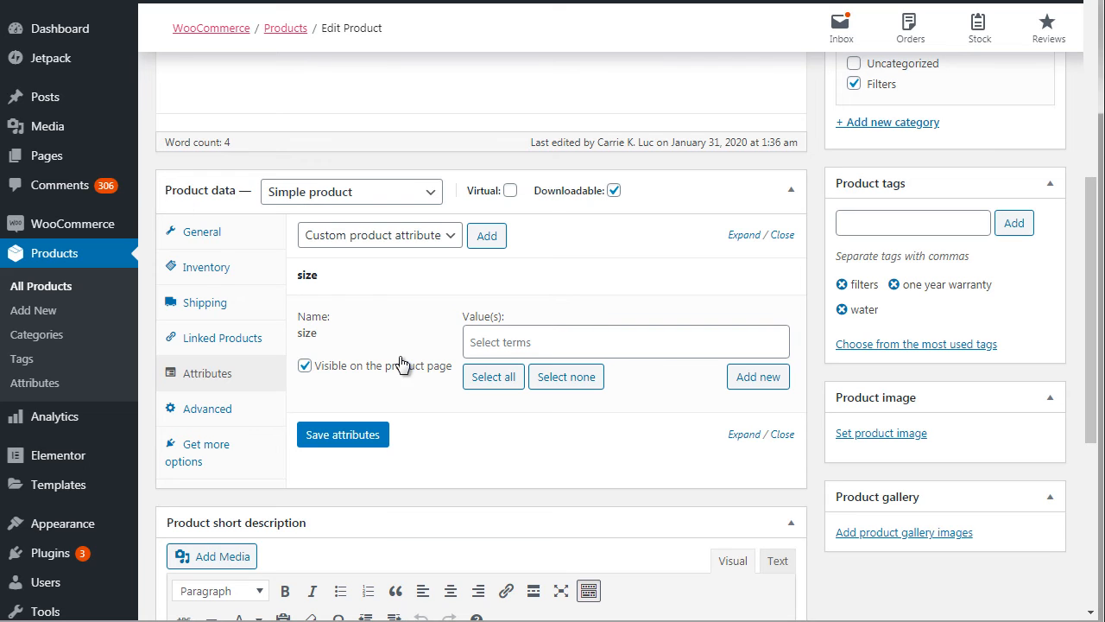
# Reload the Book 1 edit page to refresh its available product attributes
pyautogui.click(782, 434)
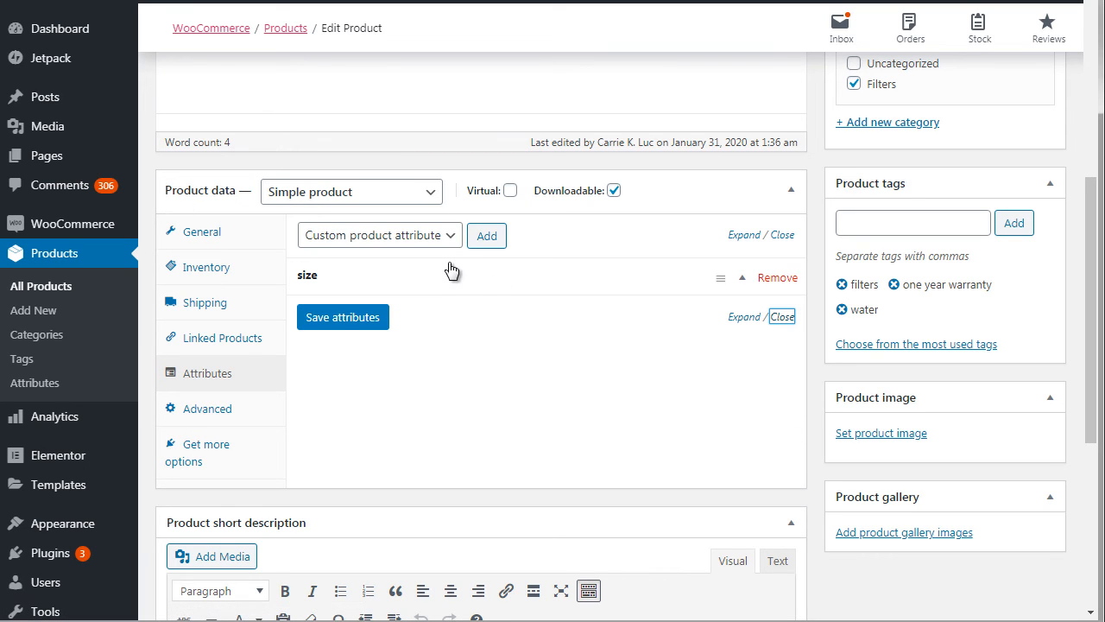
pyautogui.press('F5')
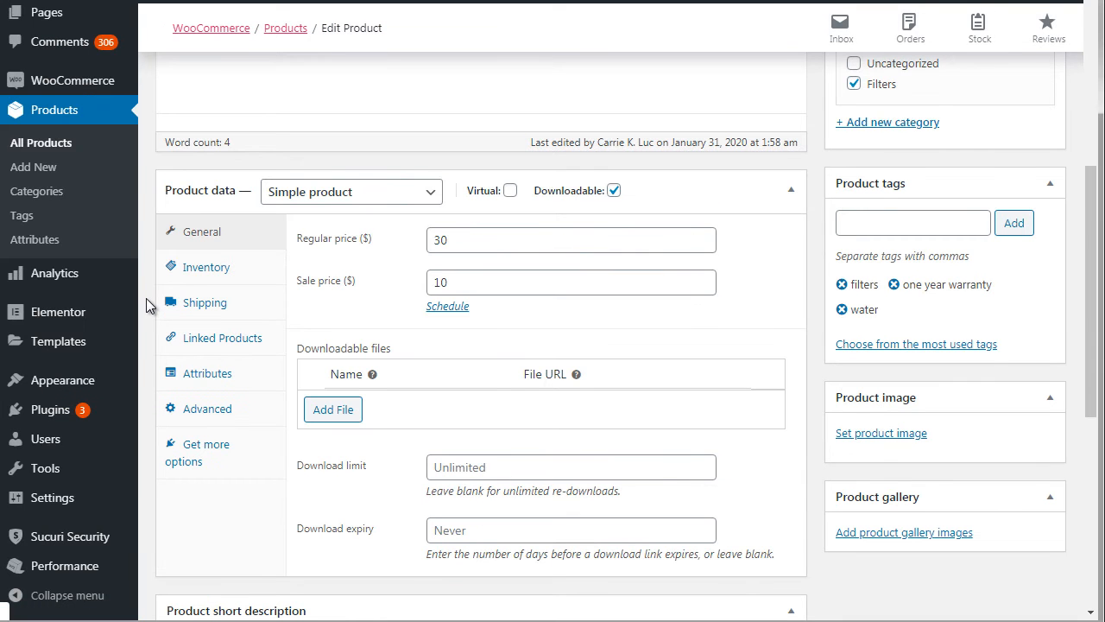
pyautogui.rightClick(52, 240)
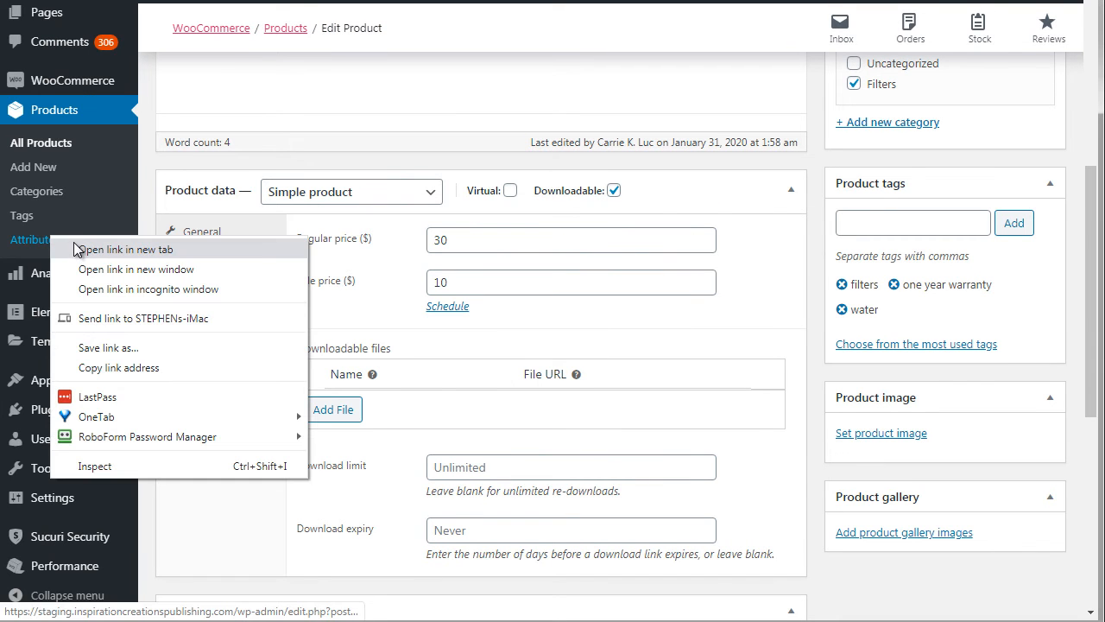
pyautogui.click(141, 211)
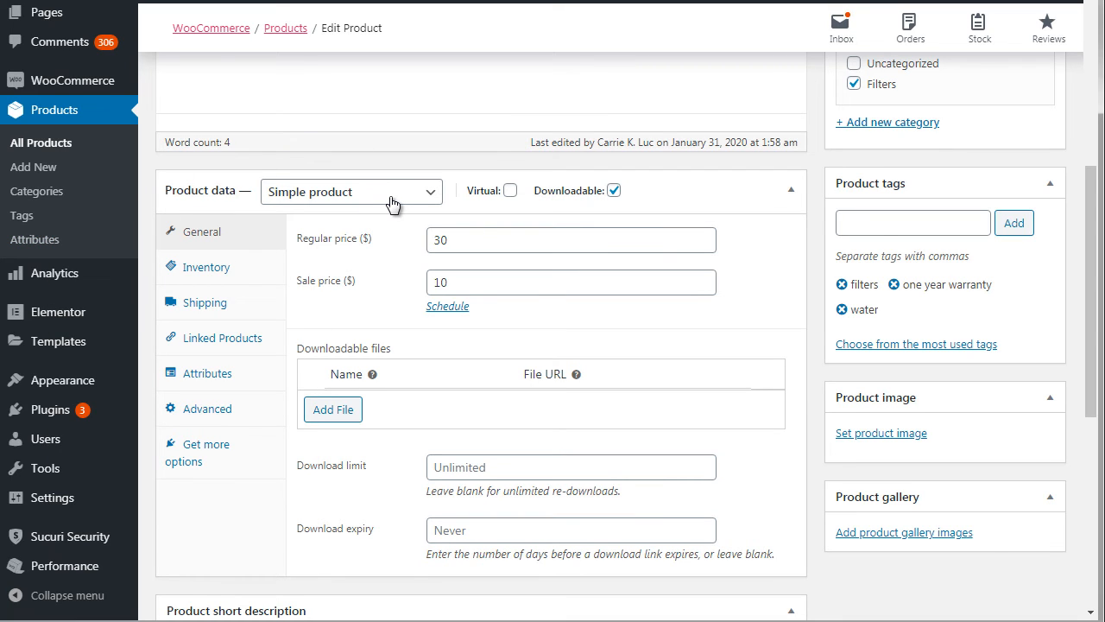
# Add the existing size attribute to the attributes of the Book 1 product
pyautogui.click(230, 377)
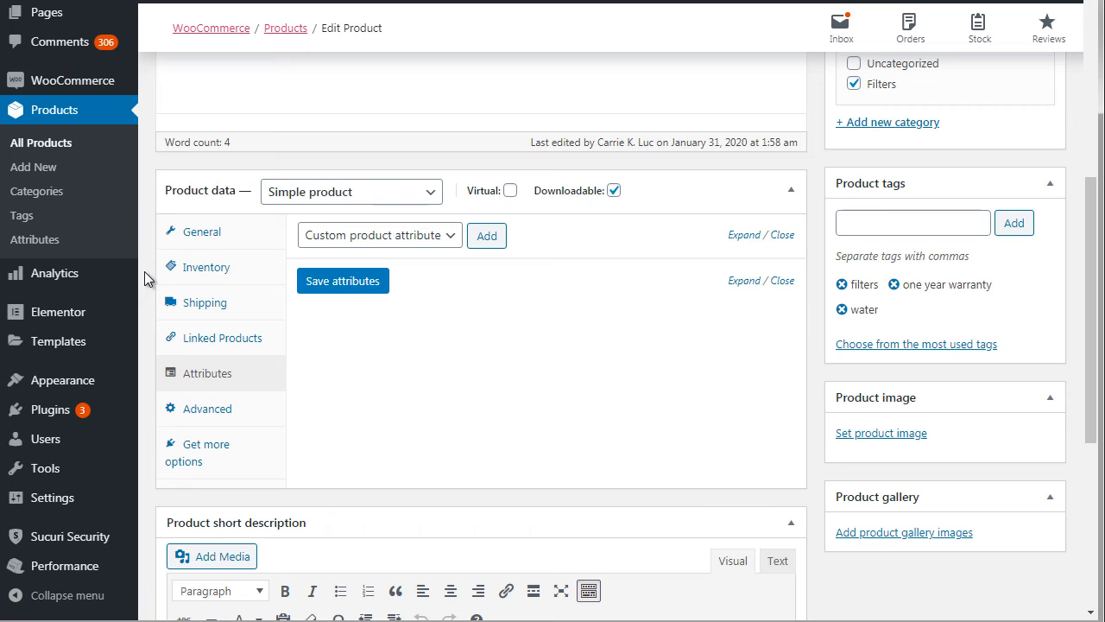
pyautogui.click(382, 236)
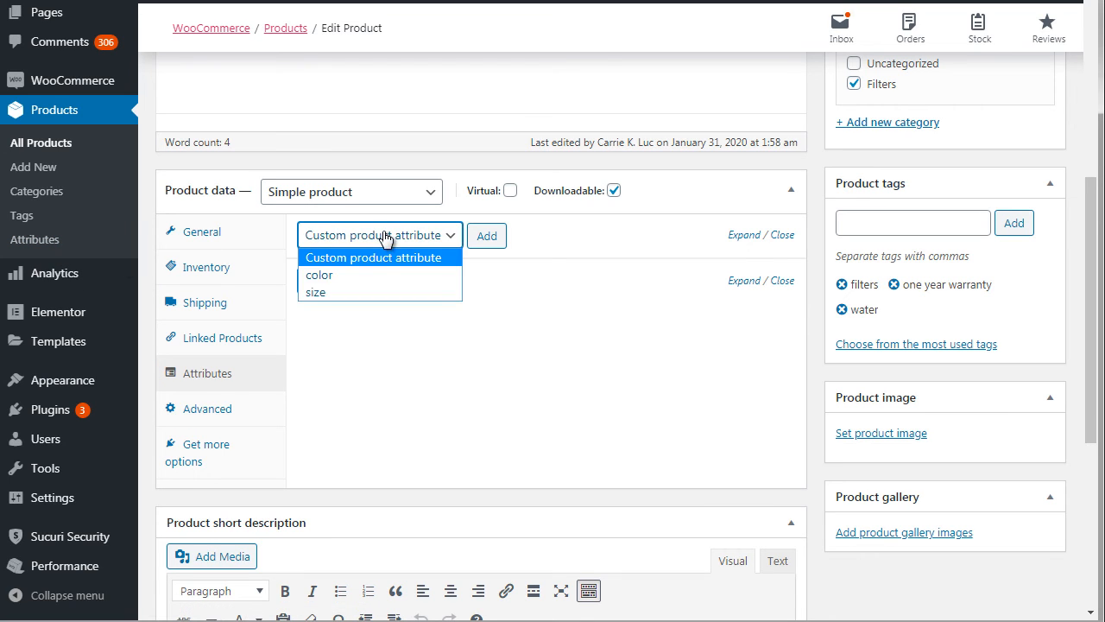
pyautogui.click(367, 288)
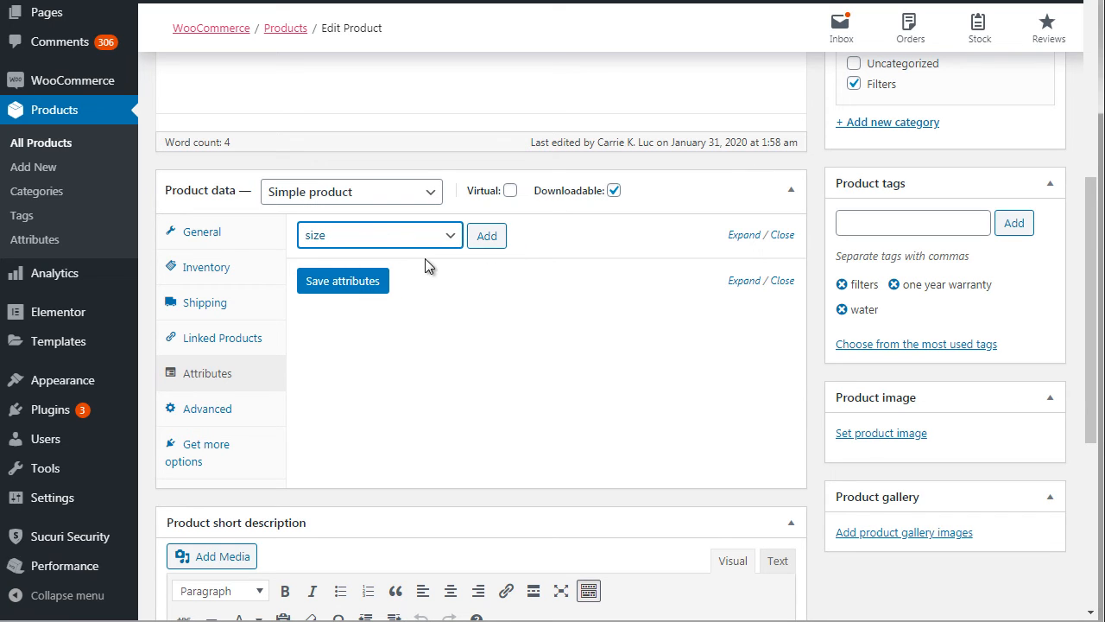
pyautogui.click(494, 240)
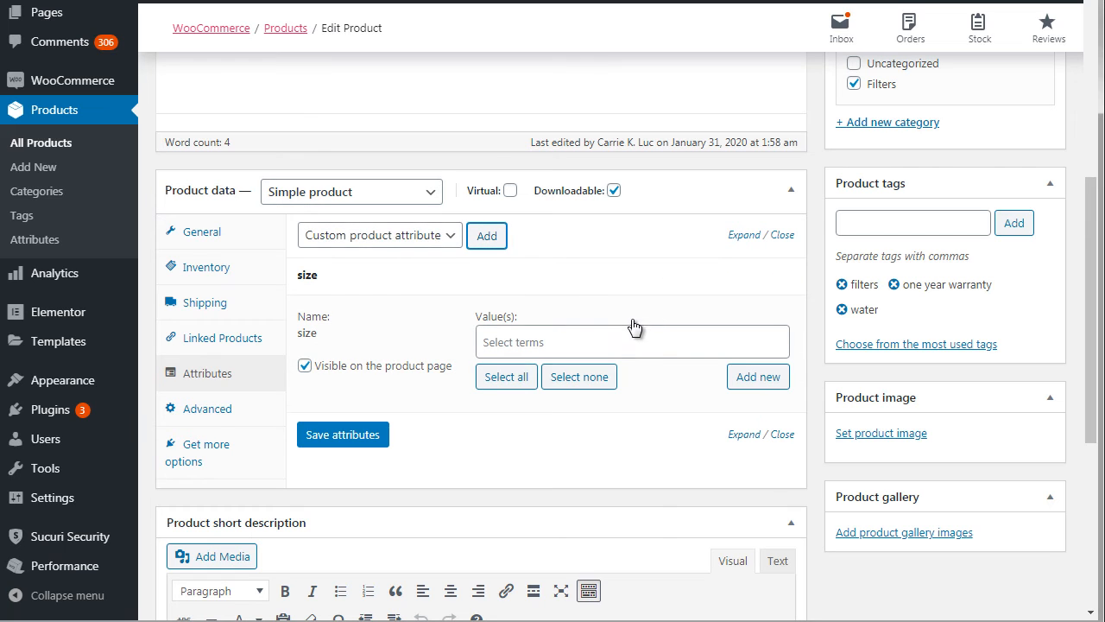
# Create the new term "small" as a value of Book 1's size attribute
pyautogui.click(559, 343)
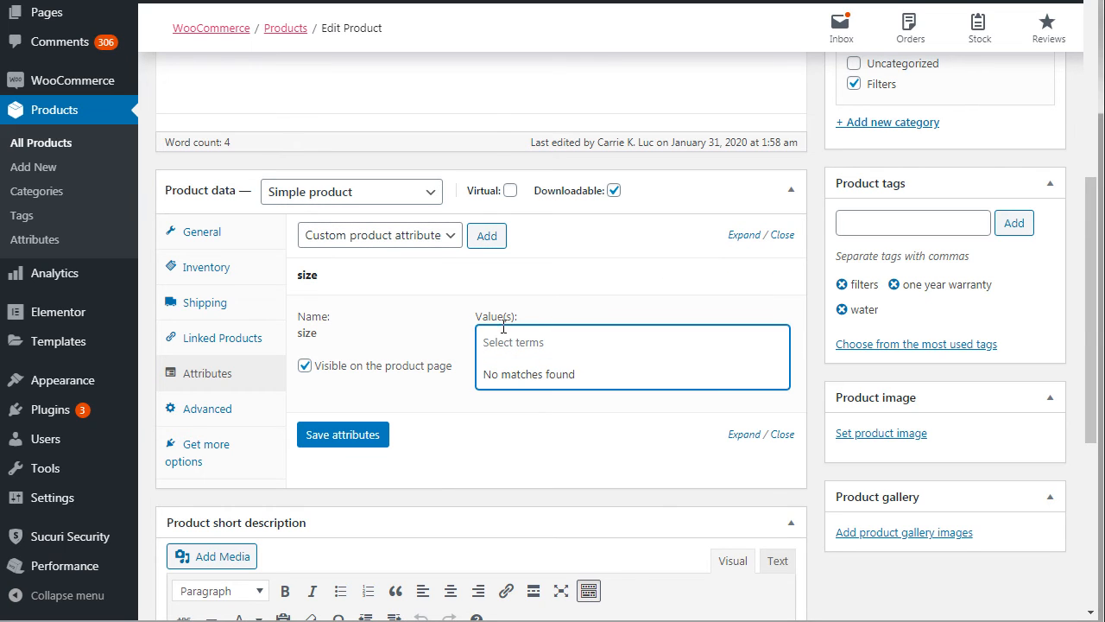
pyautogui.click(816, 285)
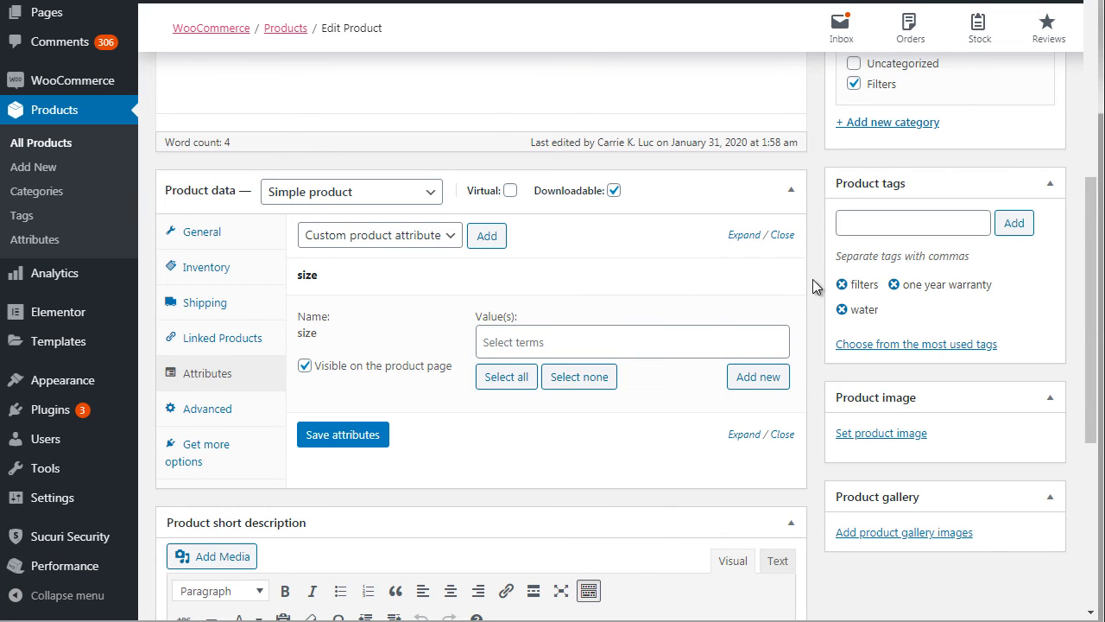
pyautogui.click(501, 342)
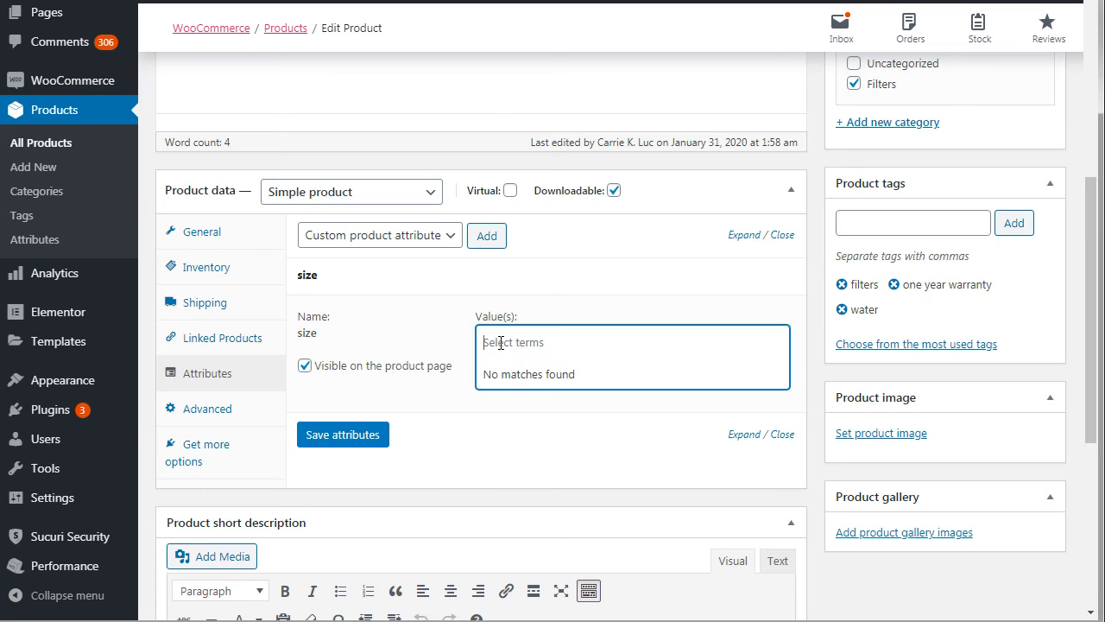
pyautogui.write('small')
pyautogui.hotkey('ctrl', 'a')
pyautogui.hotkey('ctrl', 'c')
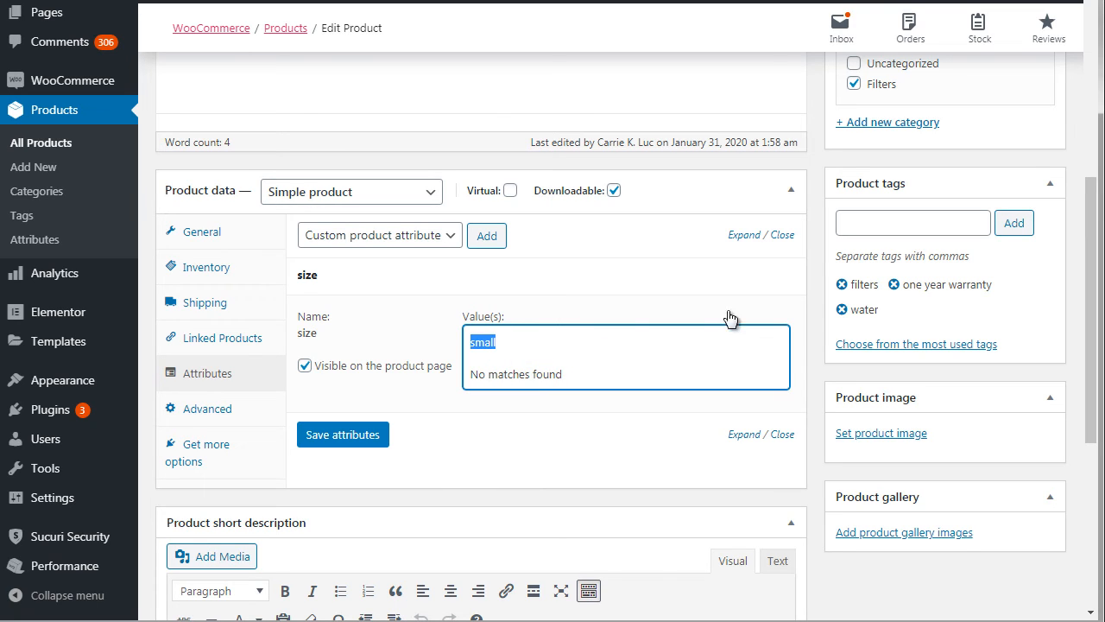
pyautogui.click(816, 333)
pyautogui.click(757, 377)
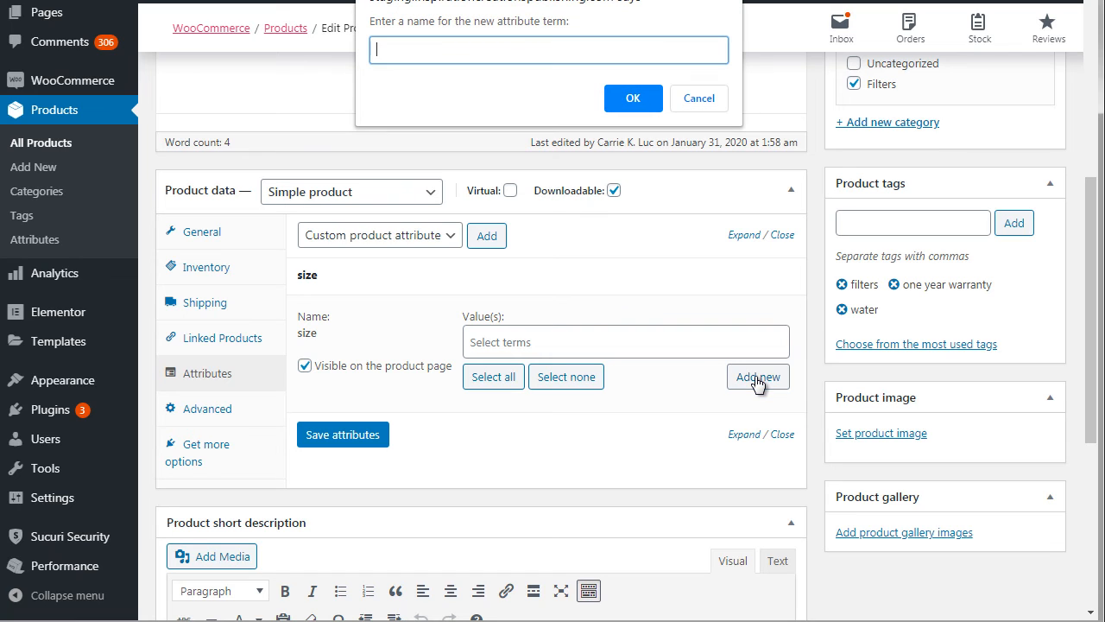
pyautogui.hotkey('ctrl', 'v')
pyautogui.click(630, 99)
# Create the new term "medium" as another value of the size attribute
pyautogui.click(551, 345)
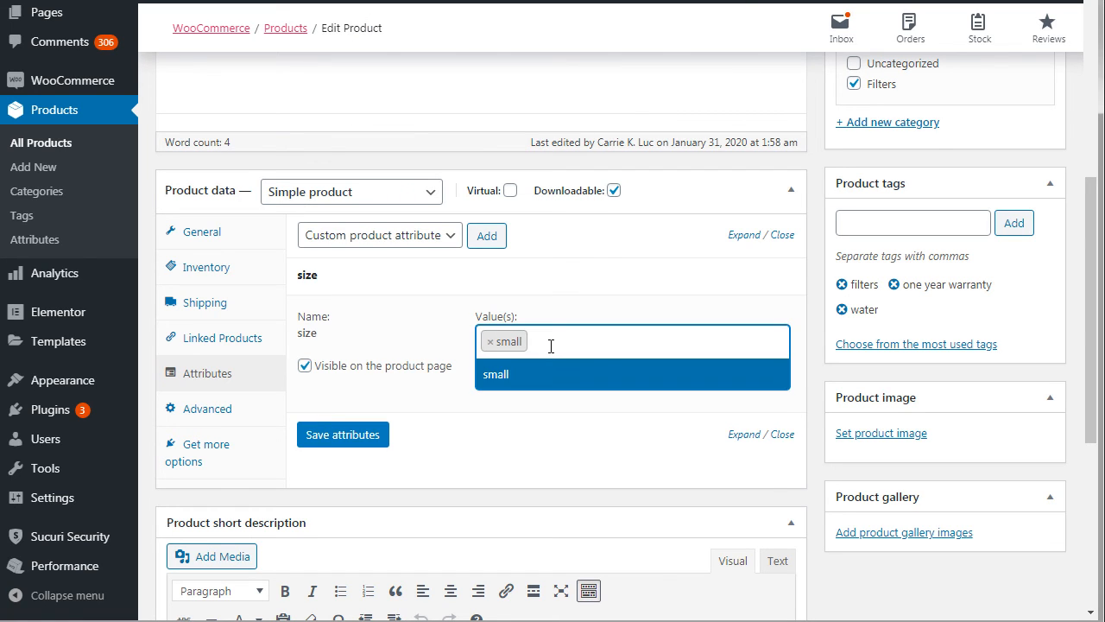
pyautogui.write('edium')
pyautogui.hotkey('ctrl', 'a')
pyautogui.hotkey('ctrl', 'x')
pyautogui.hotkey('ctrl', 'v')
pyautogui.click(794, 392)
pyautogui.click(760, 378)
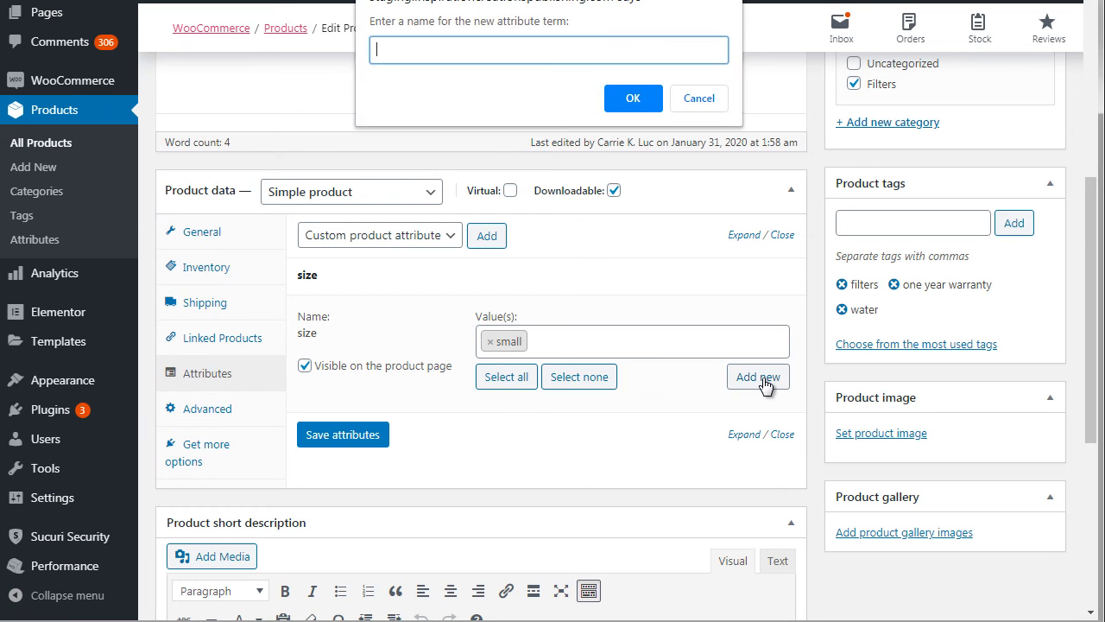
pyautogui.hotkey('ctrl', 'v')
pyautogui.click(631, 98)
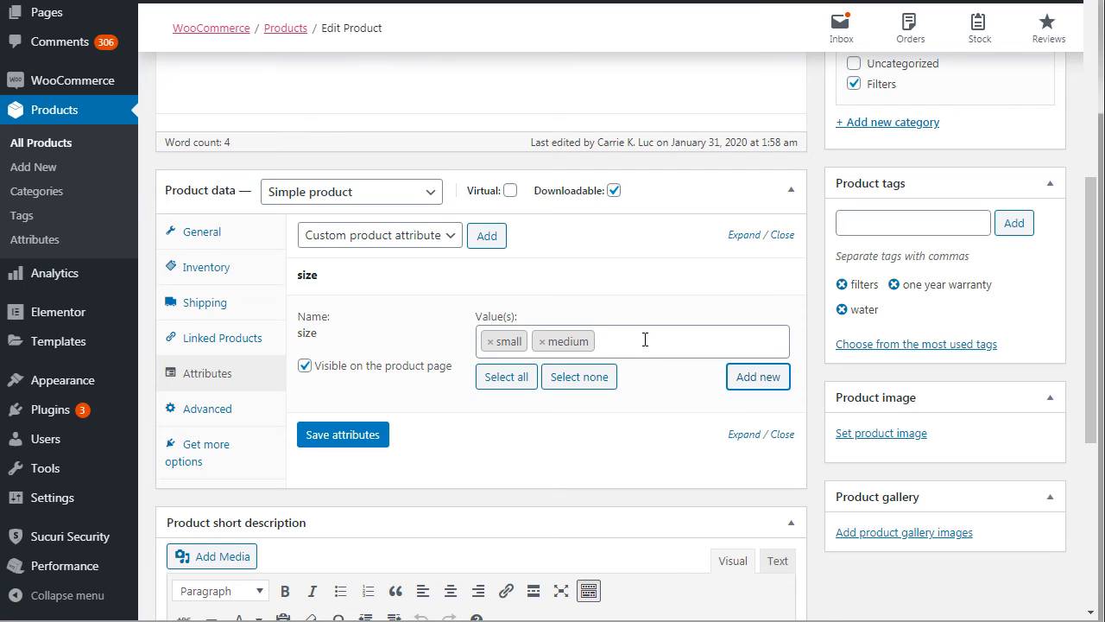
# Create the new term "large" as a third value of the size attribute
pyautogui.click(643, 339)
pyautogui.write('large')
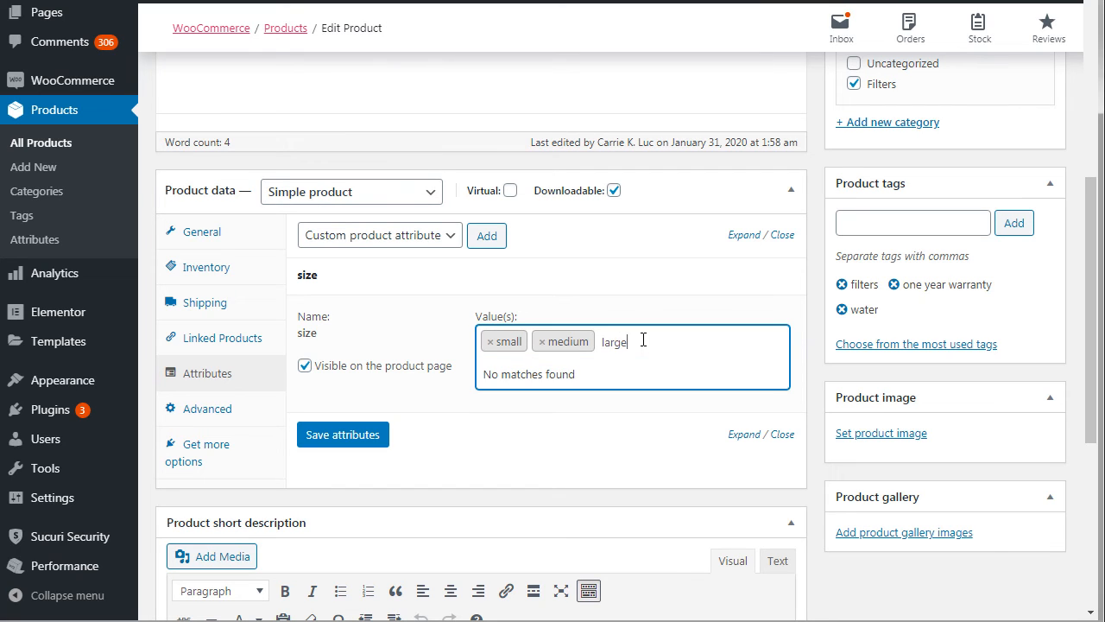
pyautogui.hotkey('ctrl', 'a')
pyautogui.hotkey('ctrl', 'x')
pyautogui.click(795, 335)
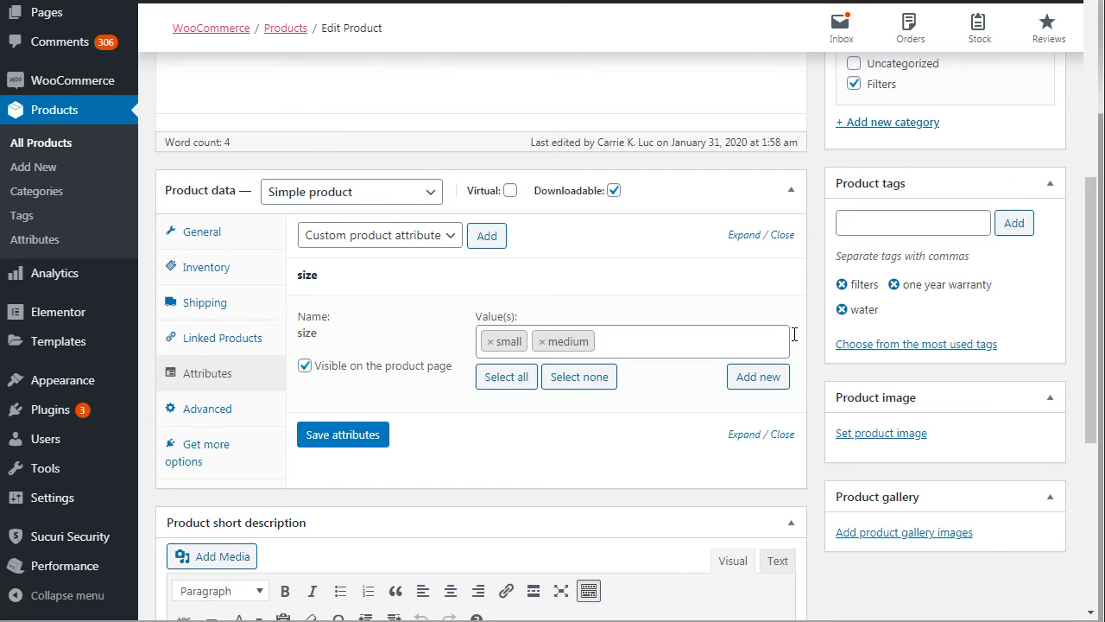
pyautogui.click(760, 380)
pyautogui.hotkey('ctrl', 'v')
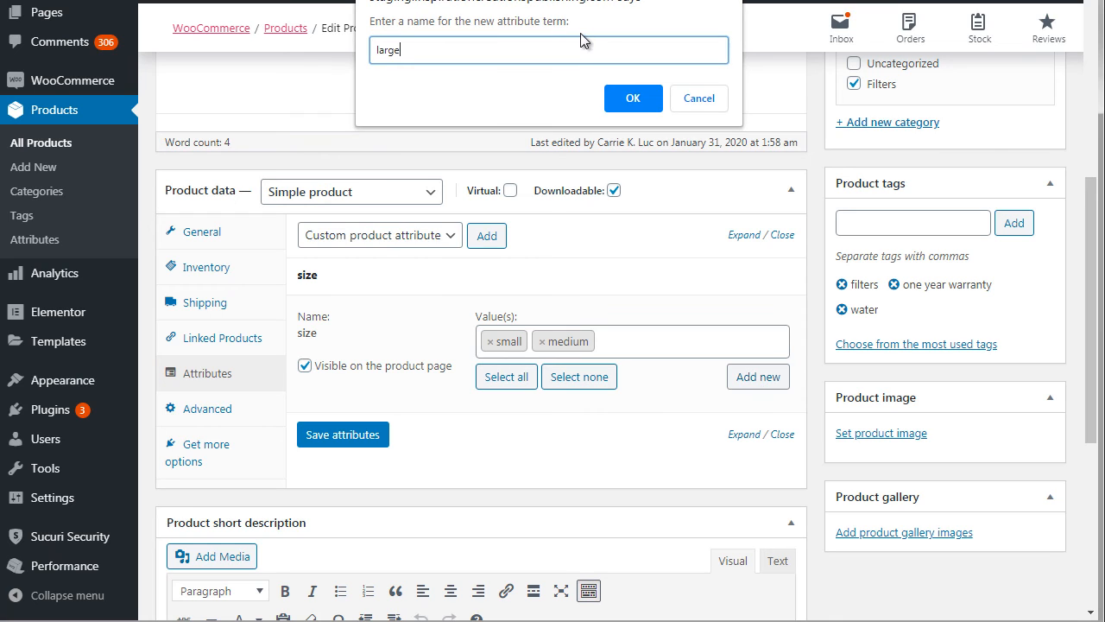
pyautogui.click(631, 97)
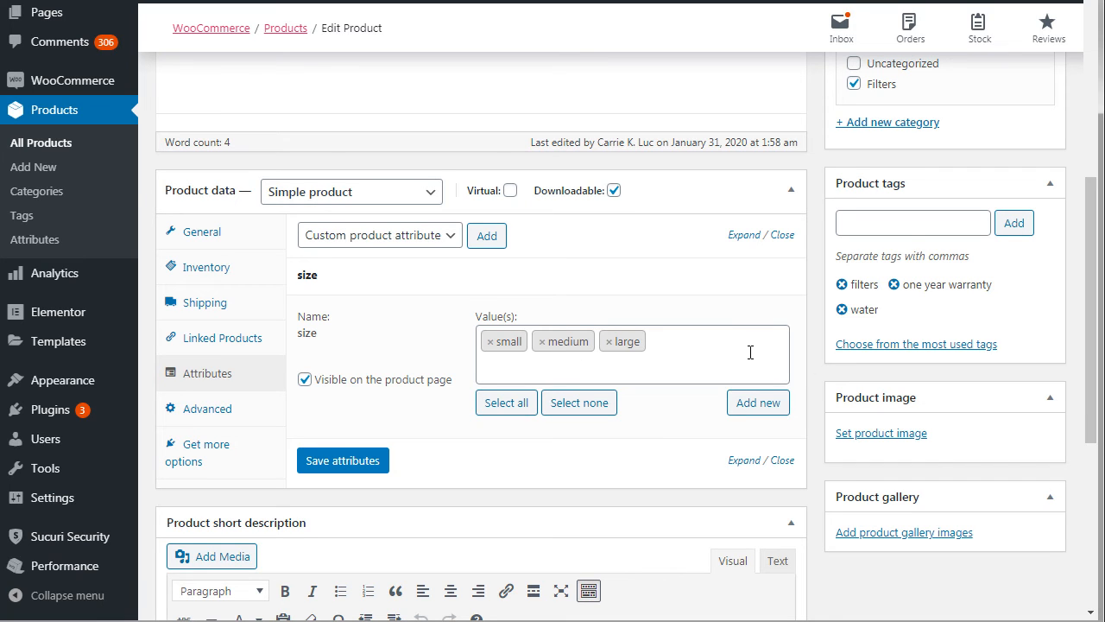
# Add the existing color attribute to the attributes of the Book 1 product
pyautogui.click(427, 236)
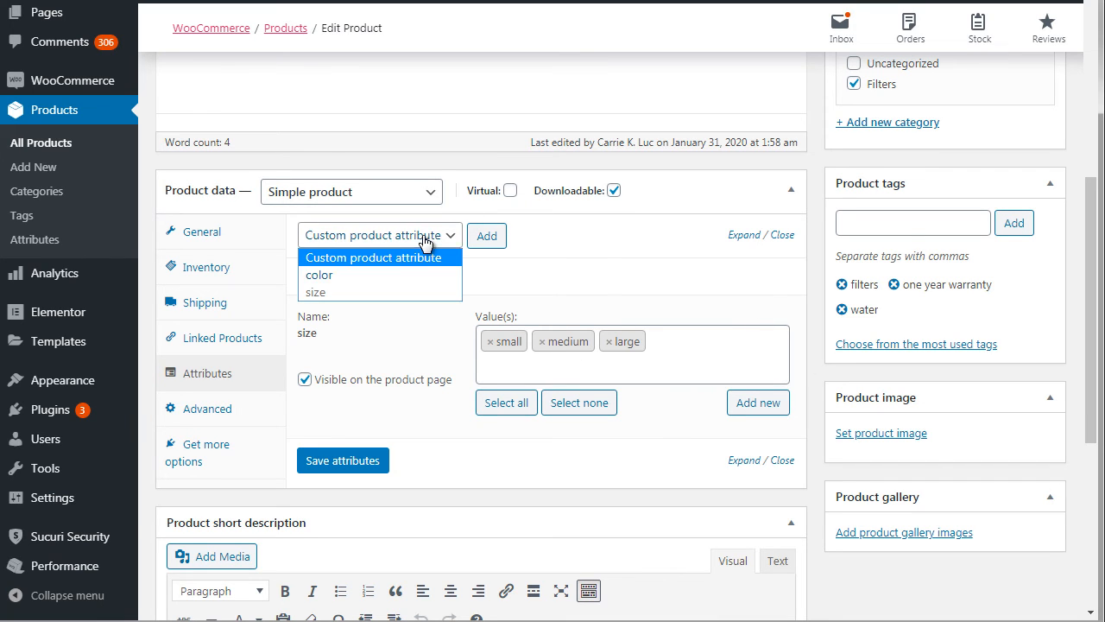
pyautogui.click(409, 276)
pyautogui.click(487, 238)
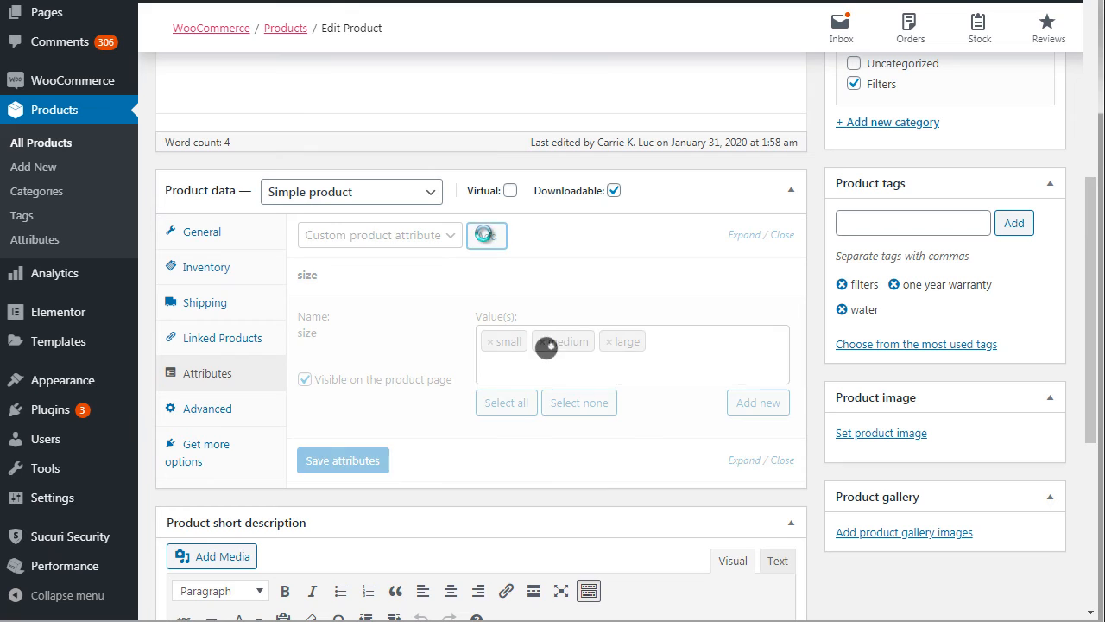
# Create the new term "brown" as a value of Book 1's color attribute
pyautogui.moveTo(1092, 304); pyautogui.dragTo(1088, 362)
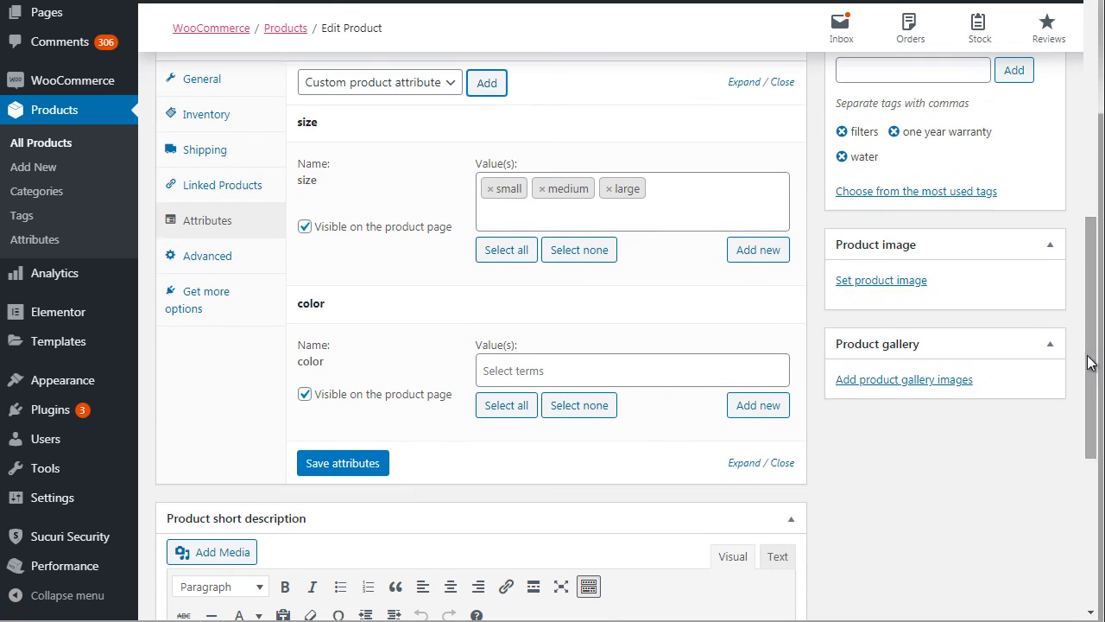
pyautogui.click(637, 362)
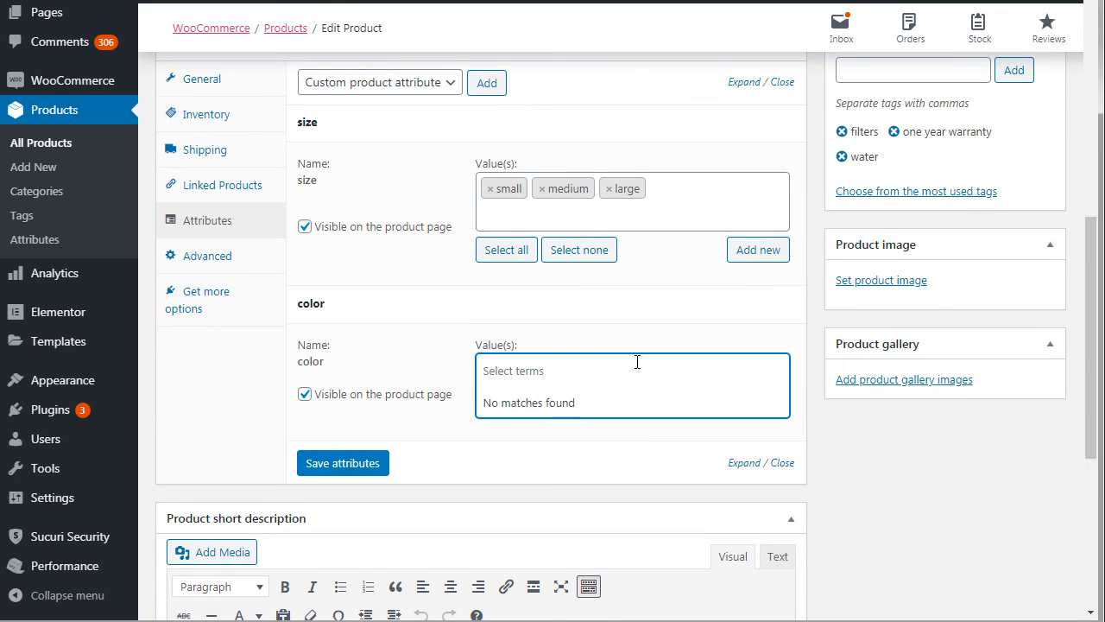
pyautogui.write('brown')
pyautogui.hotkey('ctrl', 'a')
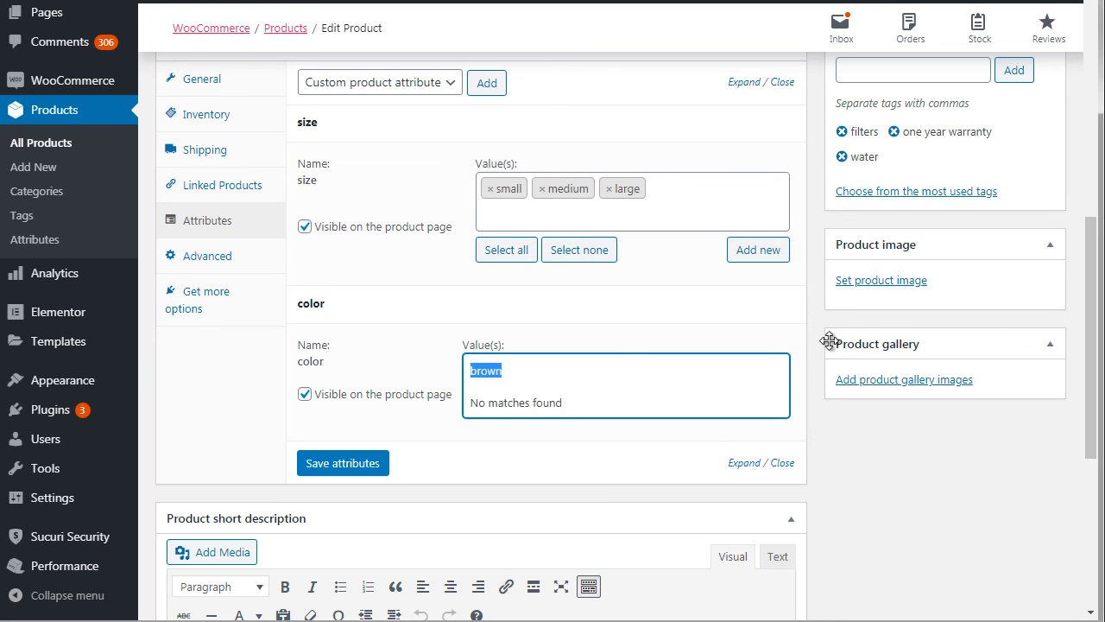
pyautogui.click(815, 365)
pyautogui.click(769, 412)
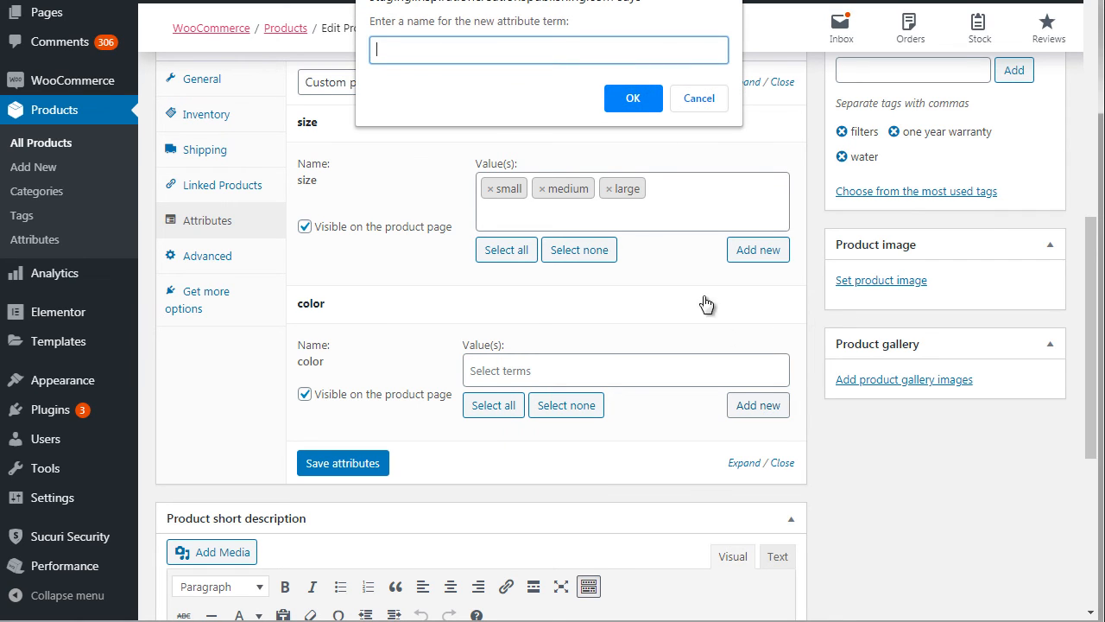
pyautogui.hotkey('ctrl', 'v')
pyautogui.click(635, 99)
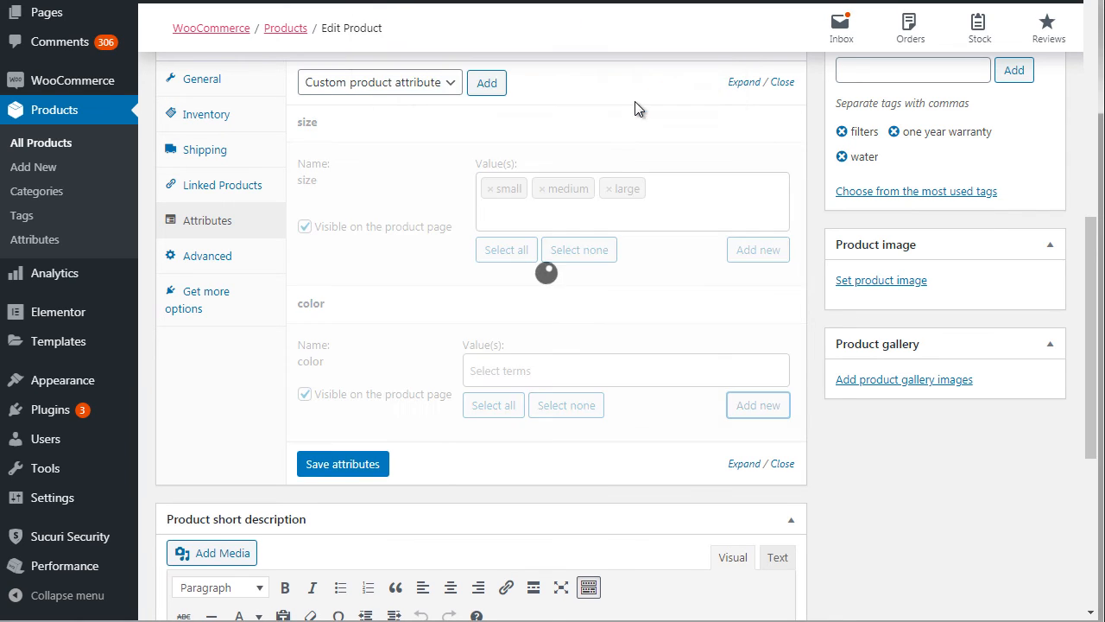
# Create two more terms, "green" and "white", as values of the color attribute
pyautogui.click(746, 412)
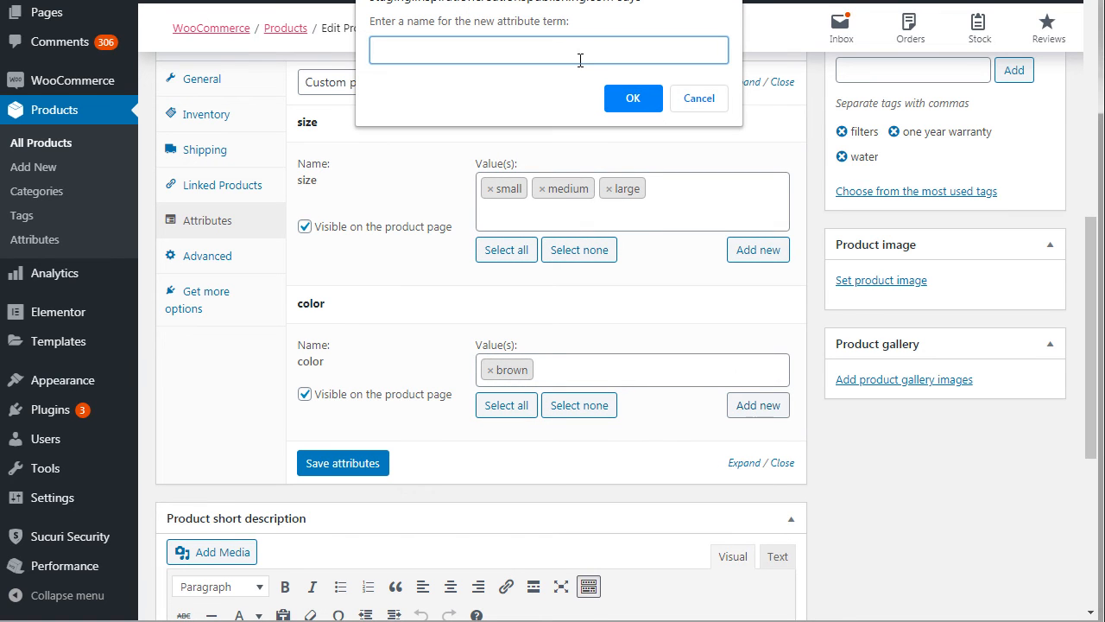
pyautogui.write('green')
pyautogui.press('Return')
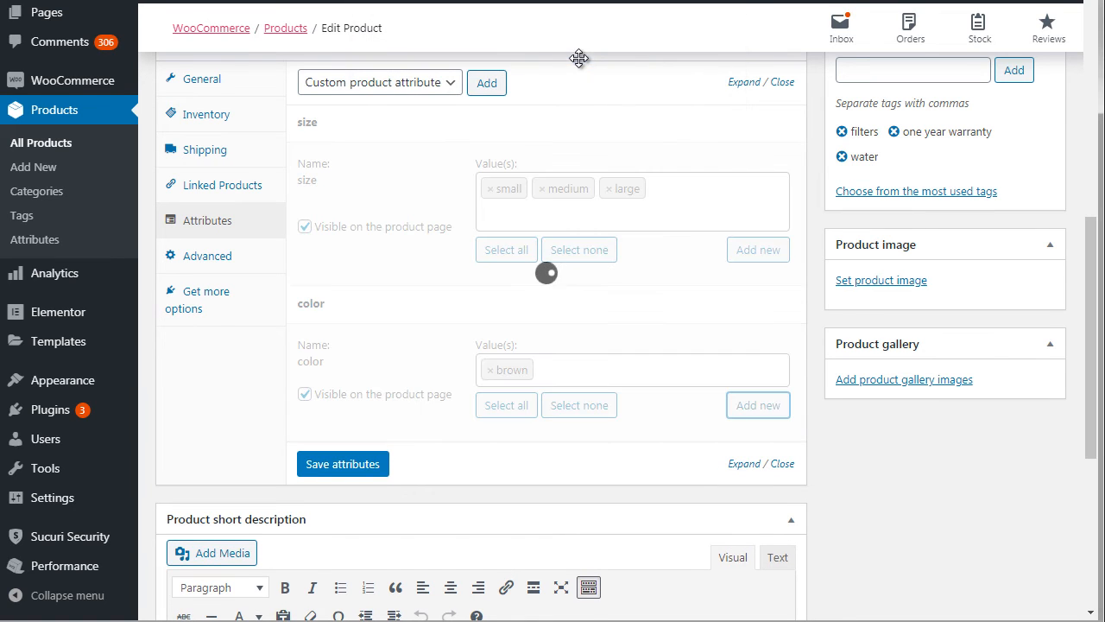
pyautogui.click(633, 370)
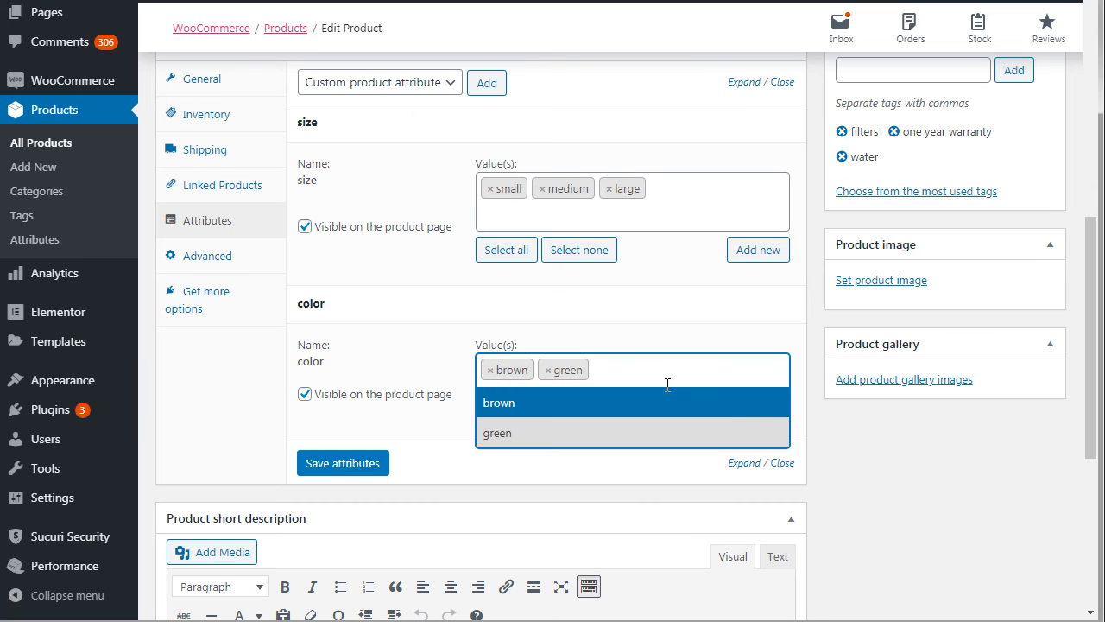
pyautogui.click(768, 408)
pyautogui.write('white')
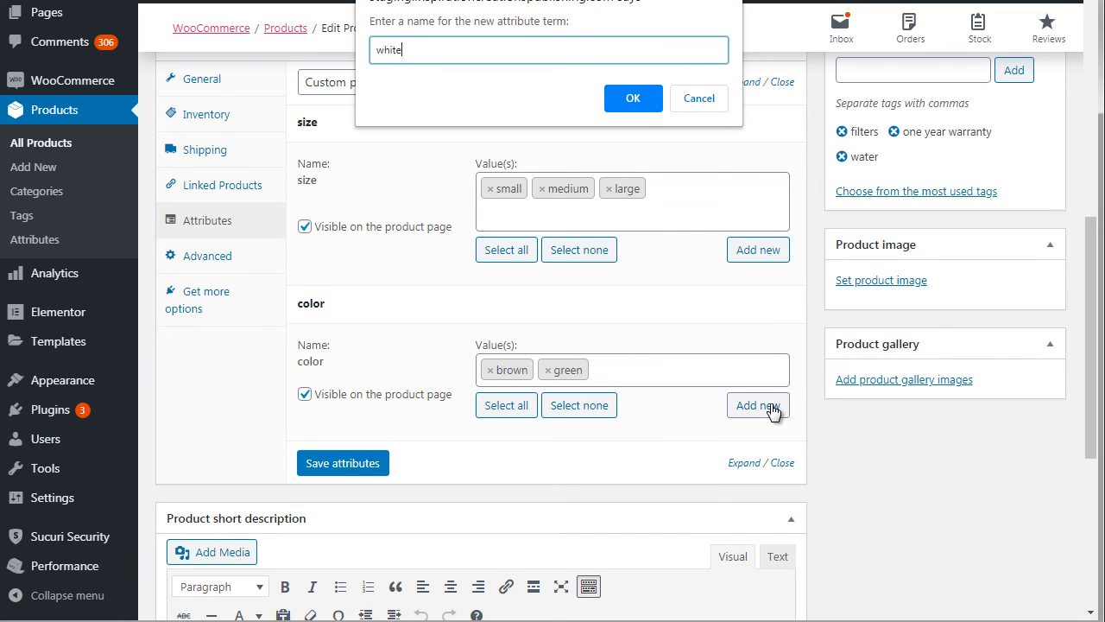
pyautogui.click(632, 98)
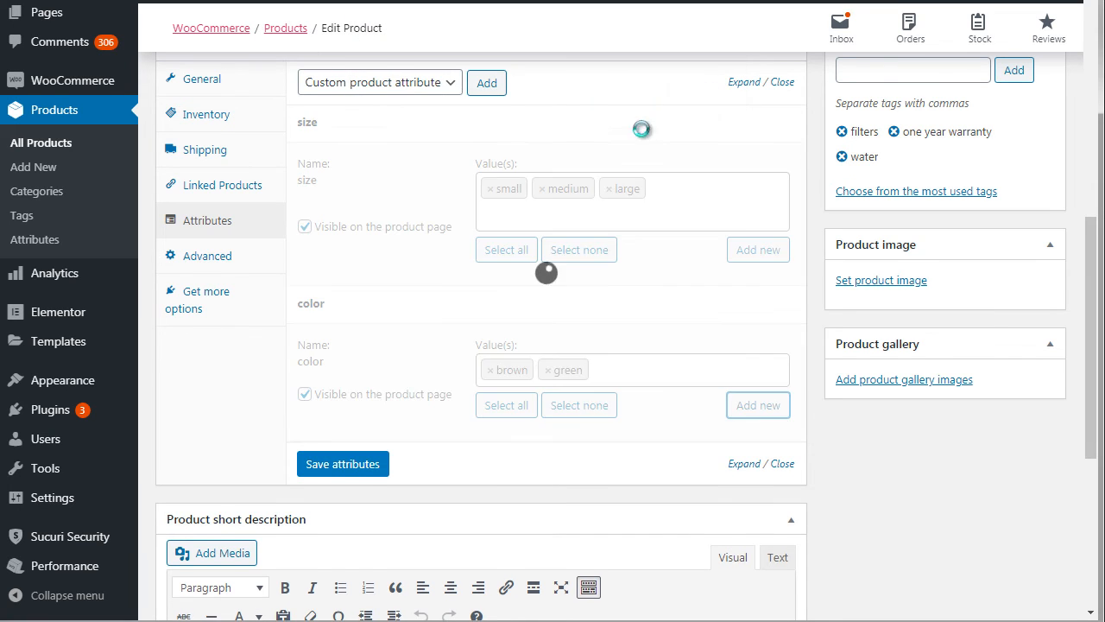
# Save Book 1's size and color attributes and update the product
pyautogui.click(360, 496)
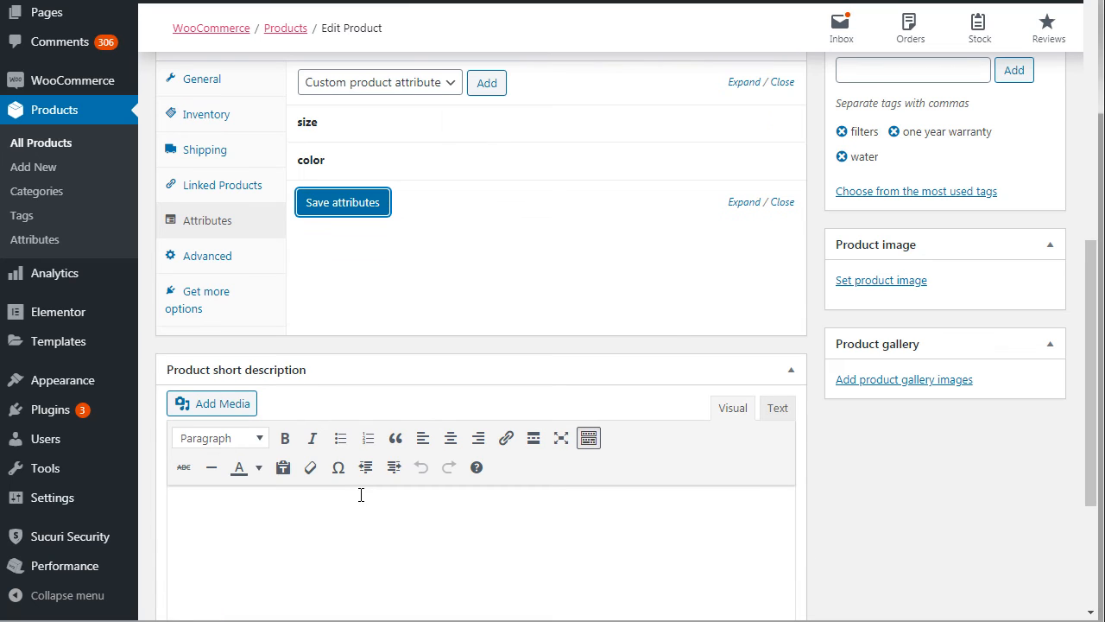
pyautogui.moveTo(1099, 287); pyautogui.dragTo(1097, 148)
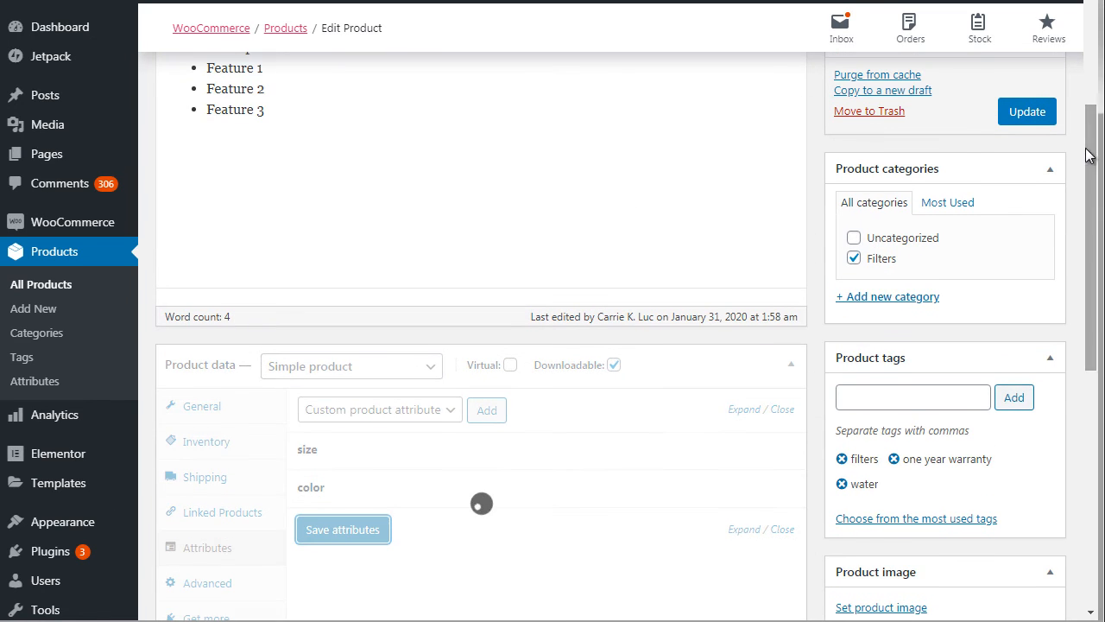
pyautogui.click(1028, 112)
# Expand the size and color attributes of the updated Book 1 product to review their stored values
pyautogui.scroll(-3, 478, 303)
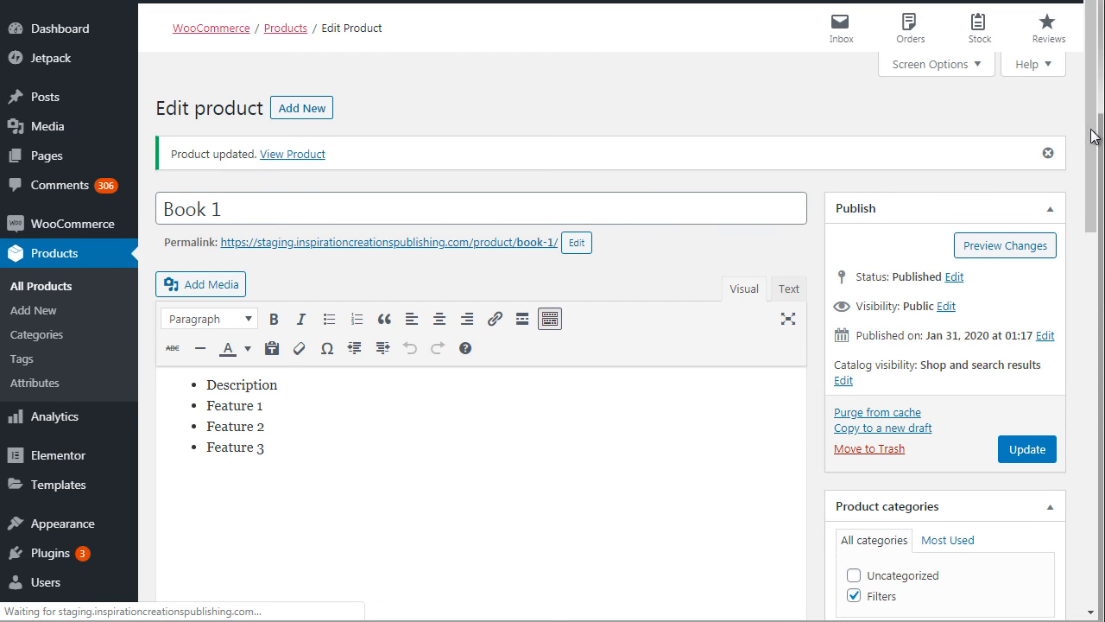
pyautogui.moveTo(1098, 203); pyautogui.dragTo(1090, 282)
pyautogui.scroll(-2, 1090, 282)
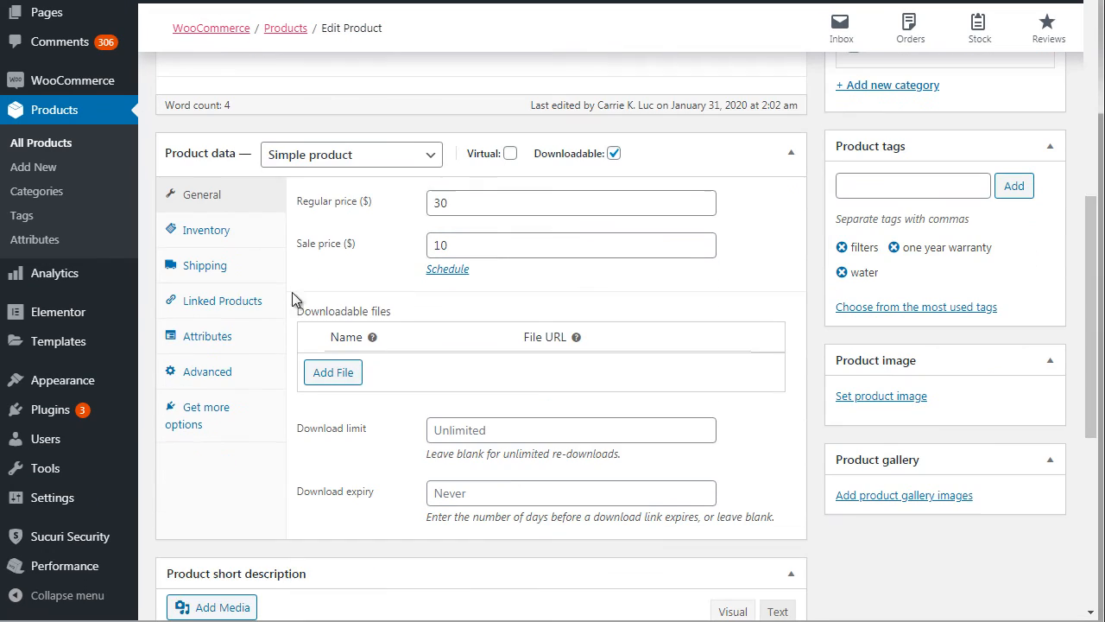
pyautogui.click(259, 343)
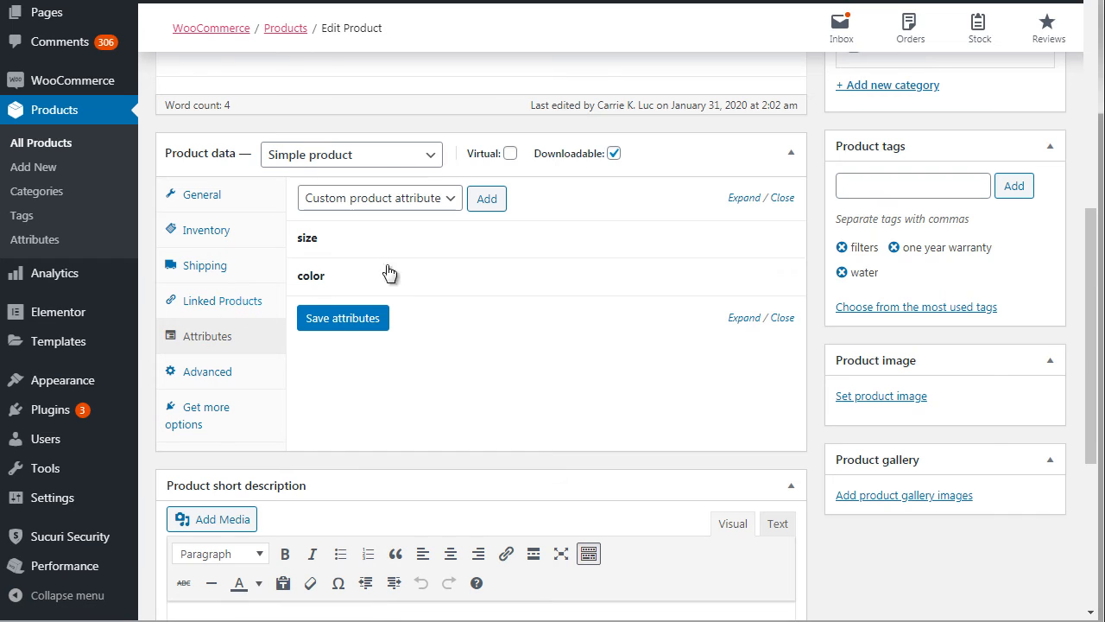
pyautogui.moveTo(620, 250)
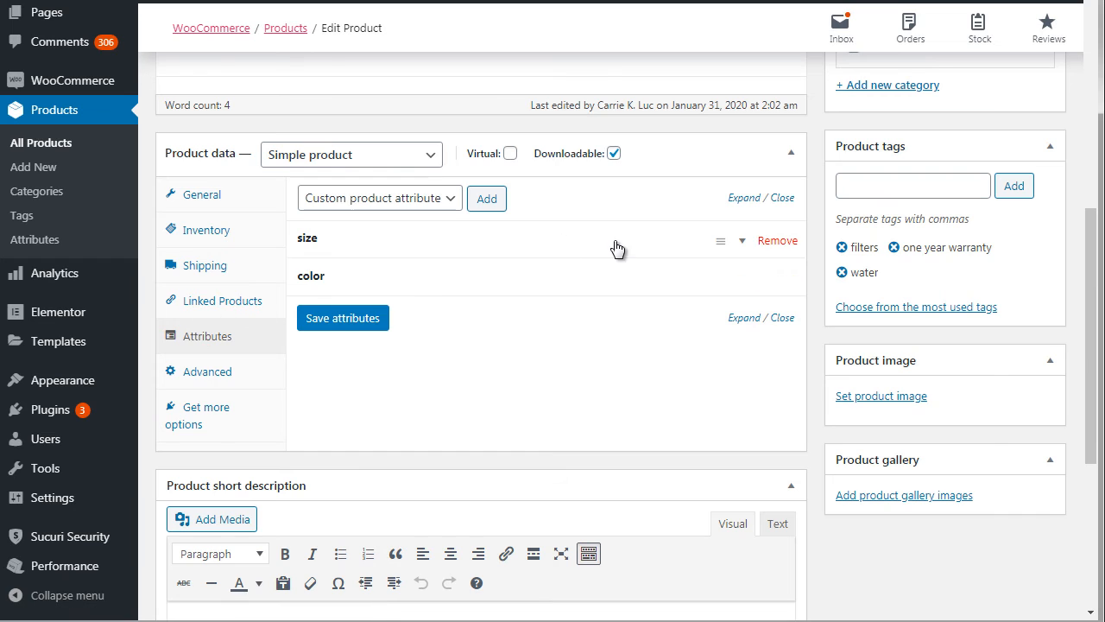
pyautogui.click(731, 250)
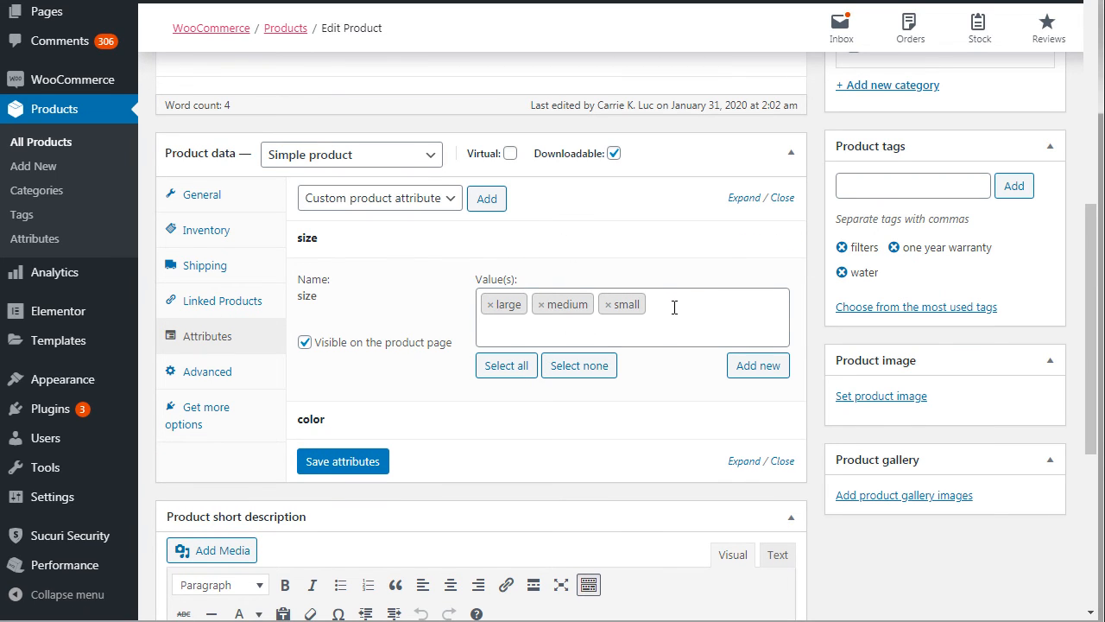
pyautogui.moveTo(715, 420)
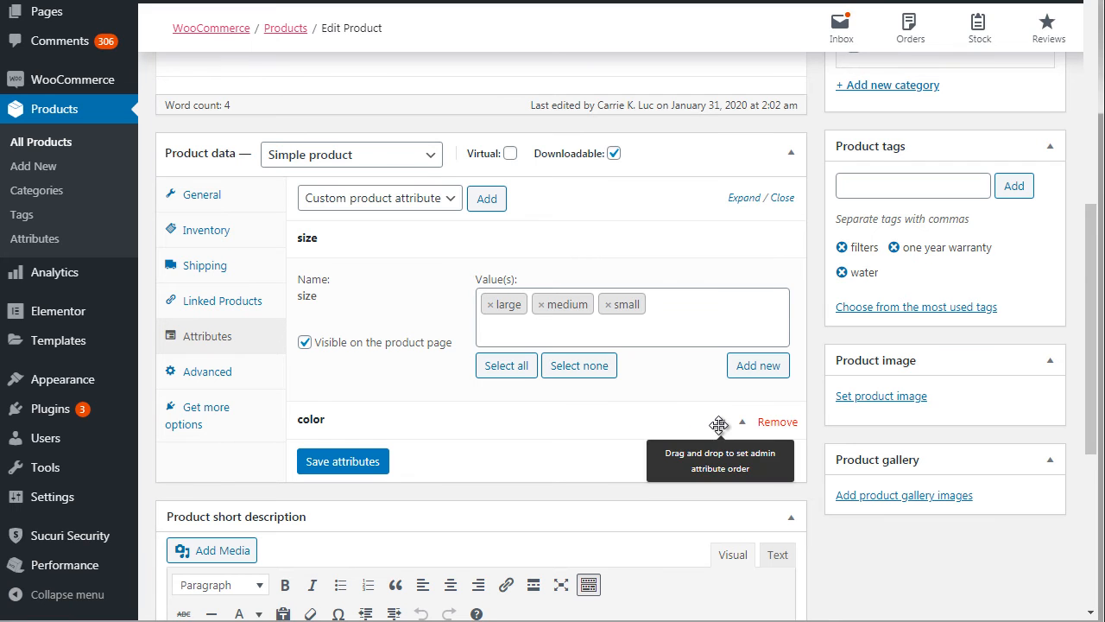
pyautogui.click(735, 427)
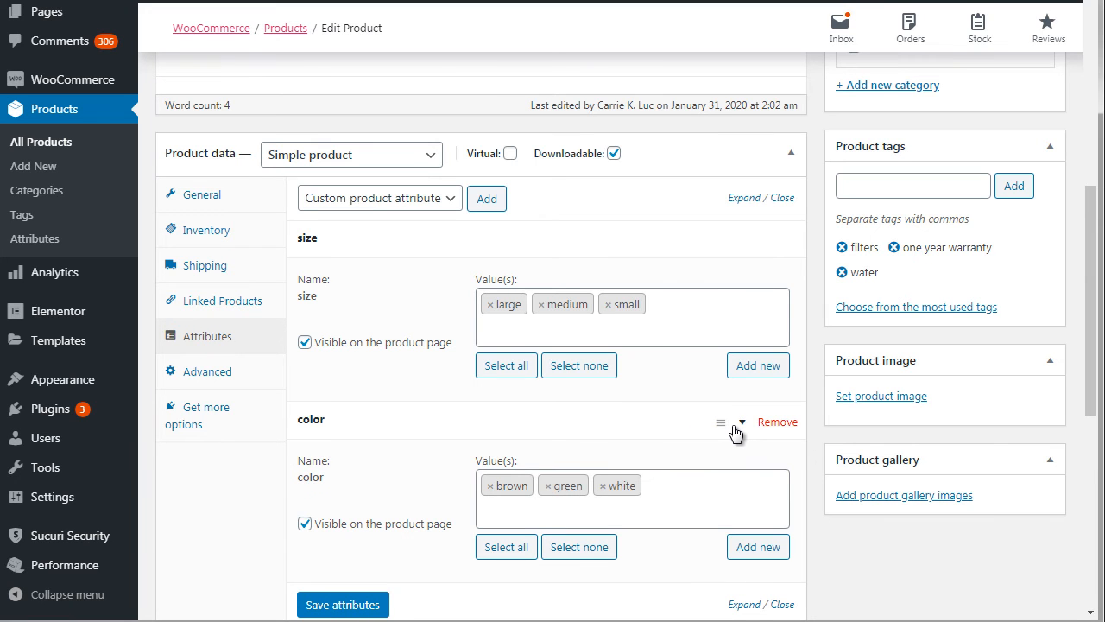
# Switch to the WooCommerce website and look through the Extensions Store categories, including Enhancements, Marketing, Payments and Shipping
pyautogui.moveTo(1092, 301); pyautogui.dragTo(697, 82)
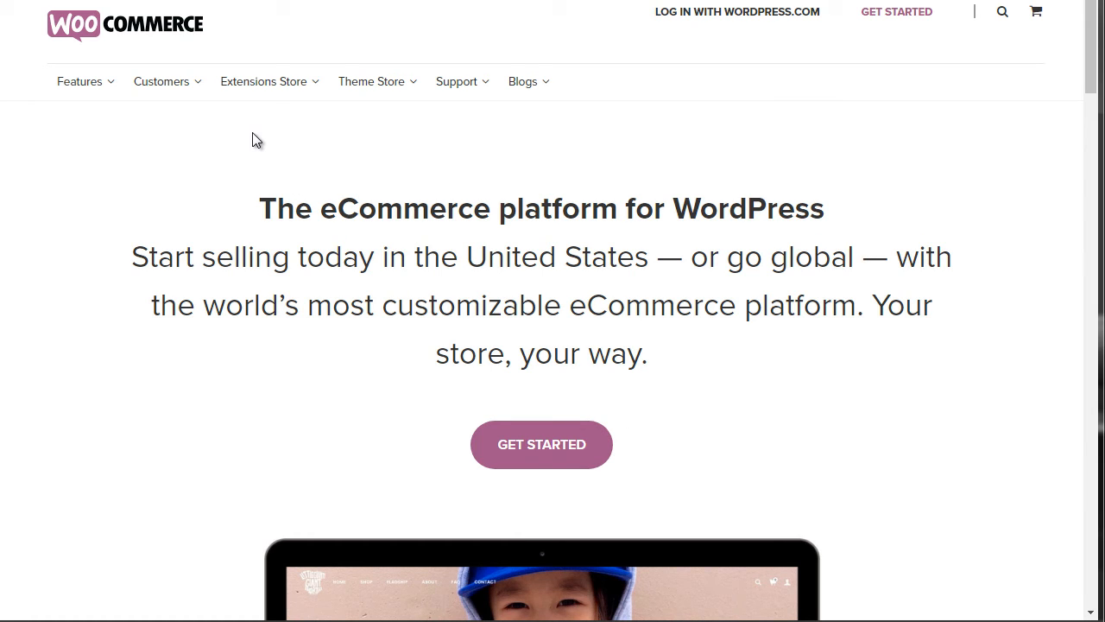
pyautogui.moveTo(245, 86)
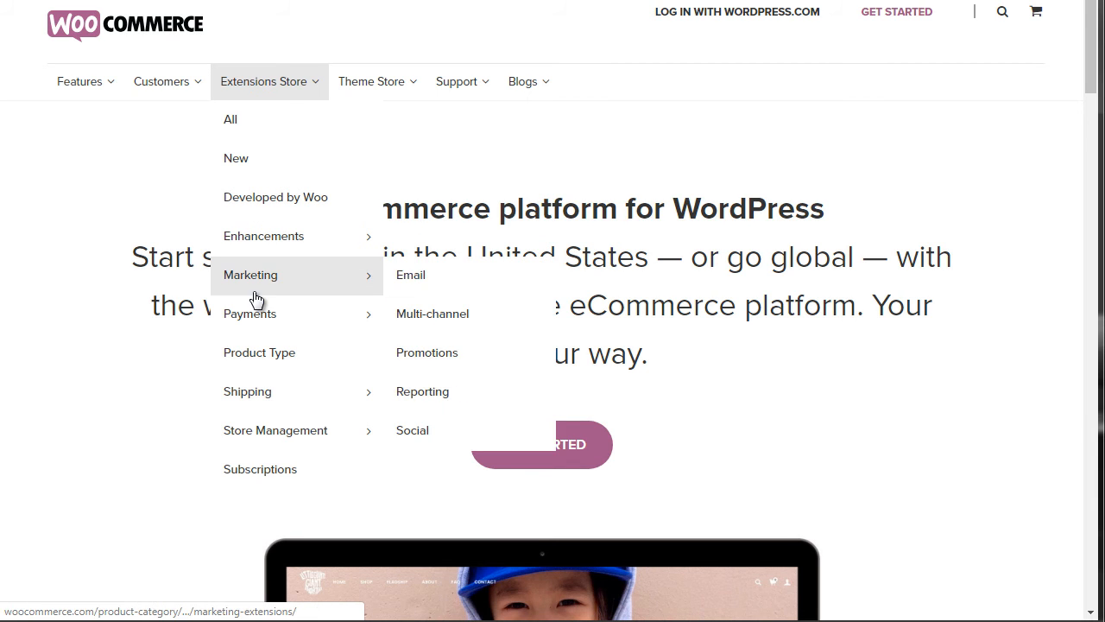
pyautogui.moveTo(258, 314)
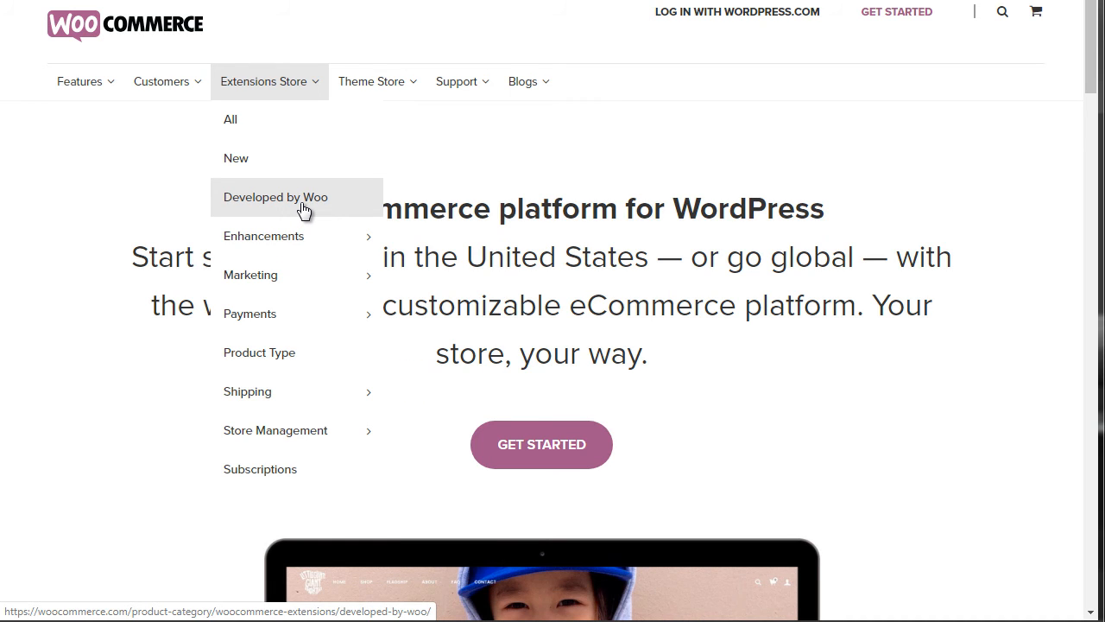
pyautogui.moveTo(256, 249)
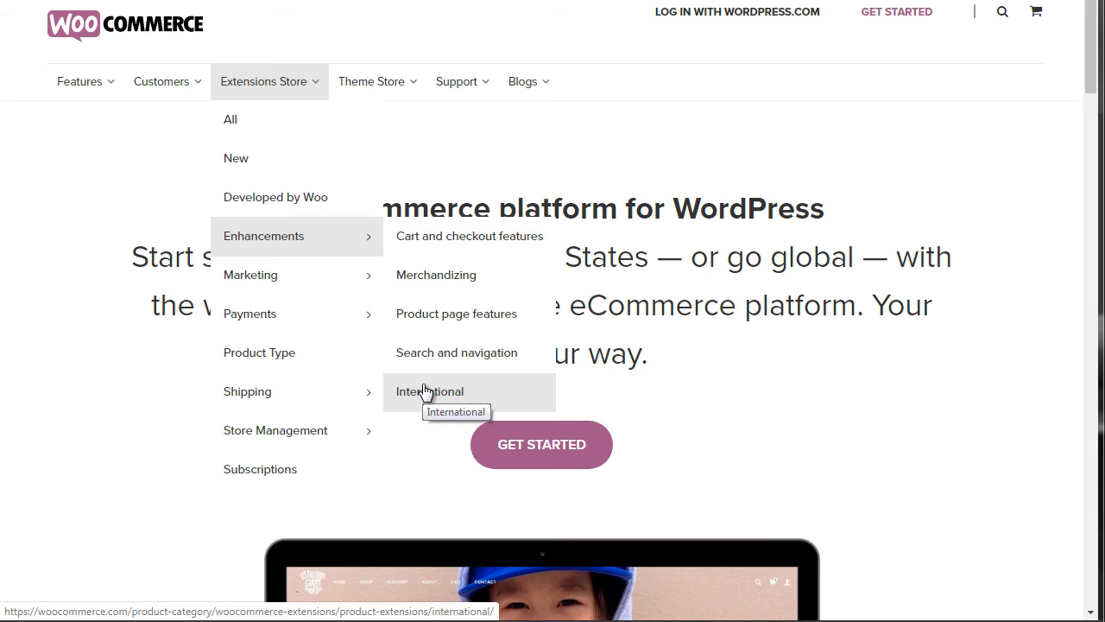
pyautogui.moveTo(288, 276)
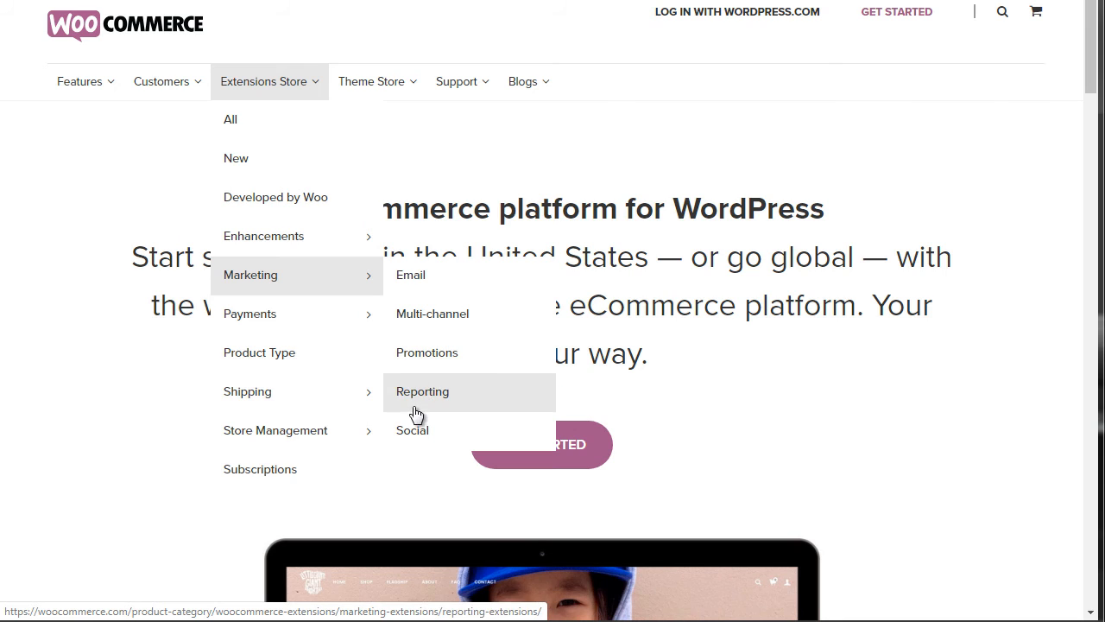
pyautogui.moveTo(306, 326)
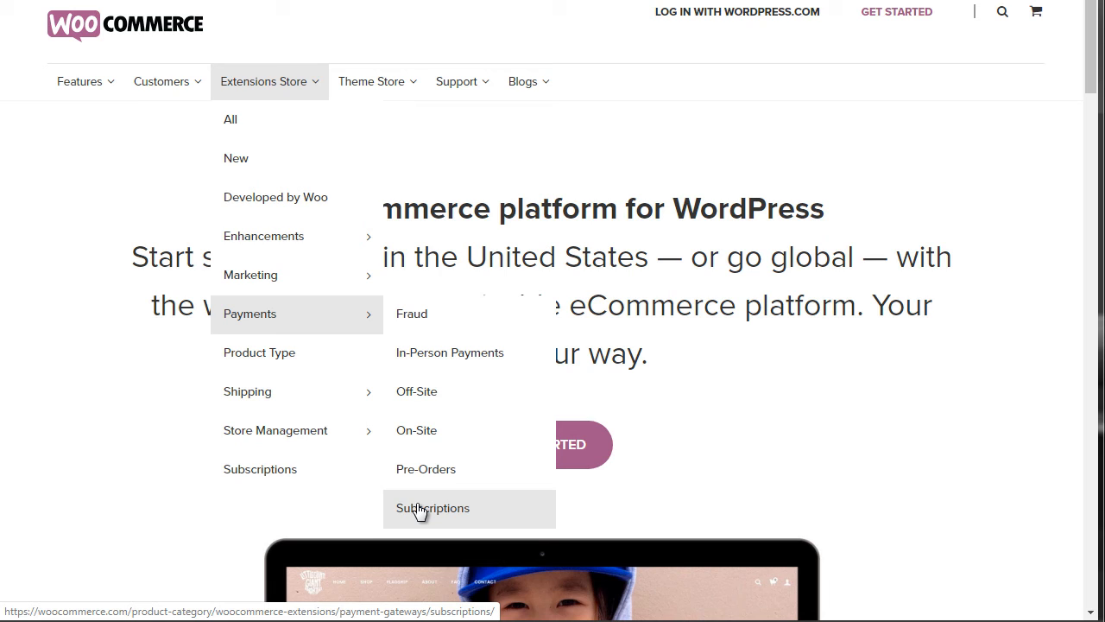
pyautogui.moveTo(306, 399)
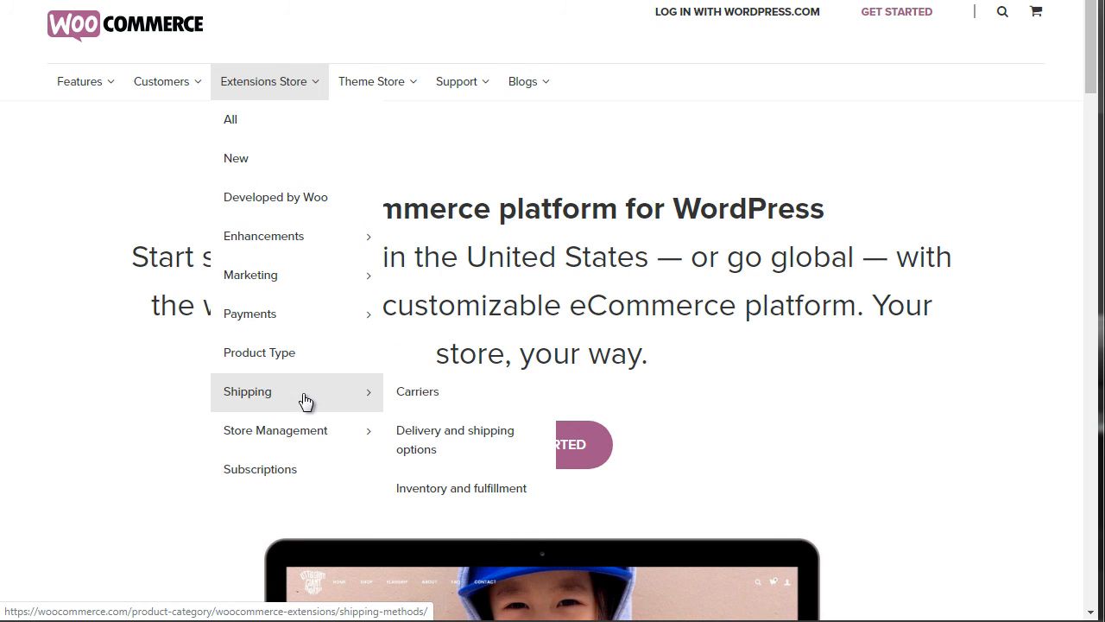
# Open the Subscriptions extensions category in a new tab, and show all WooCommerce extensions in the current tab
pyautogui.rightClick(290, 471)
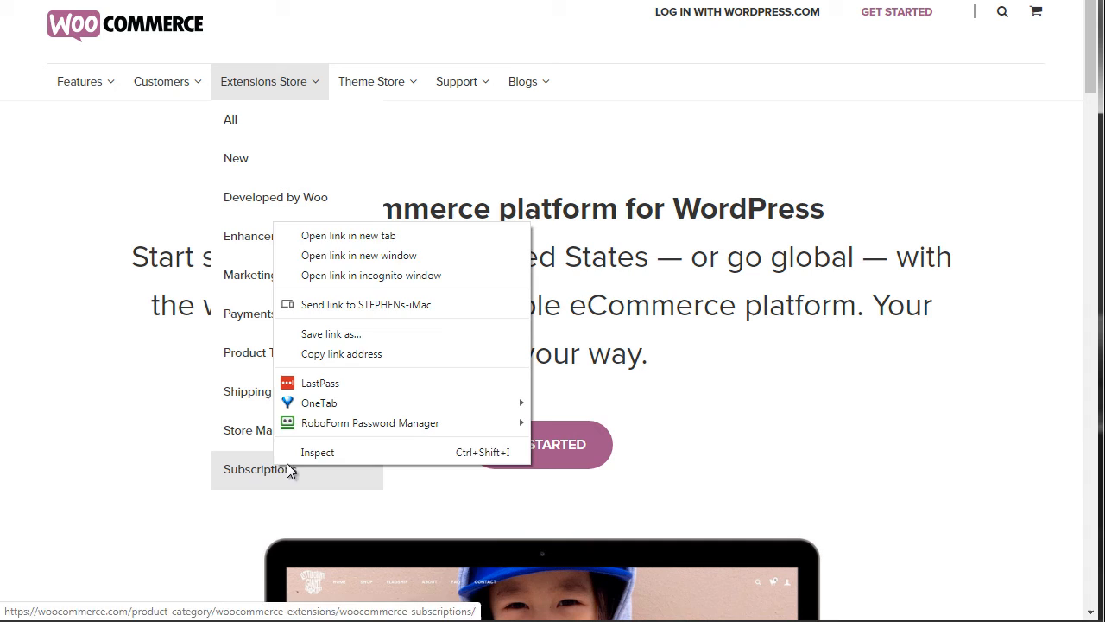
pyautogui.click(393, 228)
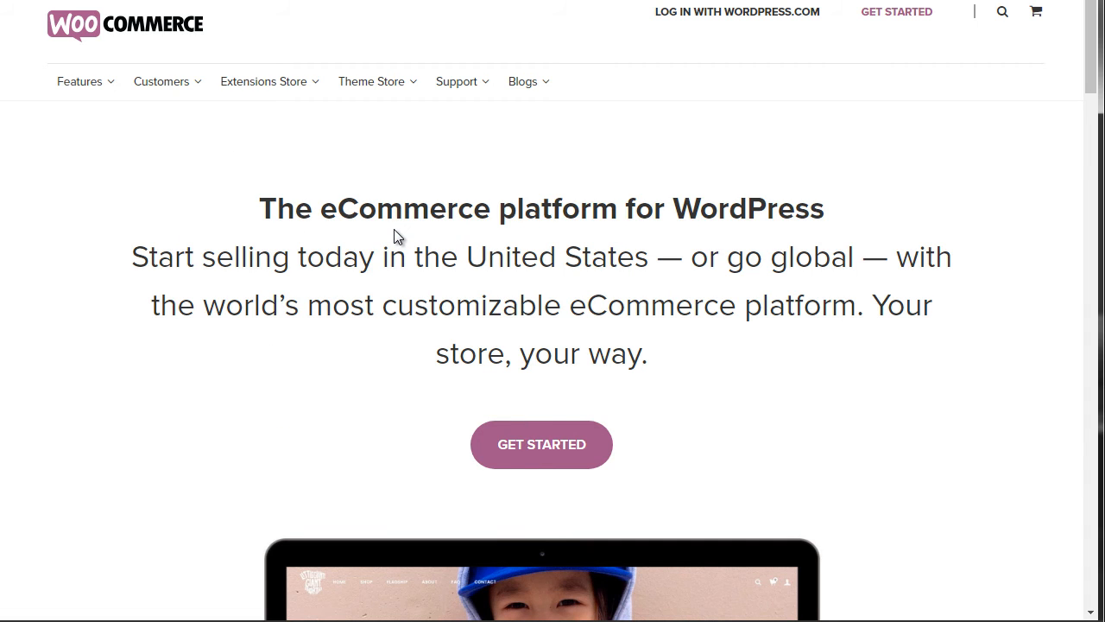
pyautogui.moveTo(259, 78)
pyautogui.click(252, 126)
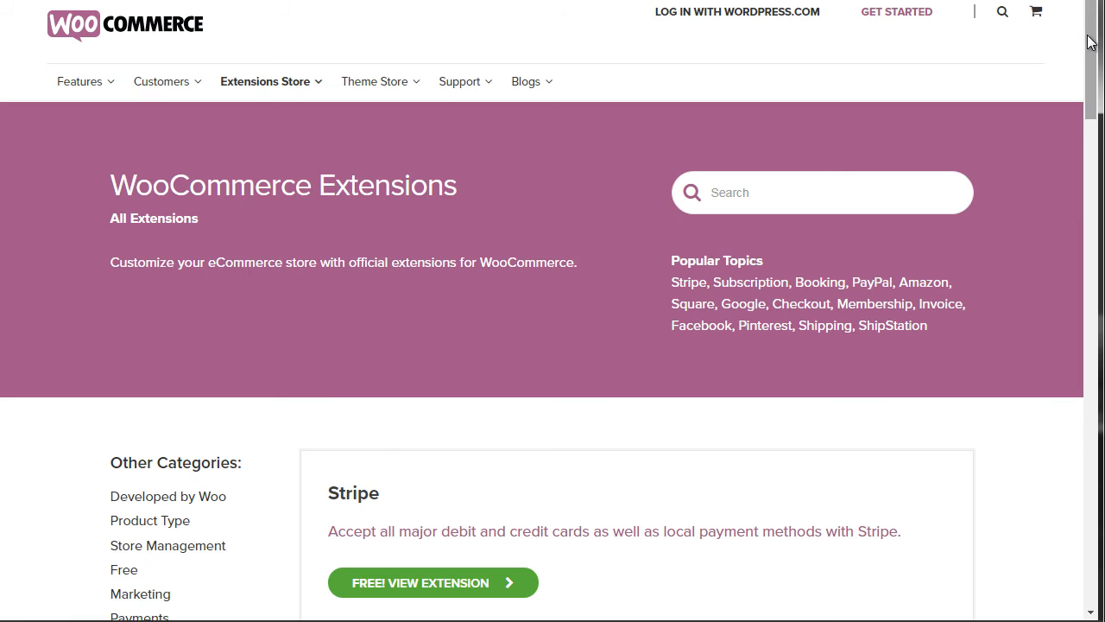
# Look through the first page of WooCommerce extensions, from the Stripe feature and popular extensions to the last listed ones
pyautogui.moveTo(1091, 37); pyautogui.dragTo(1091, 81)
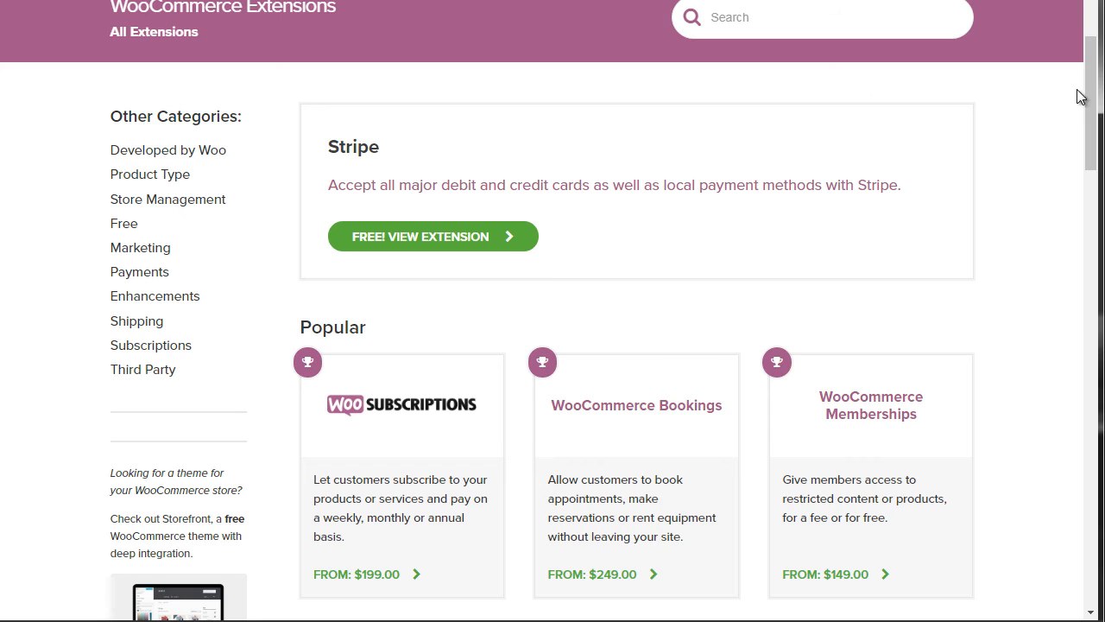
pyautogui.moveTo(1091, 113); pyautogui.dragTo(1091, 164)
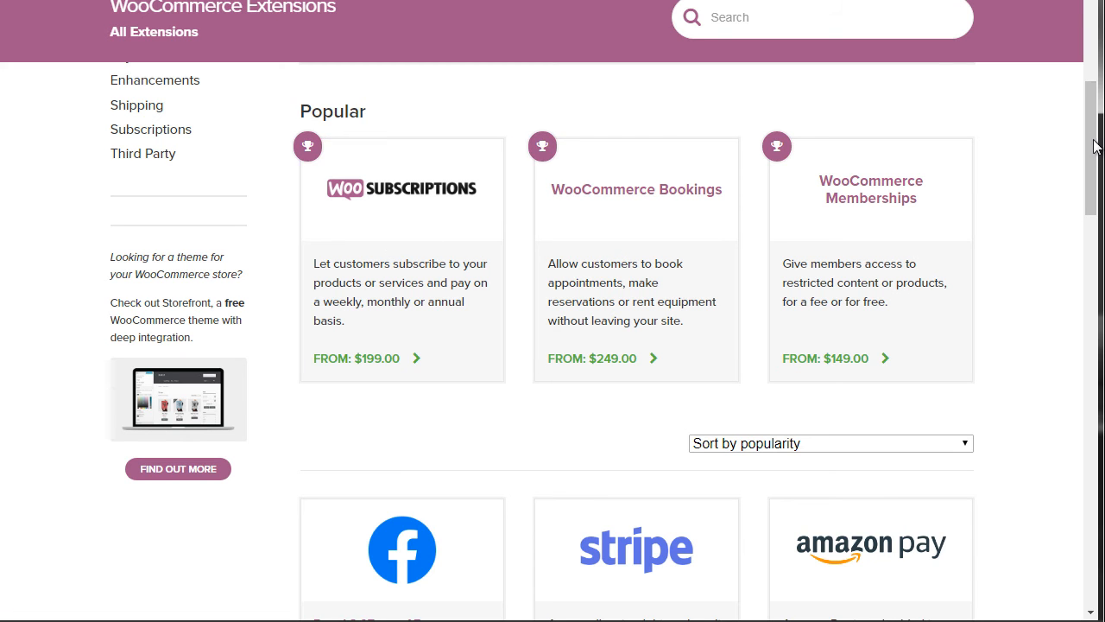
pyautogui.moveTo(1093, 152); pyautogui.dragTo(1093, 231)
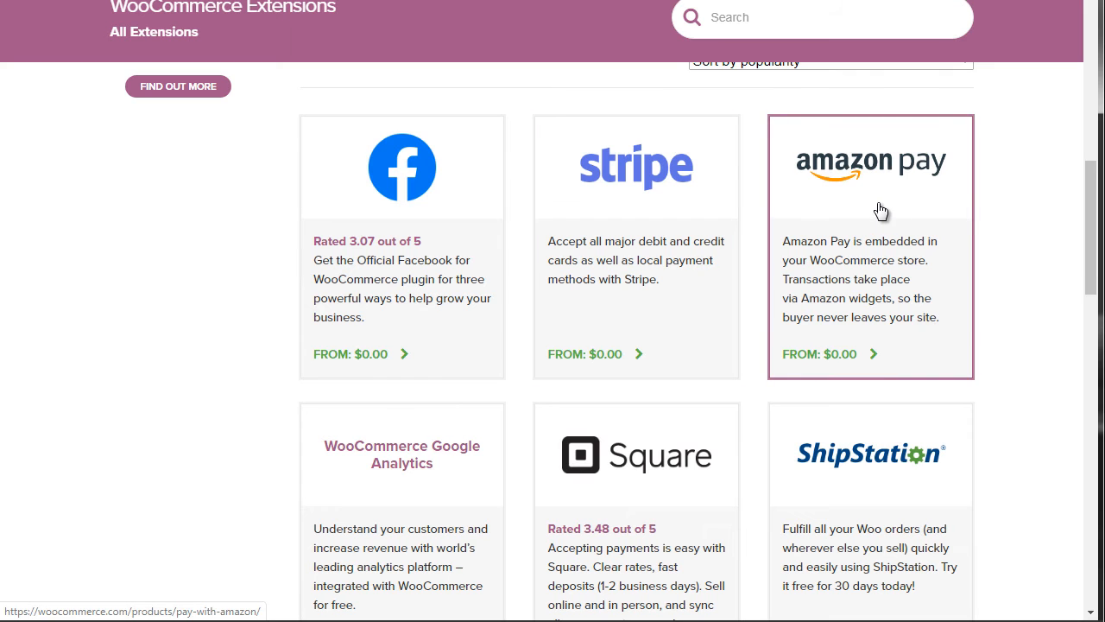
pyautogui.moveTo(1092, 227); pyautogui.dragTo(1092, 237)
pyautogui.moveTo(1093, 283); pyautogui.dragTo(1091, 276)
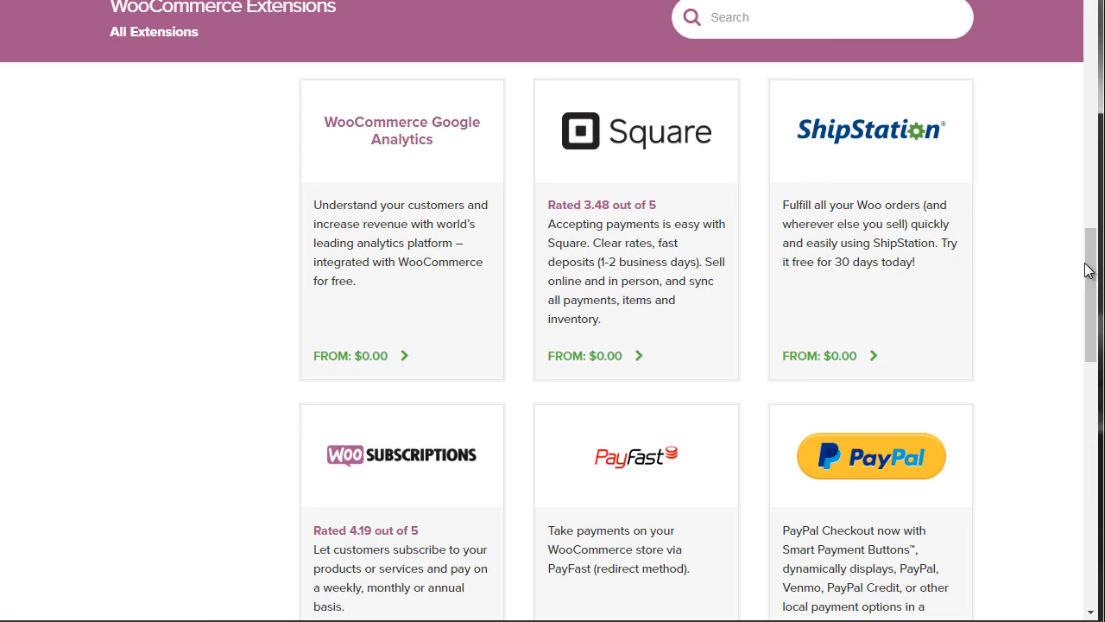
pyautogui.moveTo(1086, 264); pyautogui.dragTo(1086, 264)
pyautogui.moveTo(1087, 298); pyautogui.dragTo(1093, 431)
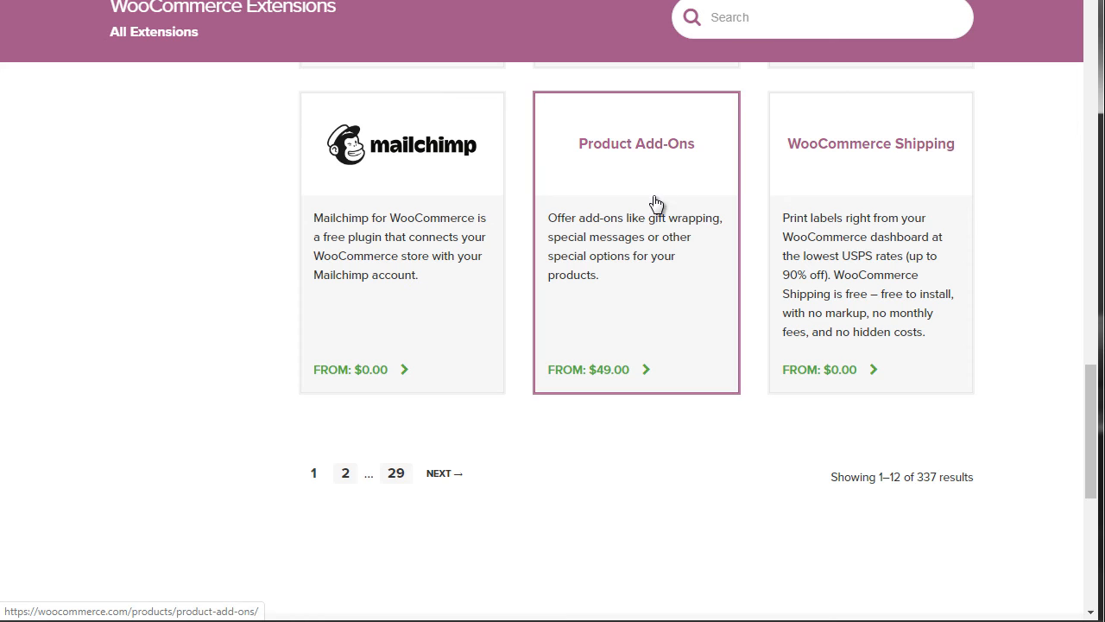
pyautogui.moveTo(1091, 432); pyautogui.dragTo(1090, 158)
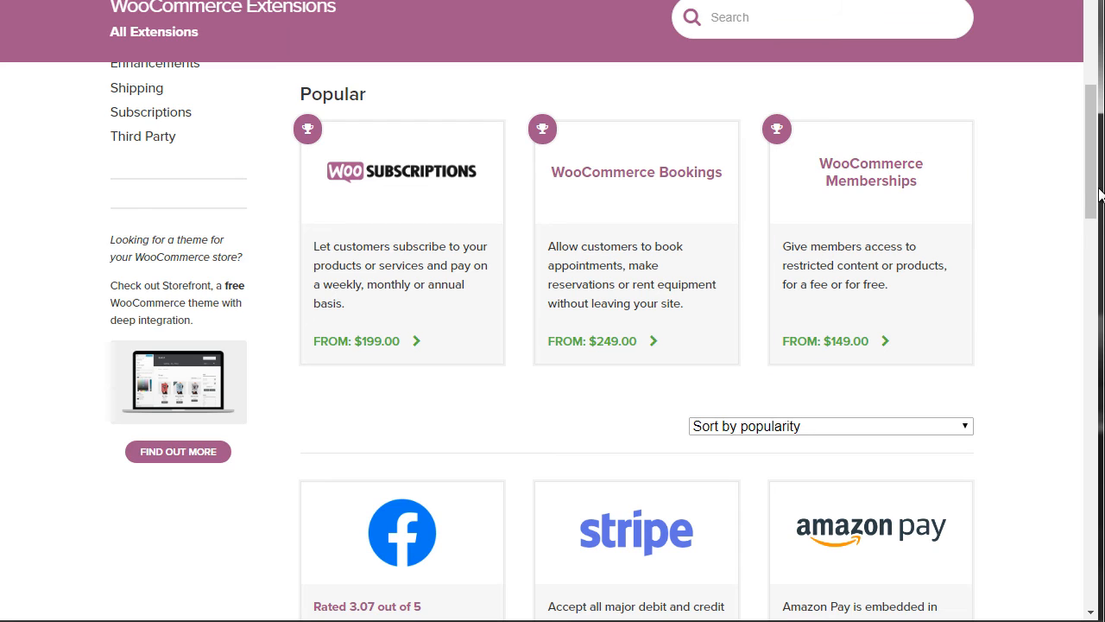
pyautogui.moveTo(1090, 190); pyautogui.dragTo(1090, 185)
# Search the WooCommerce extensions for "subscription"
pyautogui.click(721, 18)
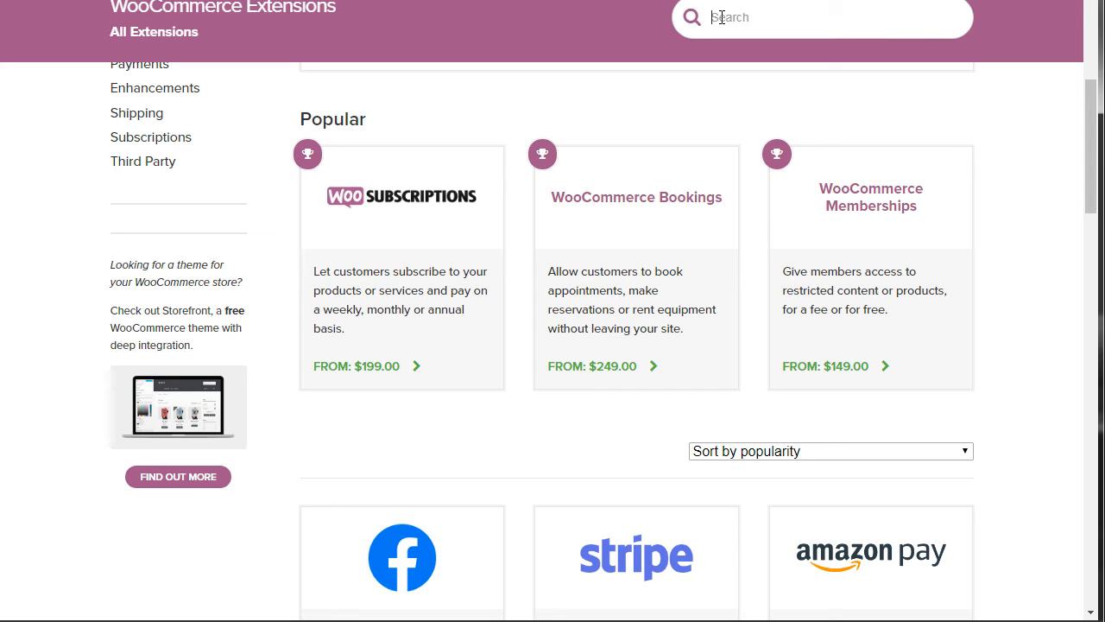
pyautogui.write('subscription')
pyautogui.hotkey('ctrl', 'a')
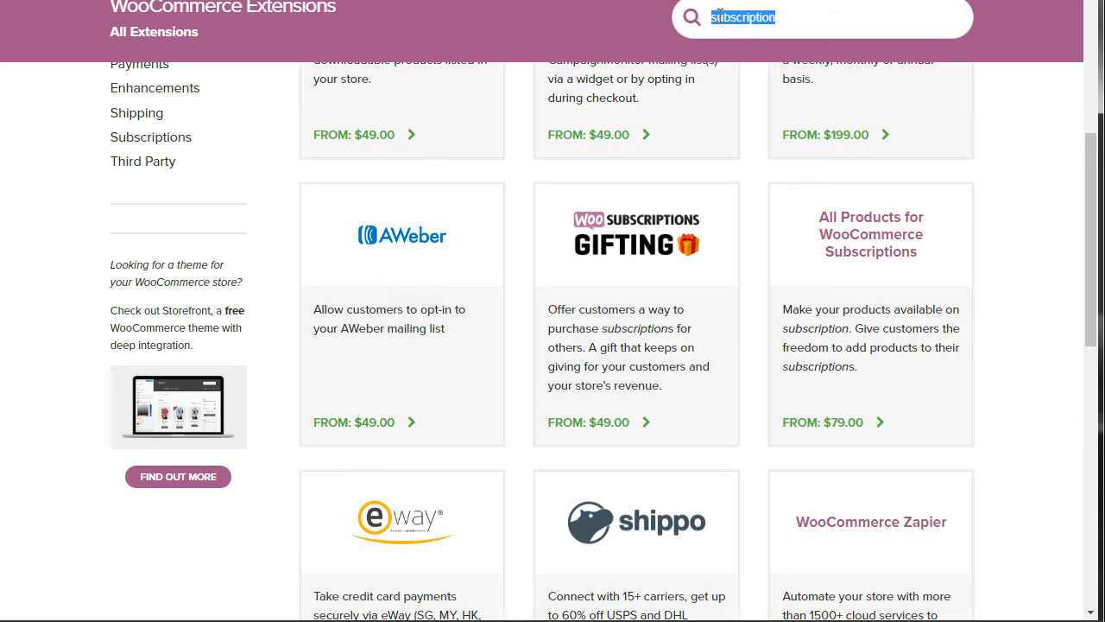
pyautogui.moveTo(173, 152)
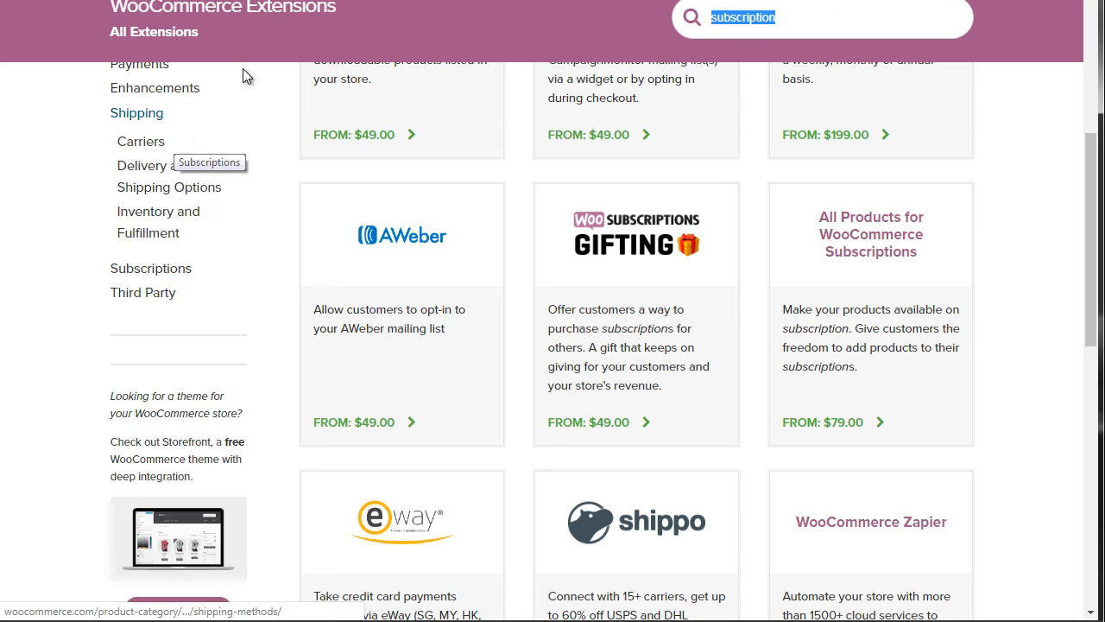
pyautogui.click(822, 19)
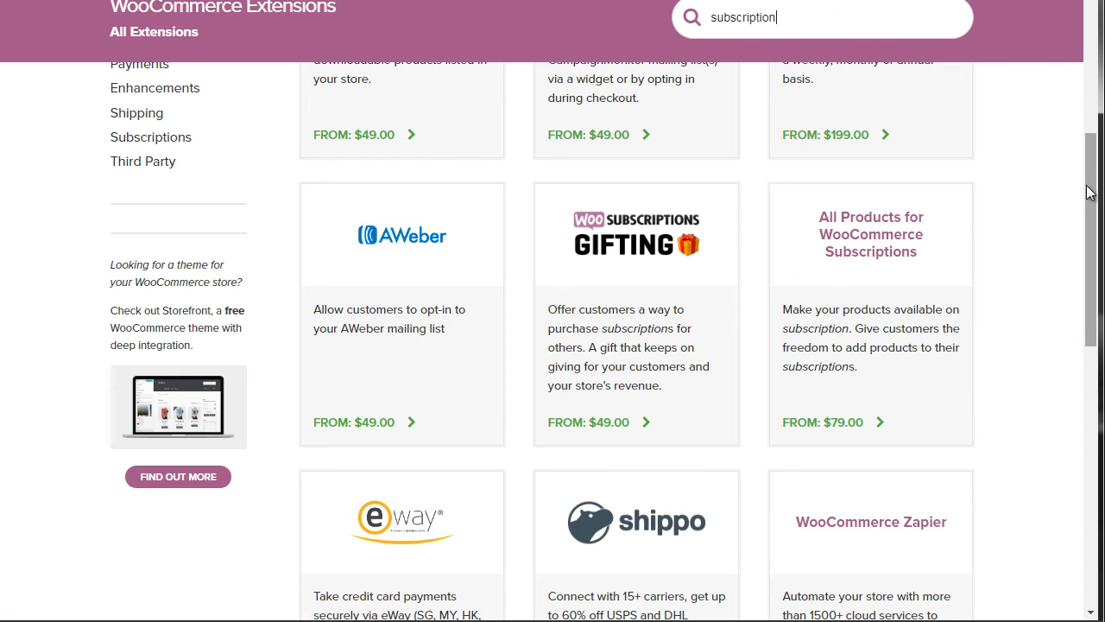
# Examine the extensions found for the subscription search, including their descriptions and starting prices, along with the other categories
pyautogui.moveTo(1090, 192); pyautogui.dragTo(1086, 119)
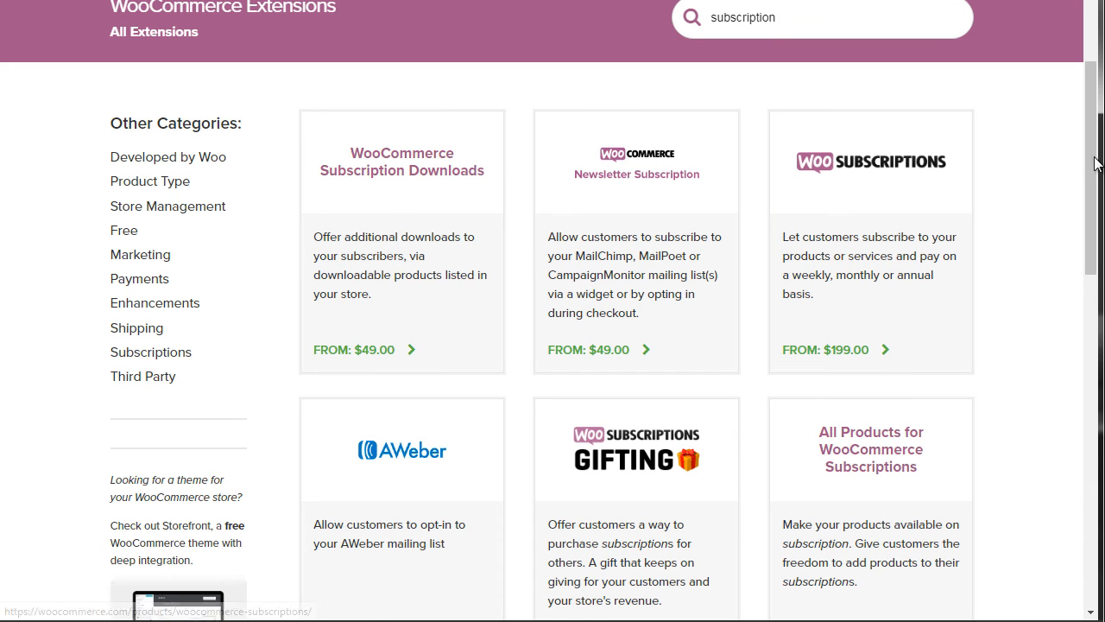
pyautogui.scroll(-3, 930, 273)
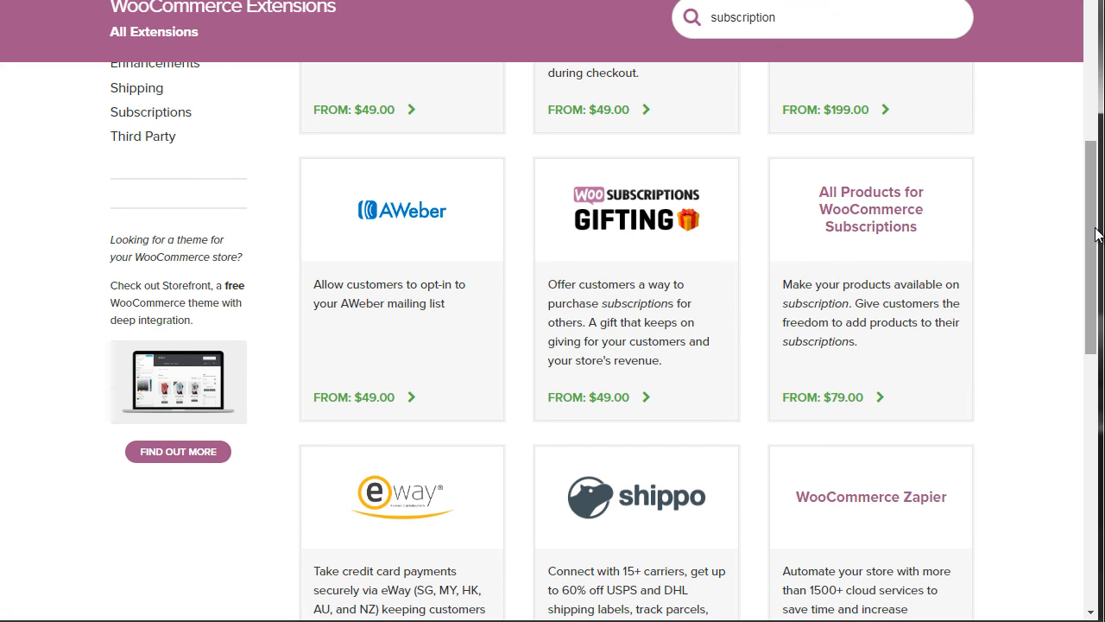
pyautogui.moveTo(1097, 233); pyautogui.dragTo(1094, 257)
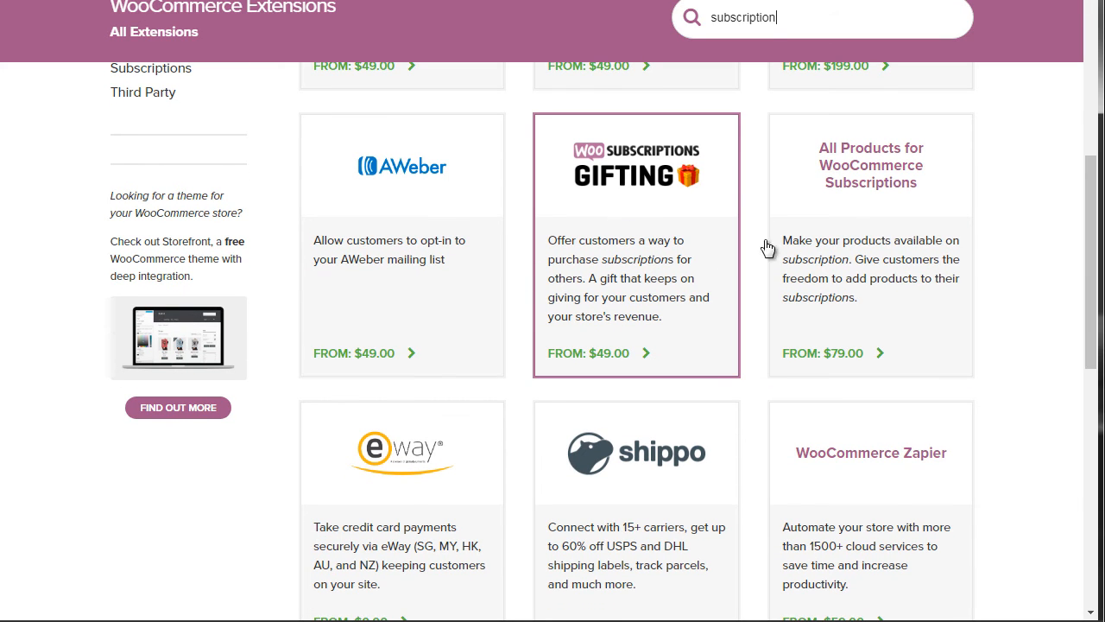
pyautogui.moveTo(1093, 231); pyautogui.dragTo(1094, 304)
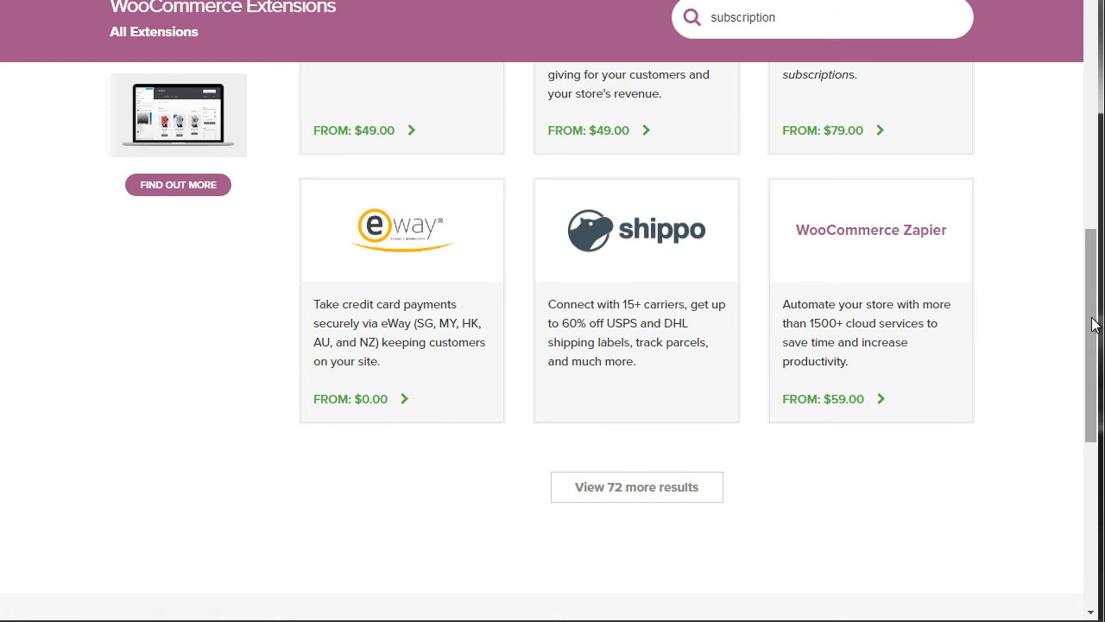
pyautogui.moveTo(1092, 324); pyautogui.dragTo(1089, 166)
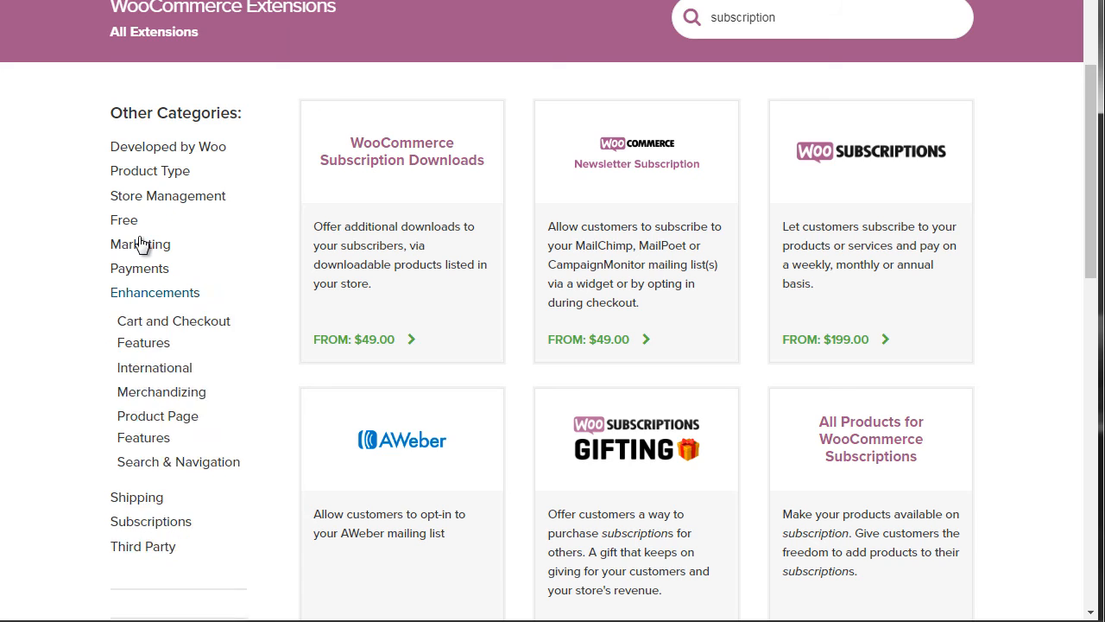
pyautogui.moveTo(141, 248)
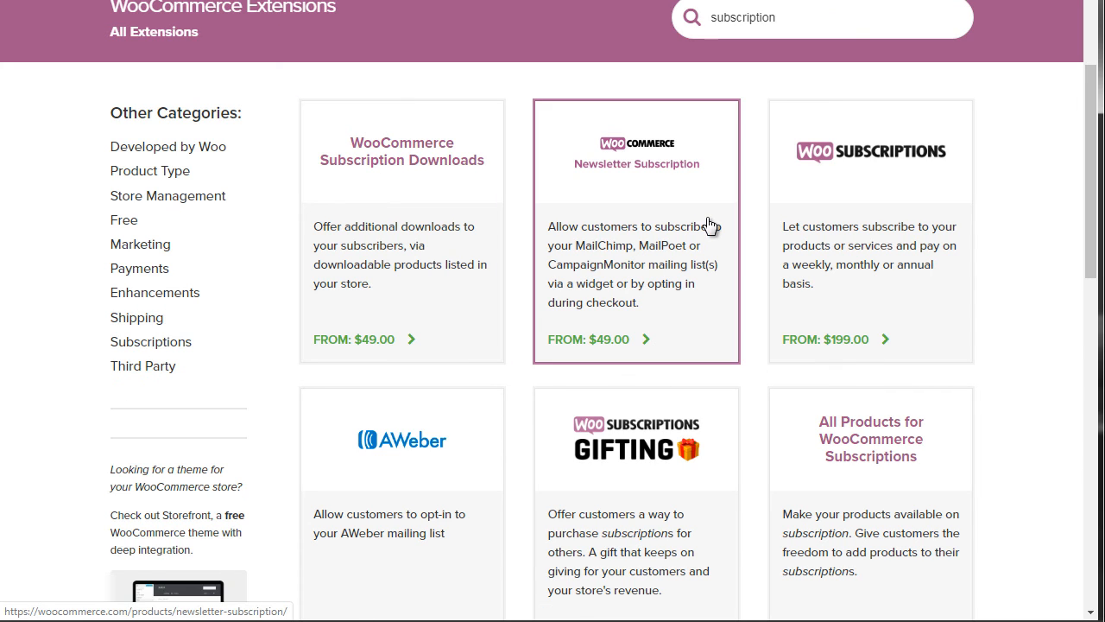
pyautogui.moveTo(1094, 207); pyautogui.dragTo(1095, 214)
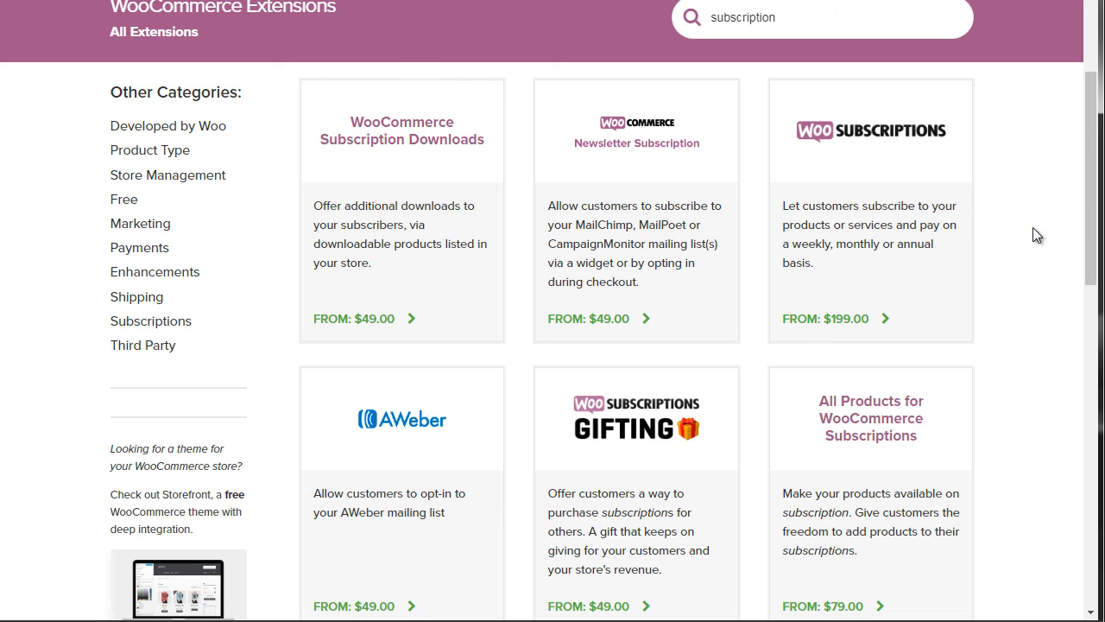
pyautogui.moveTo(1095, 189); pyautogui.dragTo(1095, 183)
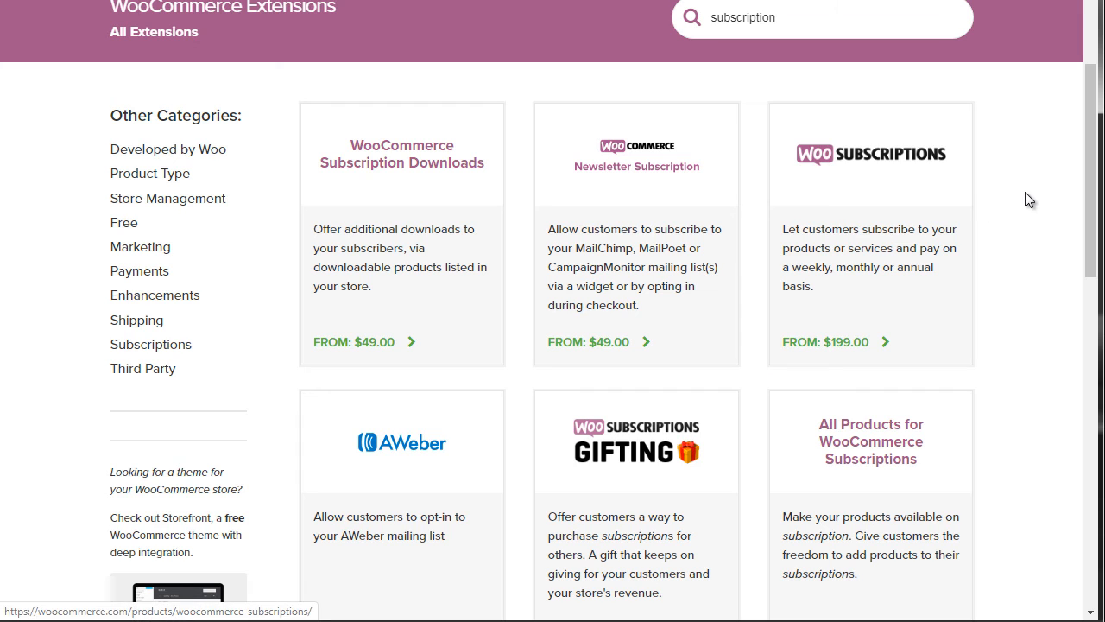
pyautogui.moveTo(1089, 191); pyautogui.dragTo(1023, 188)
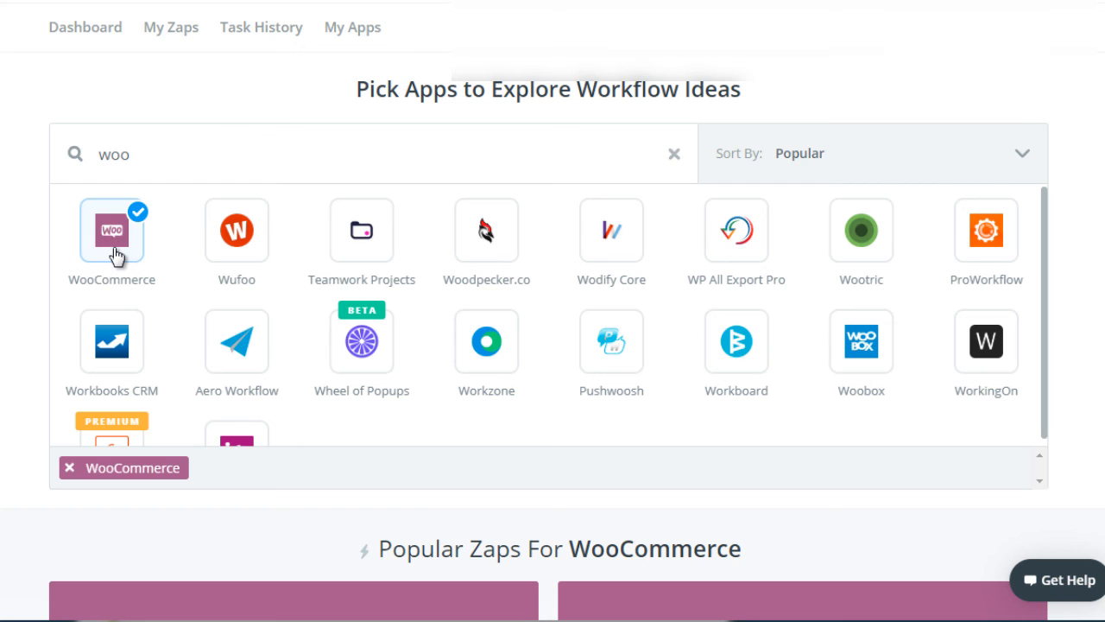
# On Zapier, look through the popular Zaps for WooCommerce to see which apps and order or customer automations are offered
pyautogui.scroll(-7, 552, 310)
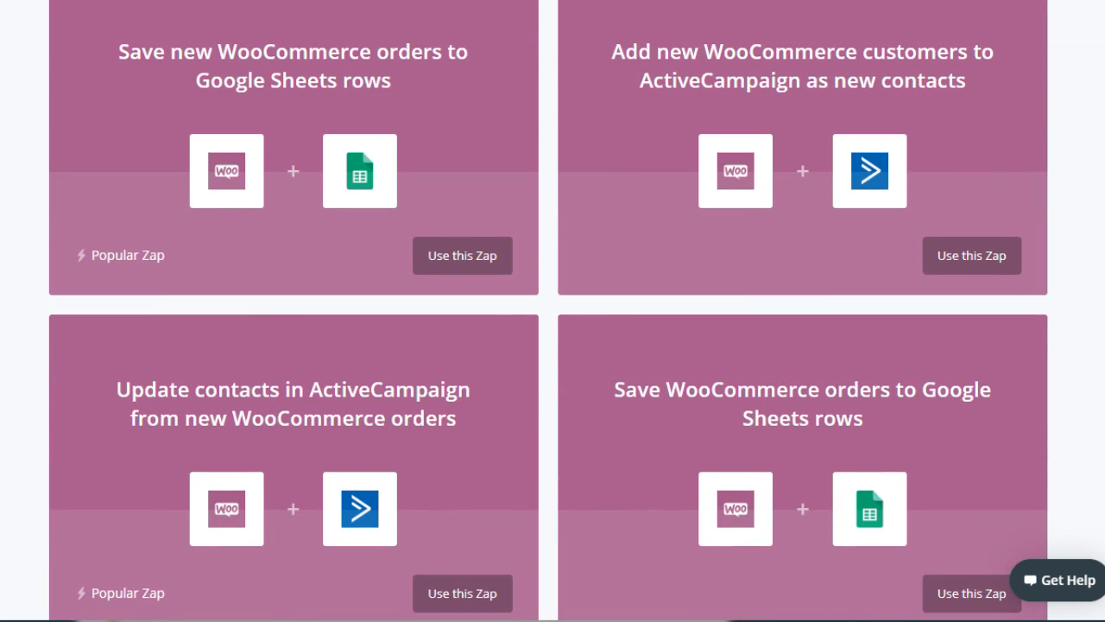
pyautogui.scroll(1, 553, 311)
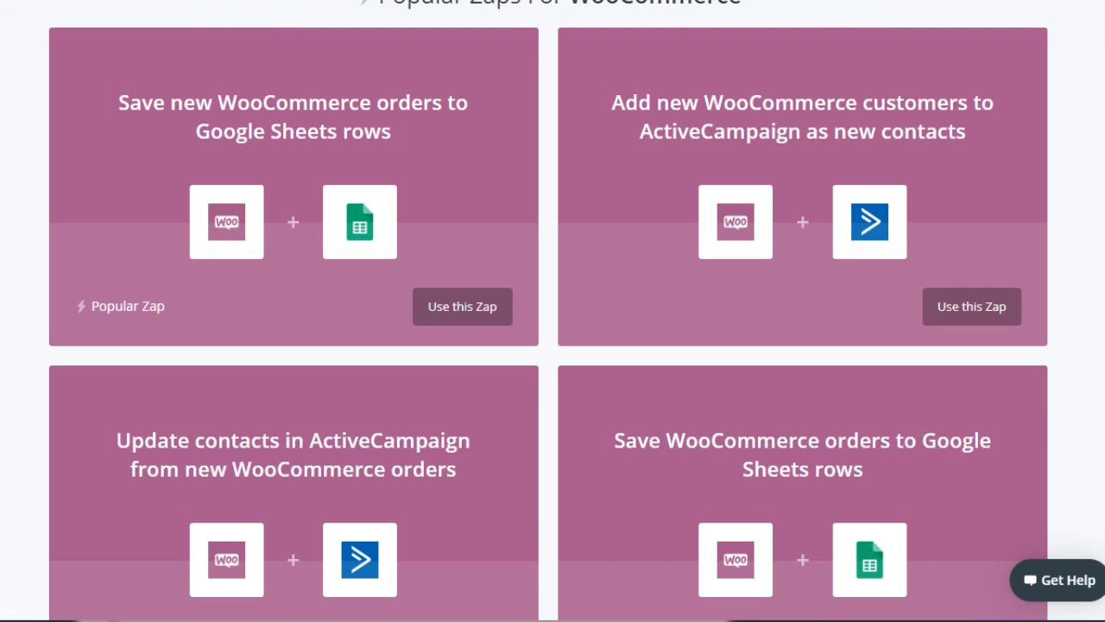
pyautogui.scroll(-4, 390, 129)
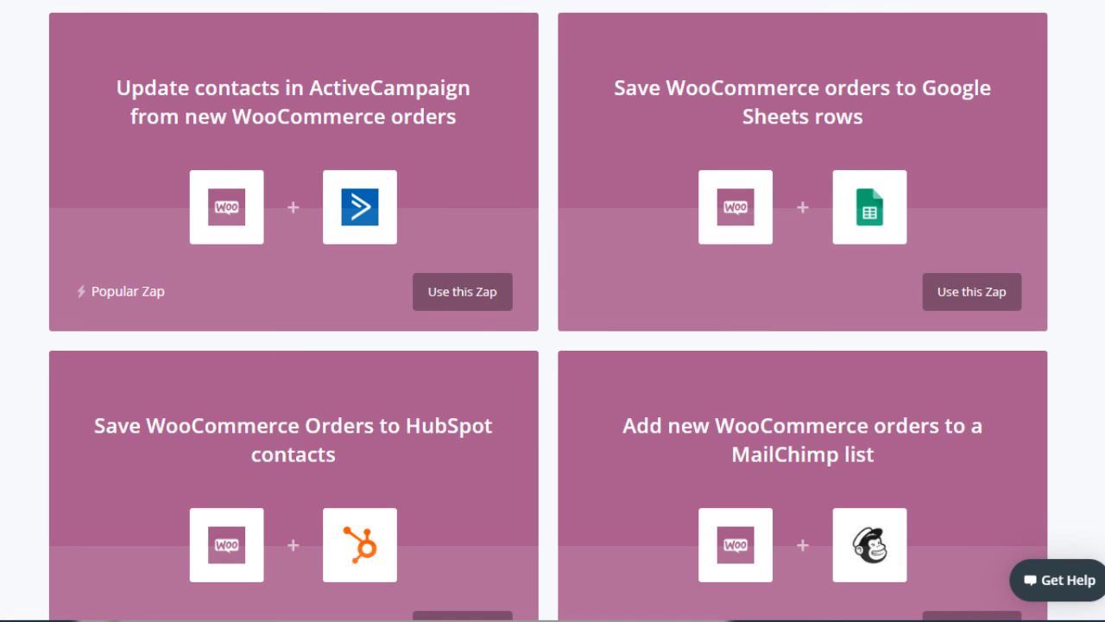
pyautogui.scroll(-1, 548, 306)
pyautogui.scroll(-1, 548, 311)
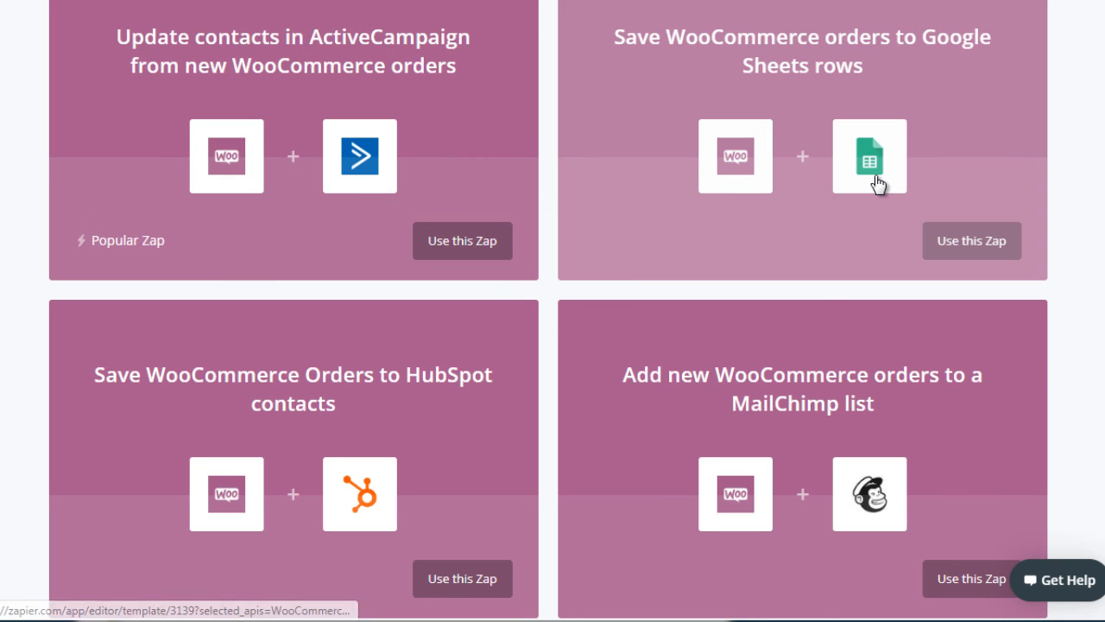
pyautogui.scroll(-4, 553, 311)
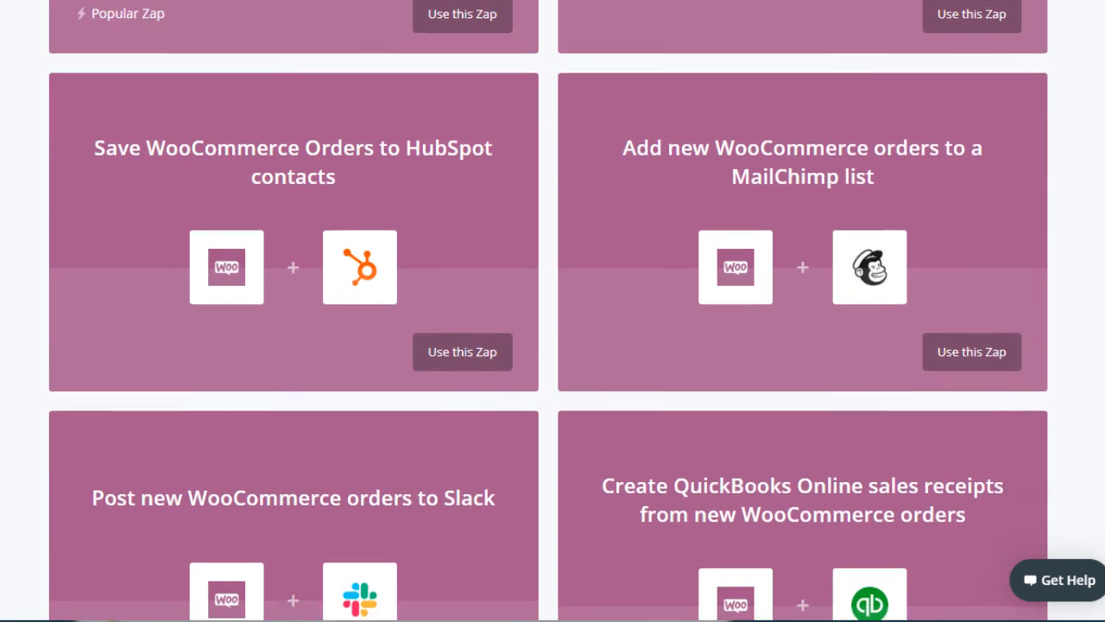
pyautogui.scroll(-2, 553, 311)
pyautogui.scroll(-3, 552, 311)
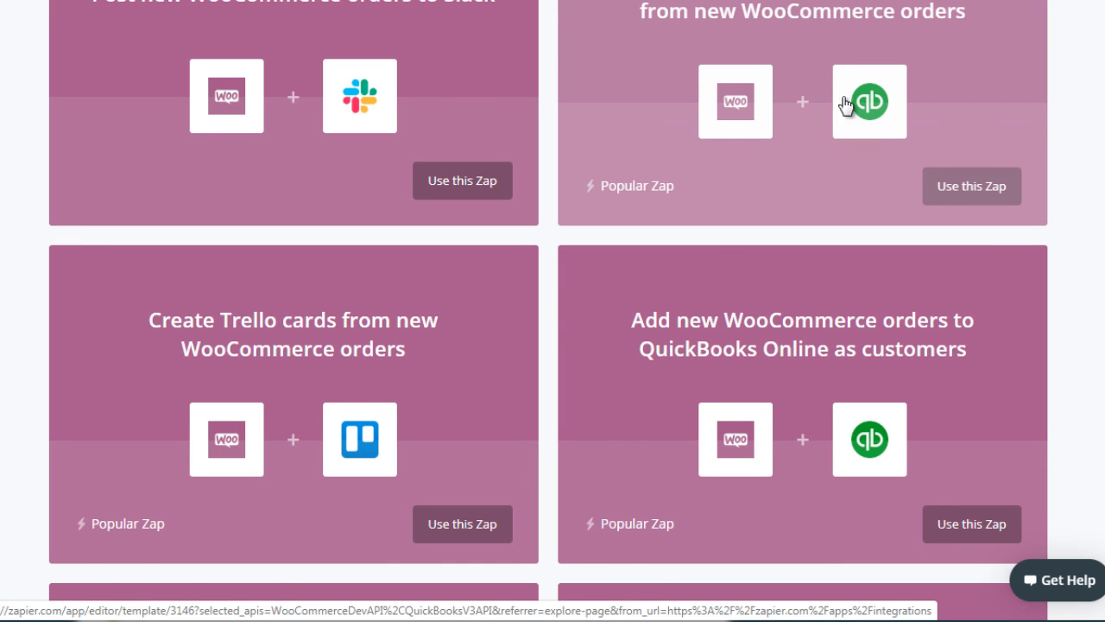
pyautogui.scroll(-3, 1097, 43)
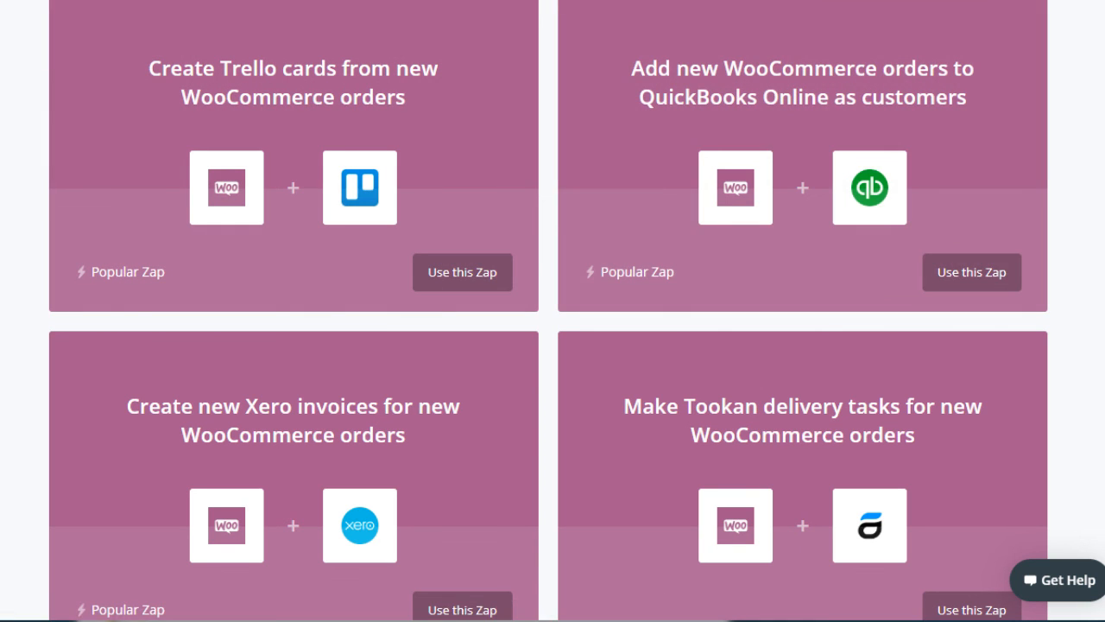
pyautogui.scroll(-2, 803, 259)
pyautogui.scroll(1, 803, 259)
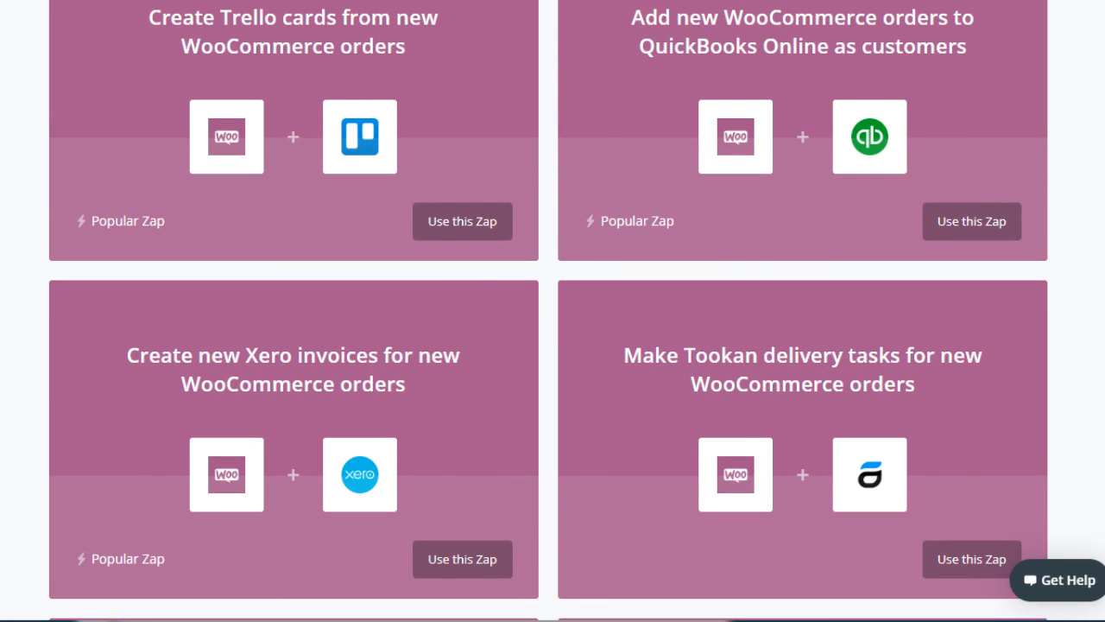
pyautogui.scroll(-4, 553, 311)
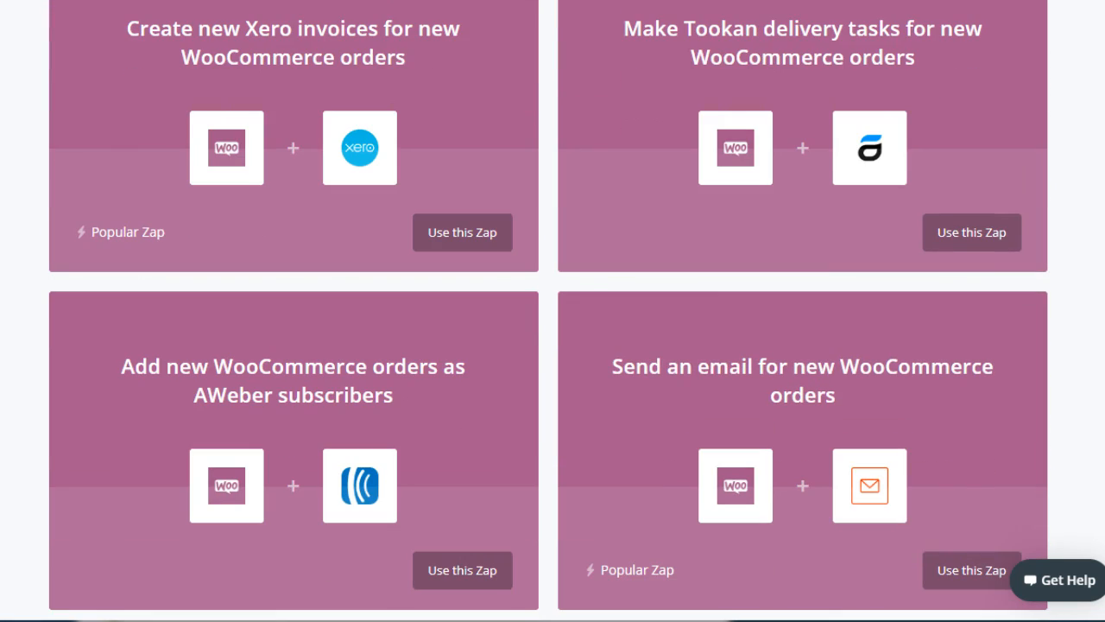
pyautogui.scroll(1, 553, 311)
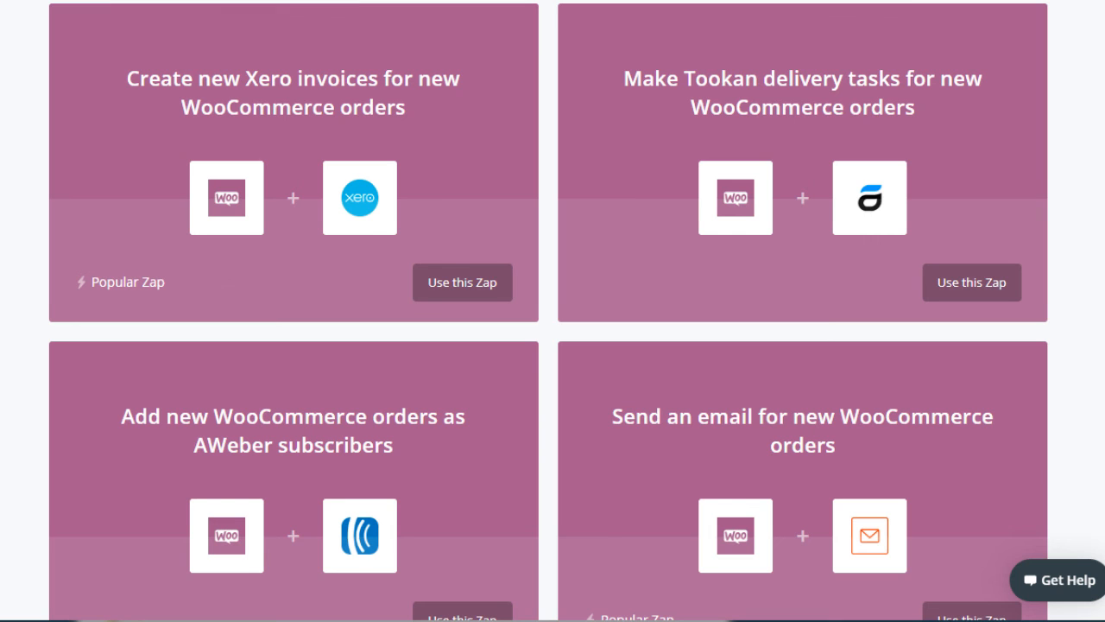
pyautogui.scroll(-3, 553, 311)
pyautogui.scroll(-20, 552, 311)
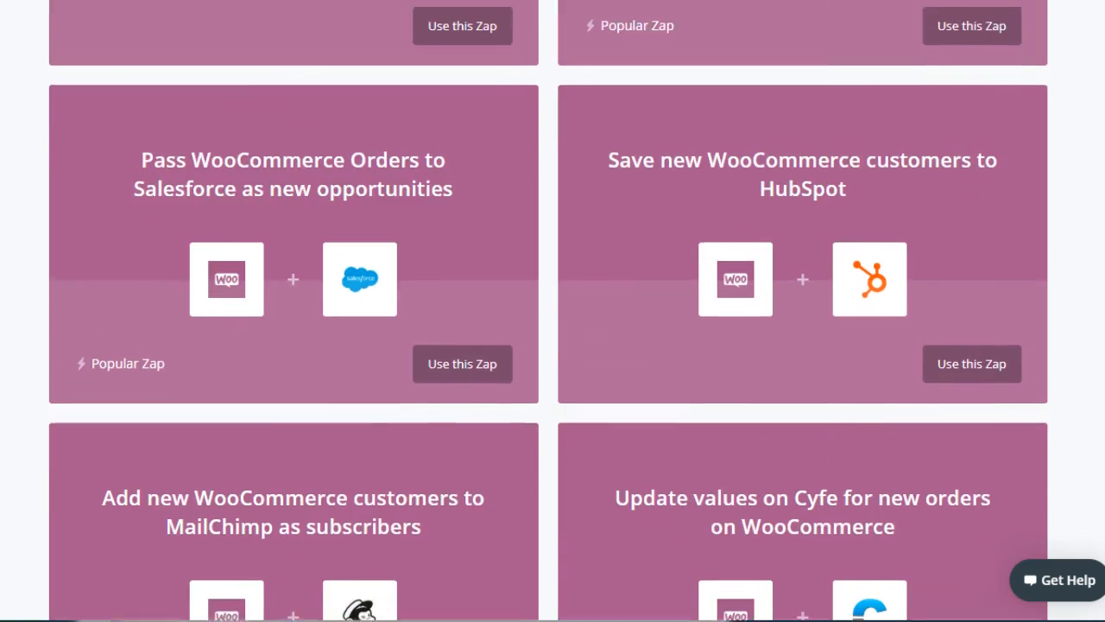
pyautogui.scroll(-2, 553, 311)
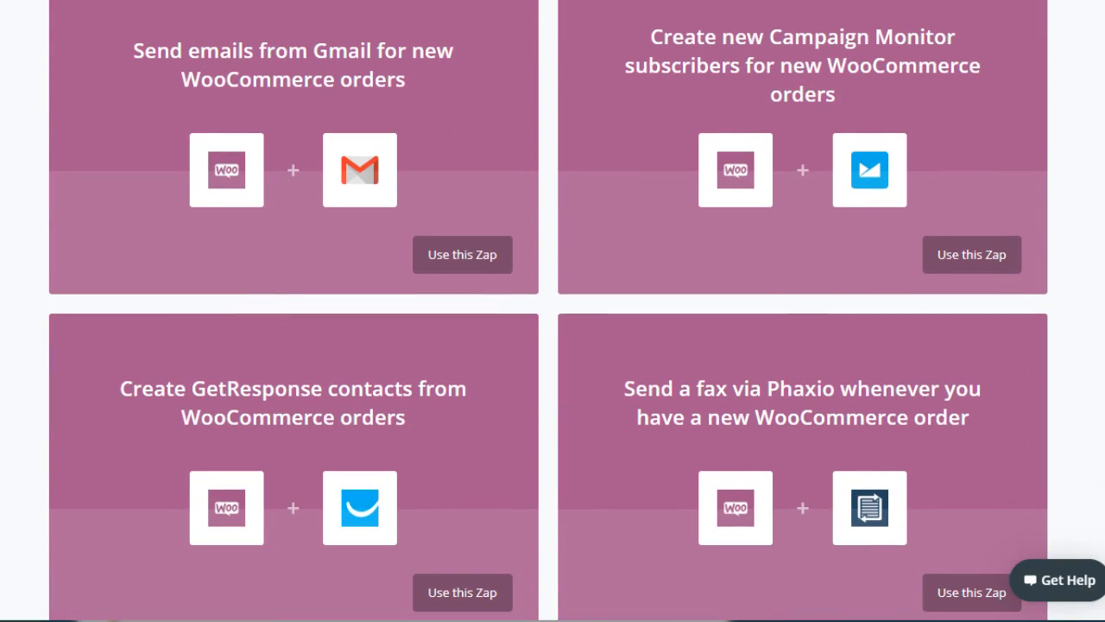
pyautogui.scroll(-11, 553, 311)
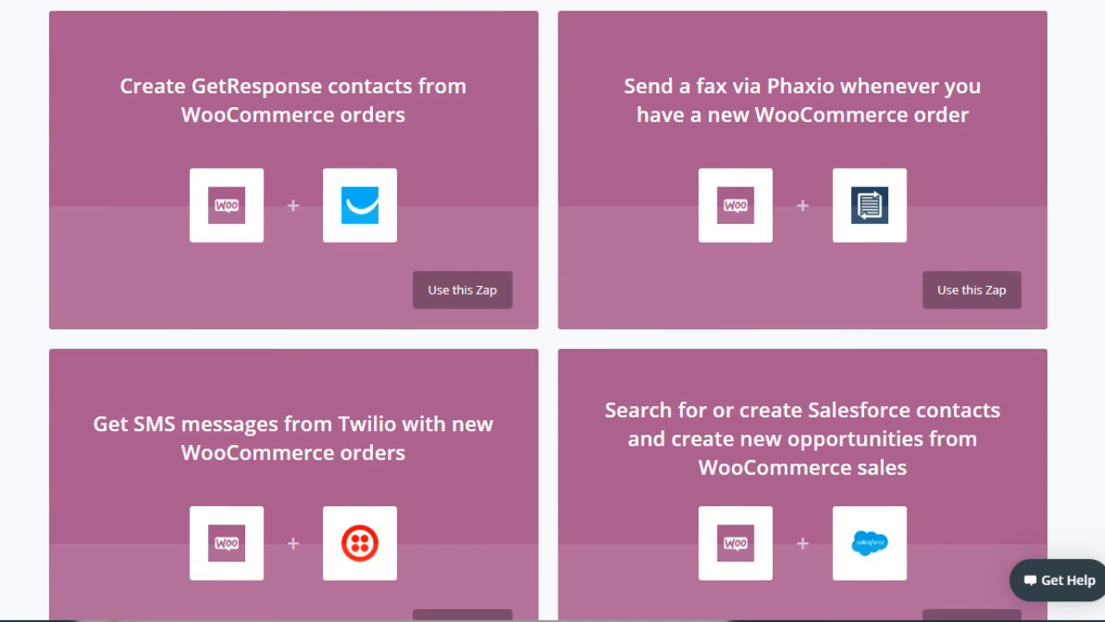
pyautogui.scroll(-6, 552, 311)
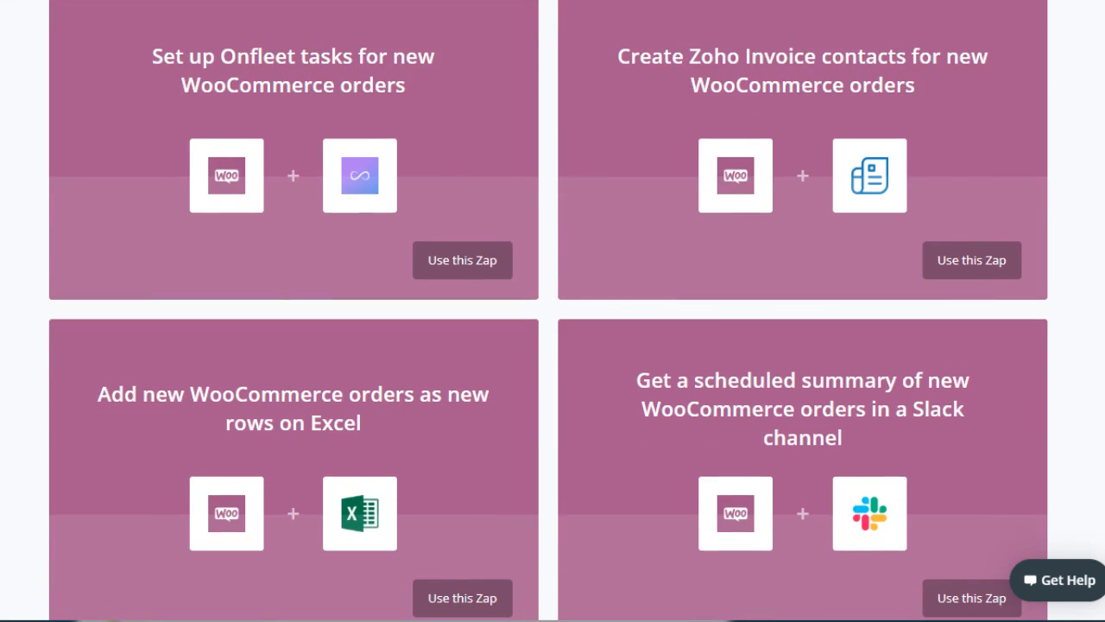
pyautogui.scroll(-6, 553, 311)
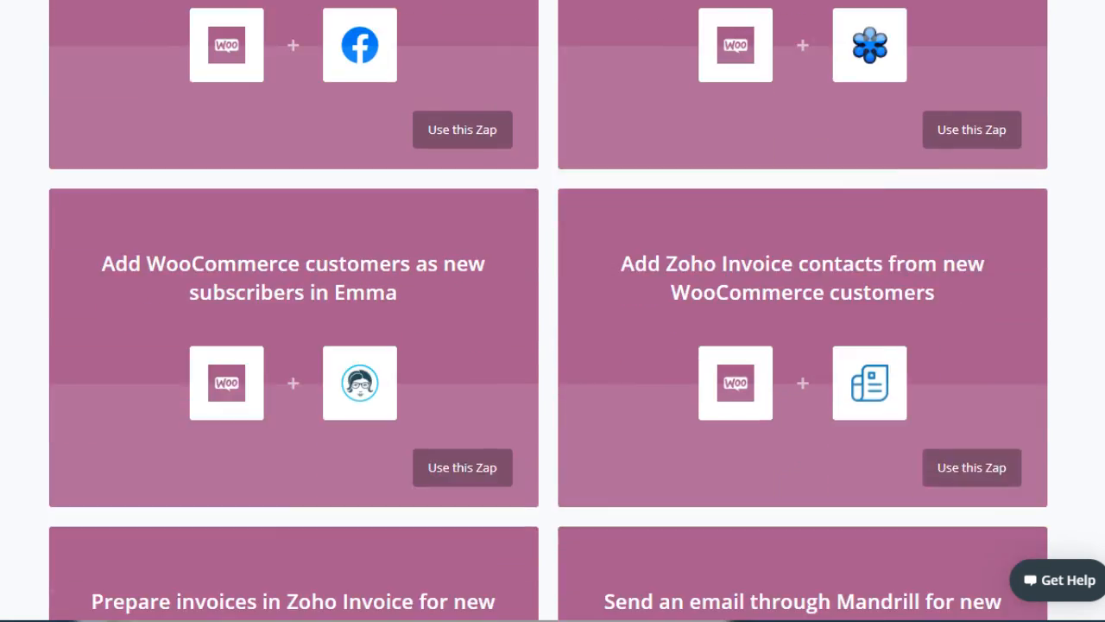
pyautogui.scroll(6, 553, 311)
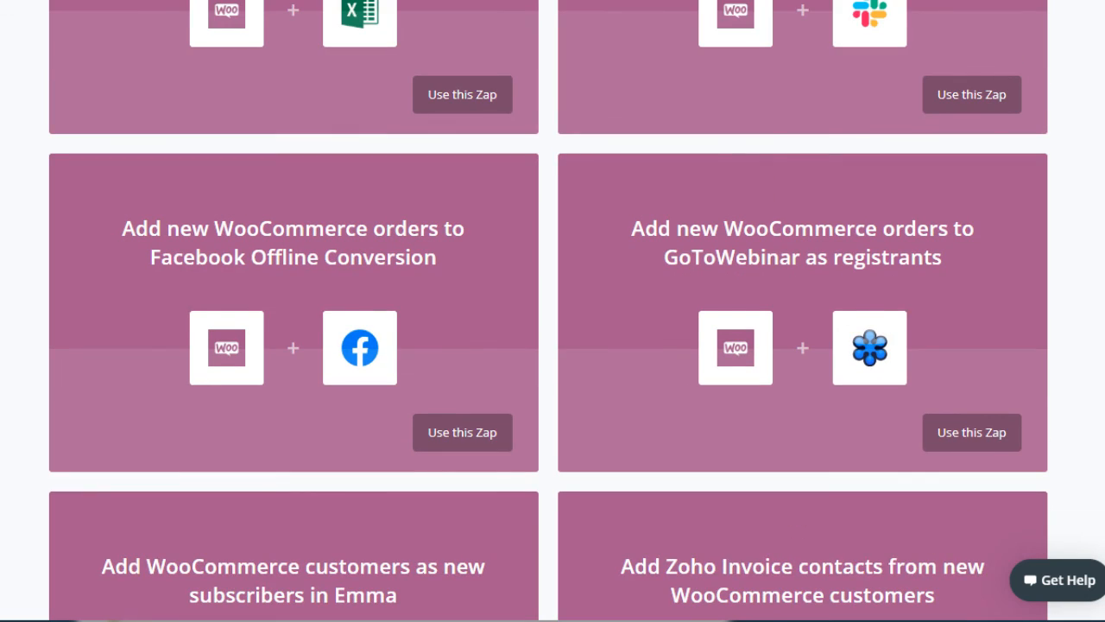
# Look through the remaining WooCommerce Zaps on Zapier, down to the app details listing WooCommerce's triggers
pyautogui.scroll(-2, 553, 311)
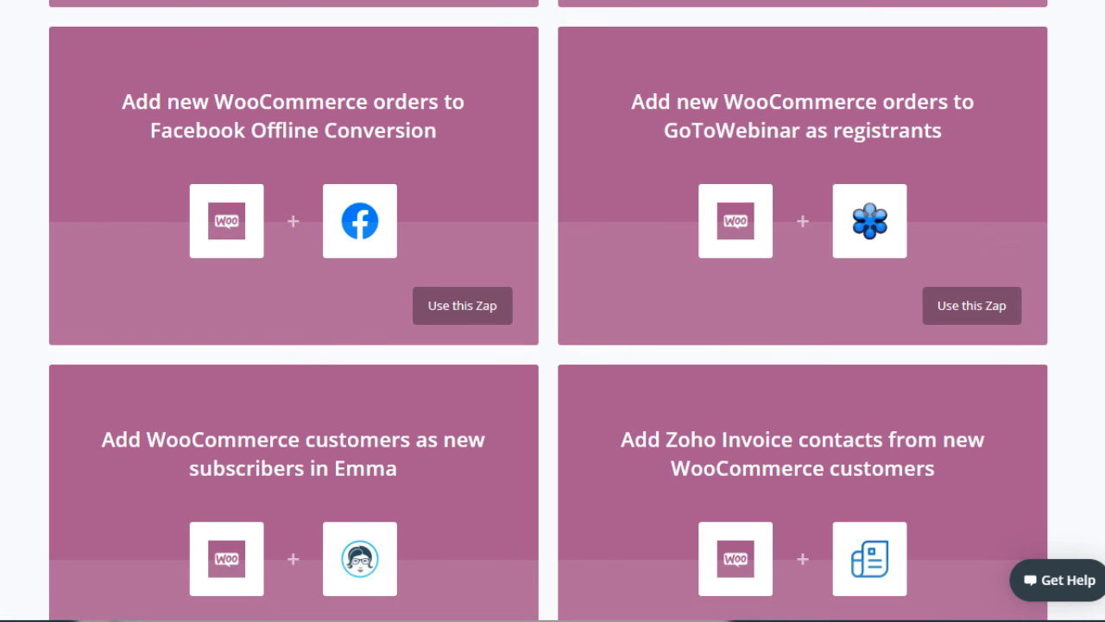
pyautogui.scroll(-20, 552, 311)
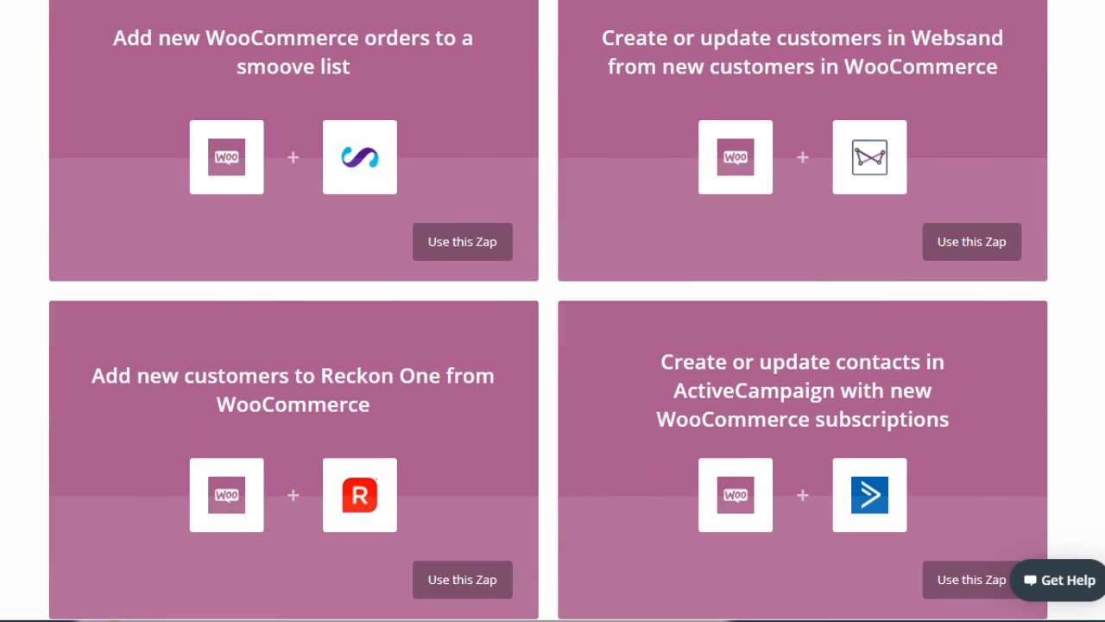
pyautogui.scroll(-15, 552, 311)
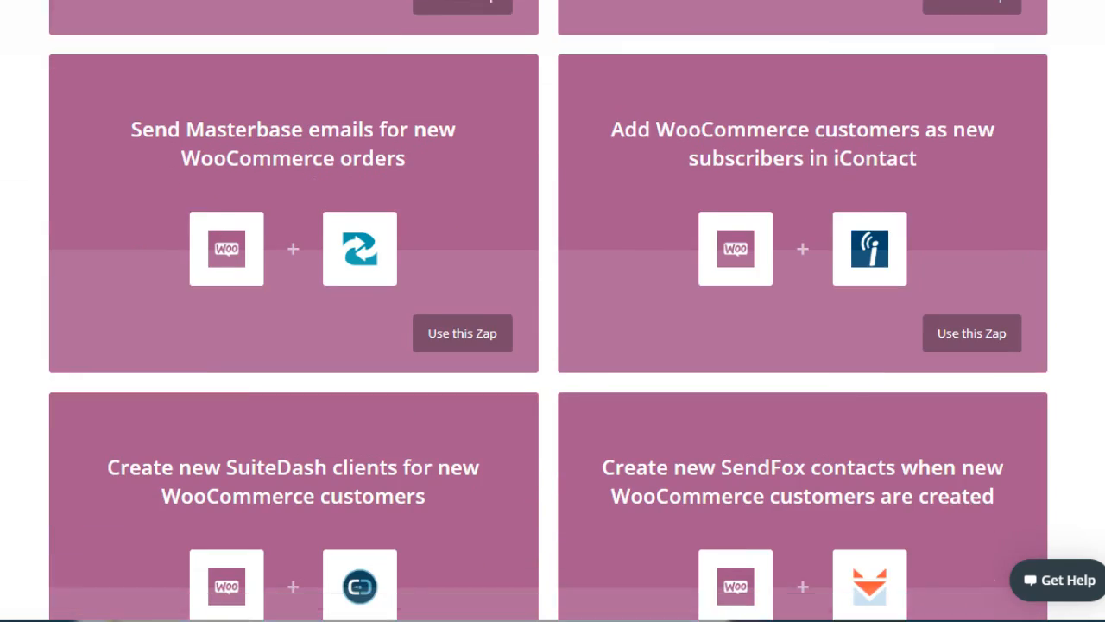
pyautogui.scroll(-13, 552, 310)
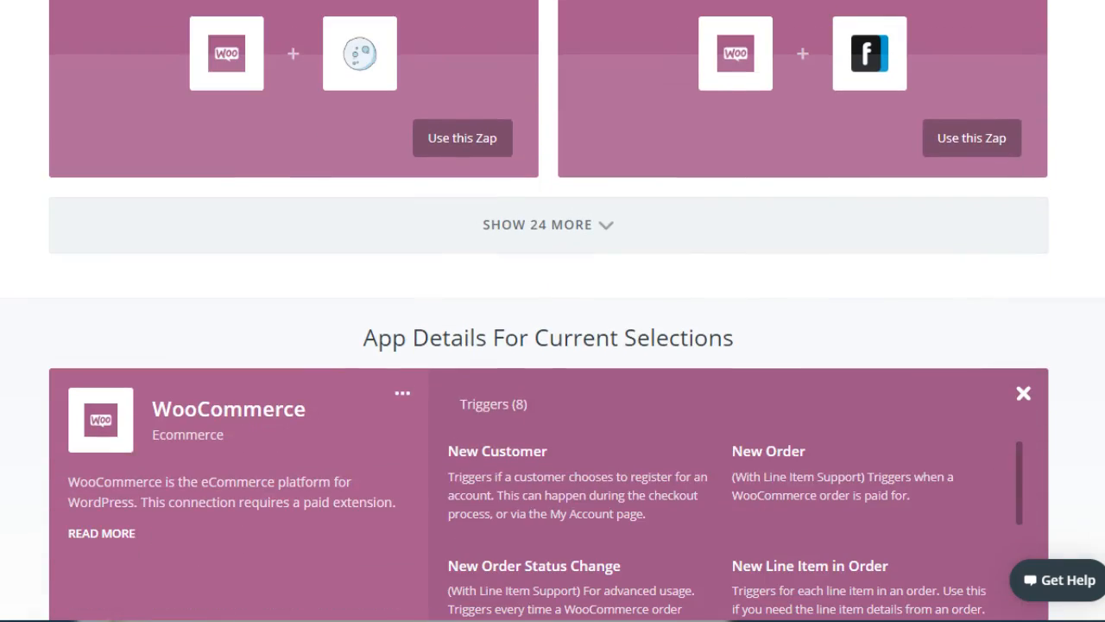
pyautogui.scroll(3, 553, 311)
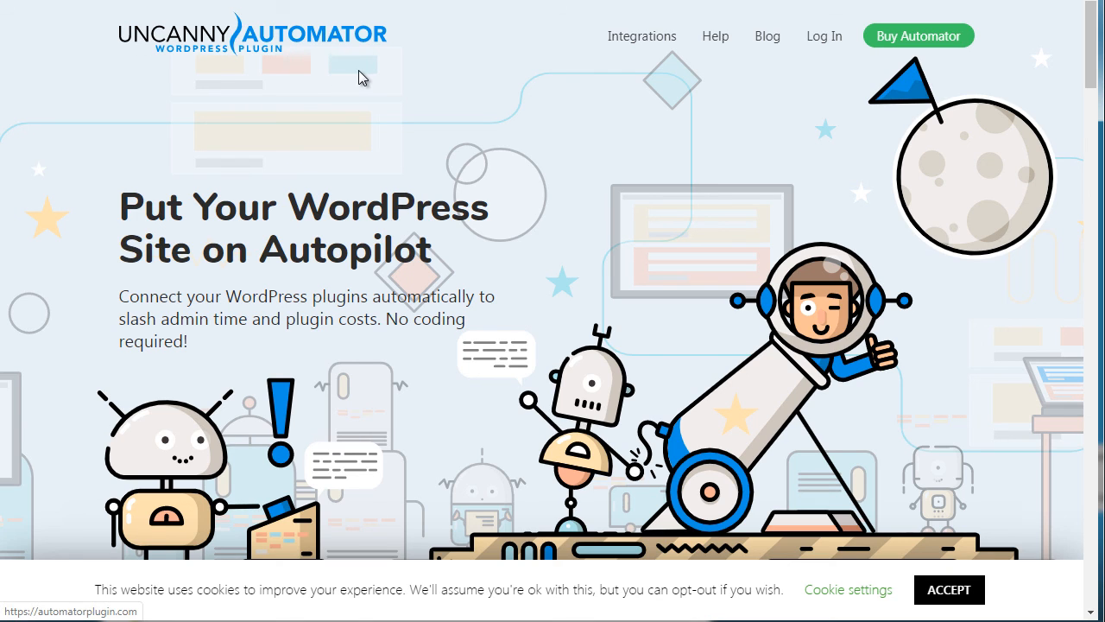
# On the Uncanny Automator website, open the integrations page listing all triggers and actions
pyautogui.moveTo(617, 41)
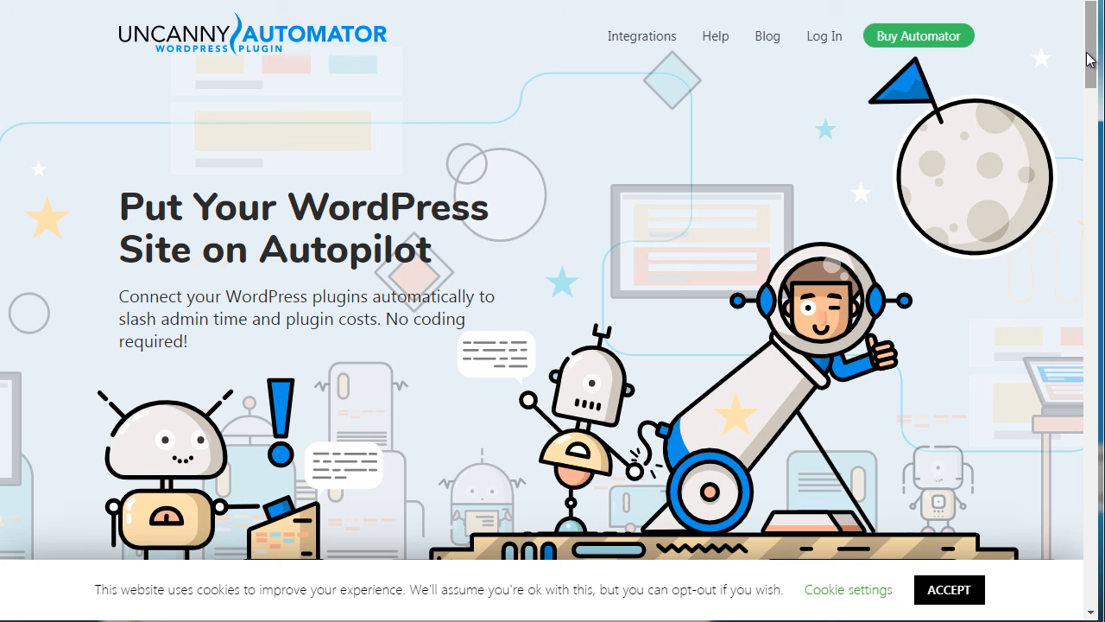
pyautogui.moveTo(1089, 59)
pyautogui.mouseDown()
pyautogui.moveTo(1101, 116)
pyautogui.moveTo(1098, 43)
pyautogui.mouseUp()
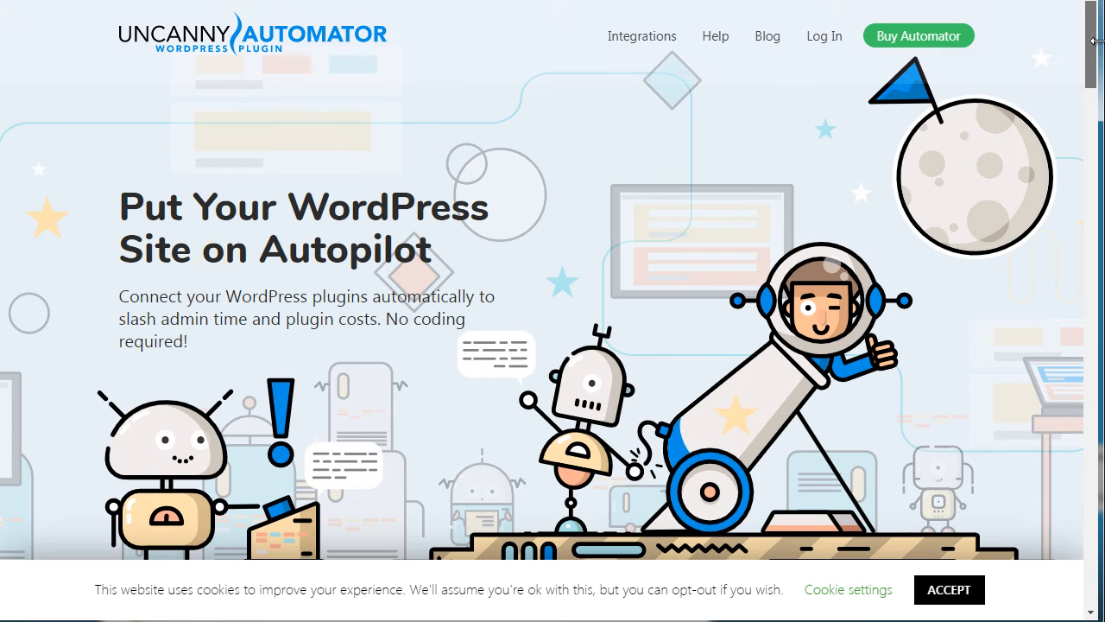
pyautogui.click(645, 85)
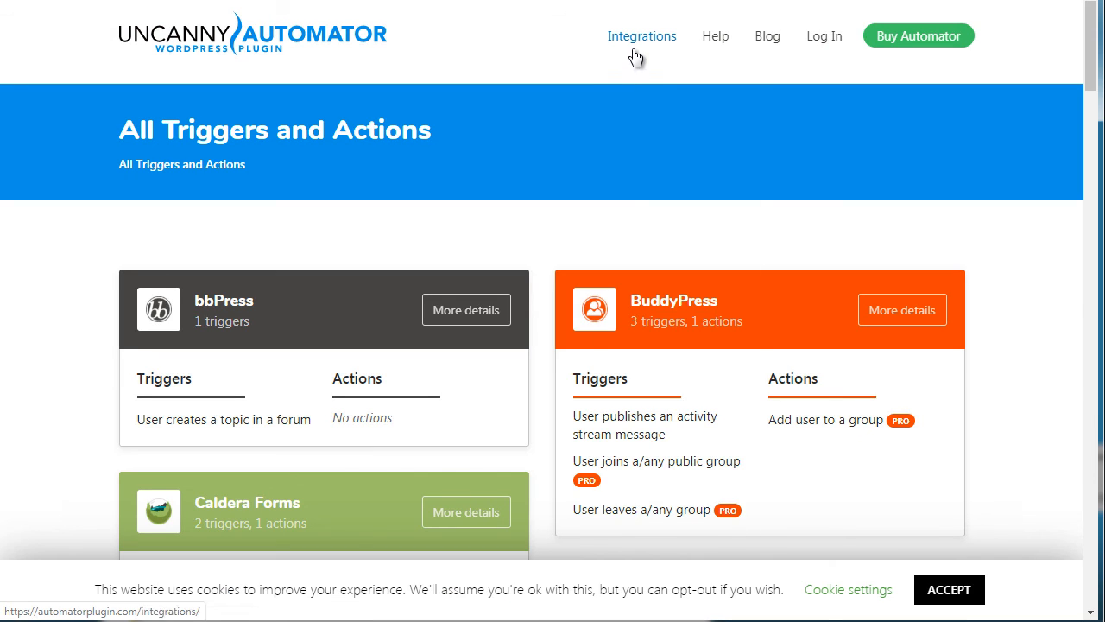
pyautogui.moveTo(634, 47)
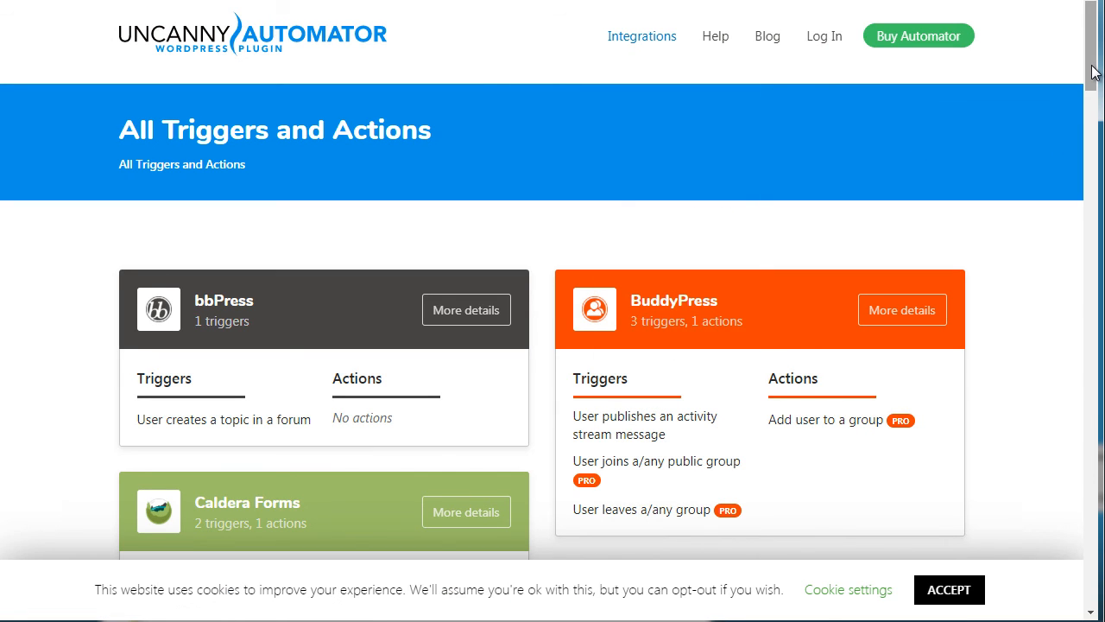
# Examine the triggers and actions of the integrated plugins from bbPress down to LearnDash, dismissing the newsletter sign-up on the way
pyautogui.moveTo(1092, 72); pyautogui.dragTo(1093, 93)
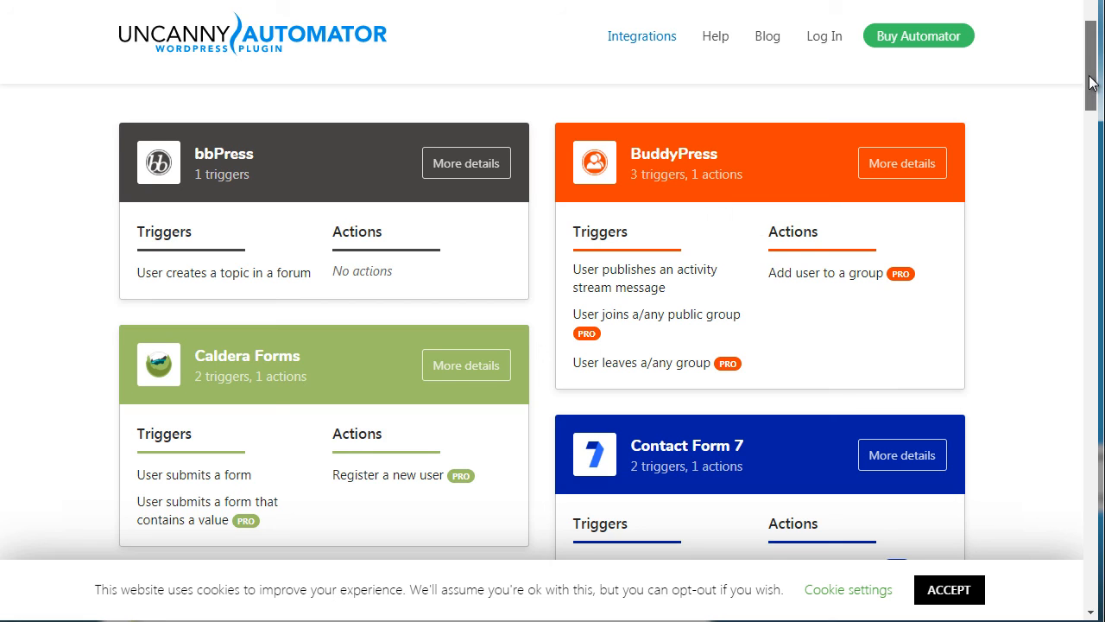
pyautogui.moveTo(1091, 76); pyautogui.dragTo(1090, 78)
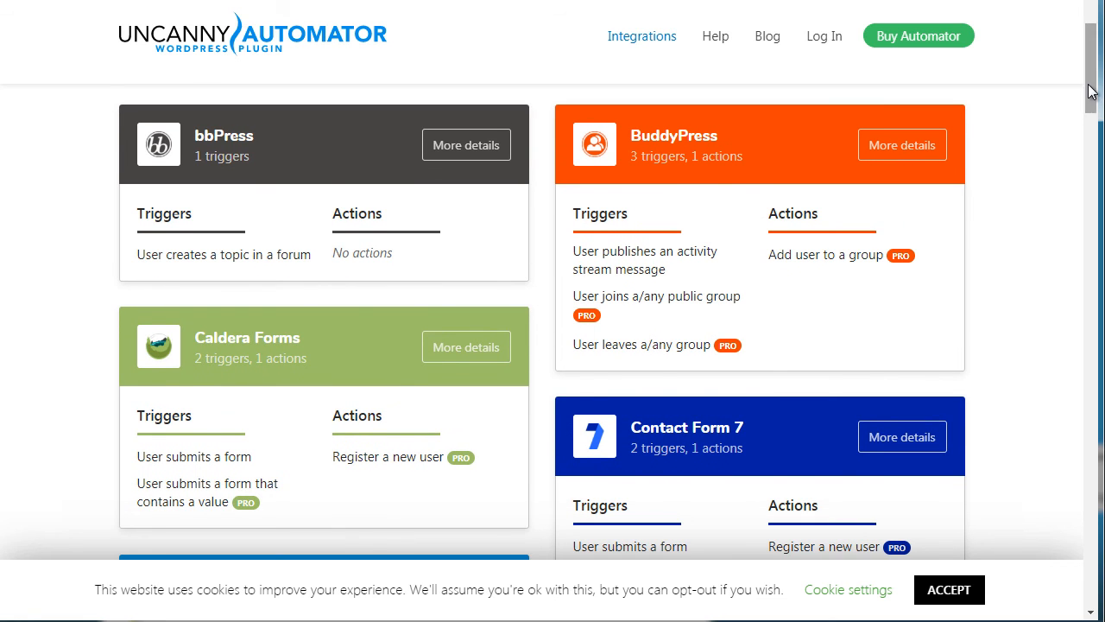
pyautogui.moveTo(1090, 92); pyautogui.dragTo(1091, 96)
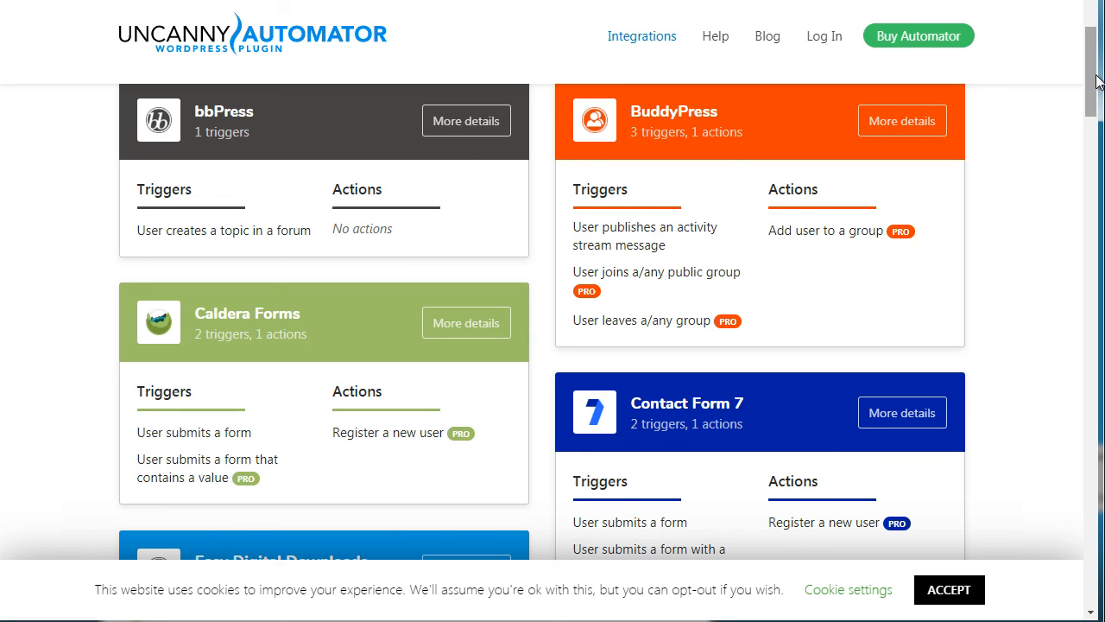
pyautogui.moveTo(1093, 99); pyautogui.dragTo(1076, 192)
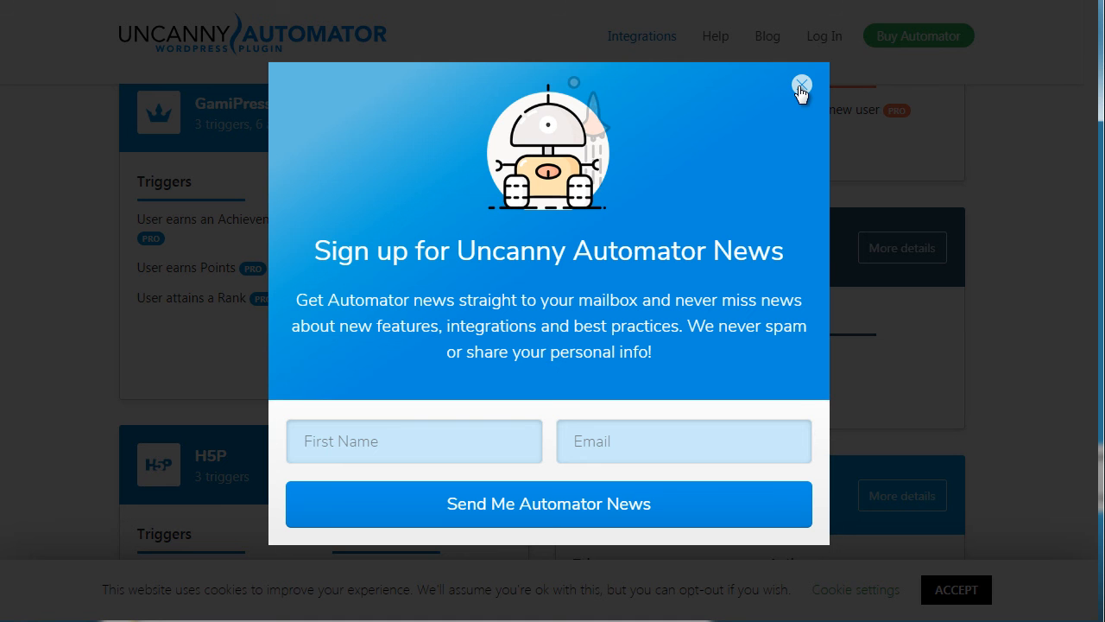
pyautogui.click(802, 85)
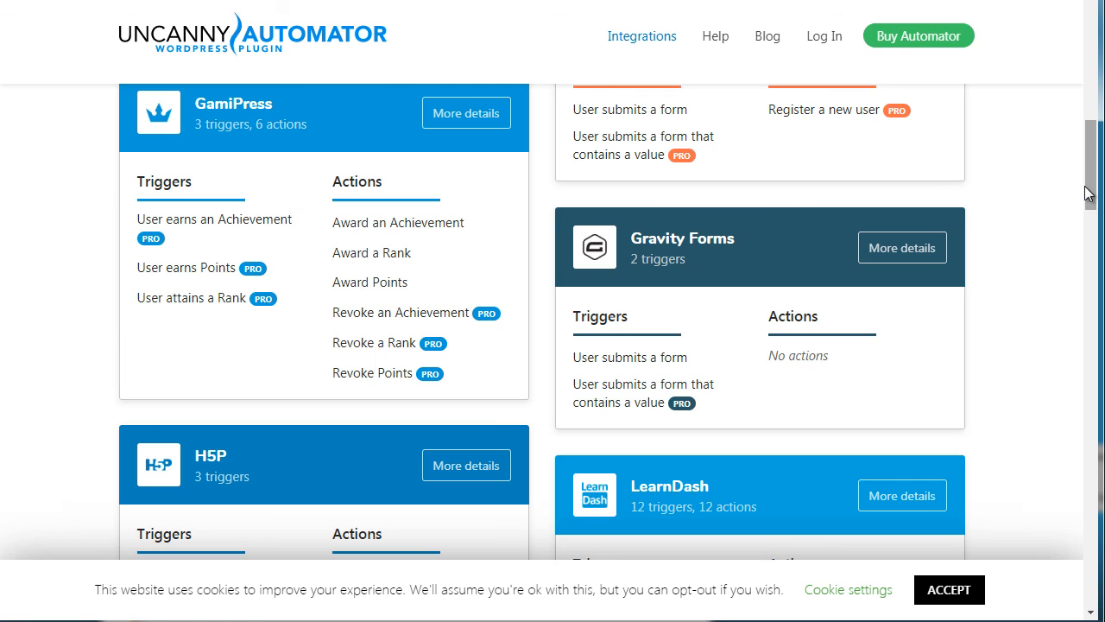
pyautogui.scroll(-1, 1088, 194)
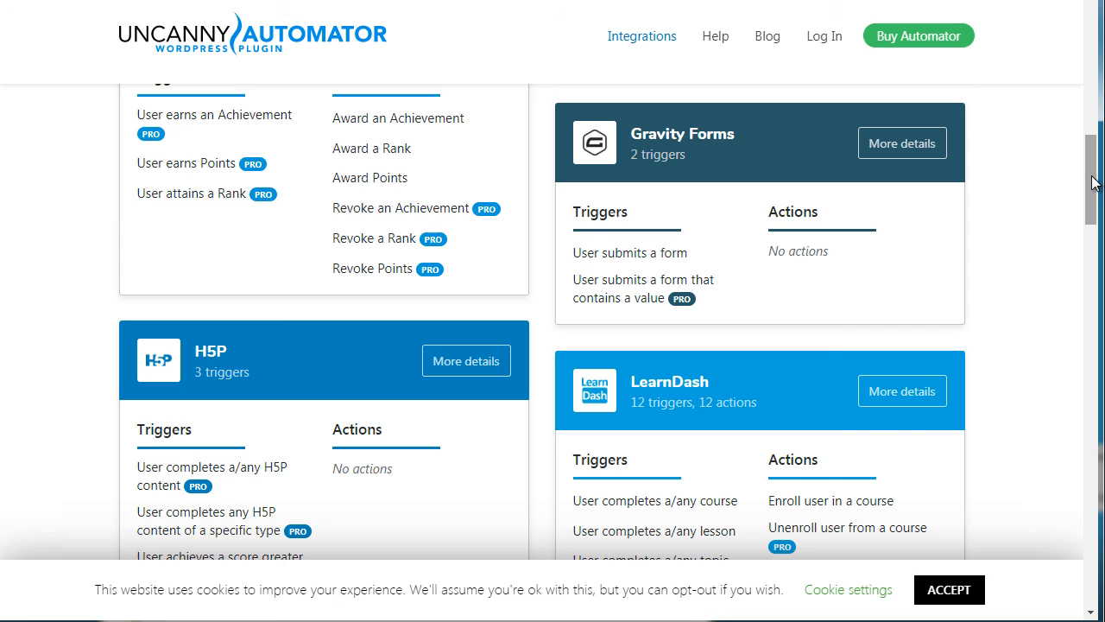
pyautogui.moveTo(1089, 177); pyautogui.dragTo(1089, 71)
pyautogui.scroll(-1, 1098, 509)
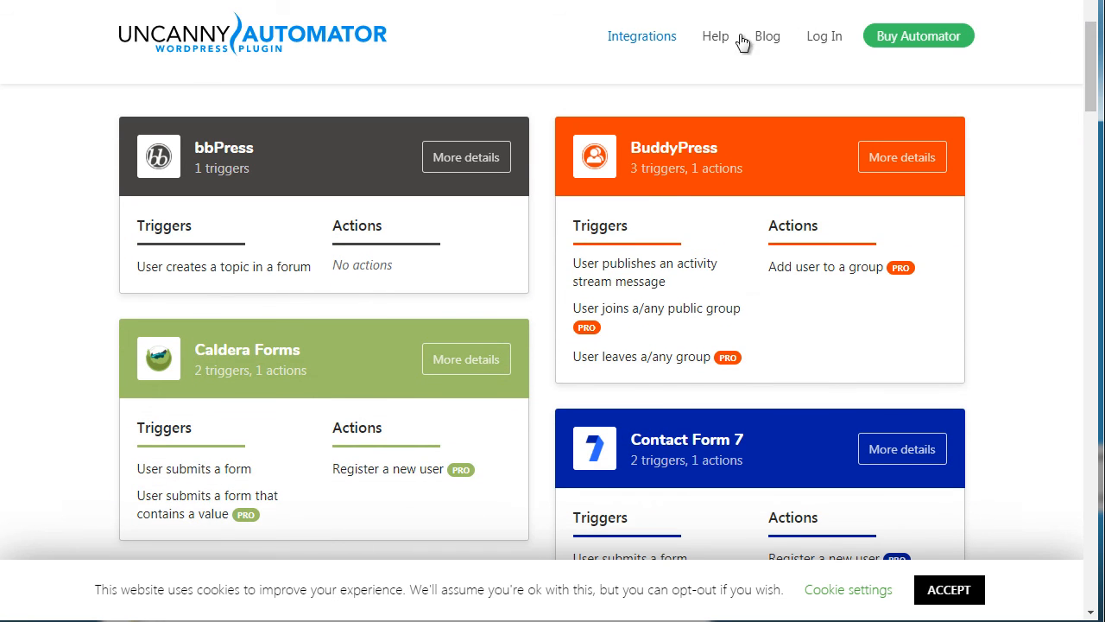
# Open the Uncanny Automator purchase plans and compare what the Lite, Pro and Agency plans include
pyautogui.moveTo(600, 42)
pyautogui.click(286, 39)
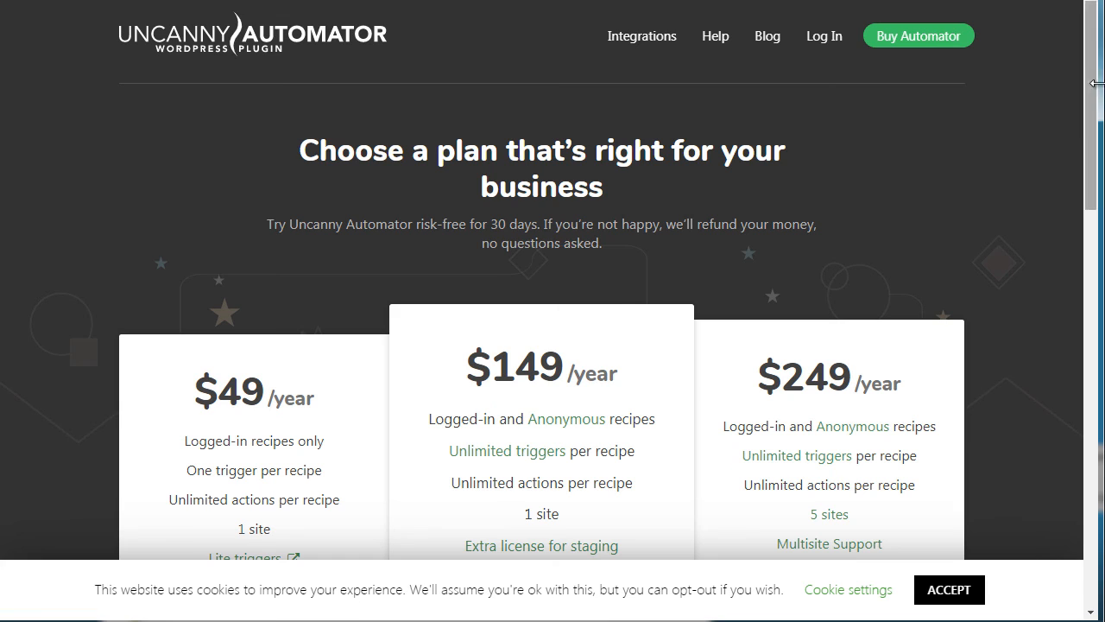
pyautogui.moveTo(1090, 97); pyautogui.dragTo(1094, 164)
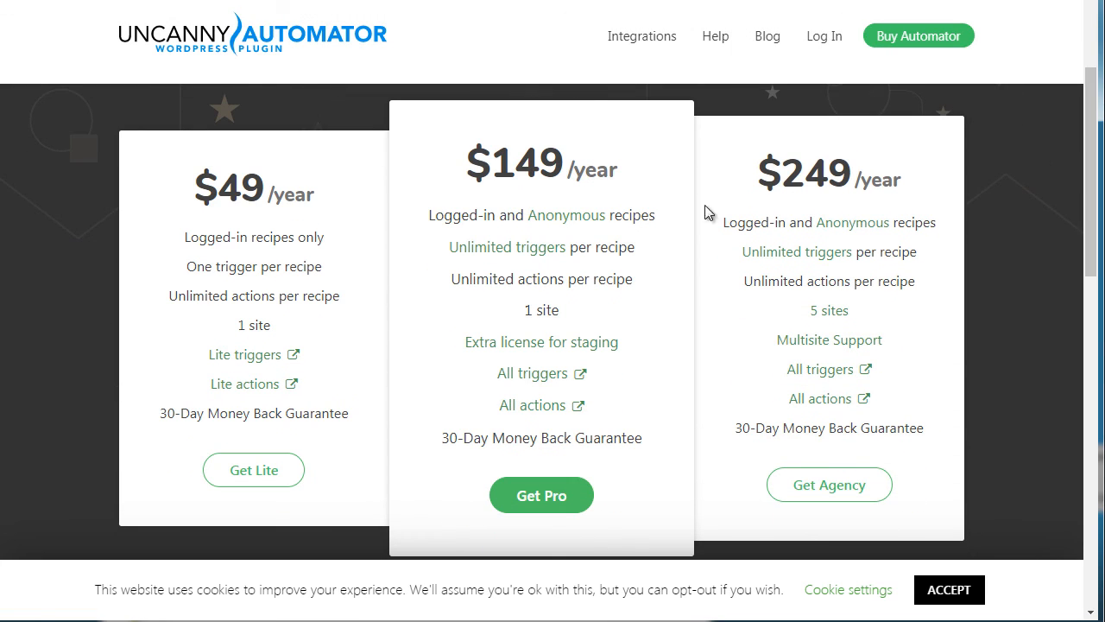